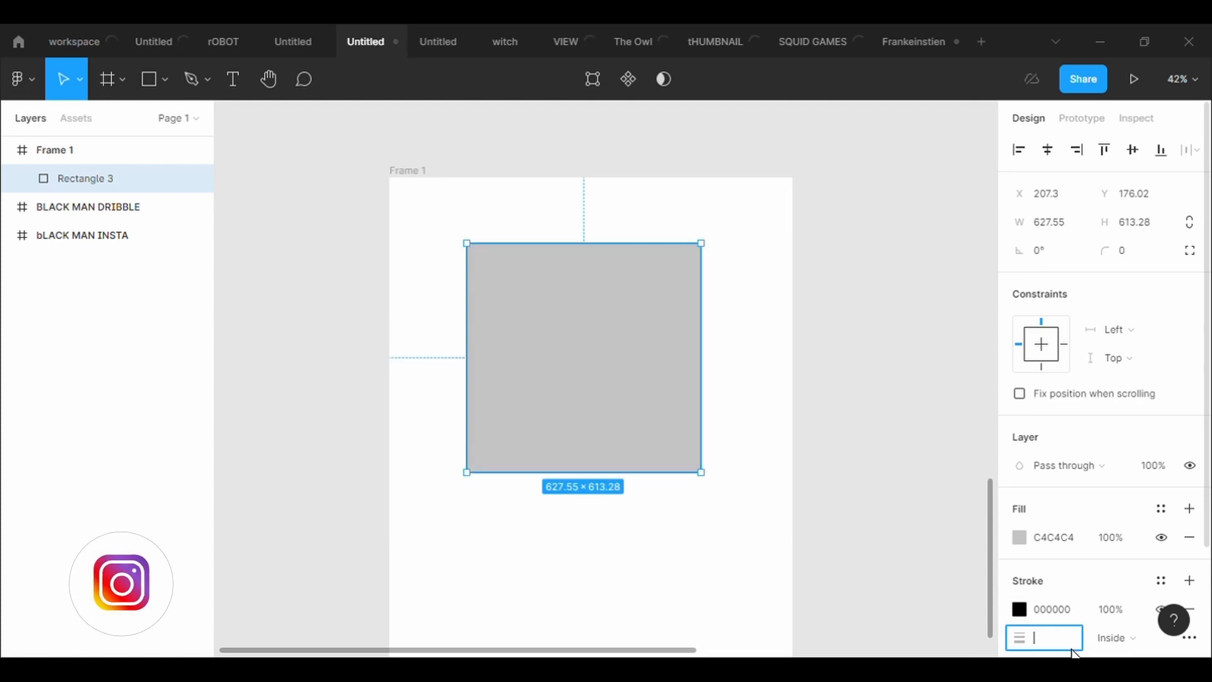
Set the rectangle's stroke width to 5 and move the rectangle up and slightly right within Frame 1
text(5)
mouse_move(572, 403)
mouse_down()
mouse_move(619, 381)
mouse_move(586, 383)
mouse_up()
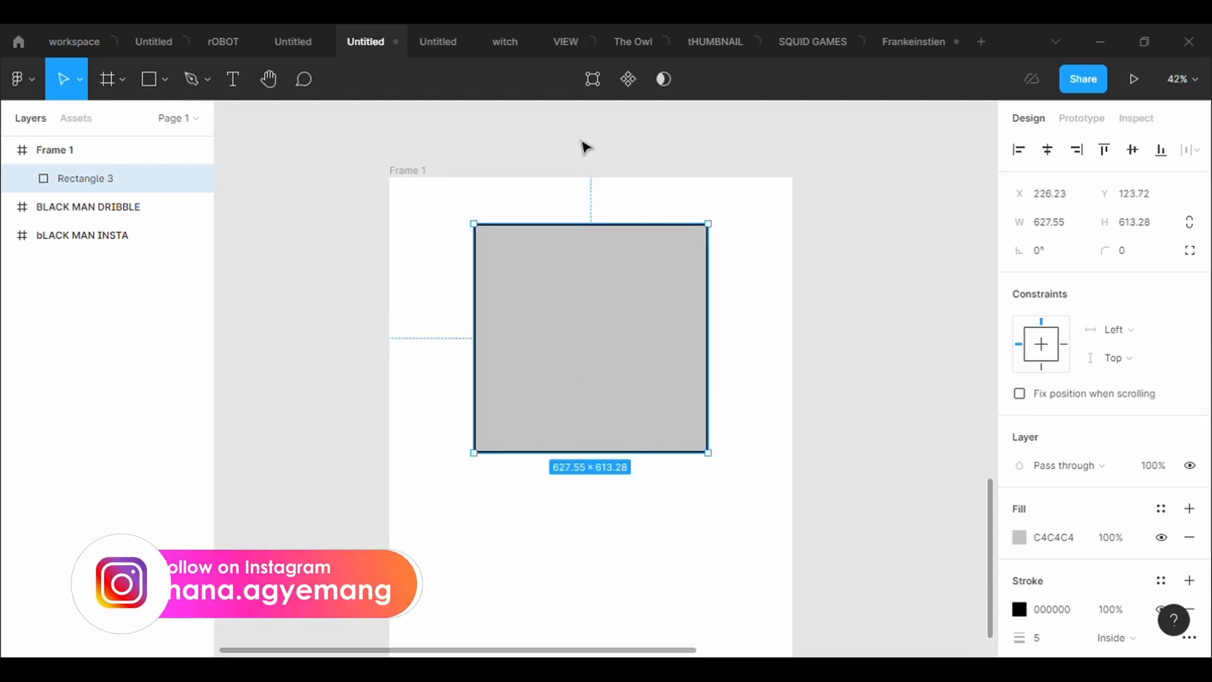
Edit the rectangle as a vector, pulling both top corners inward and adding a shoulder point on each side to form an angular dome
key(Return)
drag(709, 226, 629, 229)
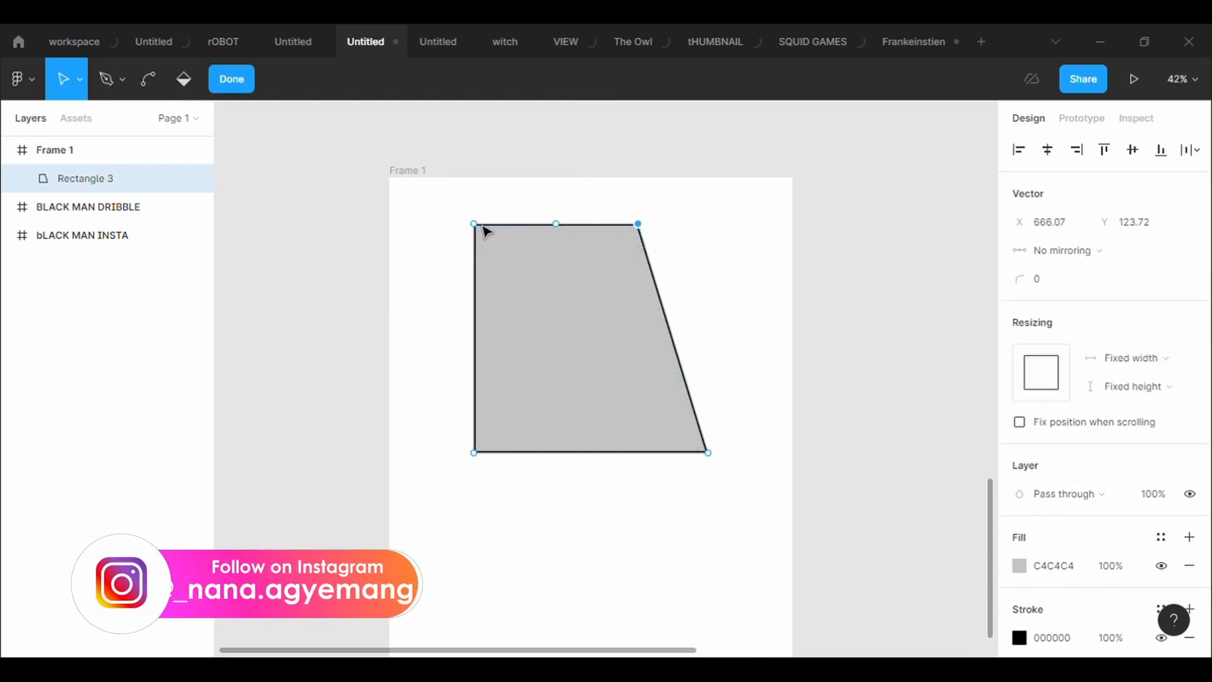
drag(475, 224, 522, 228)
mouse_move(672, 338)
mouse_down()
mouse_move(686, 333)
mouse_move(694, 290)
mouse_up()
drag(501, 335, 474, 280)
Add points along the shape's right edge to form a notch, an ear-like bulge and a small lower bump, with the bottom corner pulled inward
click(699, 366)
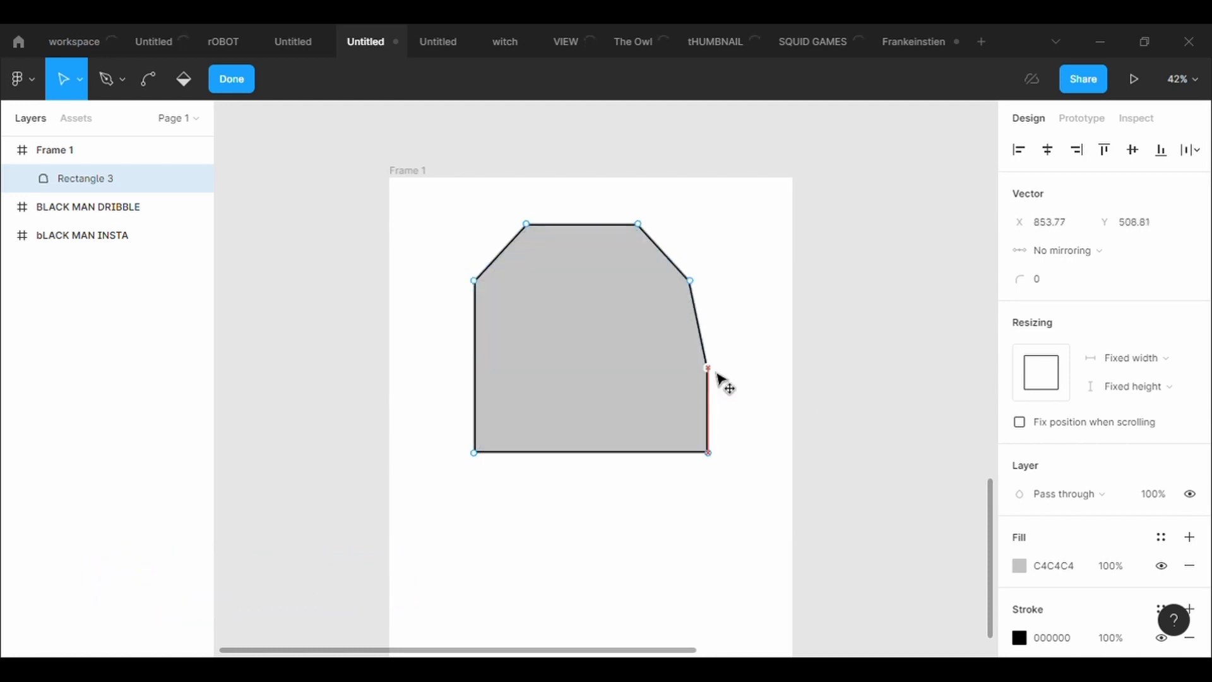
drag(699, 366, 683, 331)
drag(694, 391, 719, 354)
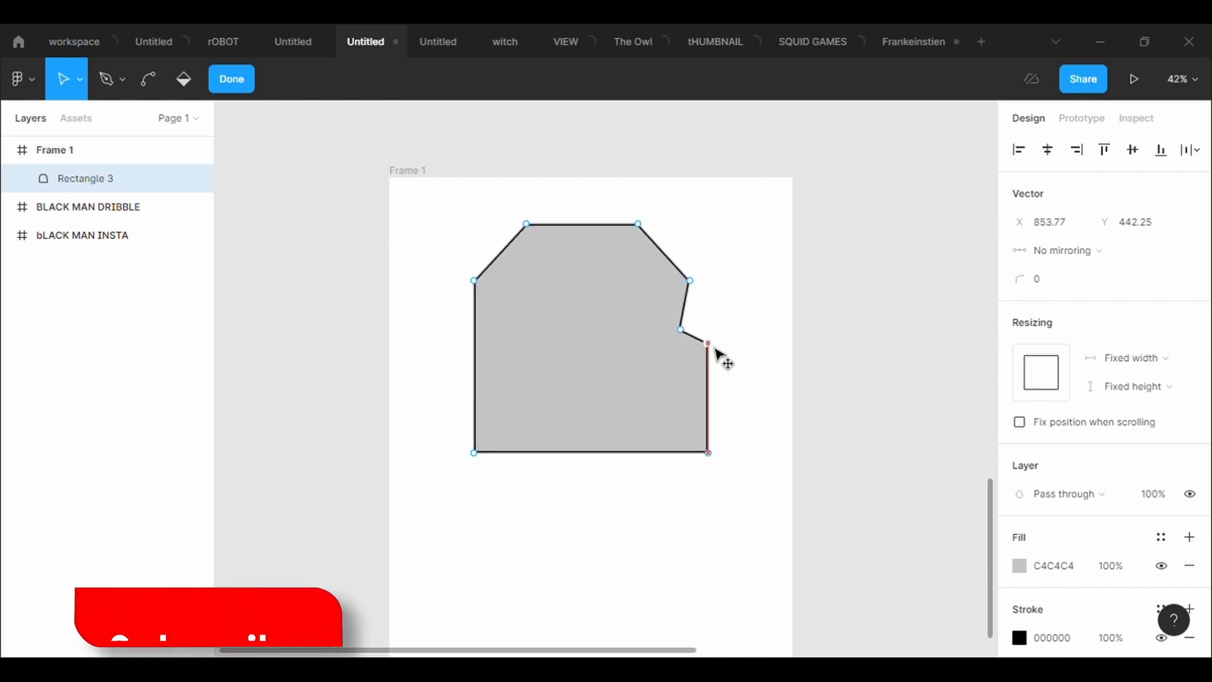
drag(714, 460, 694, 465)
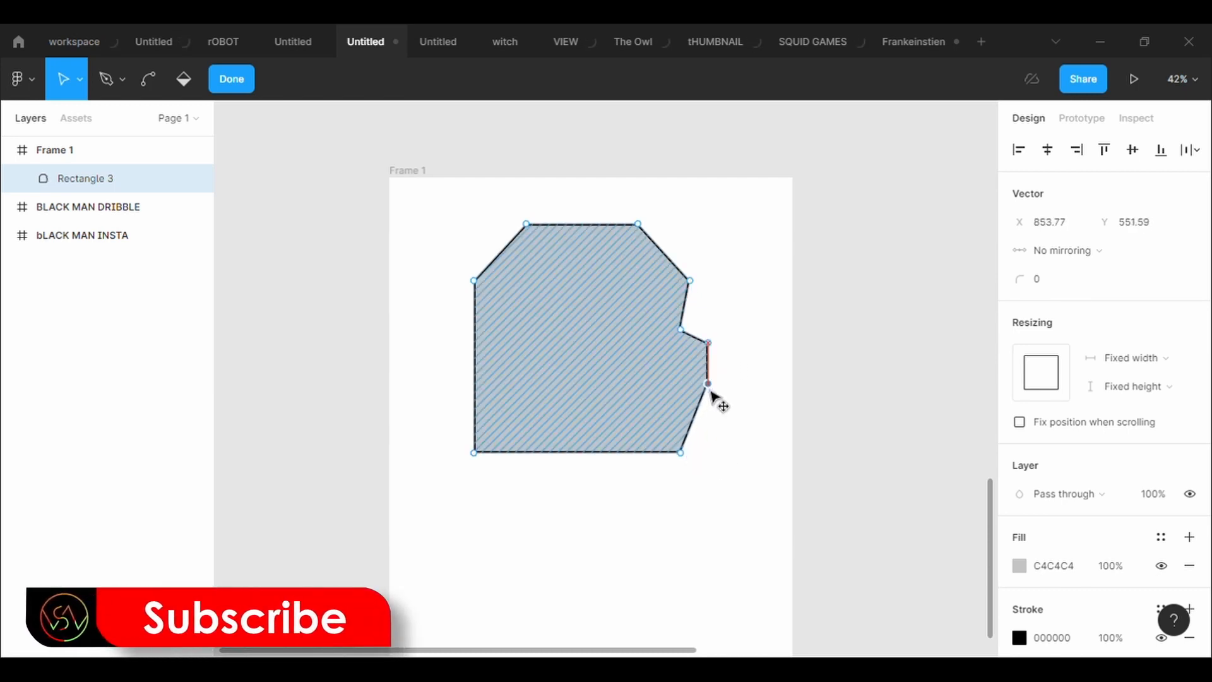
click(697, 386)
scroll(686, 435, up, 3)
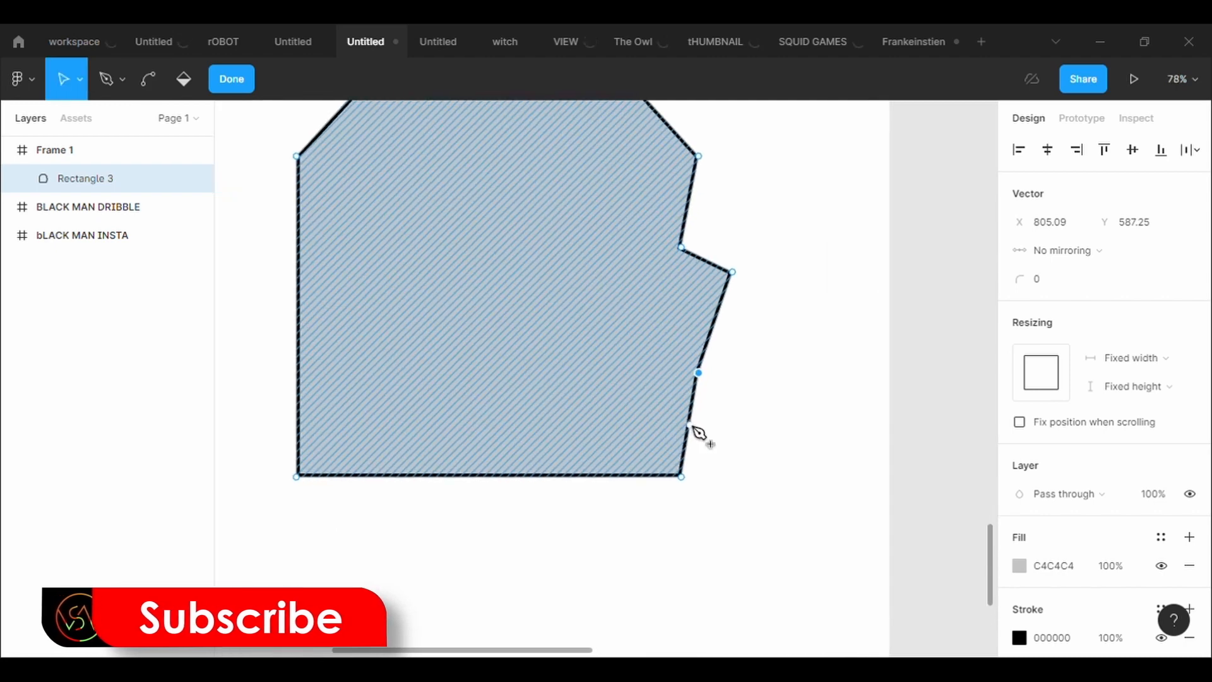
drag(686, 417, 695, 417)
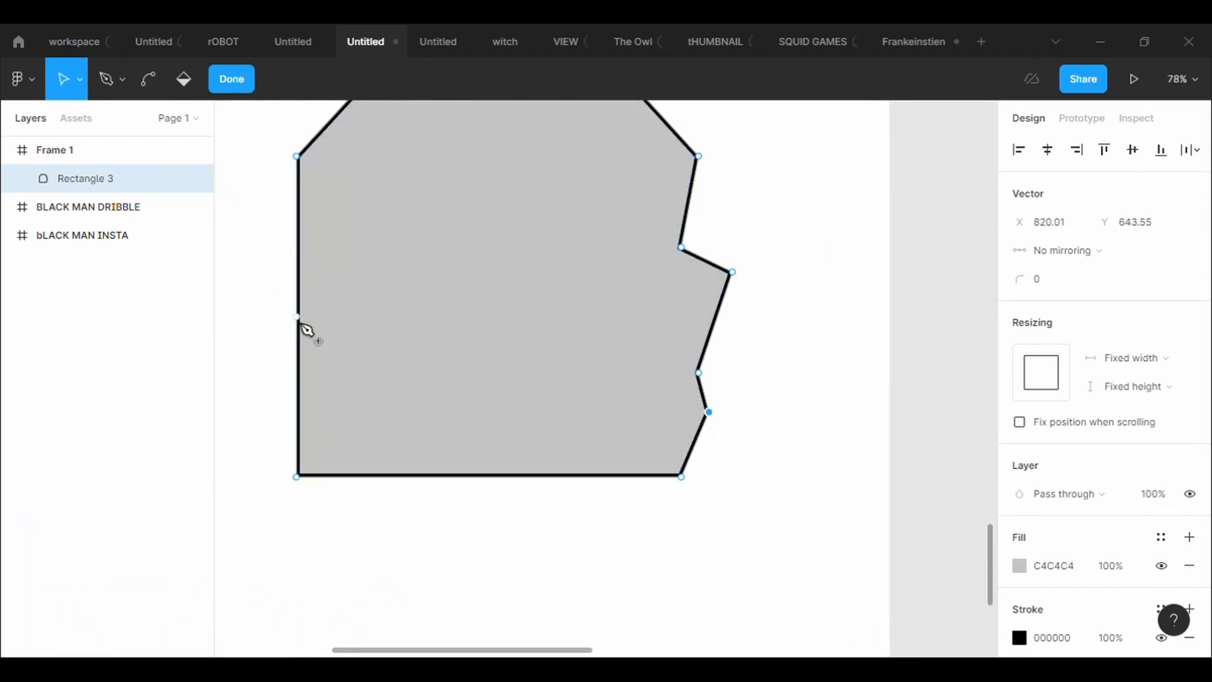
Shape the left edge with added points to mirror the right side's notch, ear bulge and lower bump
drag(298, 258, 276, 279)
drag(292, 379, 295, 374)
drag(294, 428, 277, 420)
scroll(785, 571, down, 1)
scroll(789, 576, down, 3)
scroll(839, 492, down, 1)
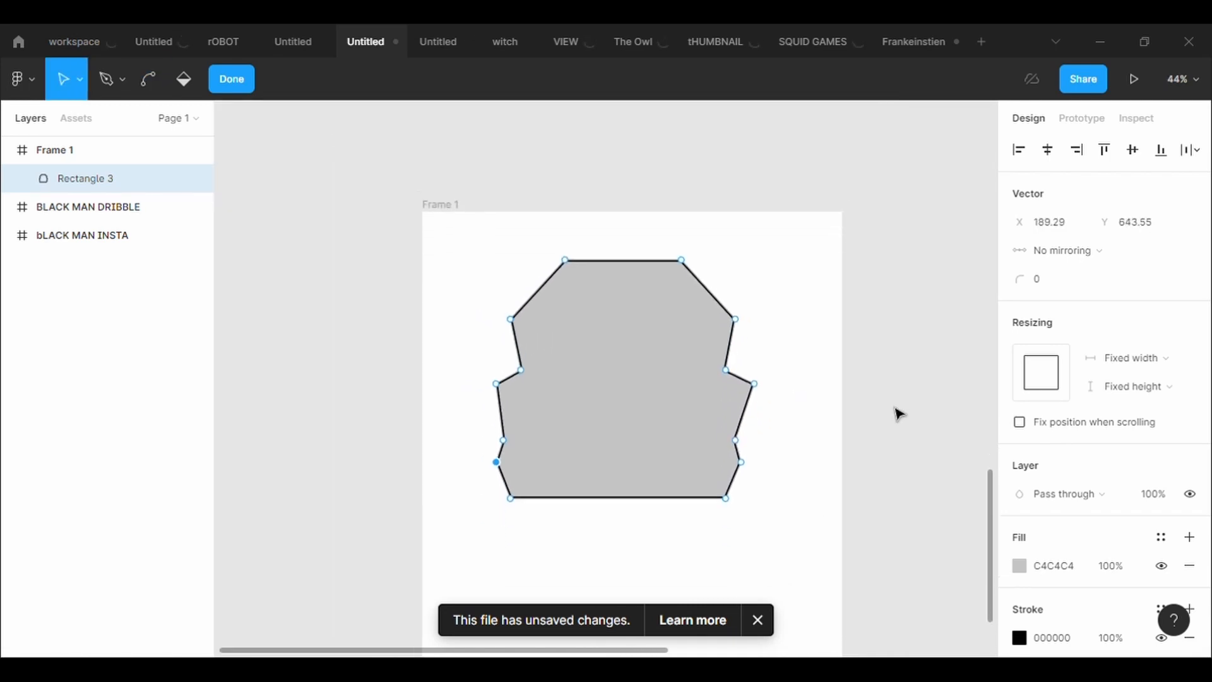
Set the corner radius of all the shape's points to 100
click(1055, 292)
text(100)
key(Return)
drag(443, 251, 815, 508)
click(1078, 286)
text(100)
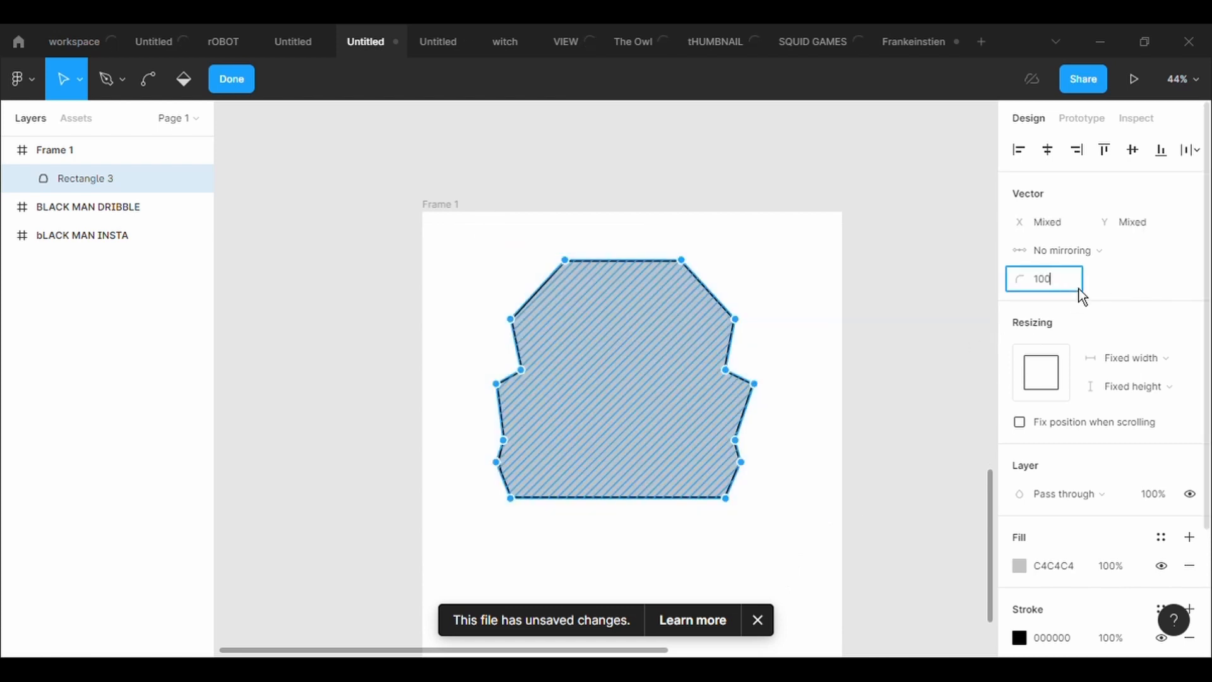
key(Return)
click(747, 542)
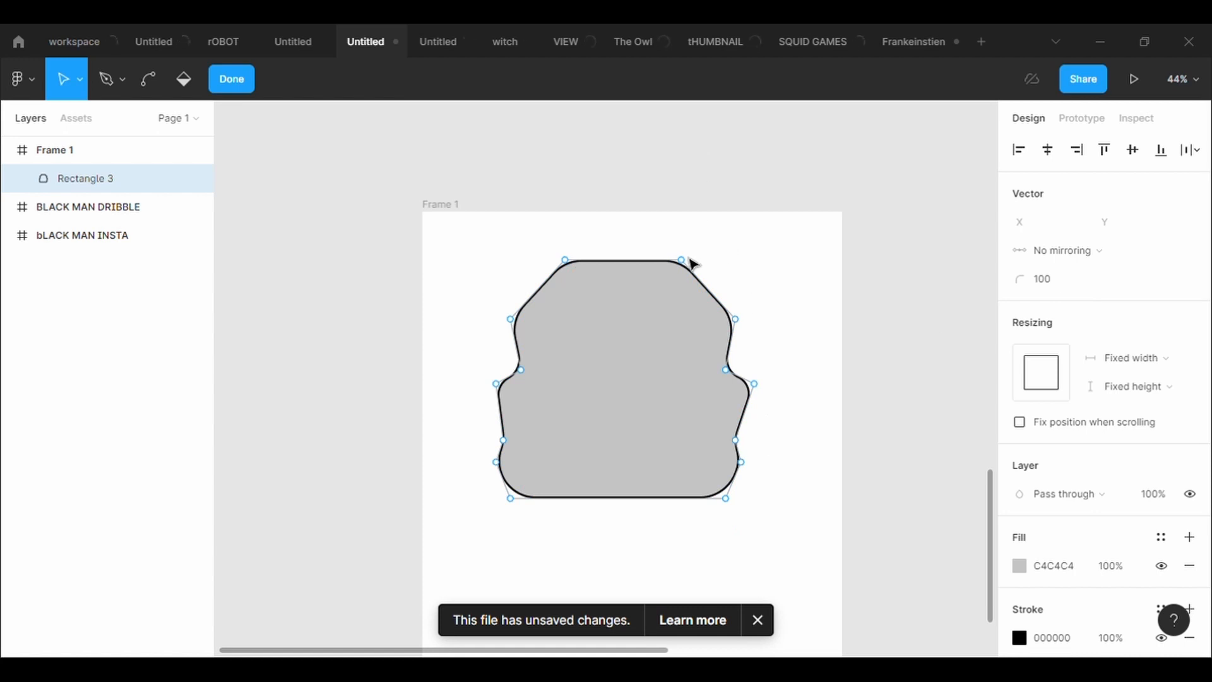
Select all points of the shape and set their corner radius to 500
mouse_move(749, 523)
mouse_down()
mouse_move(530, 281)
mouse_move(465, 245)
mouse_move(765, 482)
mouse_move(801, 548)
mouse_up()
click(1075, 290)
text(500)
key(Return)
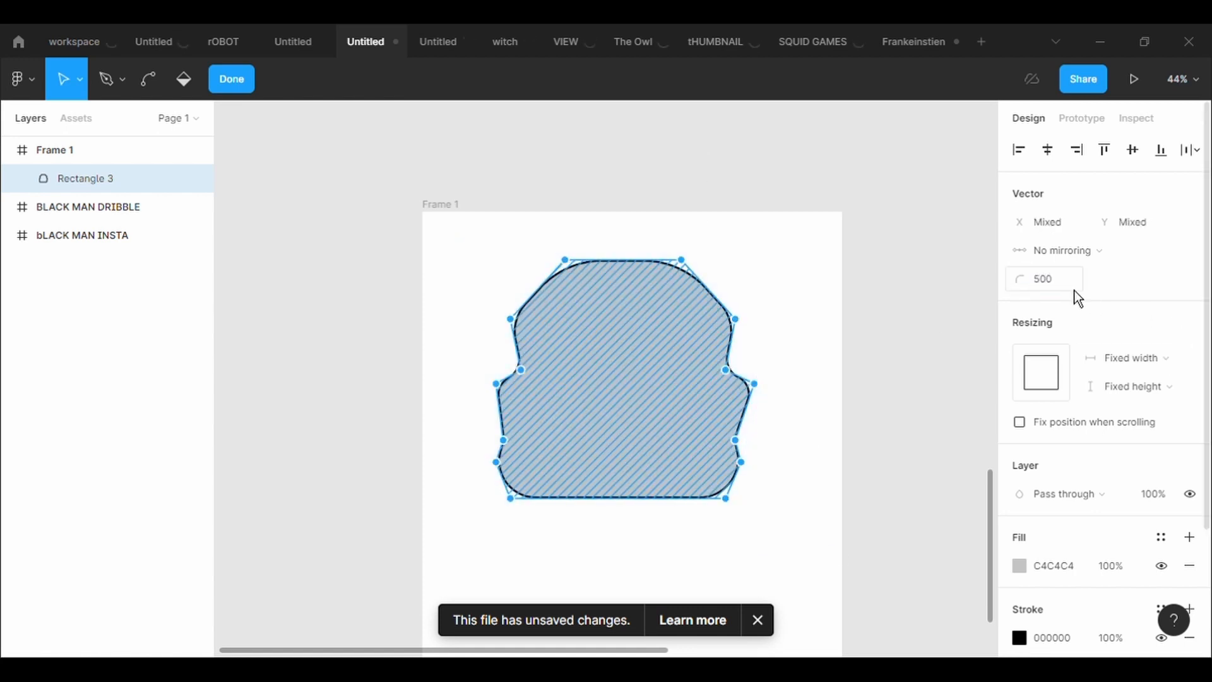
click(760, 551)
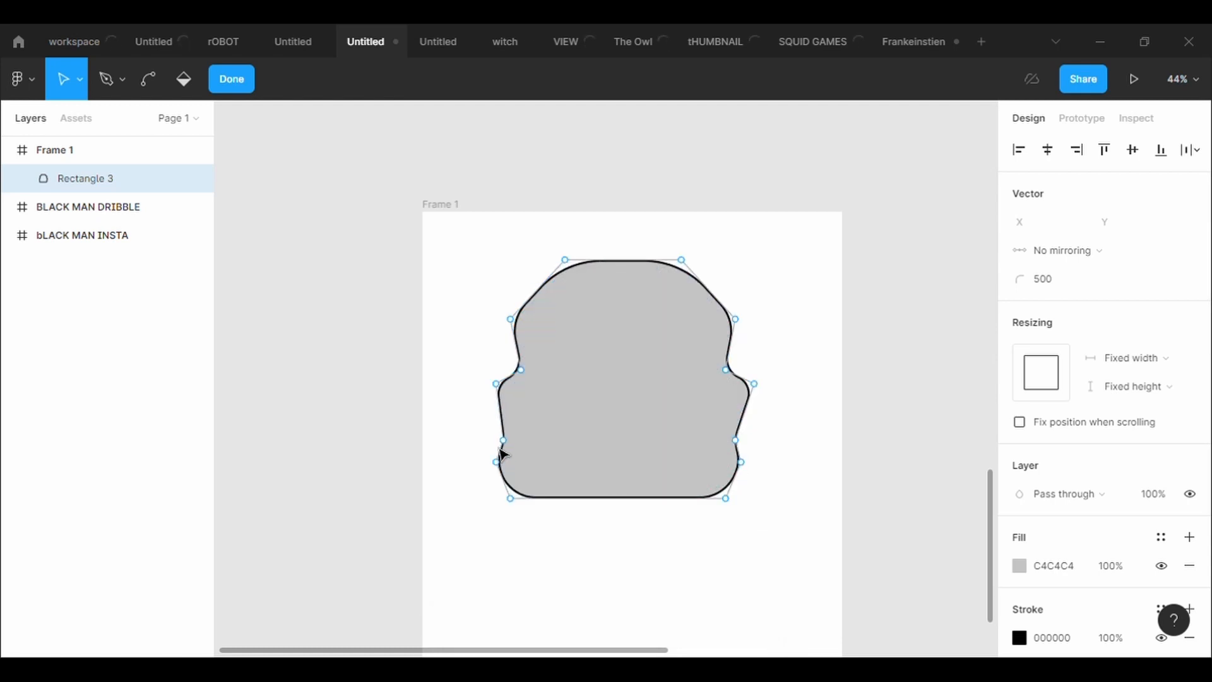
Pull both bottom corner points down and inward, and move the side points just above them inward to narrow the jaw
drag(515, 505, 555, 542)
mouse_move(732, 505)
mouse_down()
mouse_move(690, 560)
mouse_move(711, 543)
mouse_up()
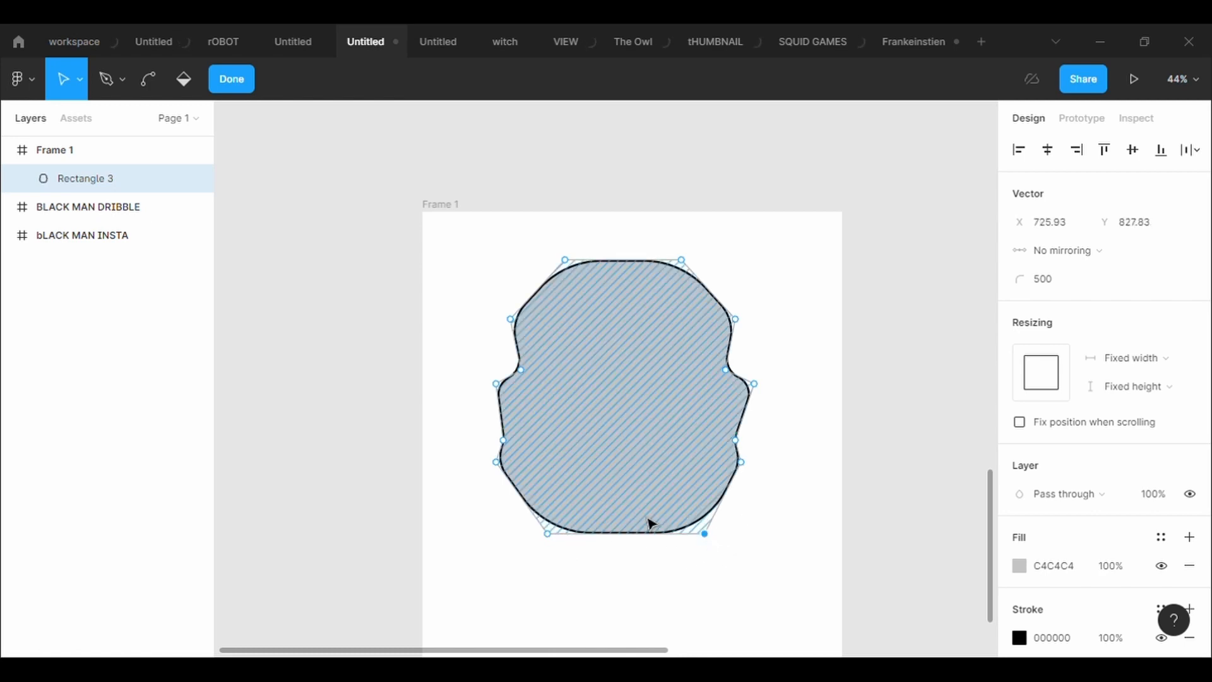
drag(503, 470, 528, 479)
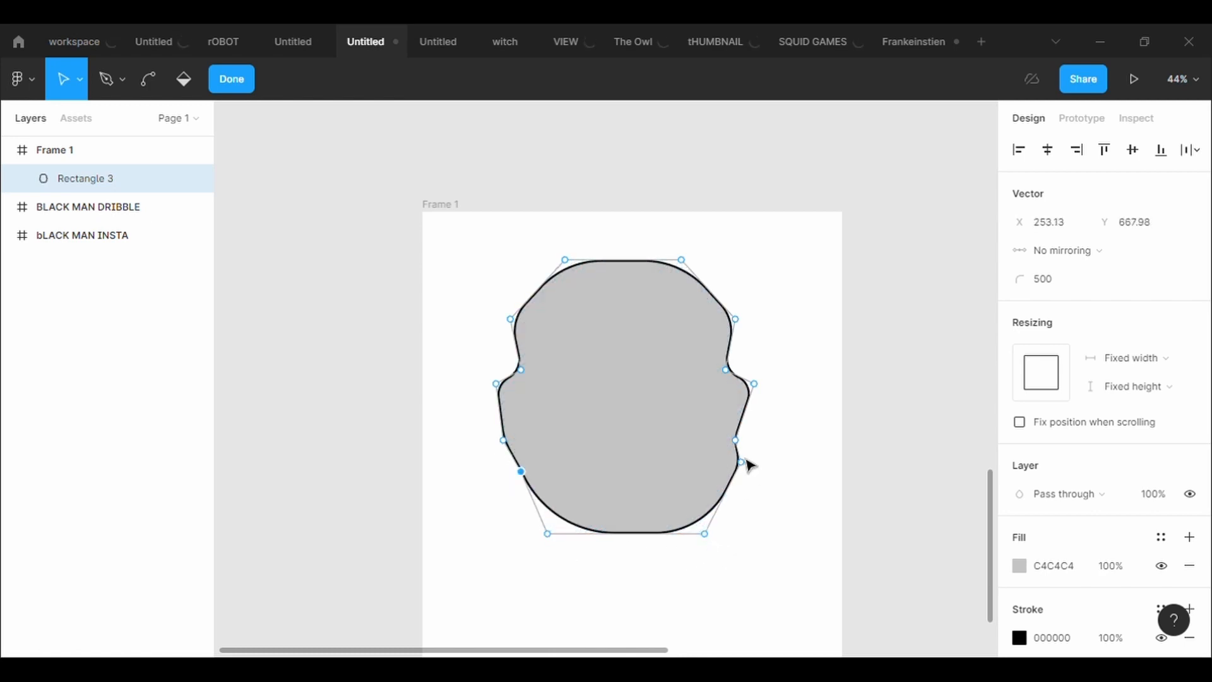
drag(746, 461, 722, 477)
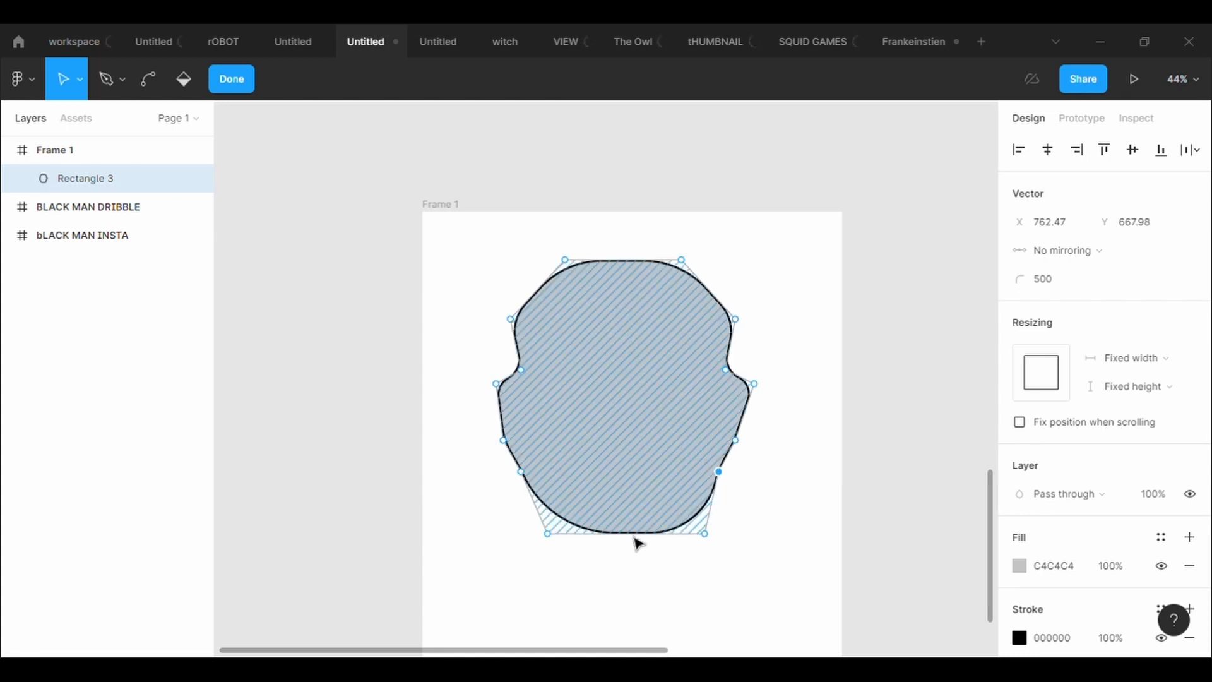
Pull three new points up from the bottom edge to cut a face opening, and round its middle point with radius 500
drag(633, 537, 629, 419)
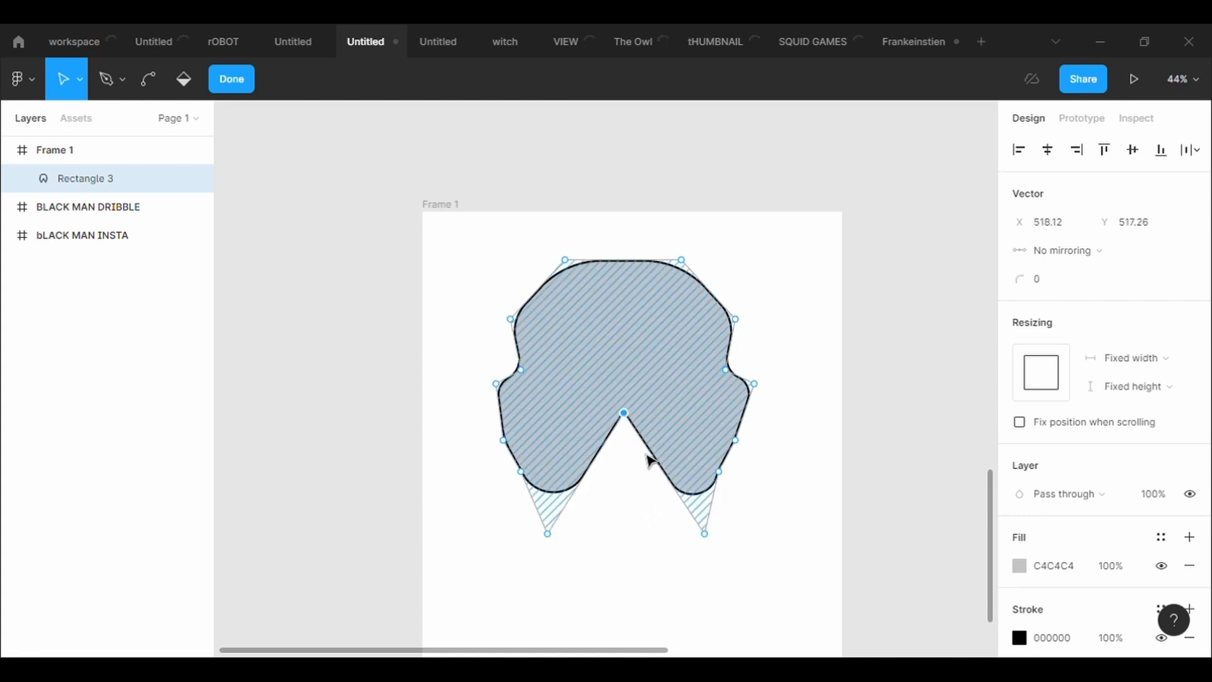
drag(672, 481, 689, 393)
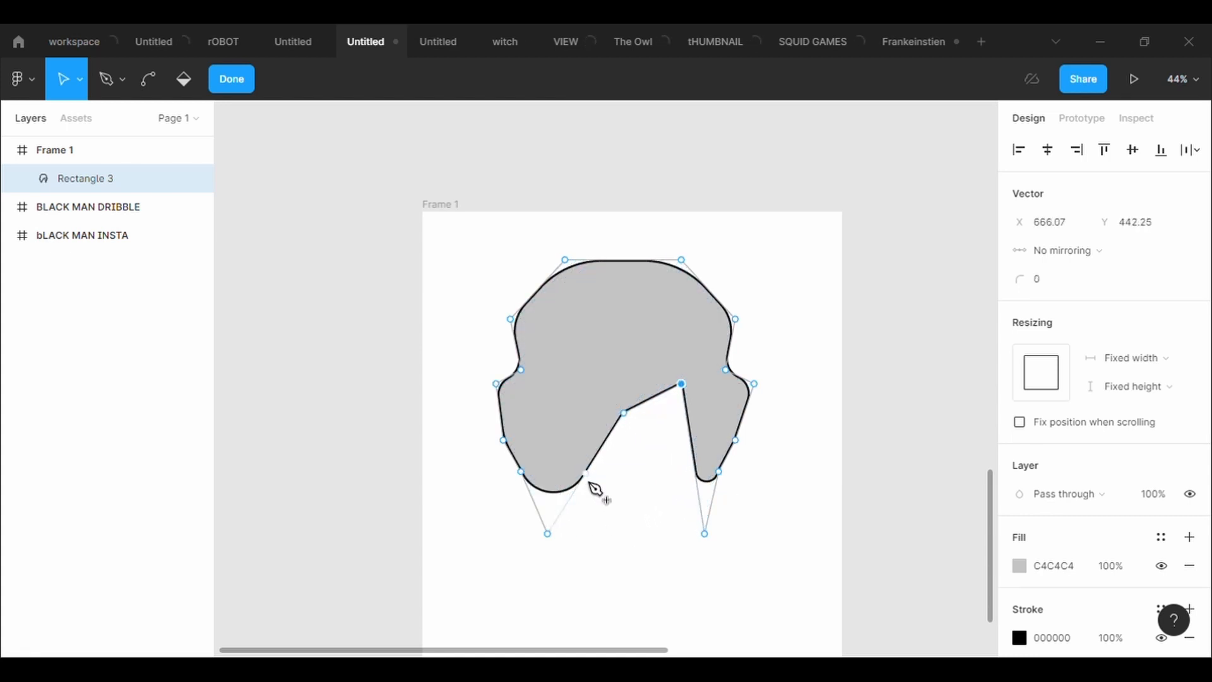
drag(587, 478, 570, 393)
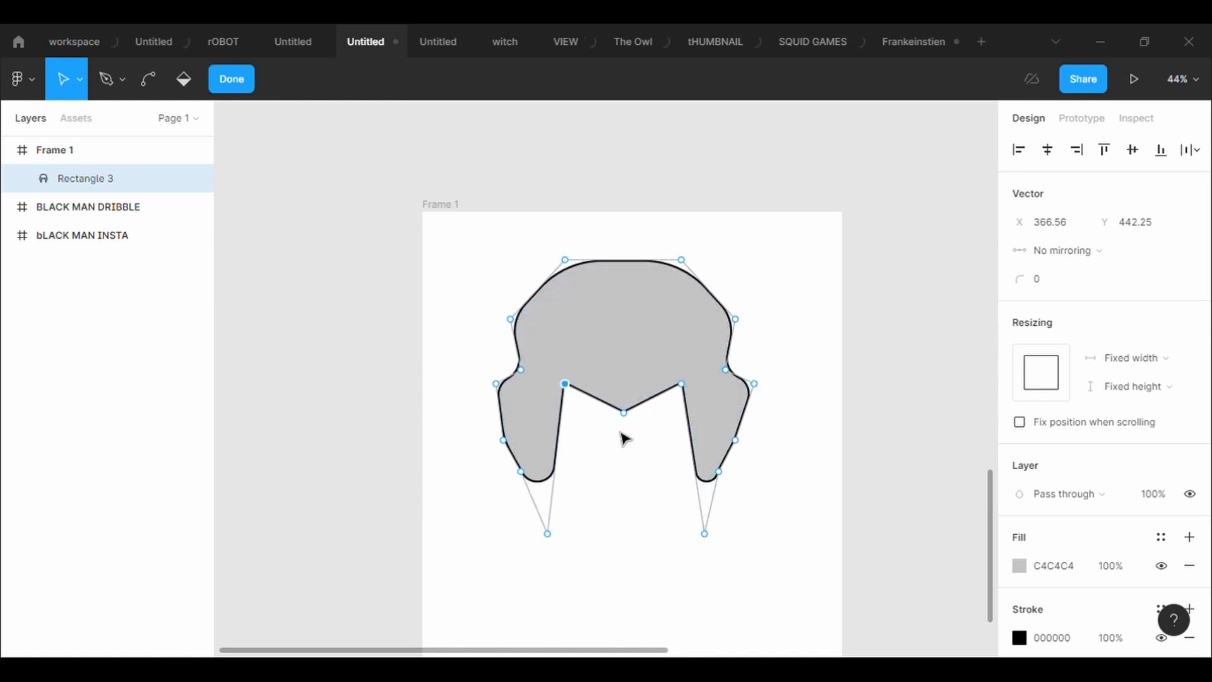
click(624, 413)
text(500)
key(Return)
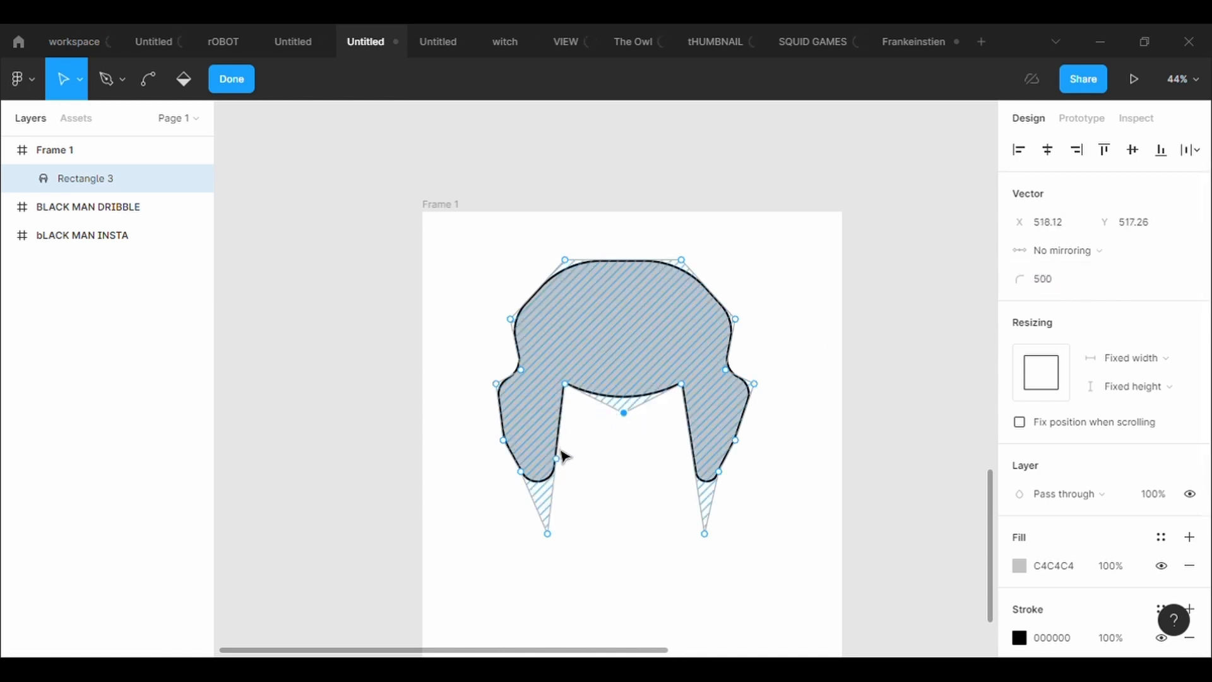
Pull a new point outward on each inner side of the face opening, and set the two upper opening points' corner radius to 500
drag(557, 457, 540, 412)
drag(690, 444, 708, 426)
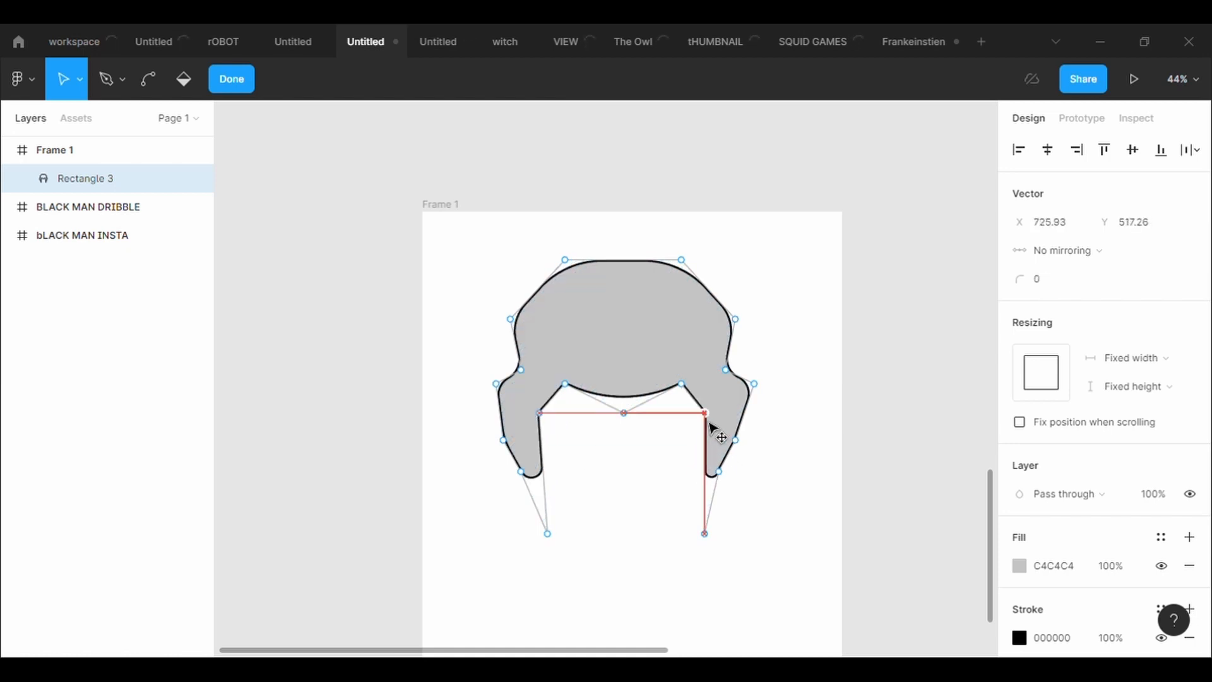
click(1055, 280)
text(500)
key(Return)
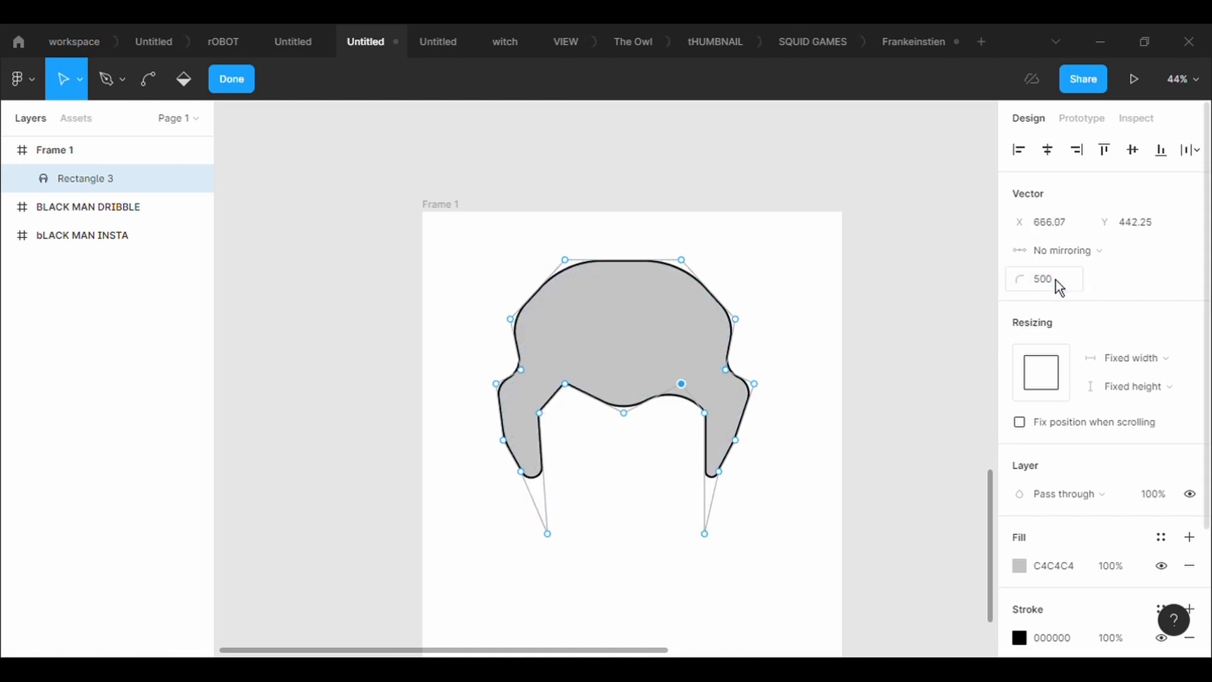
click(565, 385)
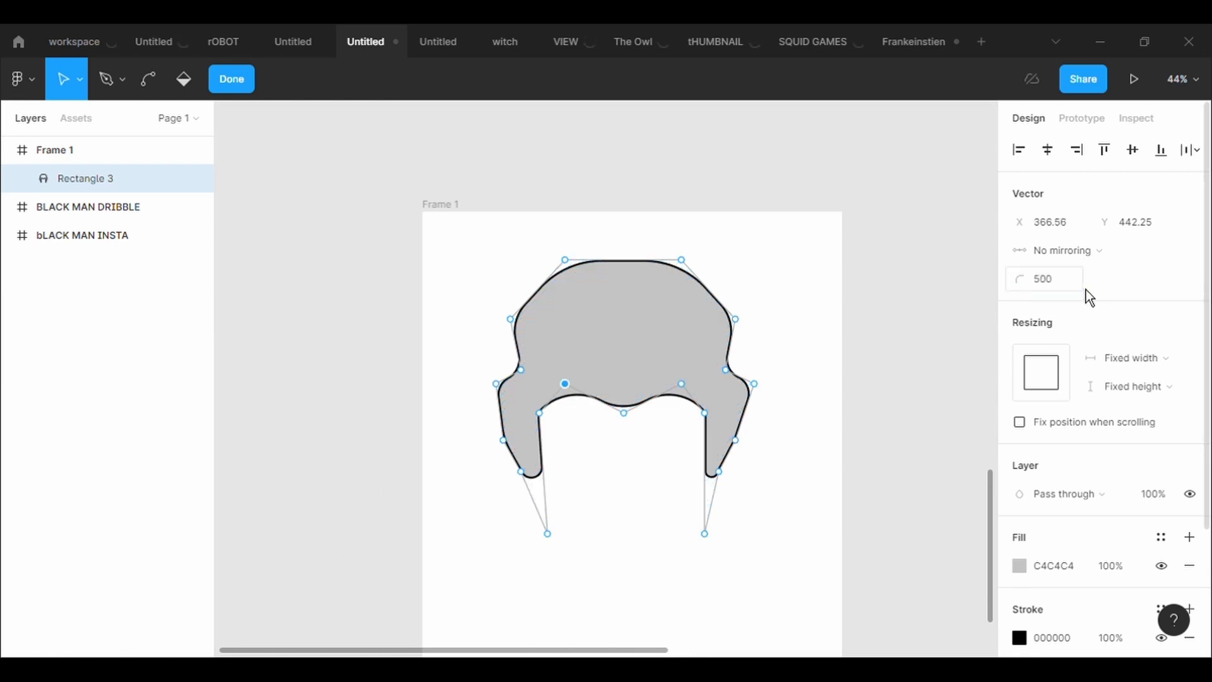
Set the corner radius of the two outer side points of the face opening to 500
click(539, 412)
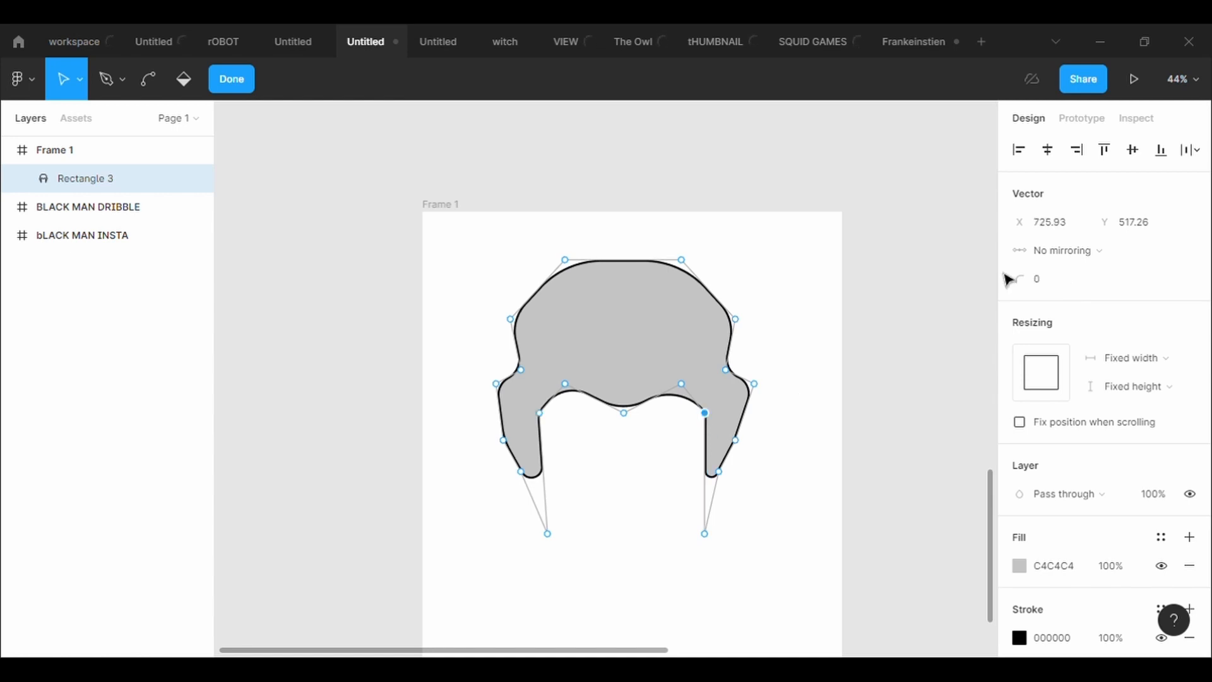
click(1064, 287)
text(400)
key(Return)
Move both notch points outward to straighten the sides, and reposition the right flap's lower points
drag(521, 370, 510, 370)
drag(725, 369, 739, 375)
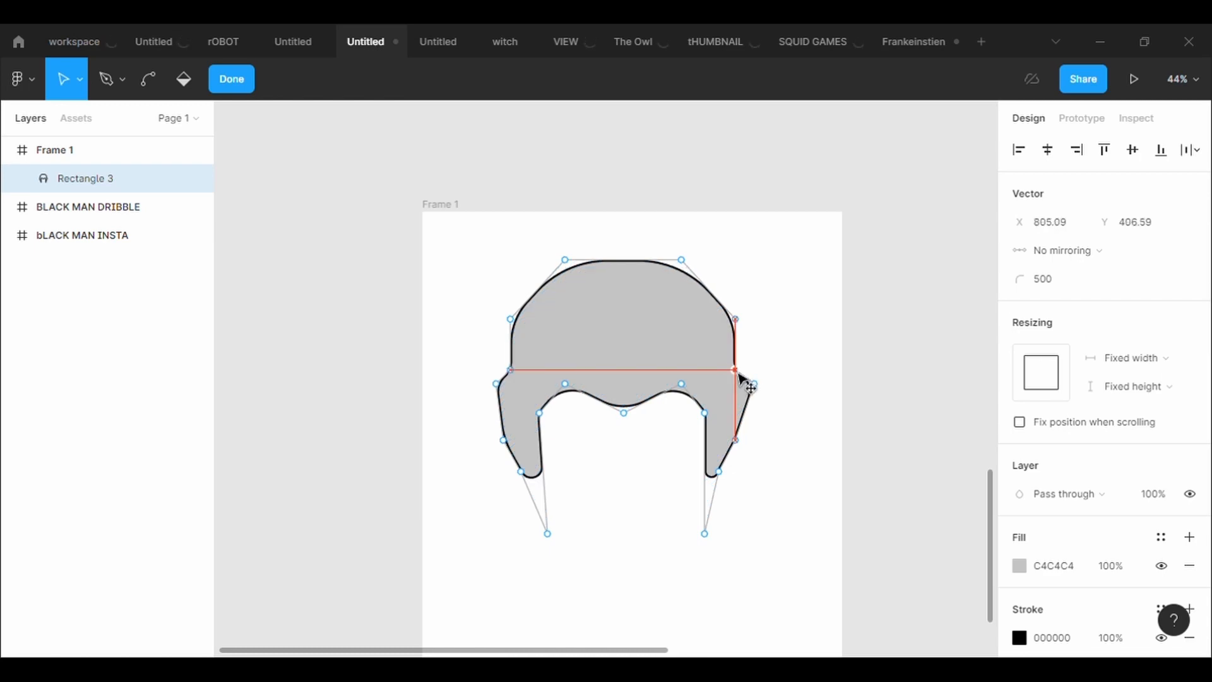
mouse_move(704, 543)
mouse_down()
mouse_move(716, 547)
mouse_move(695, 546)
mouse_up()
mouse_move(720, 475)
mouse_down()
mouse_move(734, 477)
mouse_move(740, 432)
mouse_move(728, 474)
mouse_up()
click(739, 445)
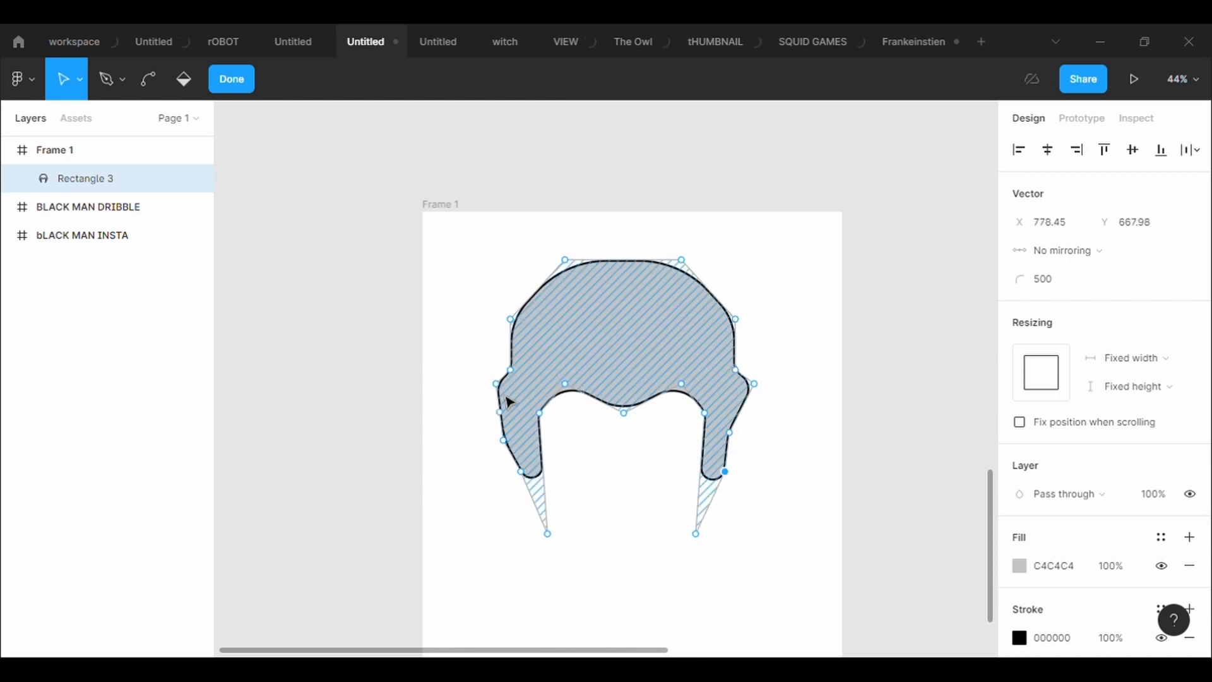
Adjust the left flap's outer points to match the right, and pull both flaps' lower outer points inward to taper the tips
drag(497, 385, 493, 392)
drag(511, 452, 538, 480)
drag(726, 473, 715, 481)
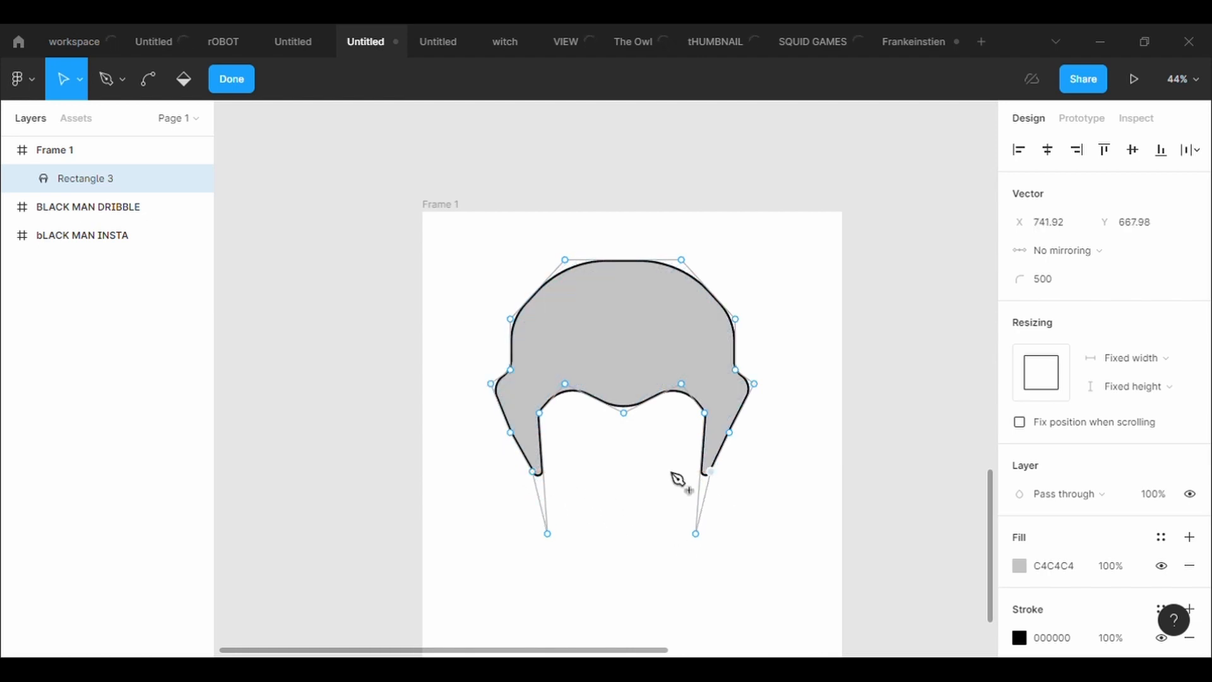
Add a point on each flap's lower outer edge, pull it inward, and finish editing the vector shape
ctrl+scroll(551, 465, up, 3)
drag(529, 449, 523, 453)
ctrl+scroll(774, 453, up, 1)
ctrl+scroll(778, 458, up, 2)
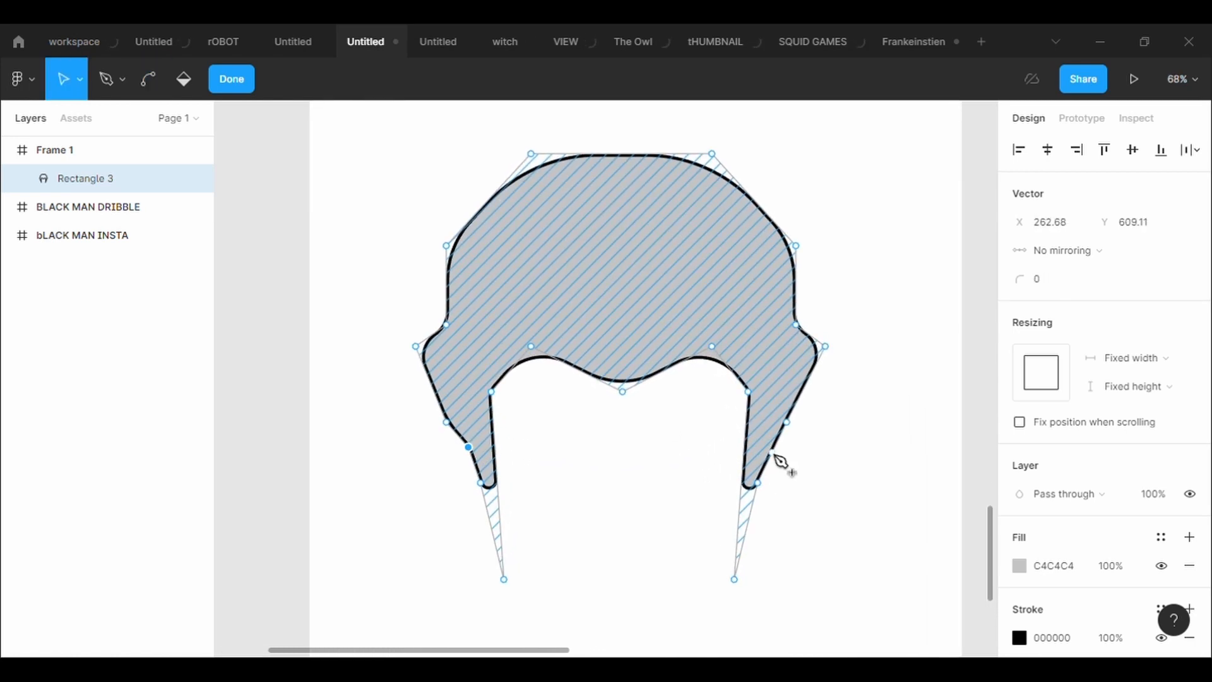
drag(780, 465, 775, 462)
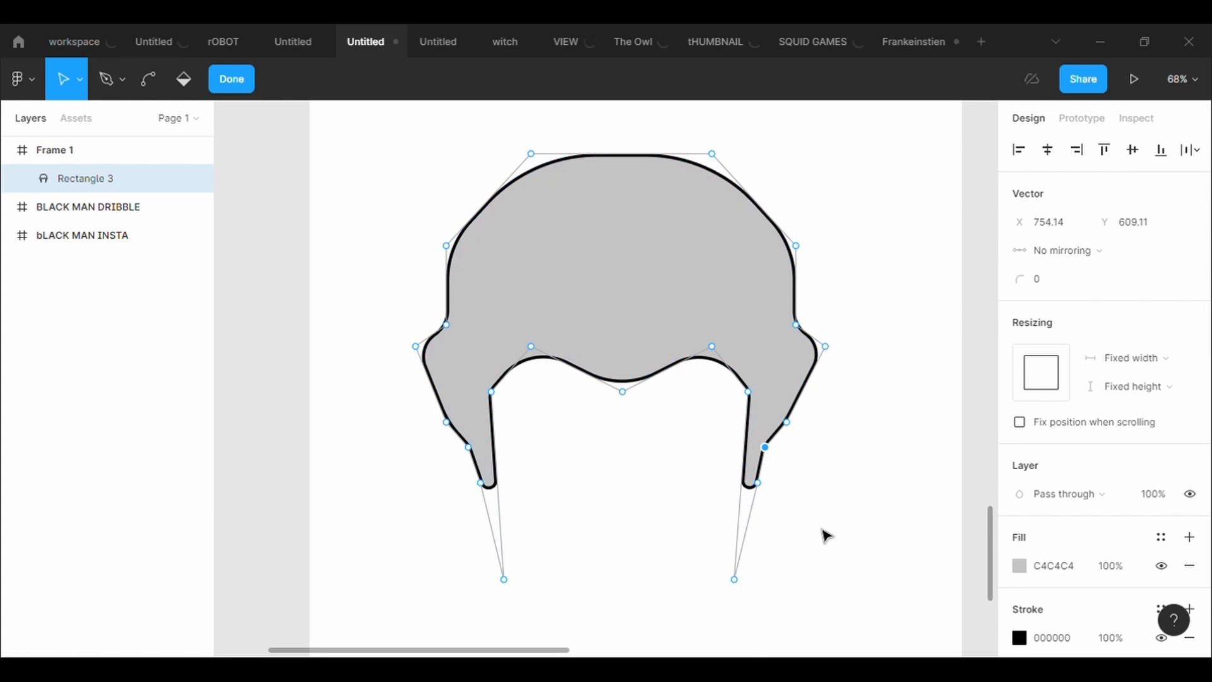
click(748, 391)
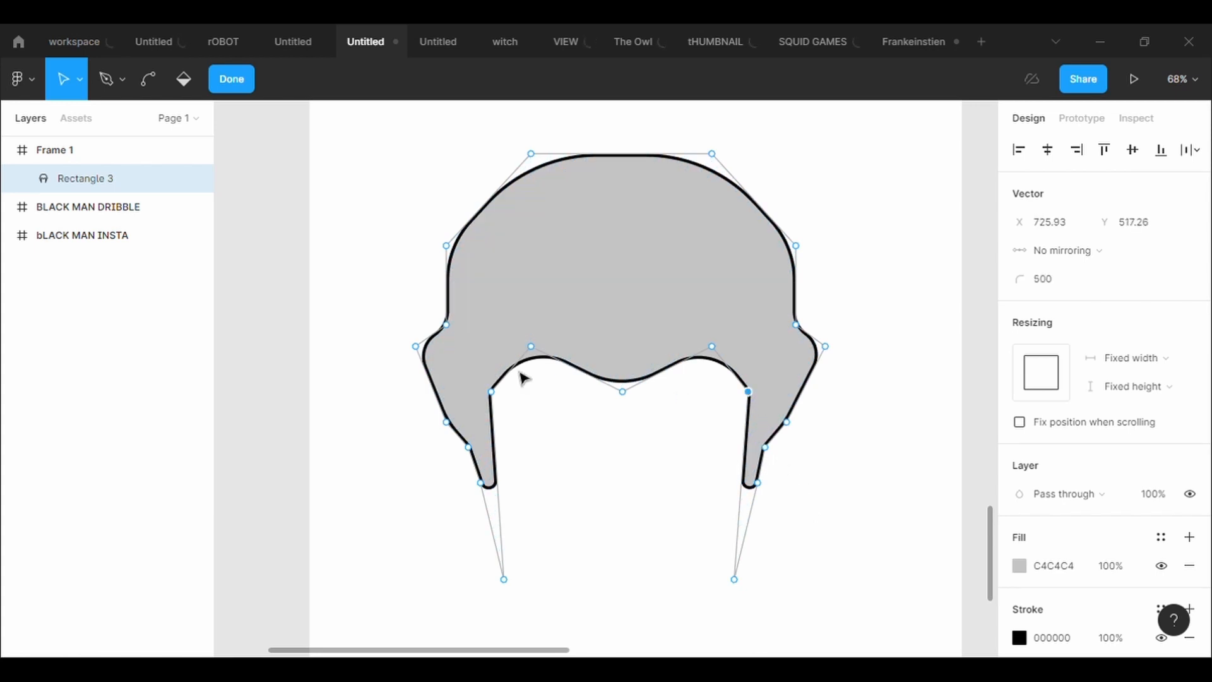
click(493, 392)
click(901, 605)
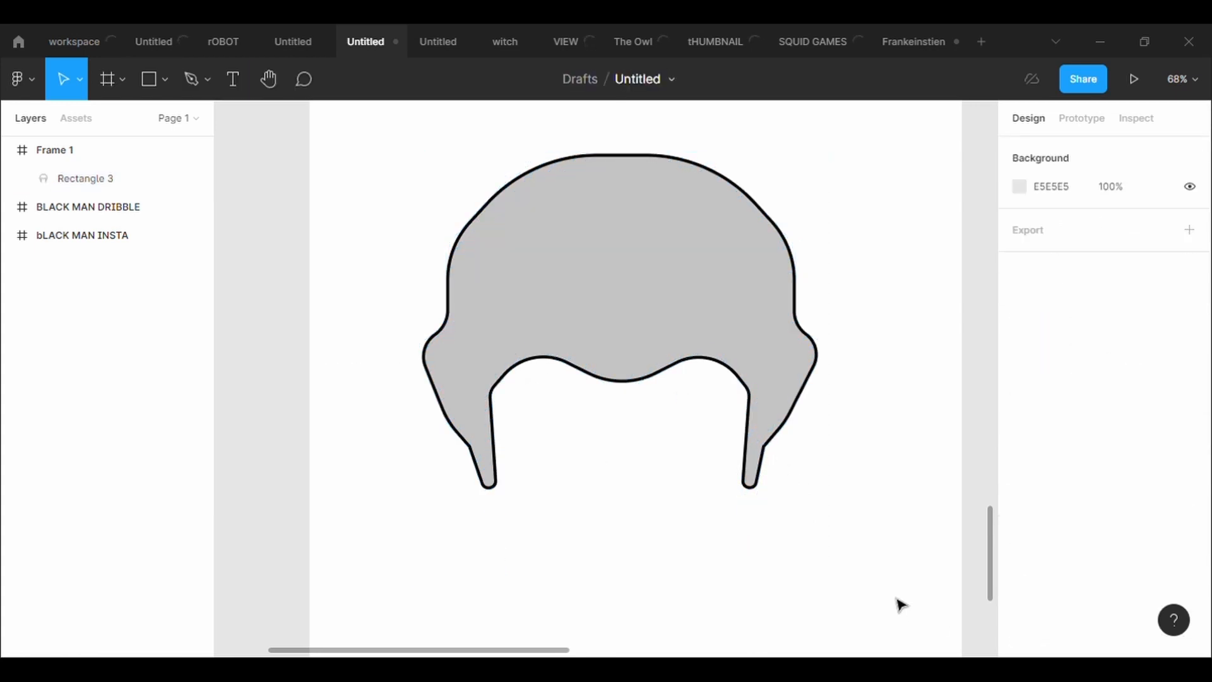
Draw a rectangle about 504 × 464 over the face opening and place it behind the hair shape
scroll(901, 605, down, 3)
scroll(900, 604, up, 1)
scroll(901, 605, down, 3)
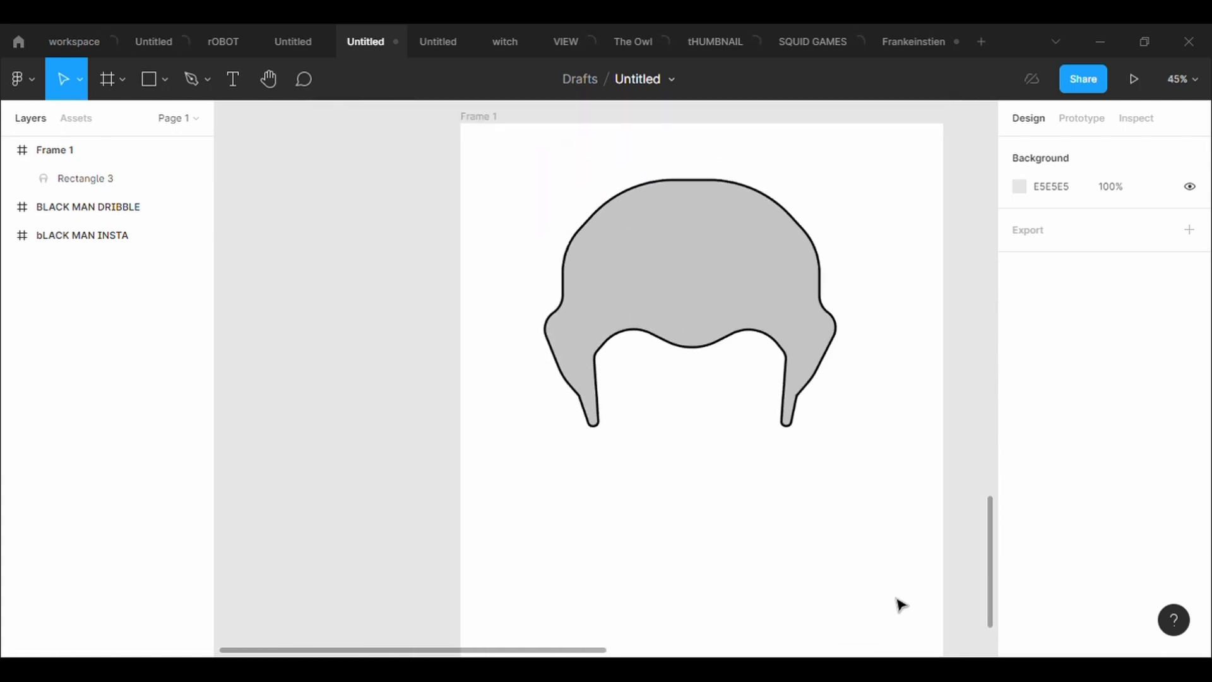
click(164, 84)
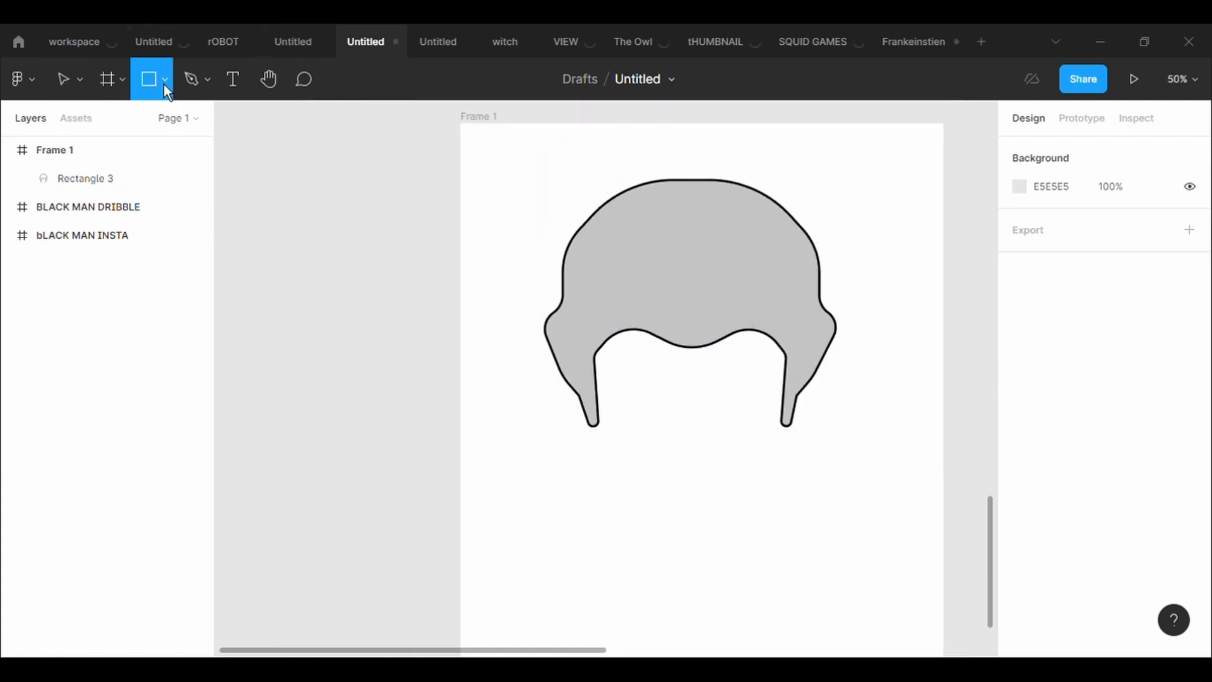
drag(568, 312, 801, 536)
right_click(710, 442)
click(782, 316)
Give the face rectangle a black stroke of width 5, and narrow it from both sides to about 450 wide
click(1029, 580)
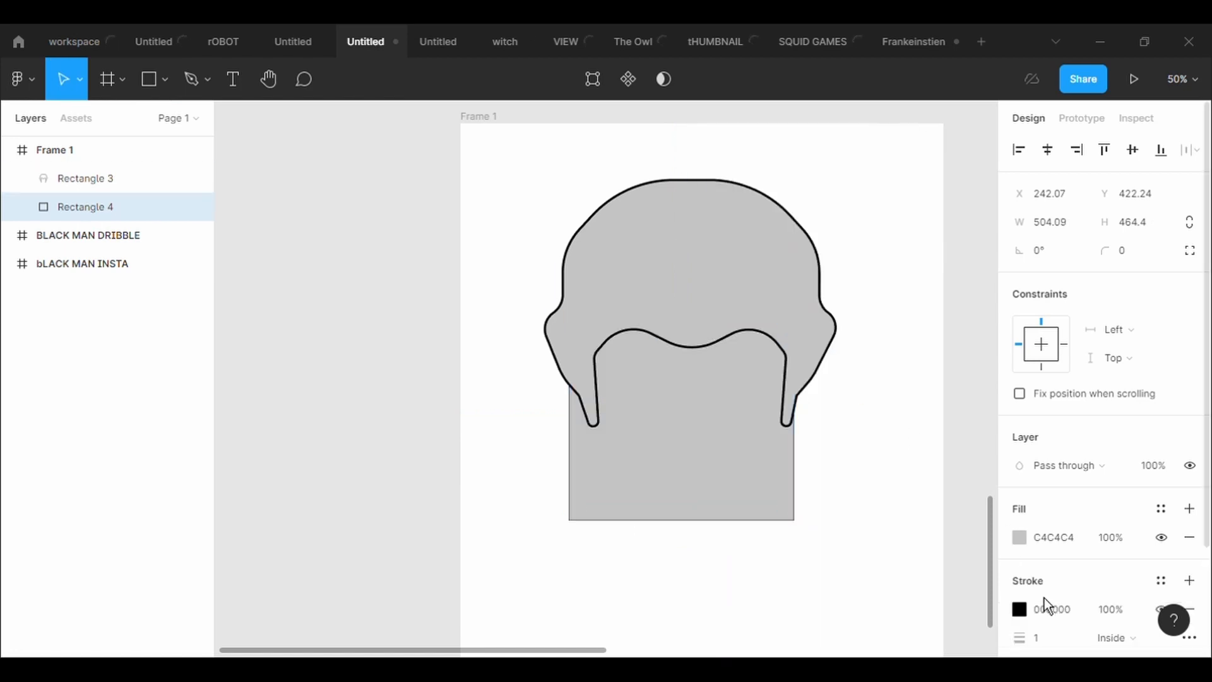
click(1050, 637)
text(5)
key(Return)
drag(568, 449, 601, 451)
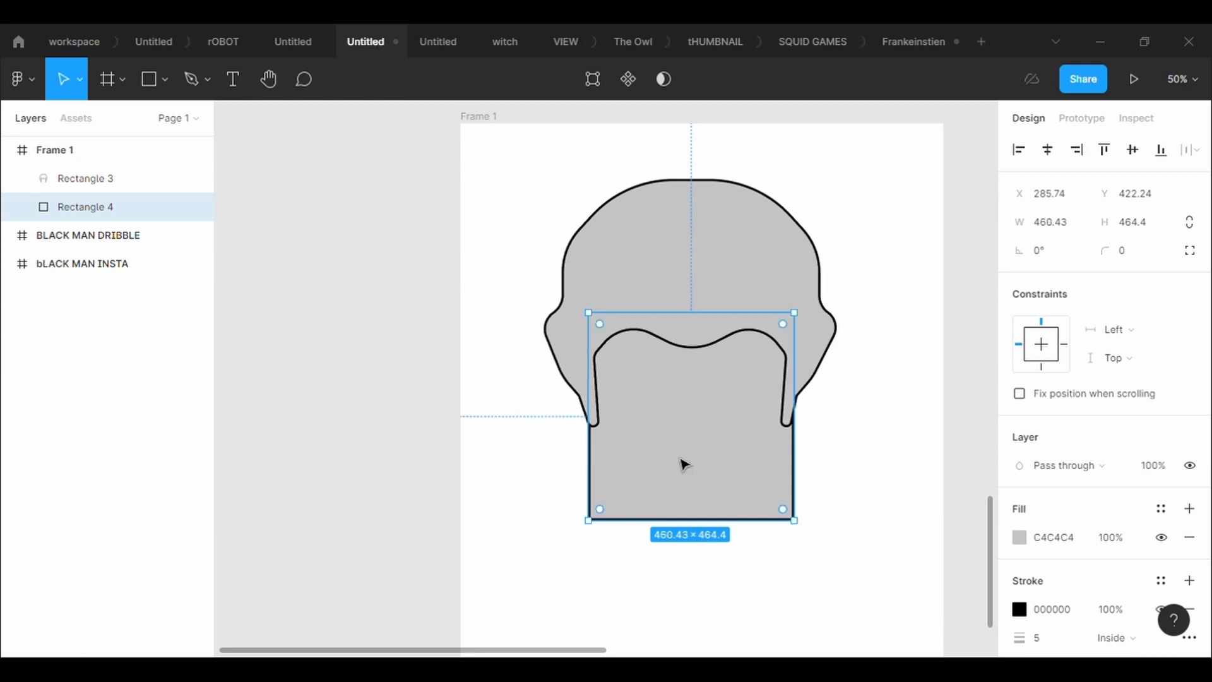
drag(794, 478, 789, 480)
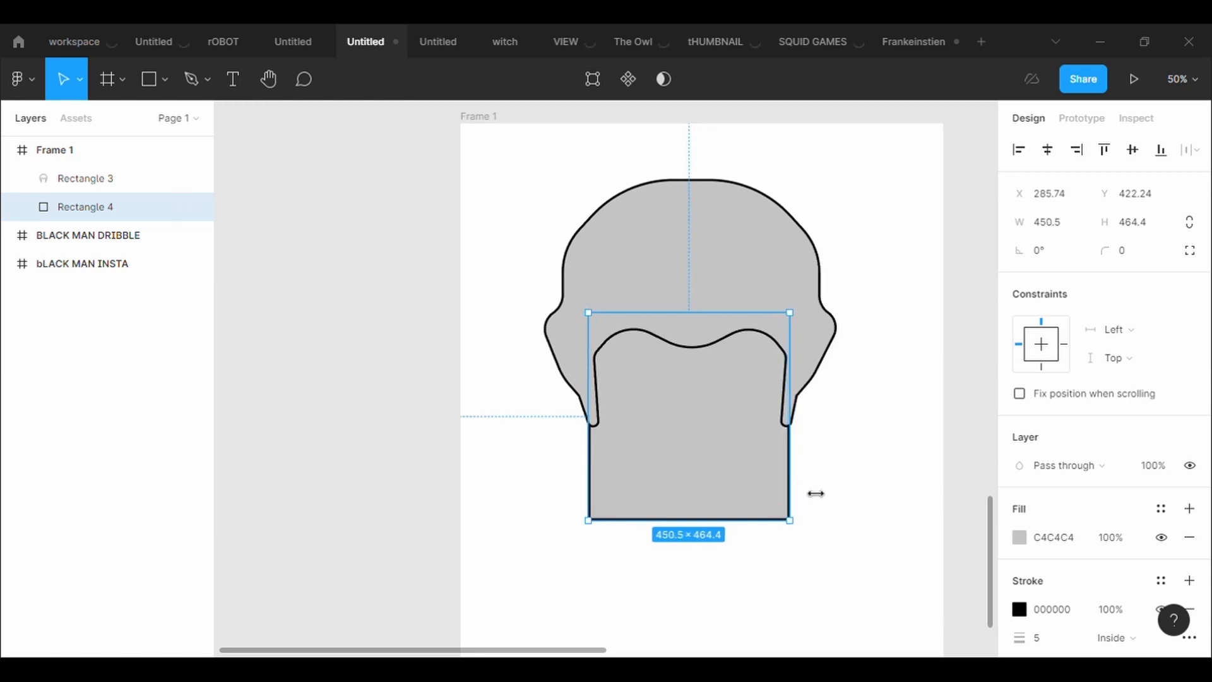
Pull the midpoint of the face rectangle's bottom edge down to form a chin, and set the shape's corner radius to 500
scroll(832, 514, down, 3)
key(Return)
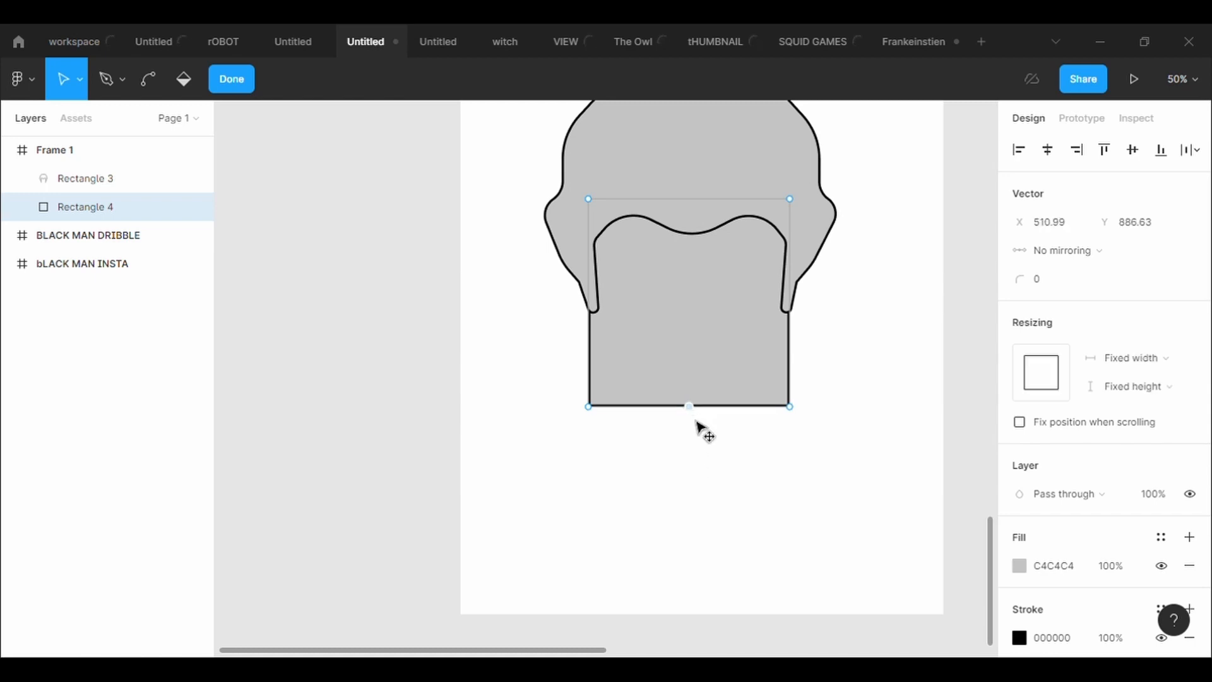
drag(695, 420, 696, 449)
key(Escape)
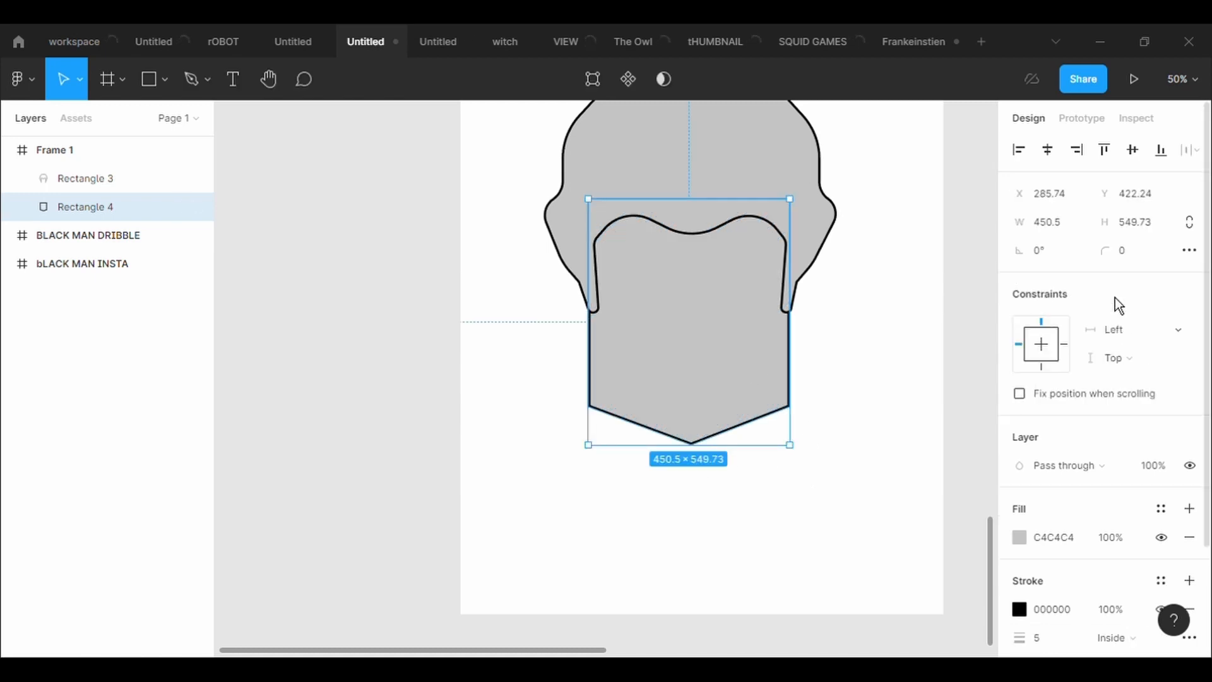
text(500)
key(Return)
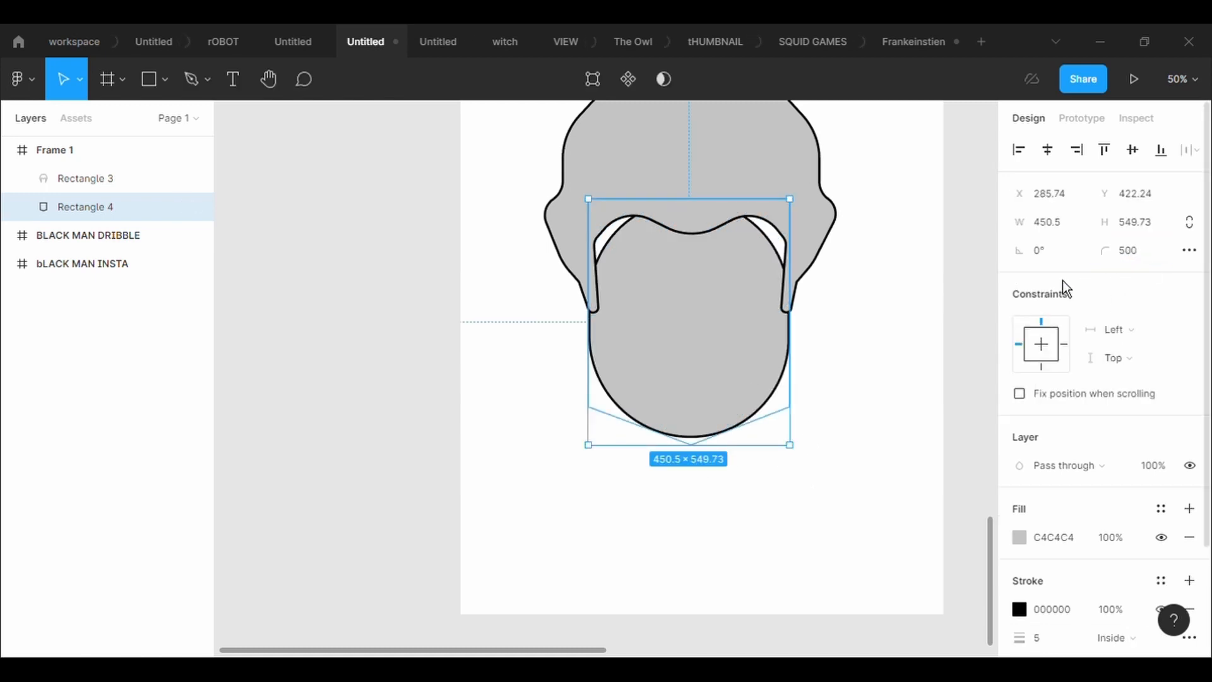
Set the corner radius of the face shape's two upper corner points to 0 to fill the gaps behind the hair
click(627, 79)
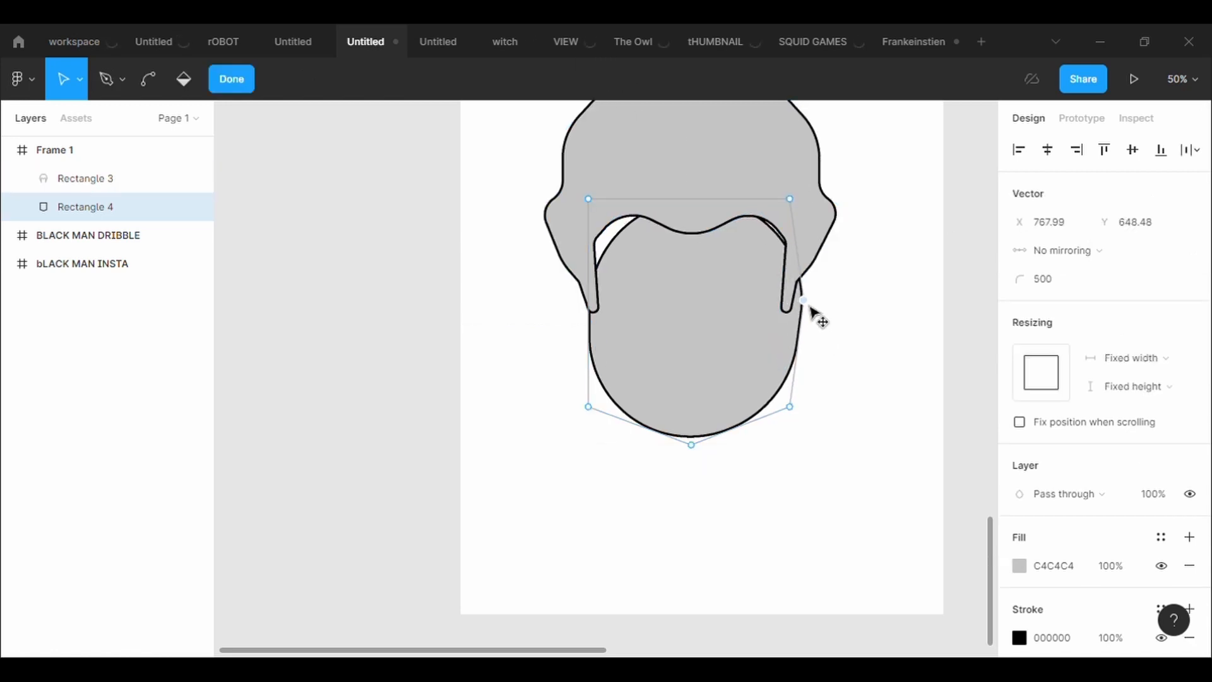
click(790, 199)
click(1059, 283)
text(0)
key(Return)
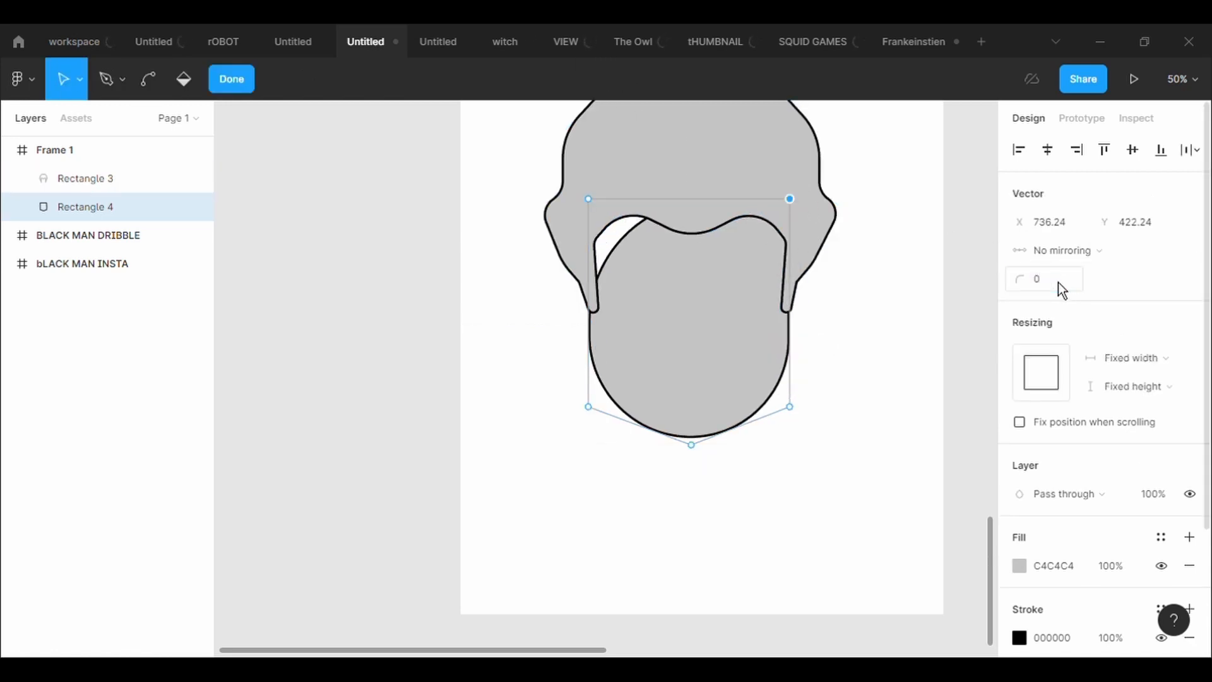
click(1060, 284)
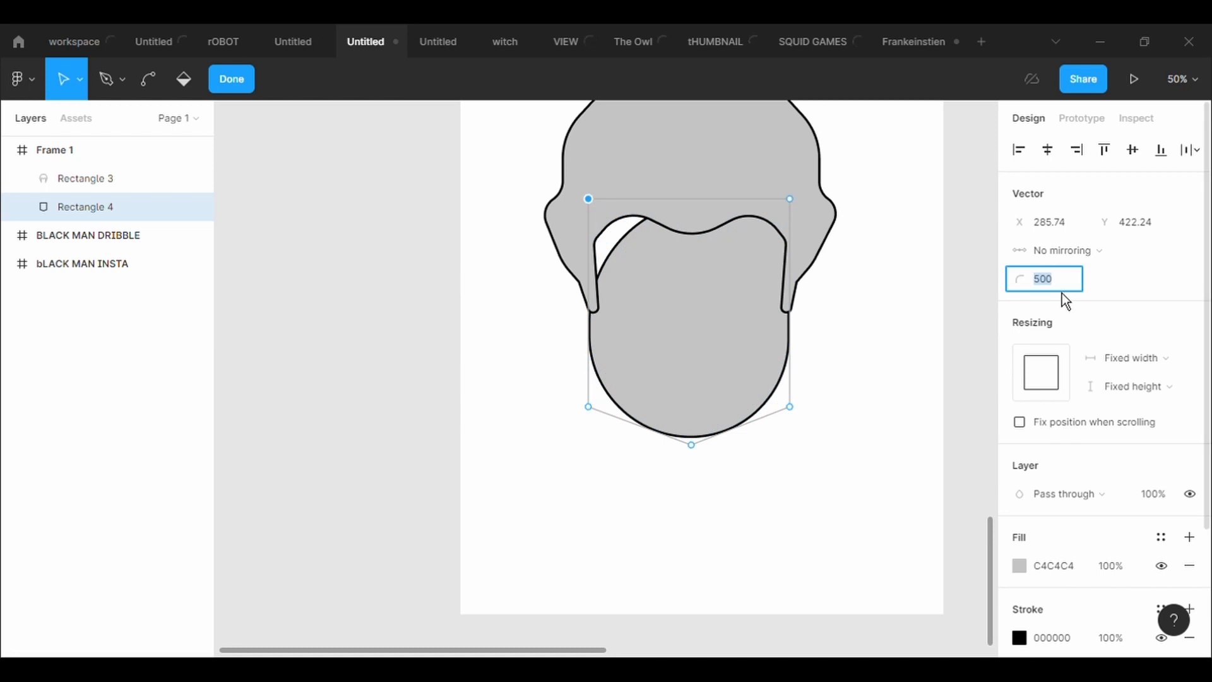
text(0)
key(Return)
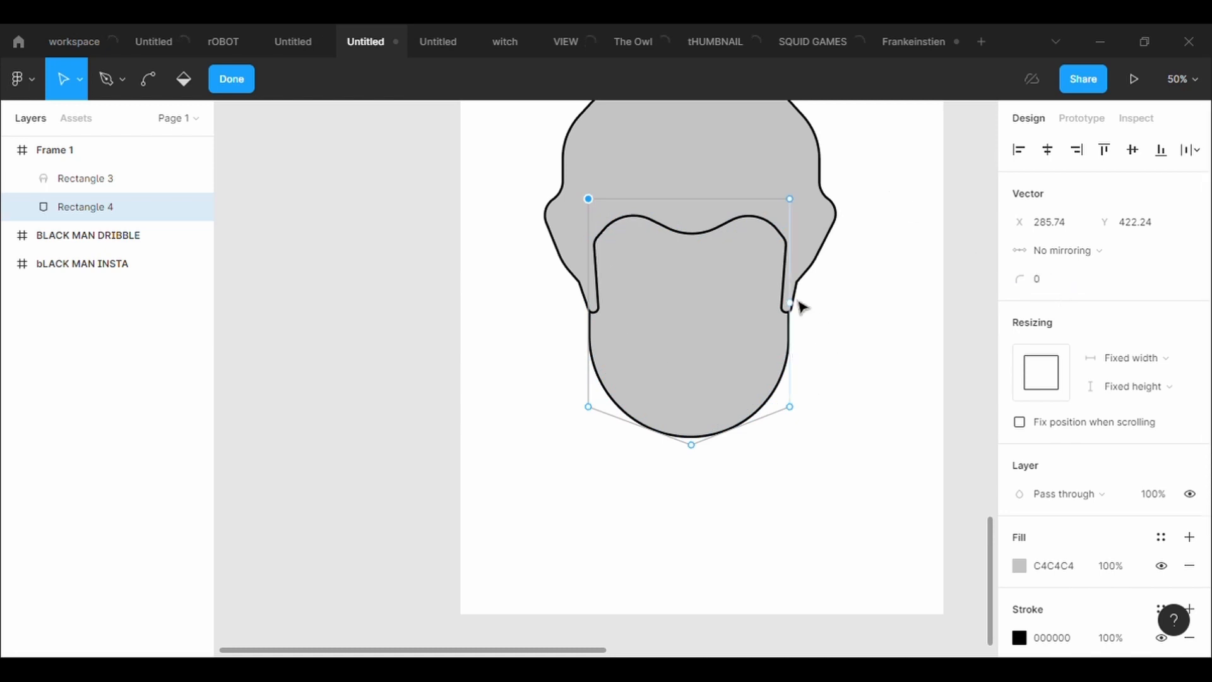
Lower the face shape's two bottom corner points to lengthen the sides of the jaw
mouse_move(792, 305)
mouse_down()
mouse_move(806, 331)
mouse_move(797, 328)
mouse_up()
key(ctrl+z)
scroll(793, 349, up, 3)
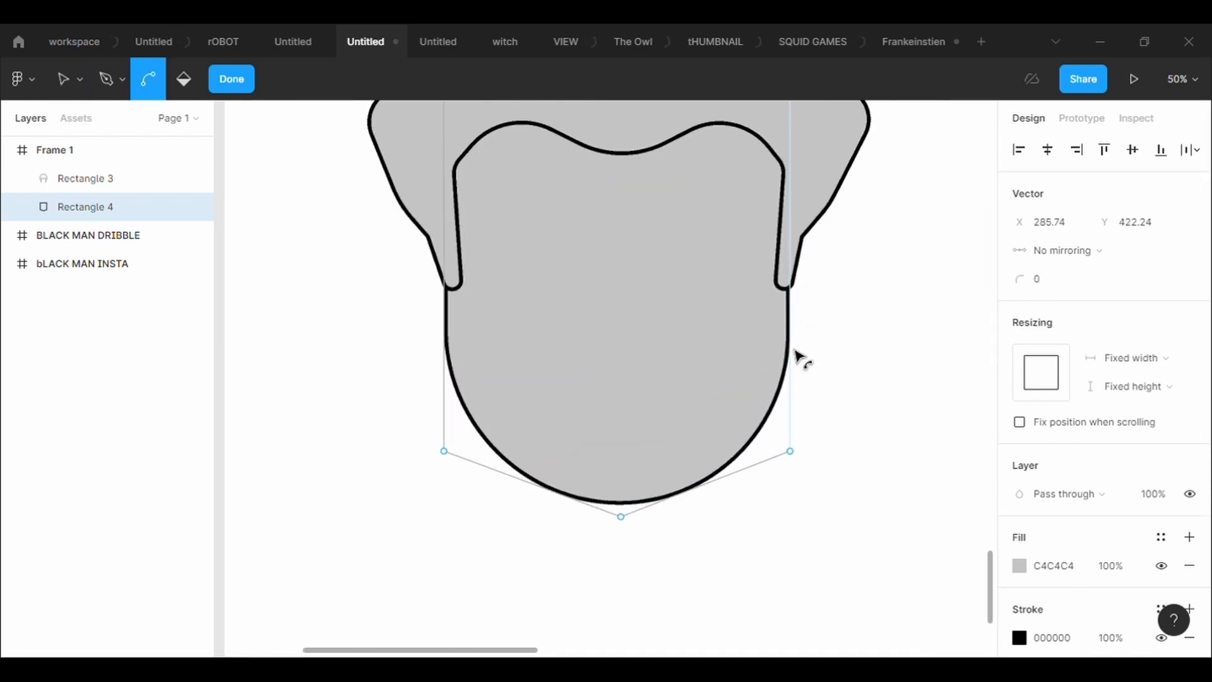
scroll(794, 350, up, 1)
drag(794, 468, 794, 493)
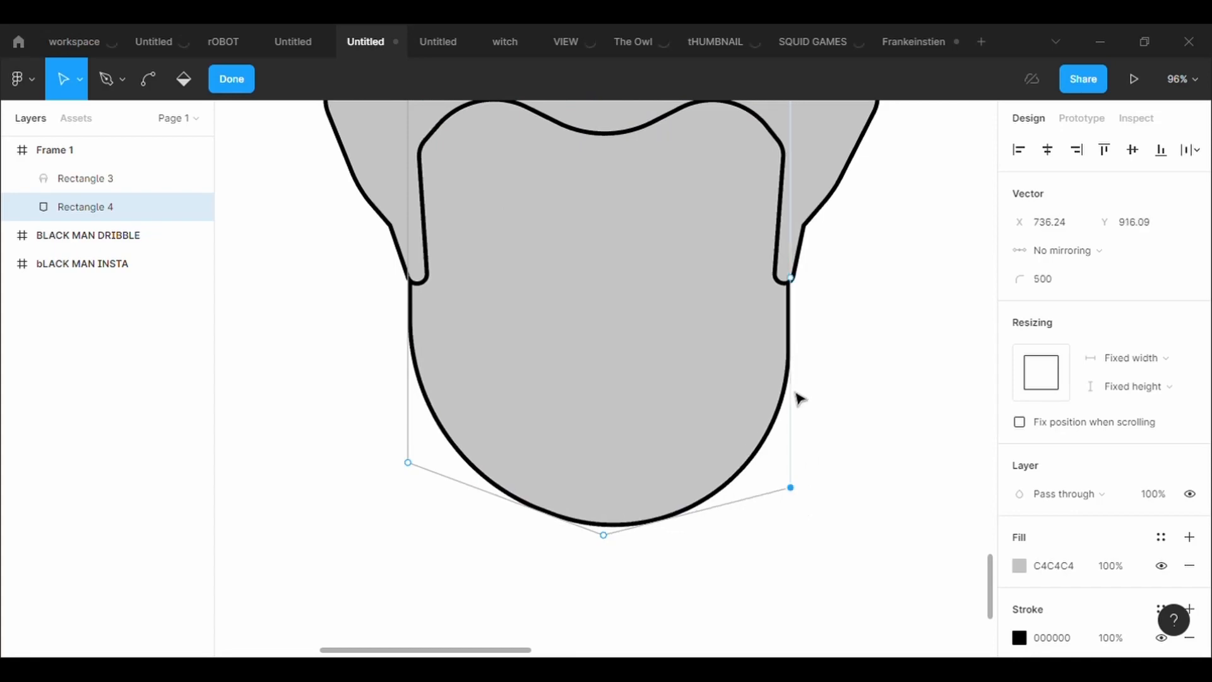
mouse_move(407, 462)
mouse_down()
mouse_move(414, 503)
mouse_move(408, 481)
mouse_up()
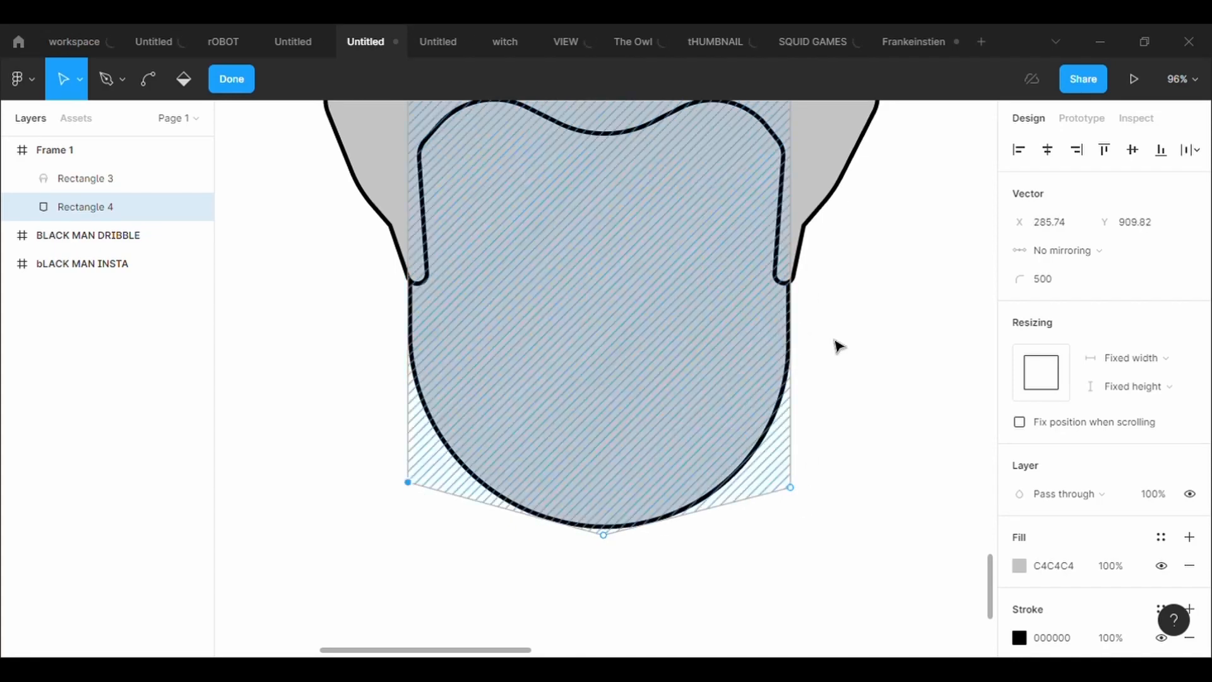
Add a point on each side edge of the face shape beside the hair flap tips
click(791, 270)
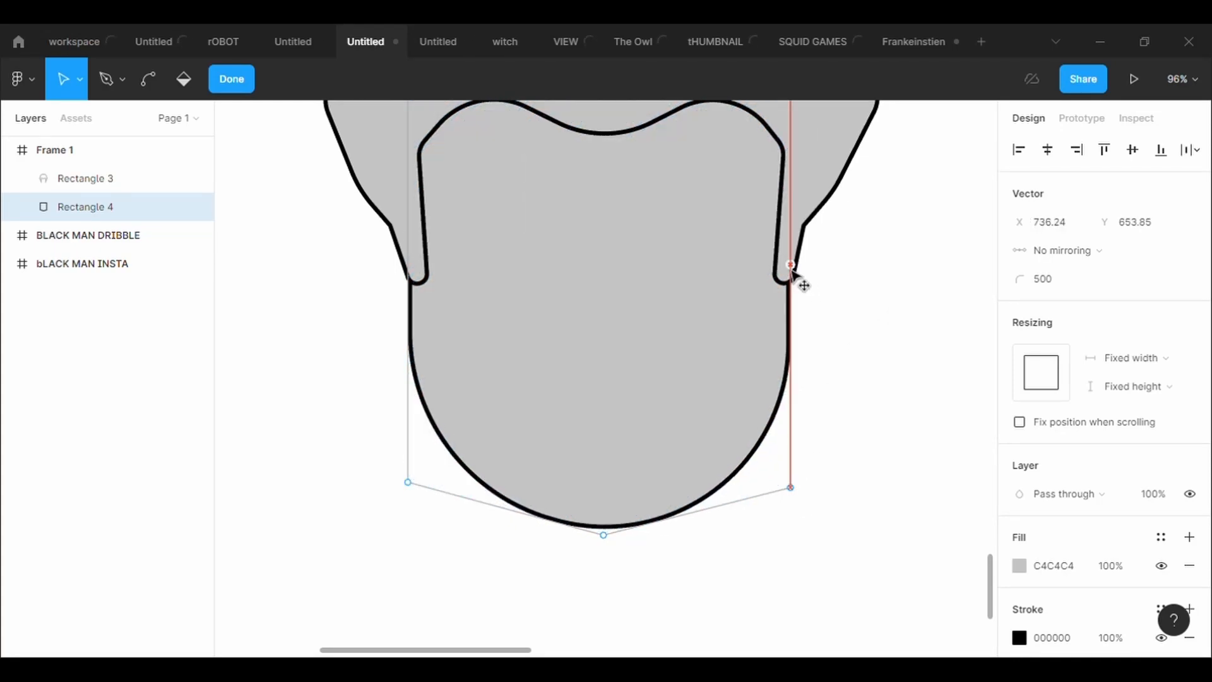
drag(792, 272, 792, 273)
click(411, 272)
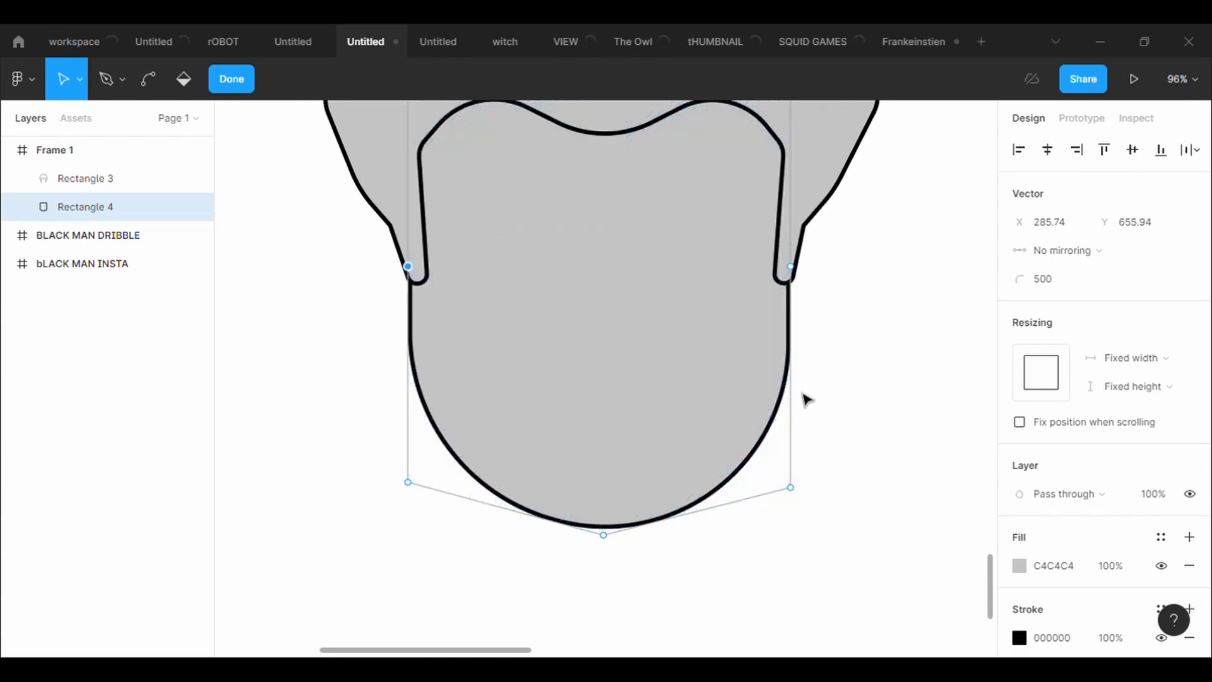
Add a point on each side of the face below the flap tips and pull both outward to bulge the cheeks
drag(798, 380, 820, 344)
drag(417, 382, 379, 345)
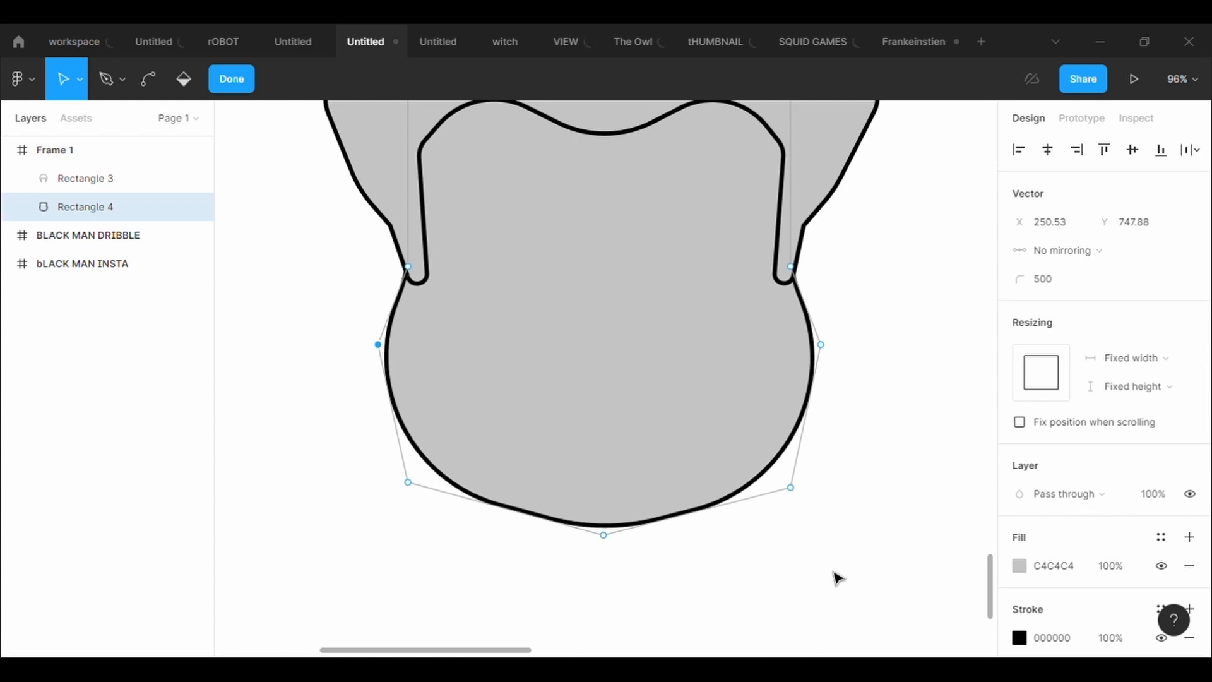
drag(838, 358, 863, 371)
click(378, 345)
drag(382, 352, 360, 367)
Lower the face's chin point, spread the two lower jaw points outward, and centre the chin between them
scroll(566, 446, down, 5)
scroll(565, 446, up, 3)
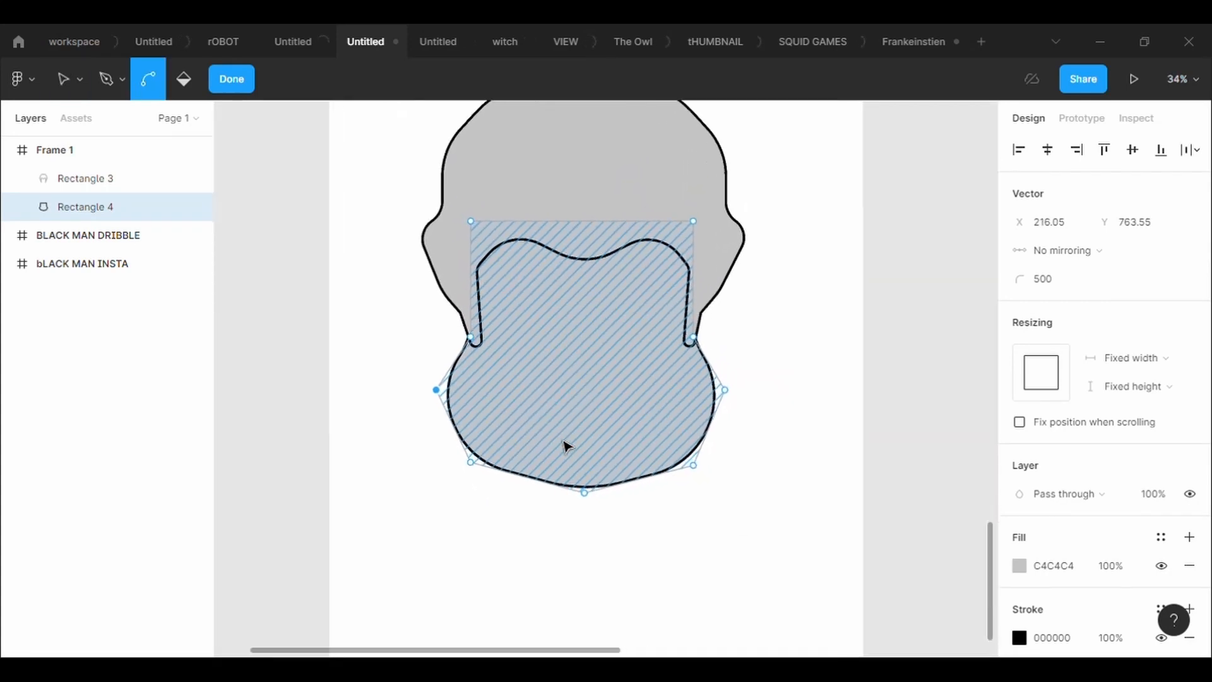
drag(588, 501, 598, 532)
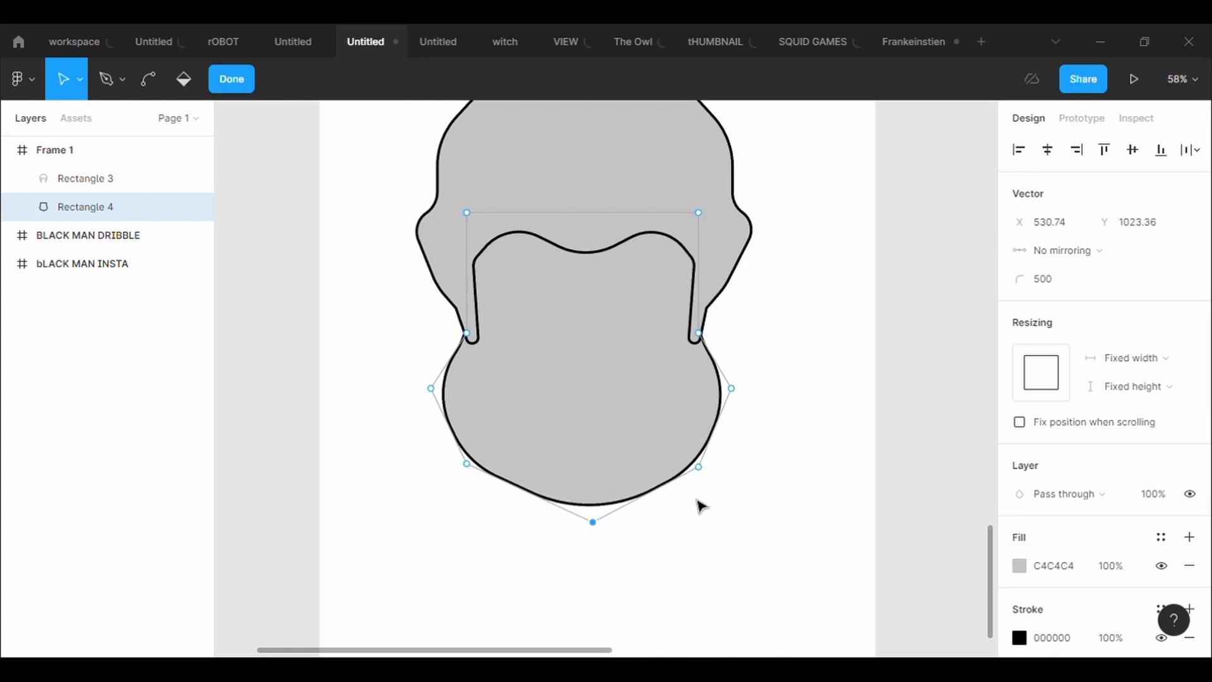
drag(700, 472, 717, 482)
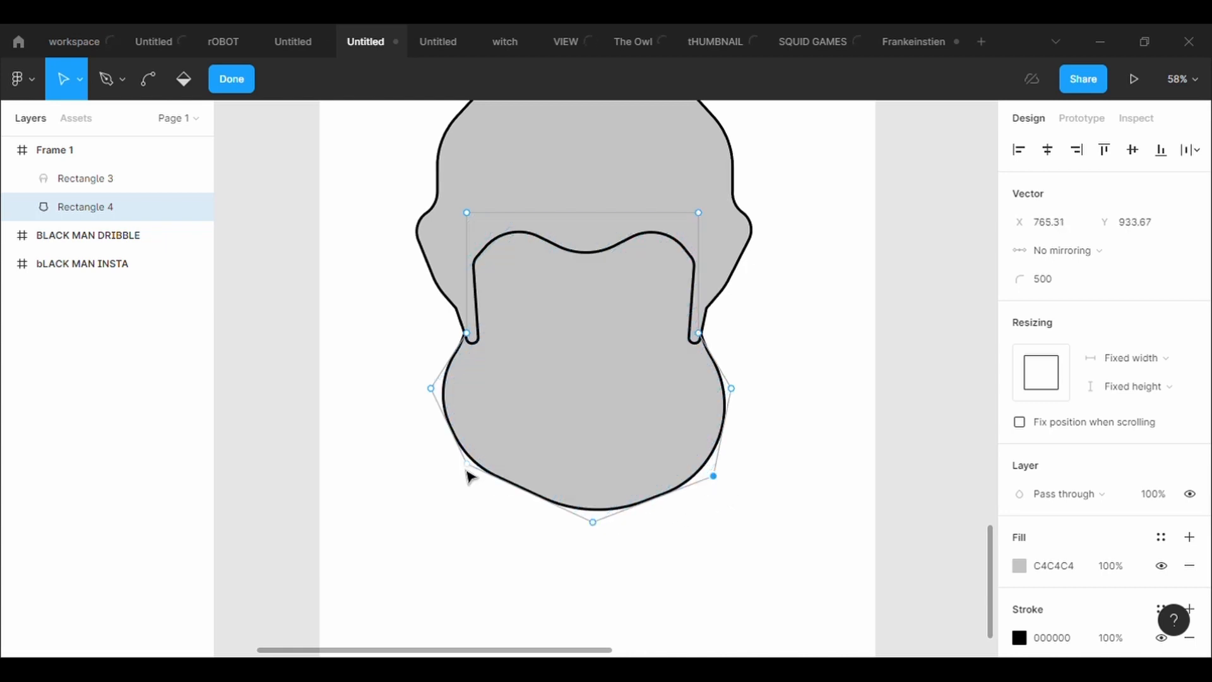
mouse_move(467, 468)
mouse_down()
mouse_move(456, 497)
mouse_move(453, 485)
mouse_up()
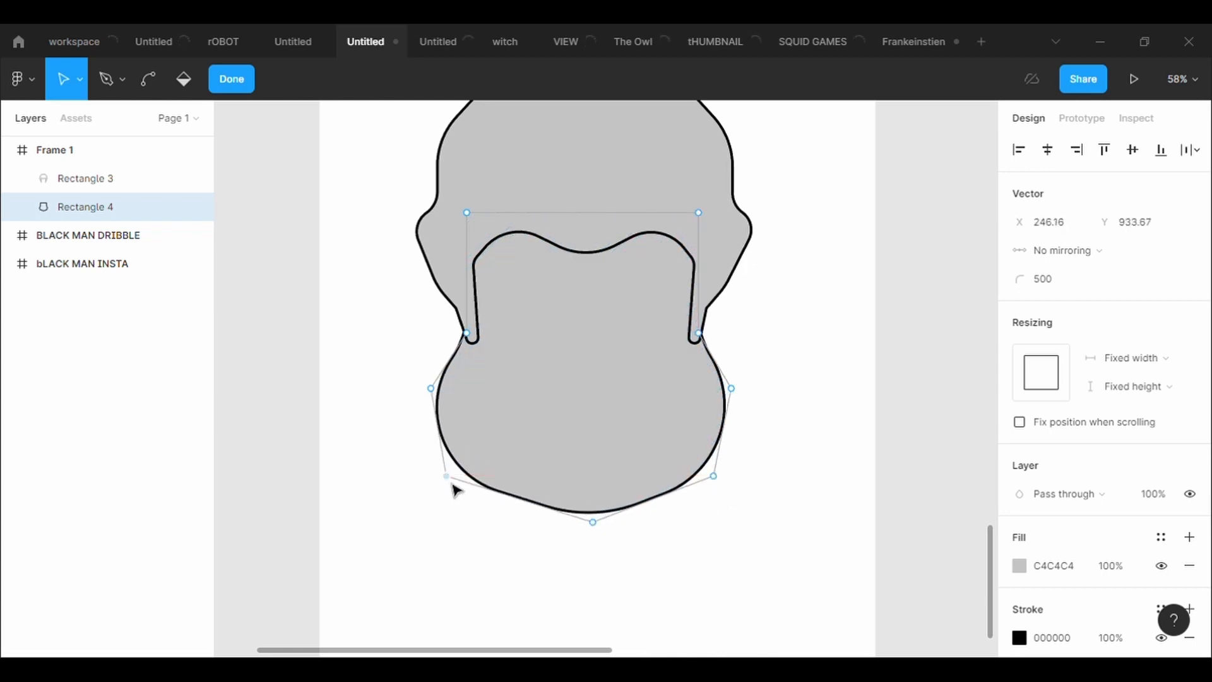
drag(596, 529, 600, 534)
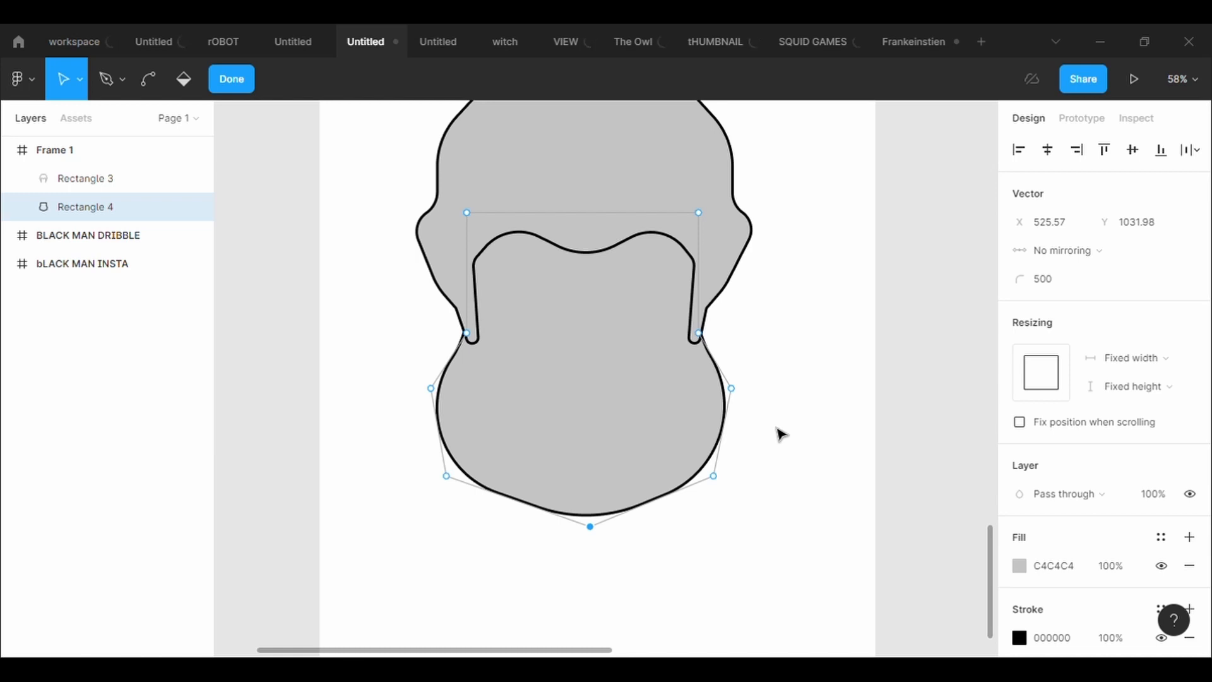
Move both cheek points slightly inward to level heights so the sides match, and finish editing the face shape
drag(741, 395, 741, 402)
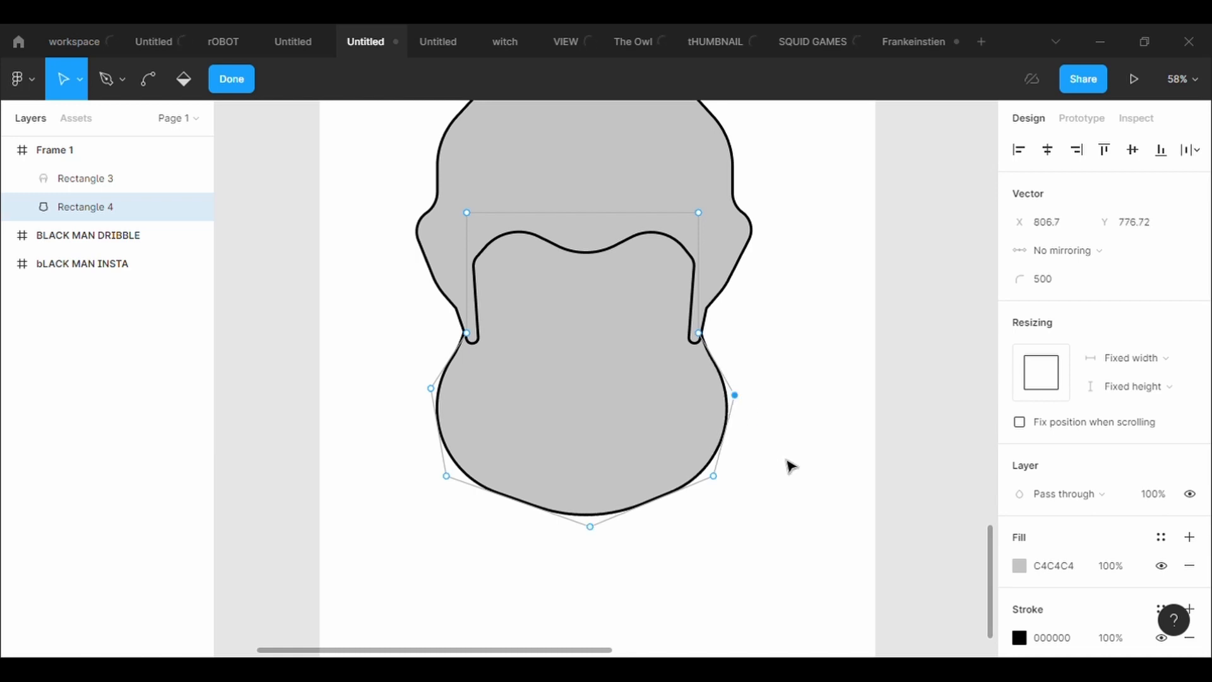
drag(441, 398, 448, 397)
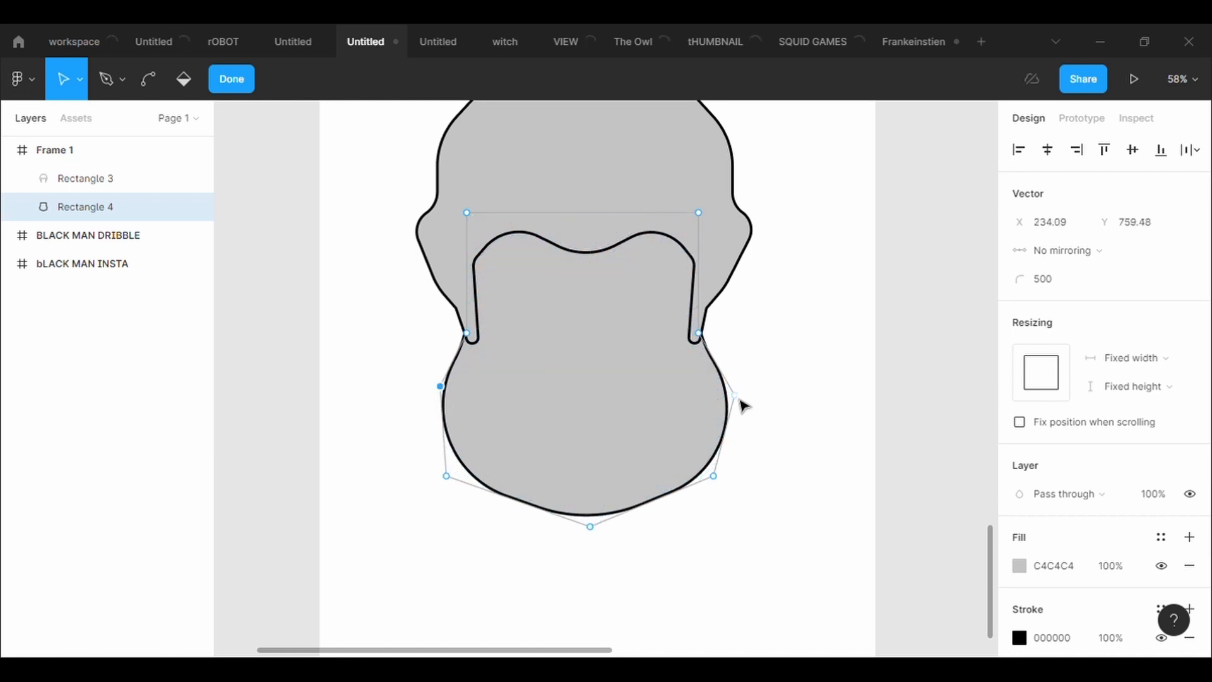
drag(739, 401, 731, 390)
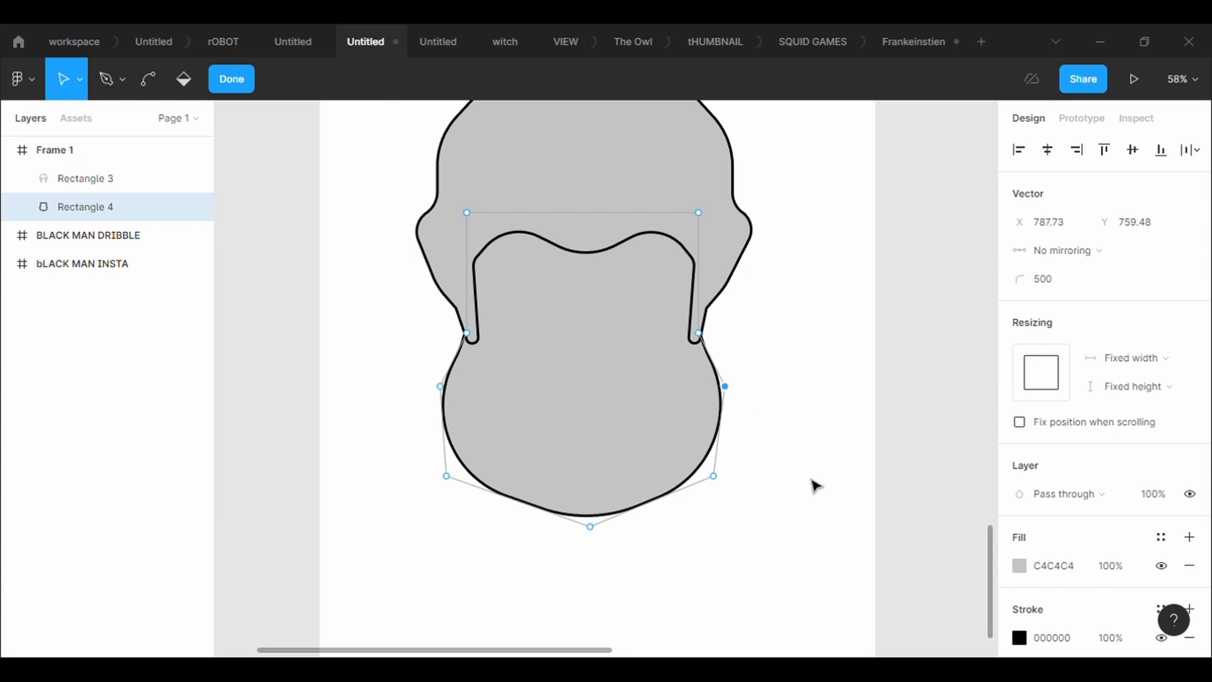
click(814, 486)
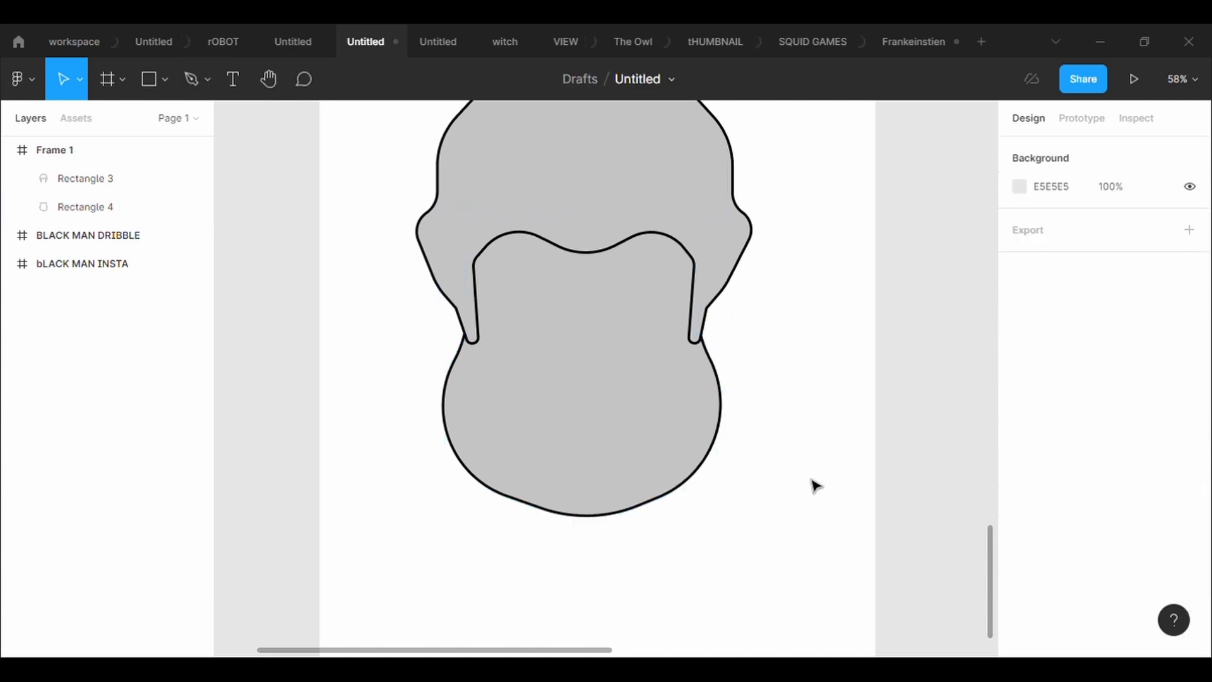
Draw a rectangle about 312 × 164 in the lower face for the mouth area and give it a black stroke of width 5
click(164, 88)
mouse_move(503, 366)
mouse_down()
mouse_move(570, 427)
mouse_move(664, 451)
mouse_up()
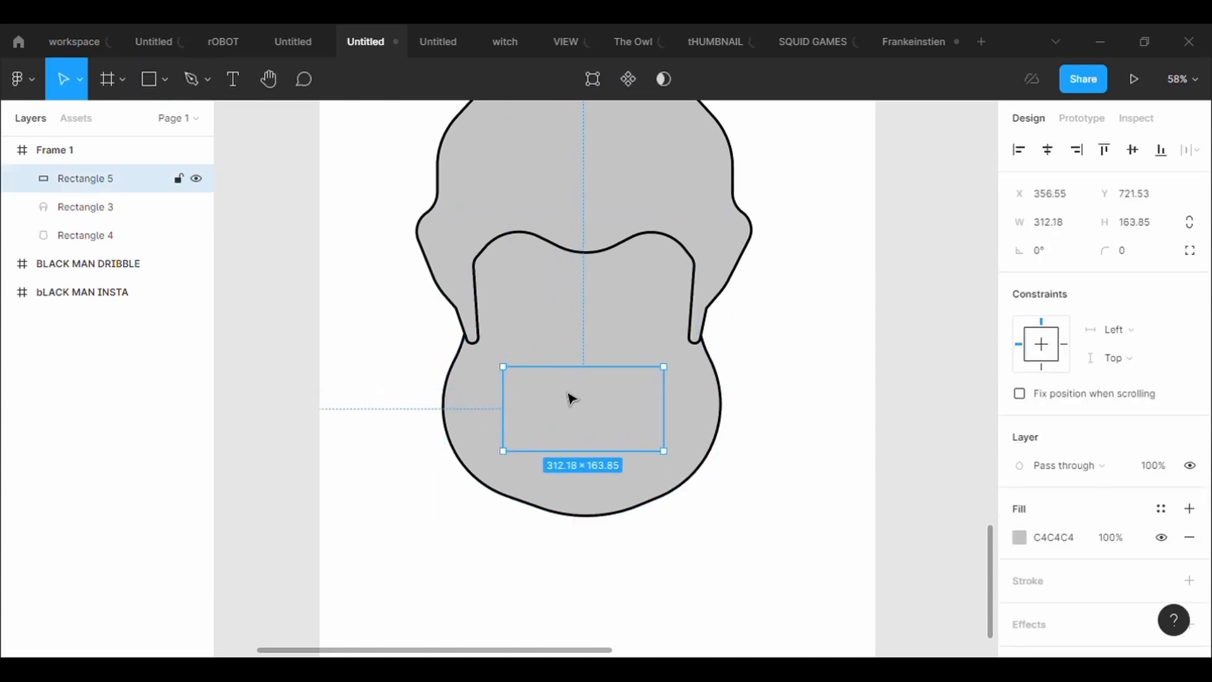
drag(571, 399, 571, 412)
click(1070, 582)
click(1060, 639)
text(5)
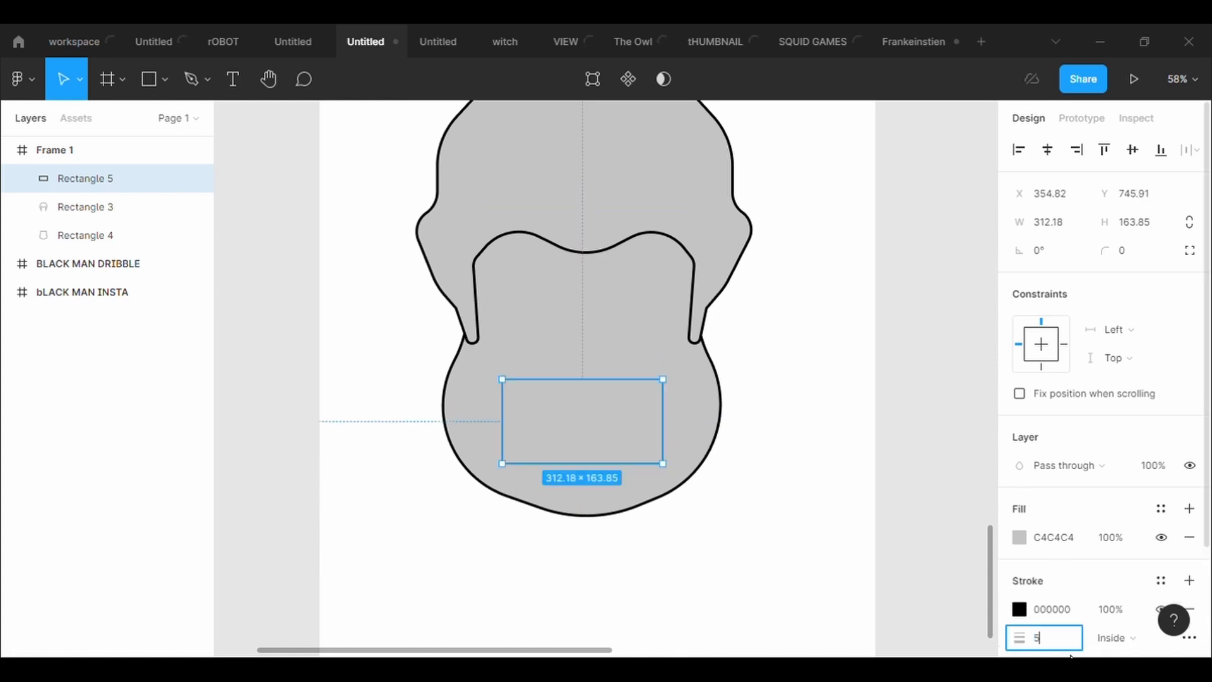
key(Return)
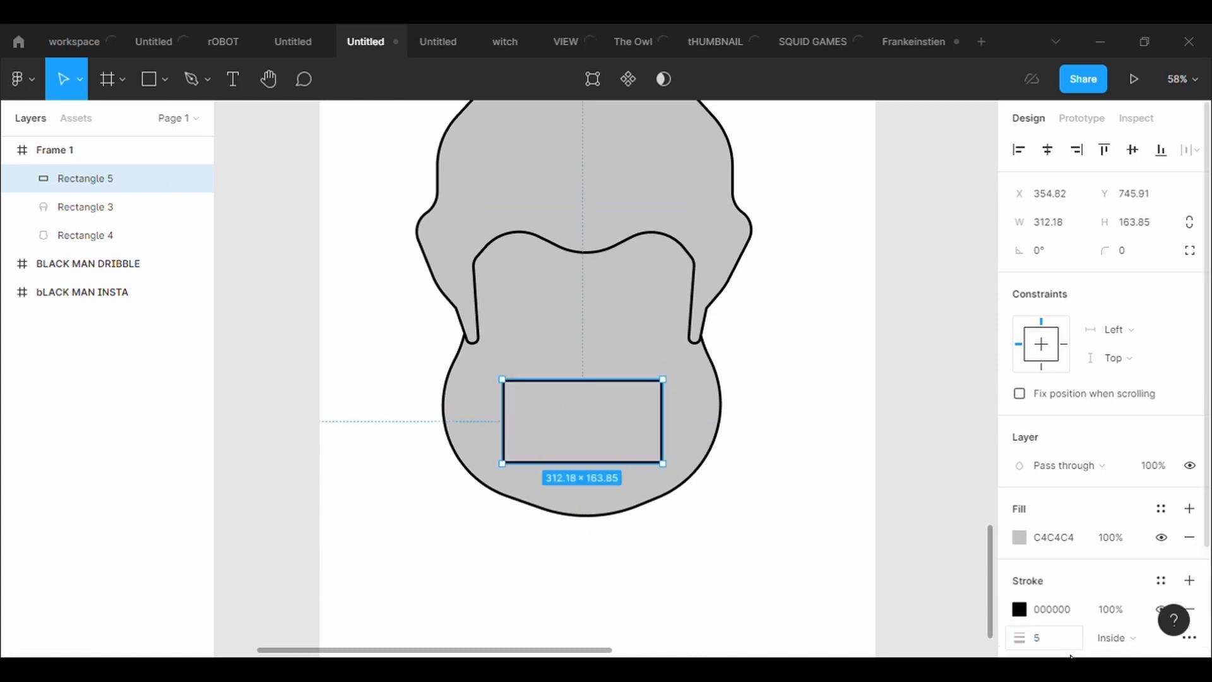
Add a midpoint on each edge of the mouth rectangle, pulling the top and bottom ones down and the side ones outward
click(603, 86)
drag(583, 379, 593, 416)
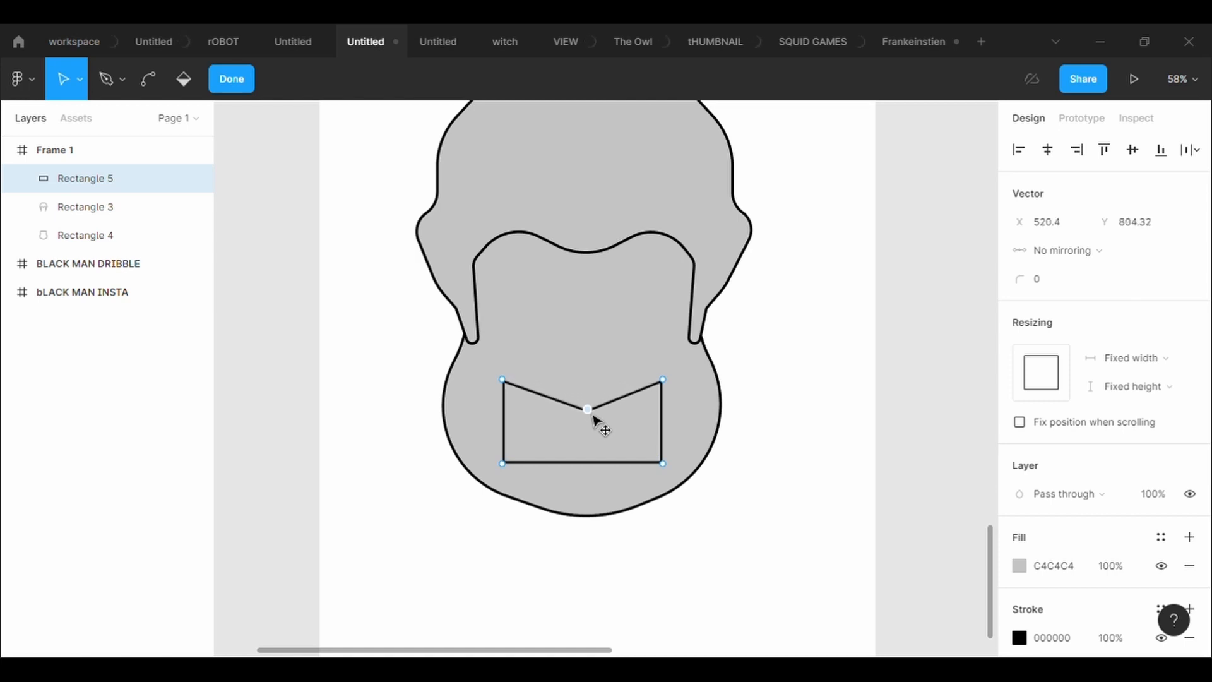
drag(587, 463, 587, 479)
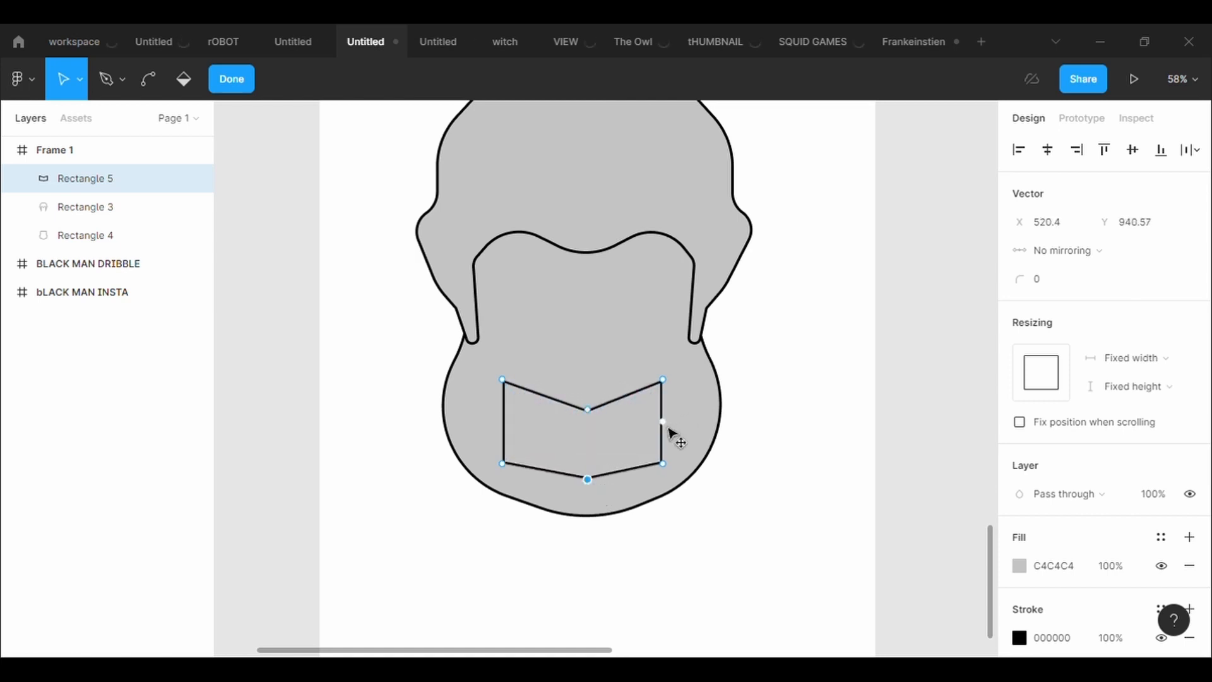
drag(663, 421, 685, 418)
drag(508, 429, 495, 433)
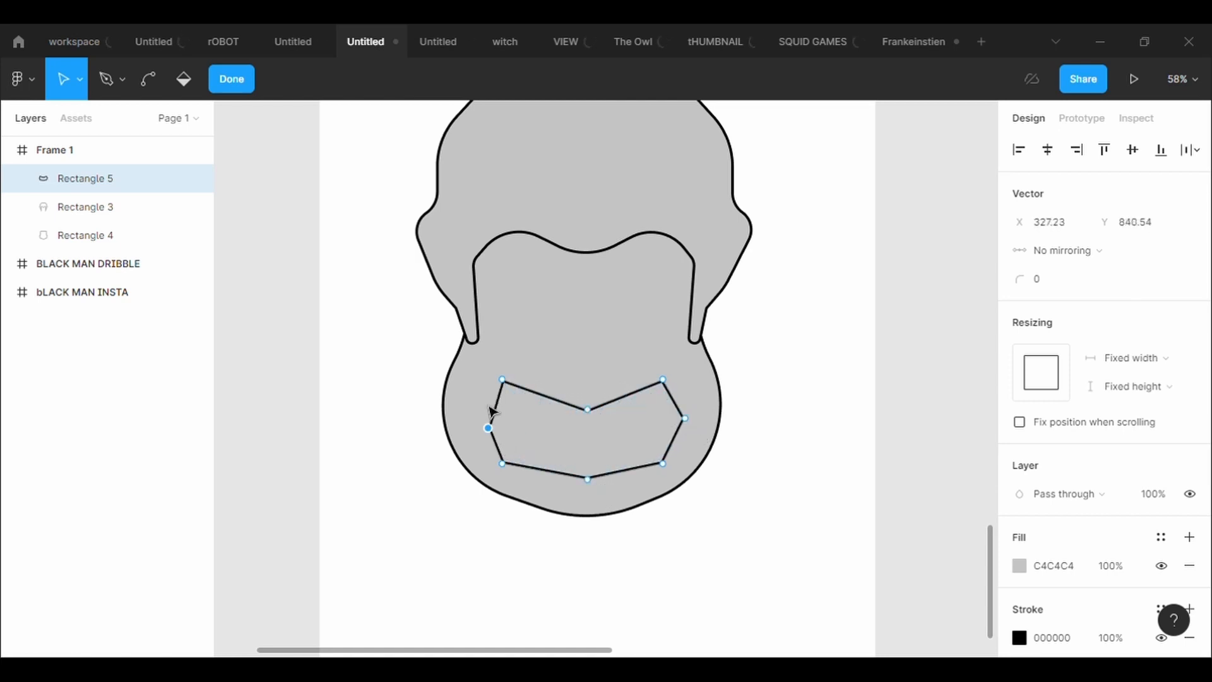
Round all corners of the mouth shape with a corner radius of 500
key(Escape)
click(1140, 261)
text(500)
key(Return)
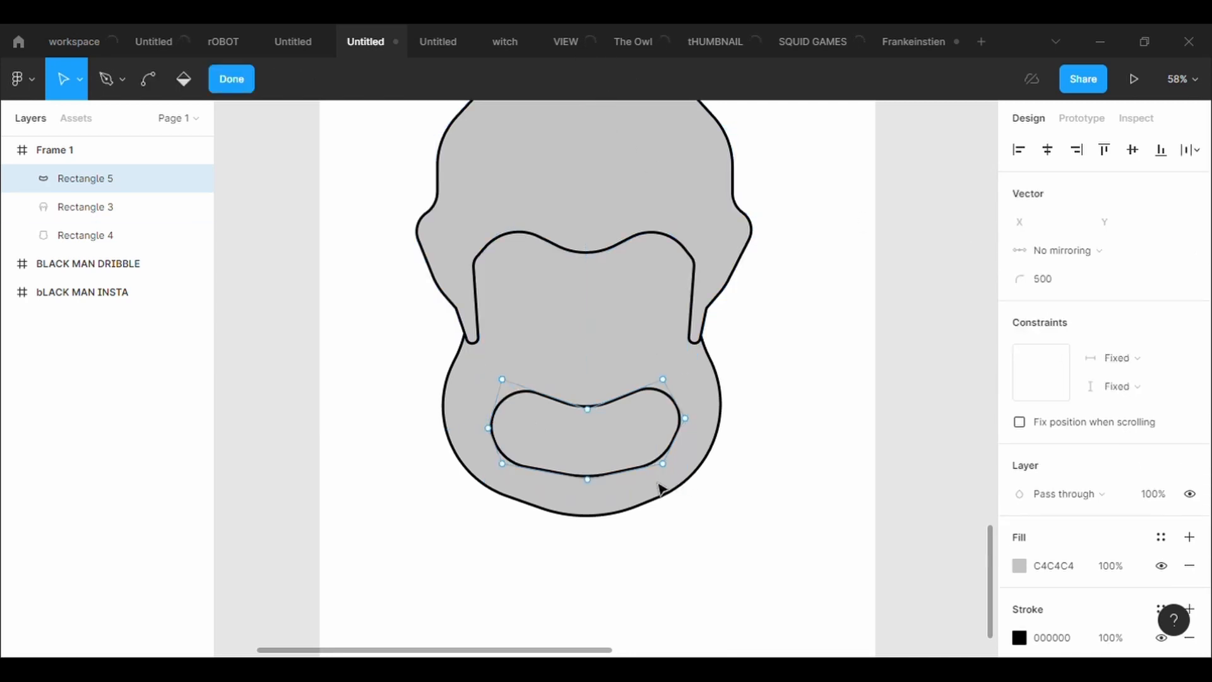
Lower the mouth shape's bottom middle point, and raise its two upper corner points and top middle point
click(588, 483)
drag(588, 483, 595, 489)
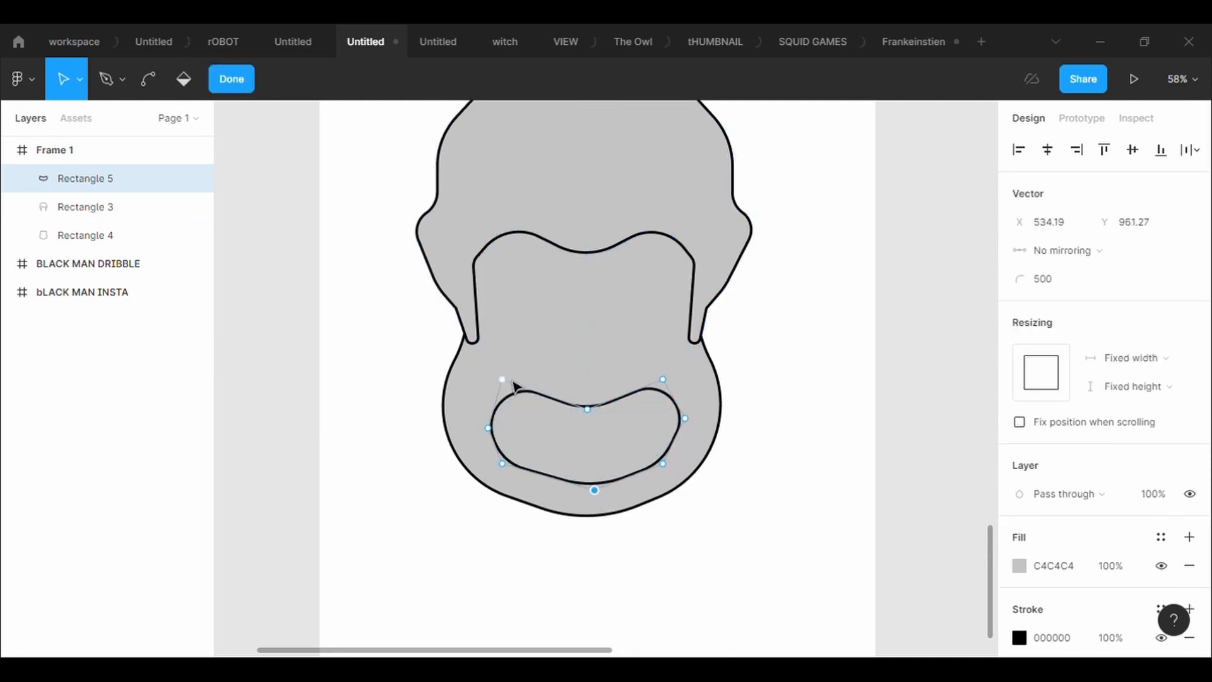
drag(503, 379, 497, 346)
drag(663, 379, 662, 346)
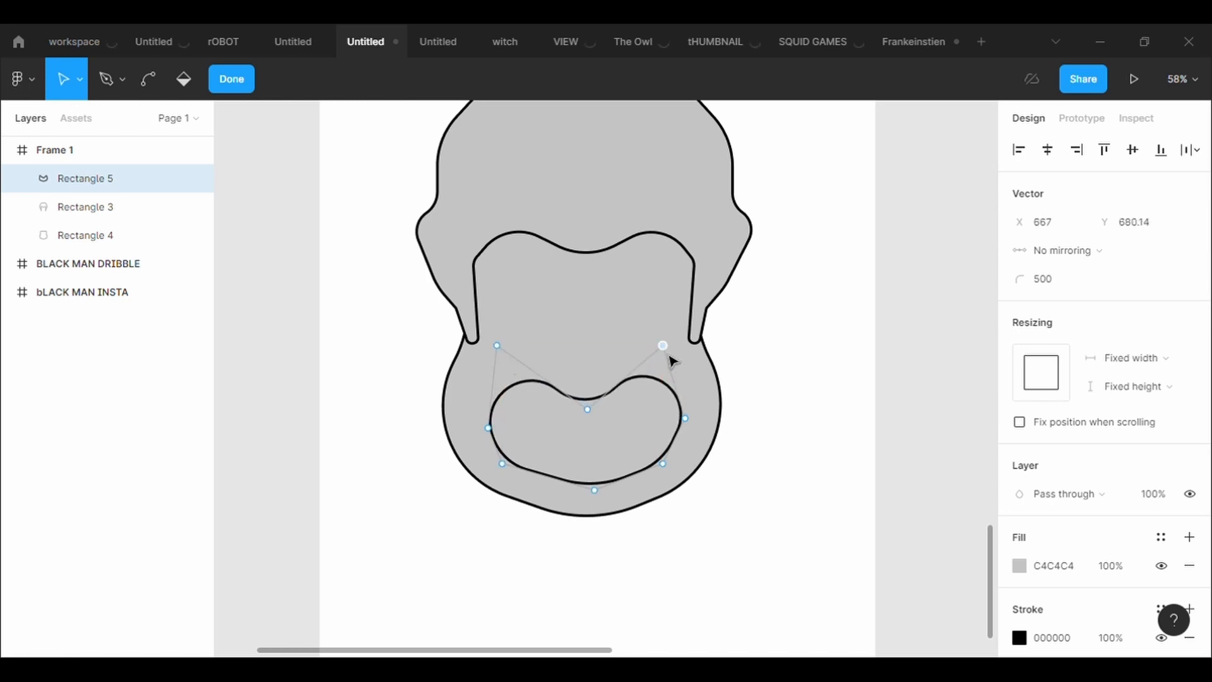
mouse_move(588, 409)
mouse_down()
mouse_move(600, 397)
mouse_move(586, 398)
mouse_up()
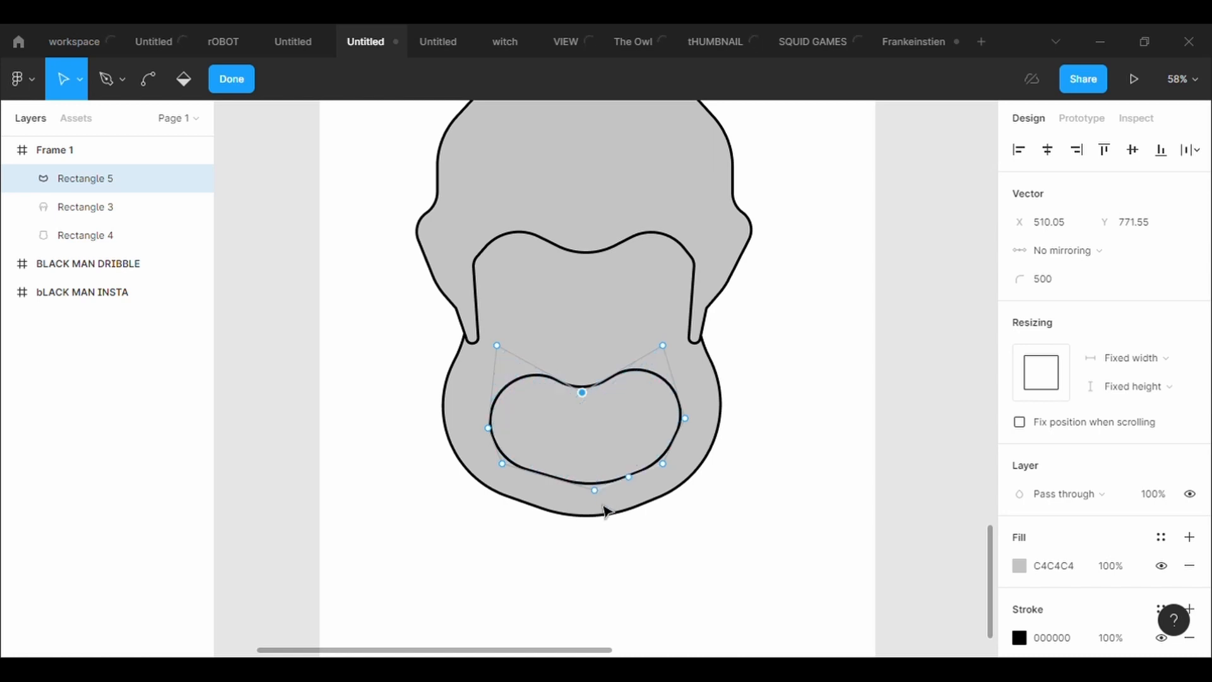
Even out the mouth shape by centring its bottom middle point, aligning its two lower corner points and lowering its right side point
drag(596, 498, 586, 496)
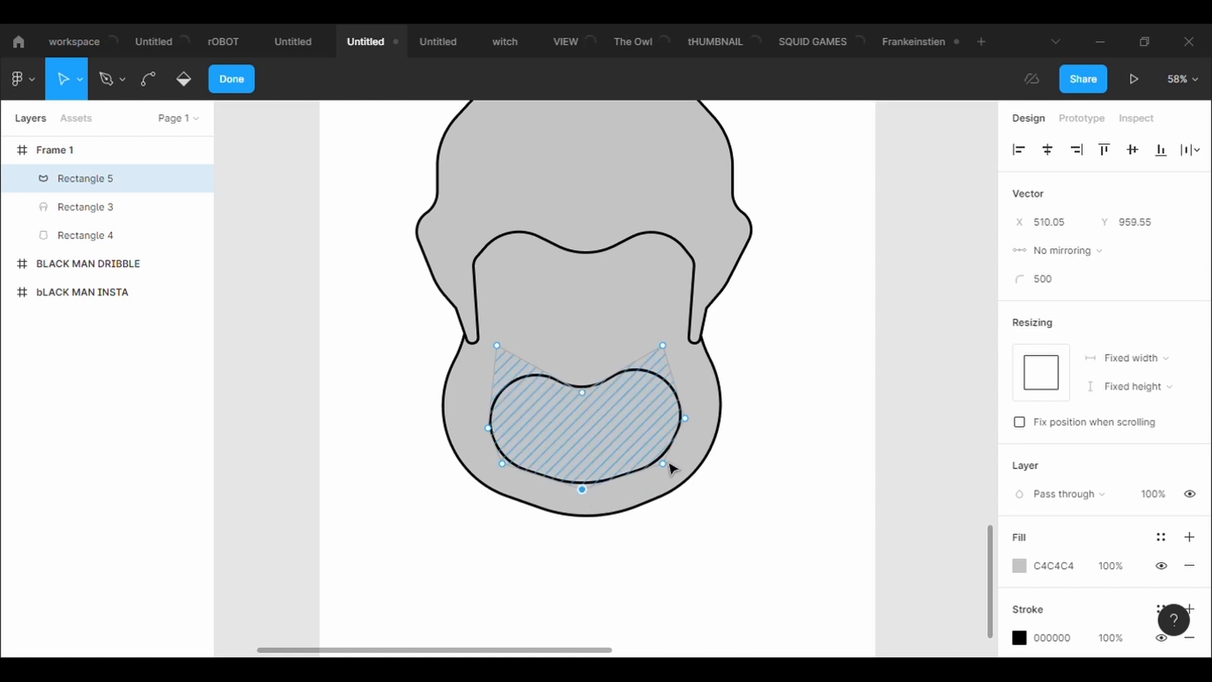
drag(666, 464, 670, 464)
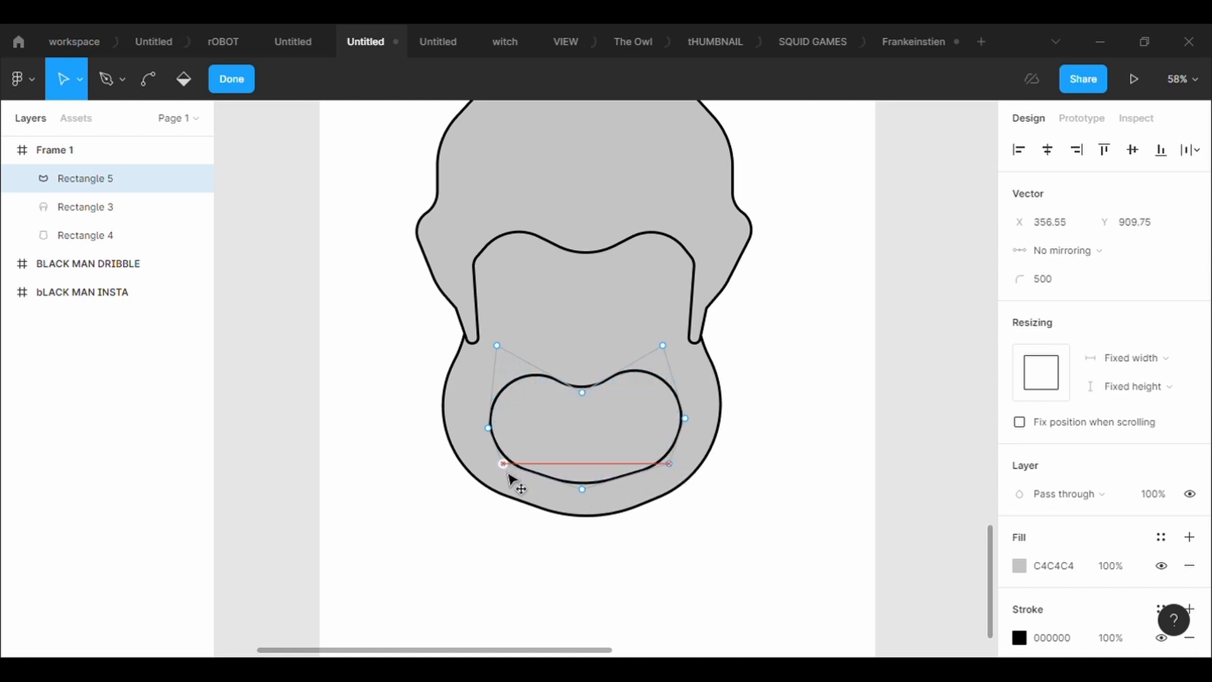
drag(508, 474, 503, 475)
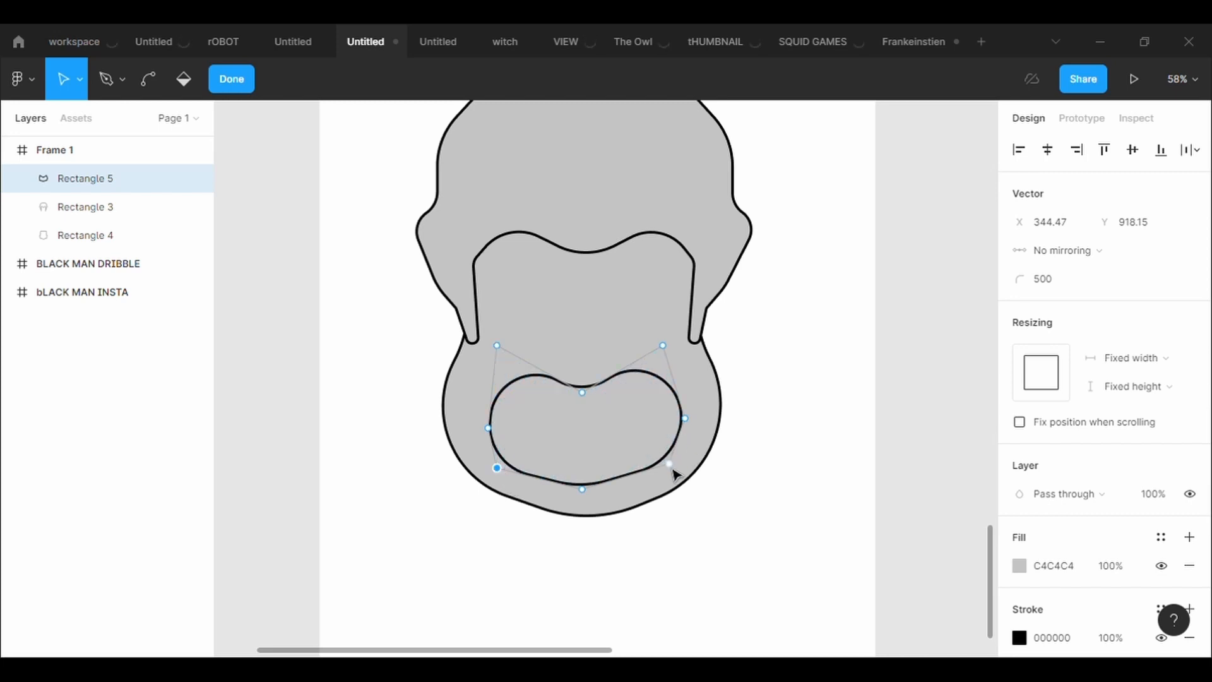
drag(673, 468, 673, 475)
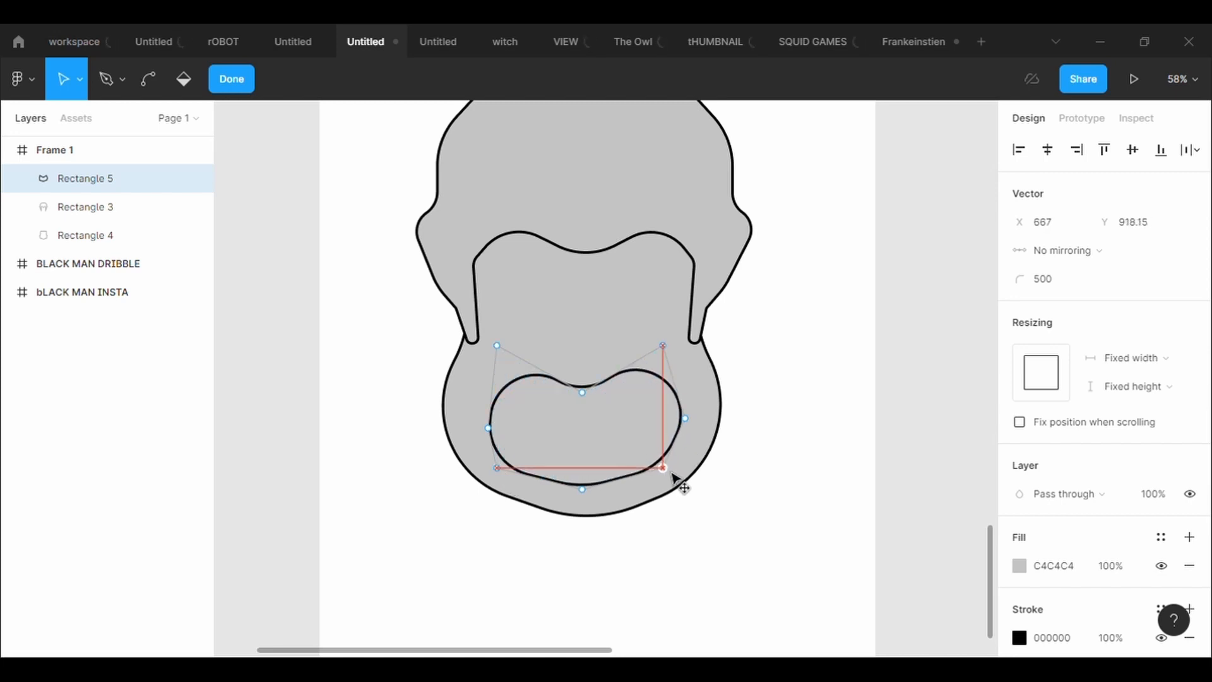
drag(693, 426, 691, 437)
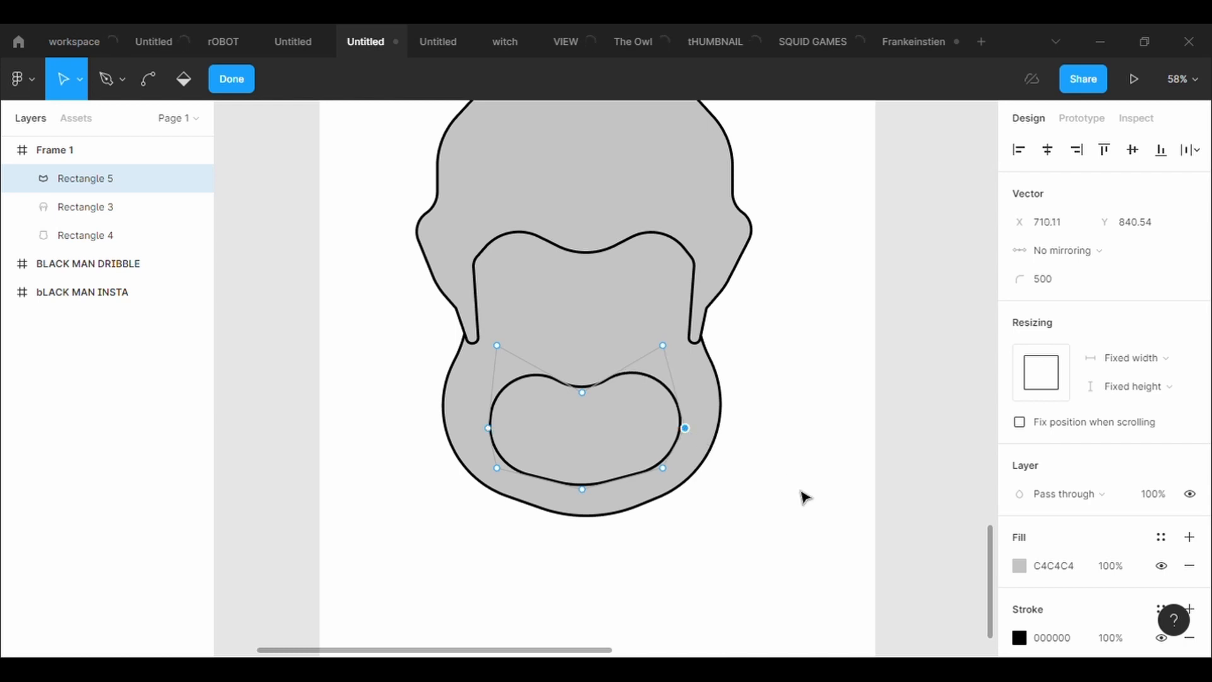
key(Escape)
key(Escape)
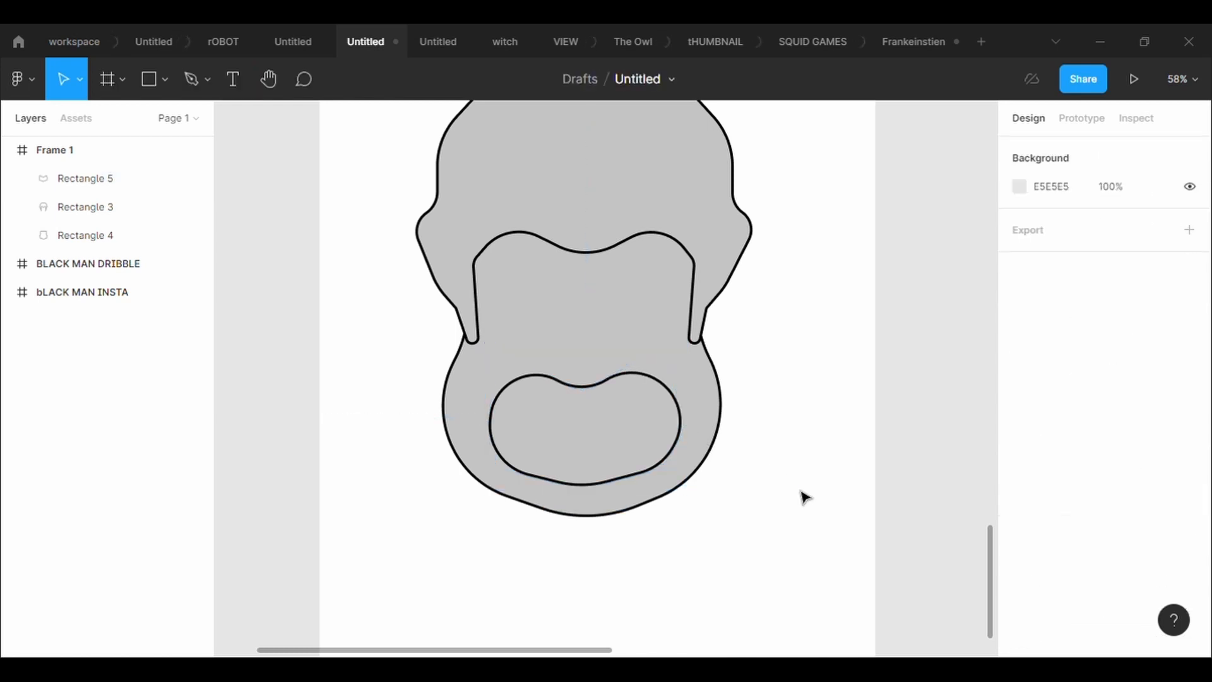
Draw a triangle about 129 × 141 in the right eye area and give it a black stroke of width 5
click(167, 80)
click(167, 208)
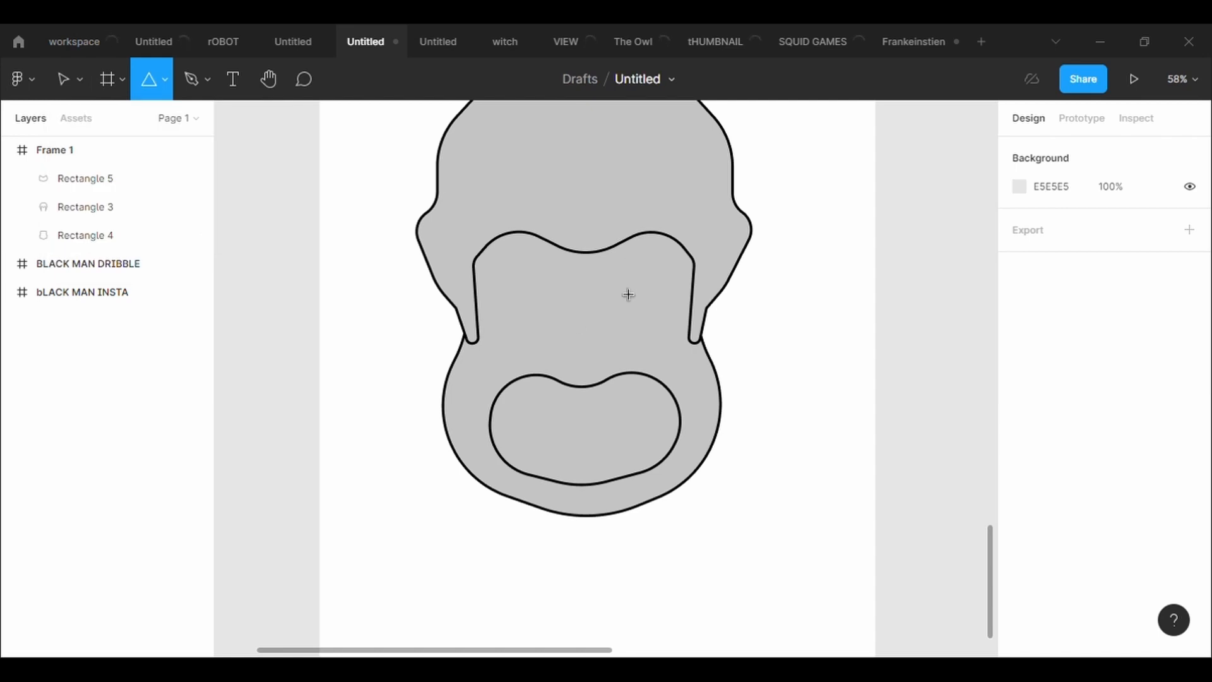
mouse_move(612, 272)
mouse_down()
mouse_move(660, 349)
mouse_move(678, 345)
mouse_move(644, 313)
mouse_up()
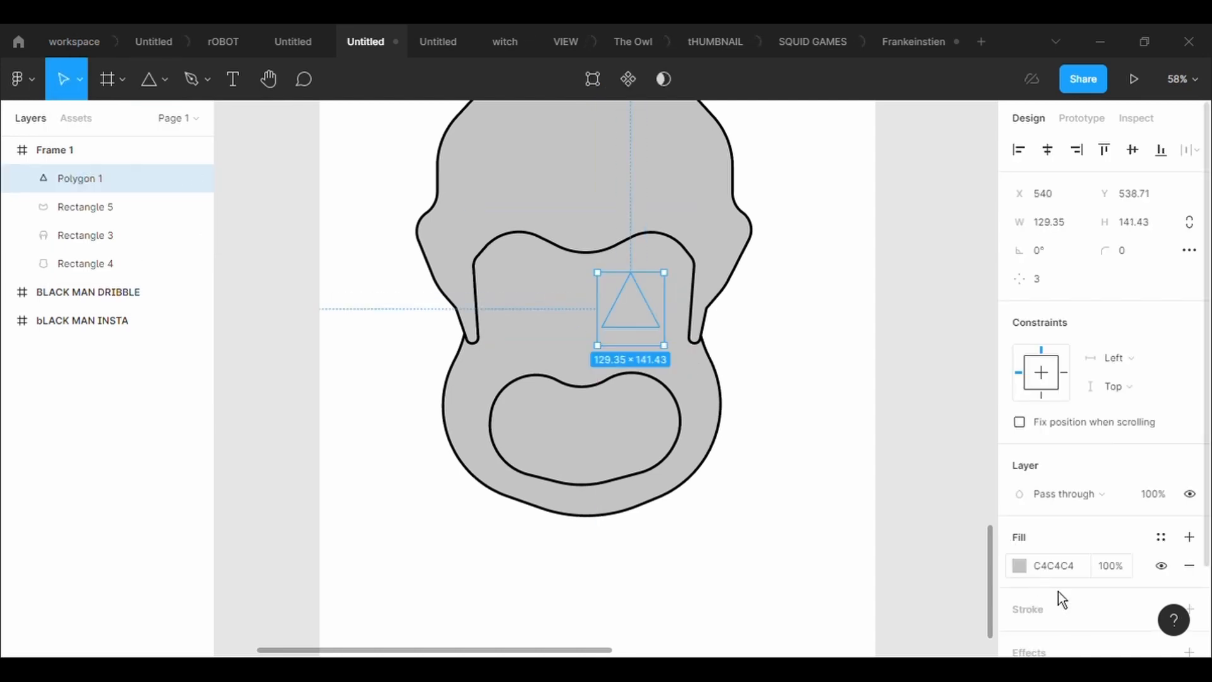
click(1081, 604)
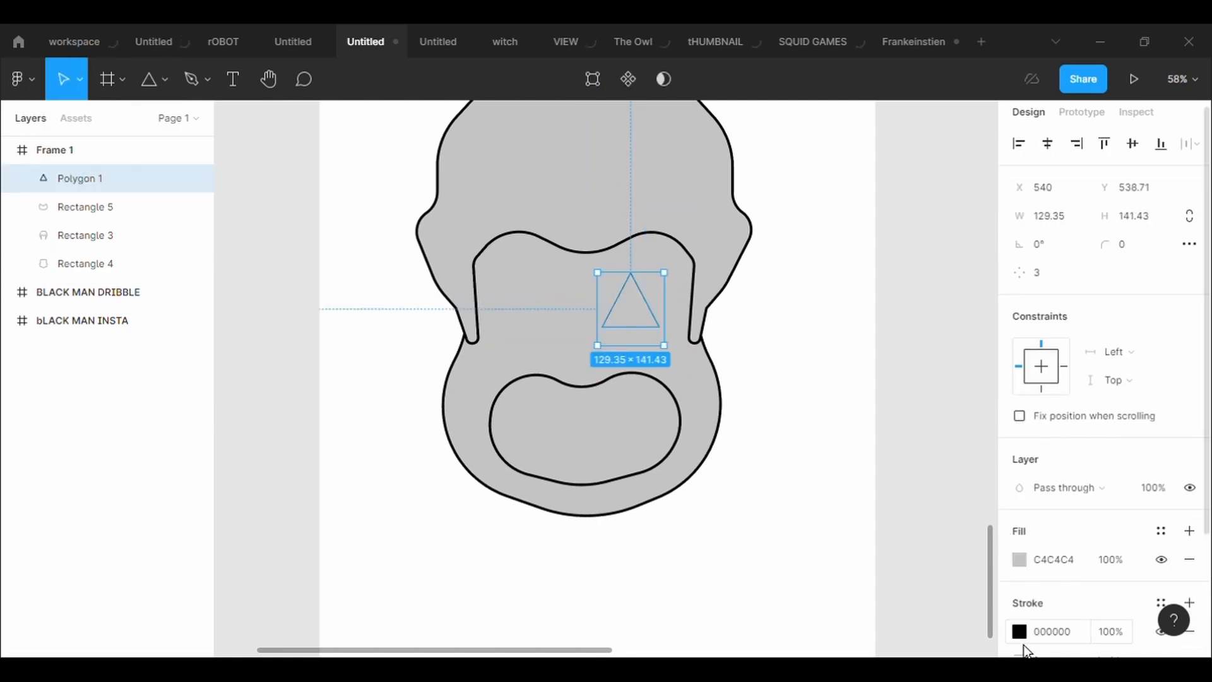
scroll(1064, 638, down, 3)
click(1057, 558)
text(5)
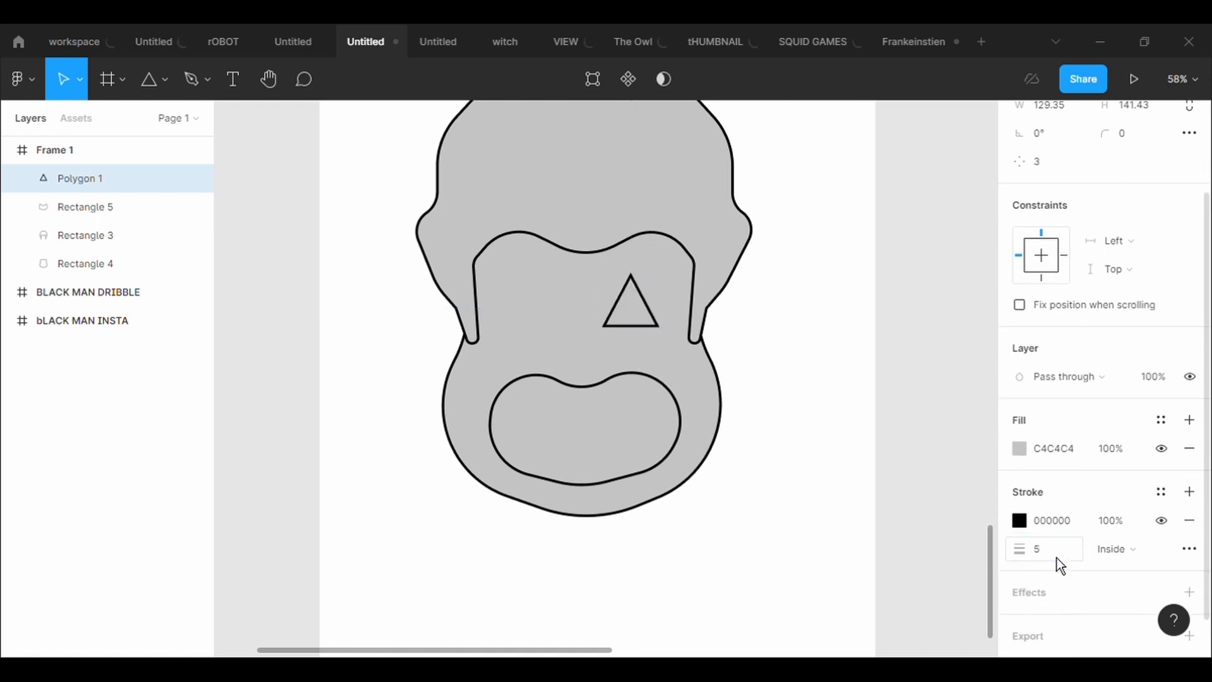
key(Return)
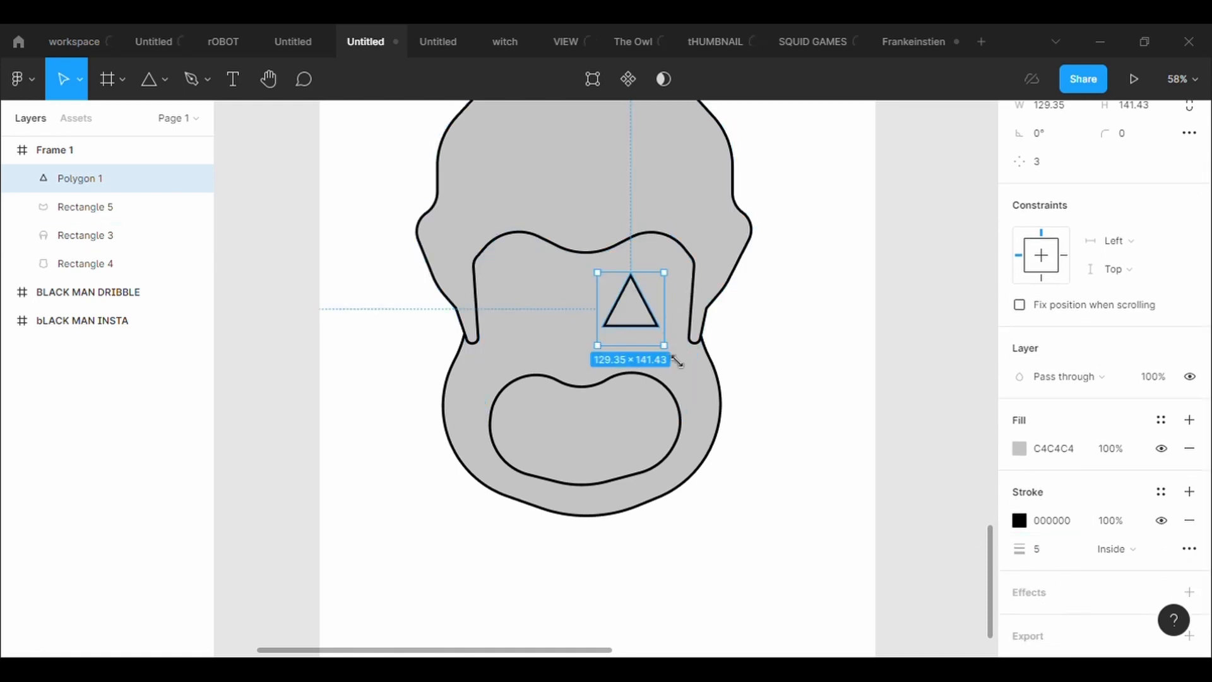
Enlarge the triangle to about 170 × 186 and position it in the right eye area
drag(676, 361, 698, 373)
drag(655, 336, 650, 331)
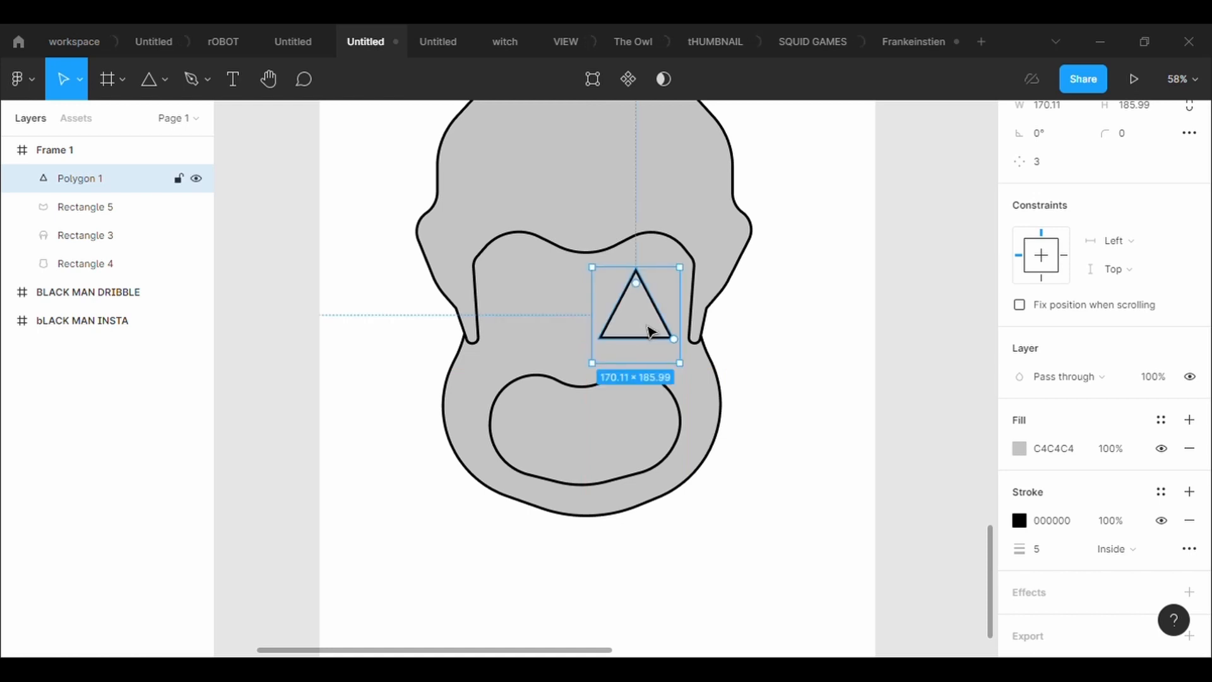
click(326, 476)
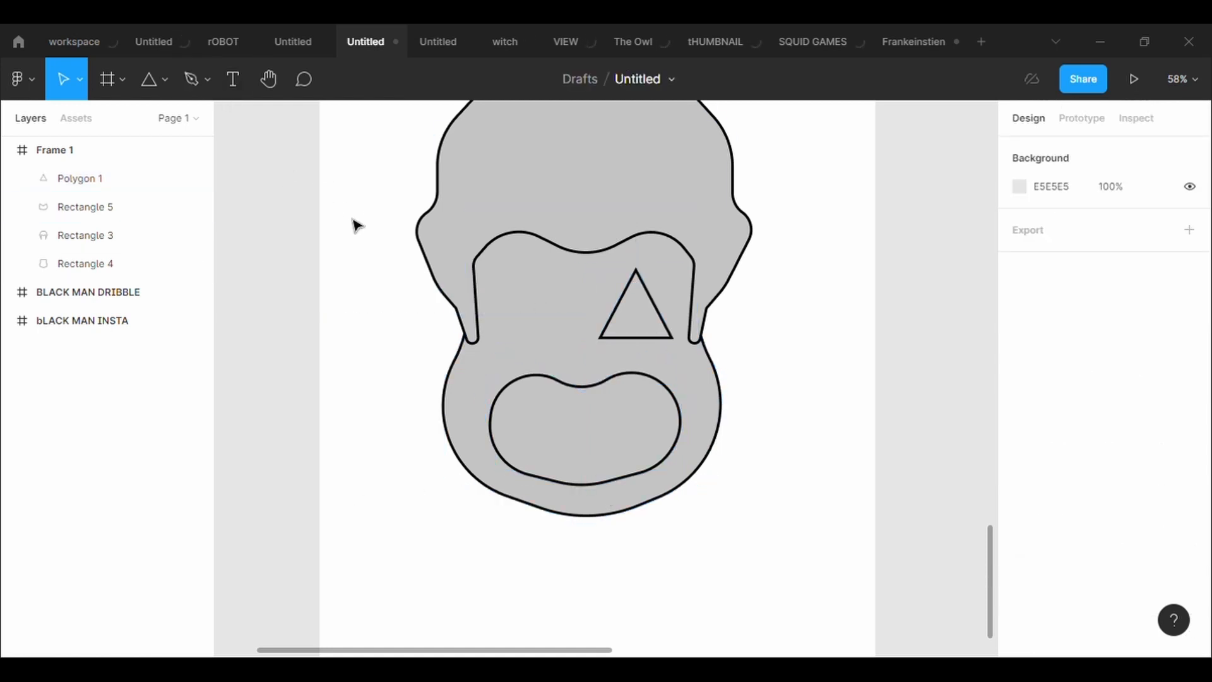
Draw a diagonal line about 161 long in the left eye area and give it a stroke width of 10
click(175, 94)
click(184, 152)
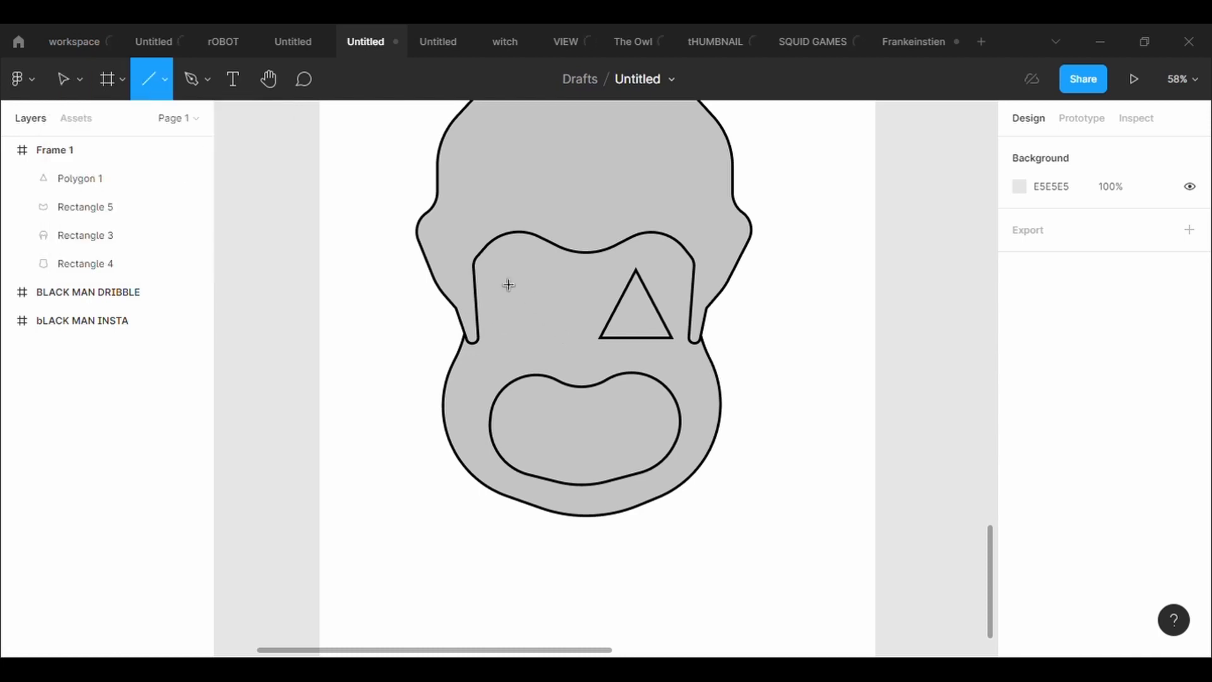
drag(495, 271, 556, 328)
click(1010, 609)
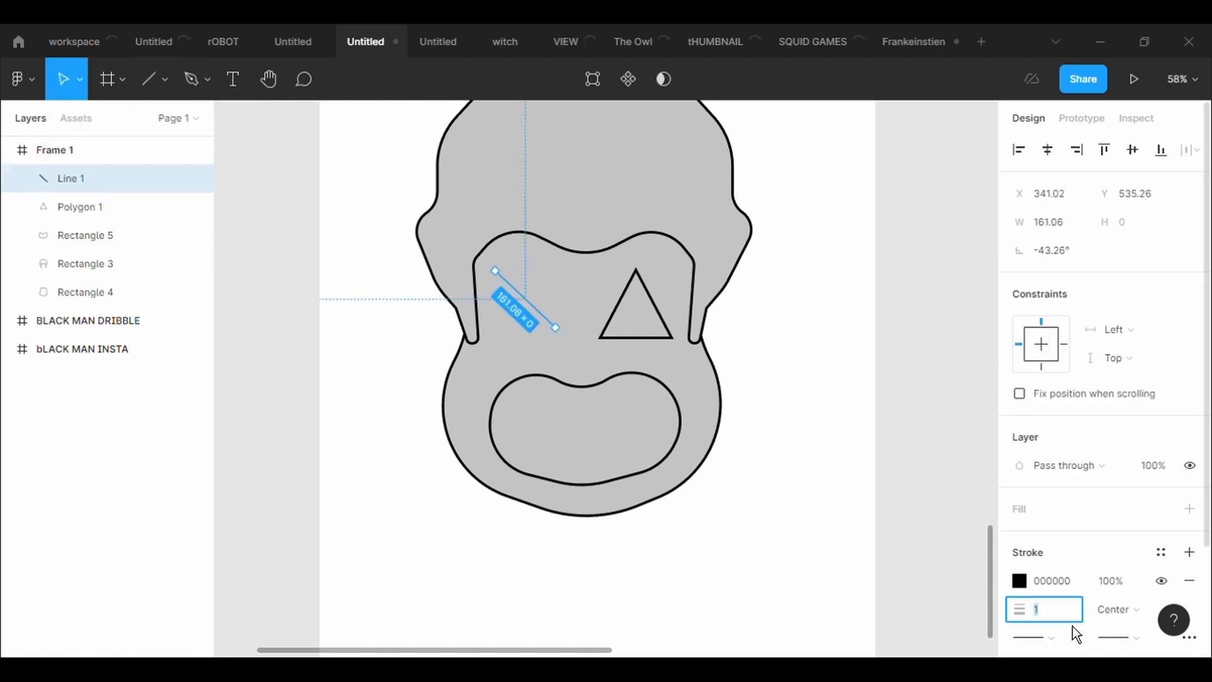
text(10)
key(Return)
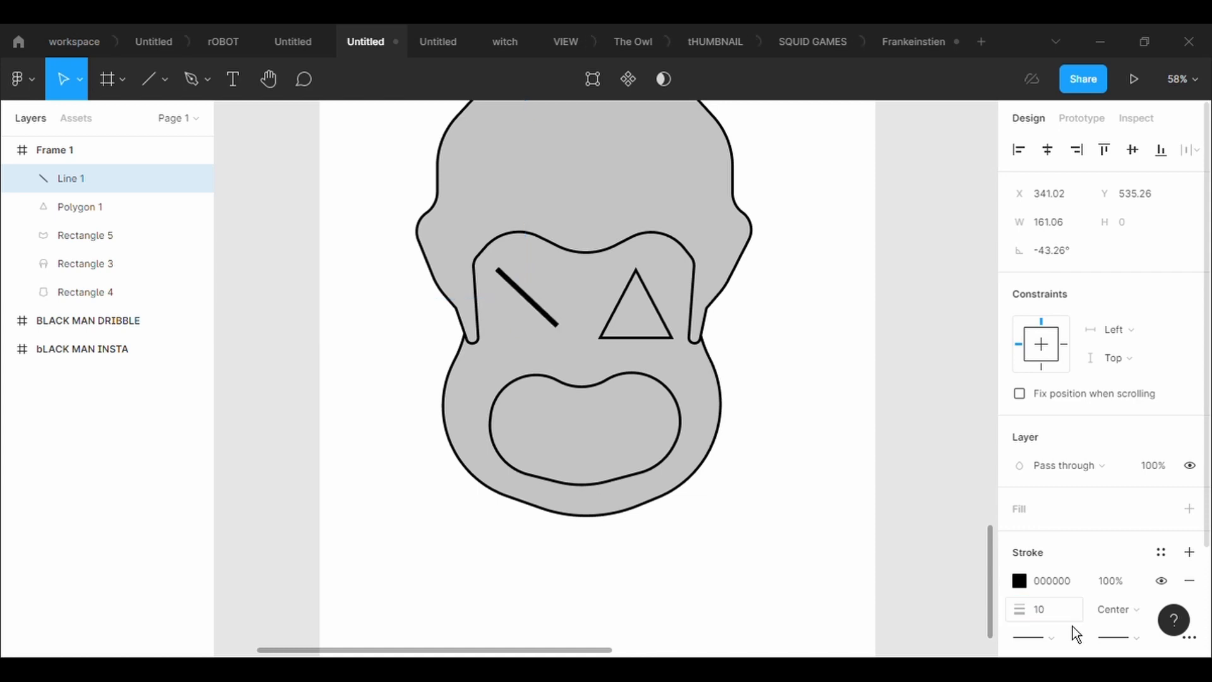
Thicken the diagonal line to a stroke width of 50 and give it round ends
click(1072, 621)
text(50)
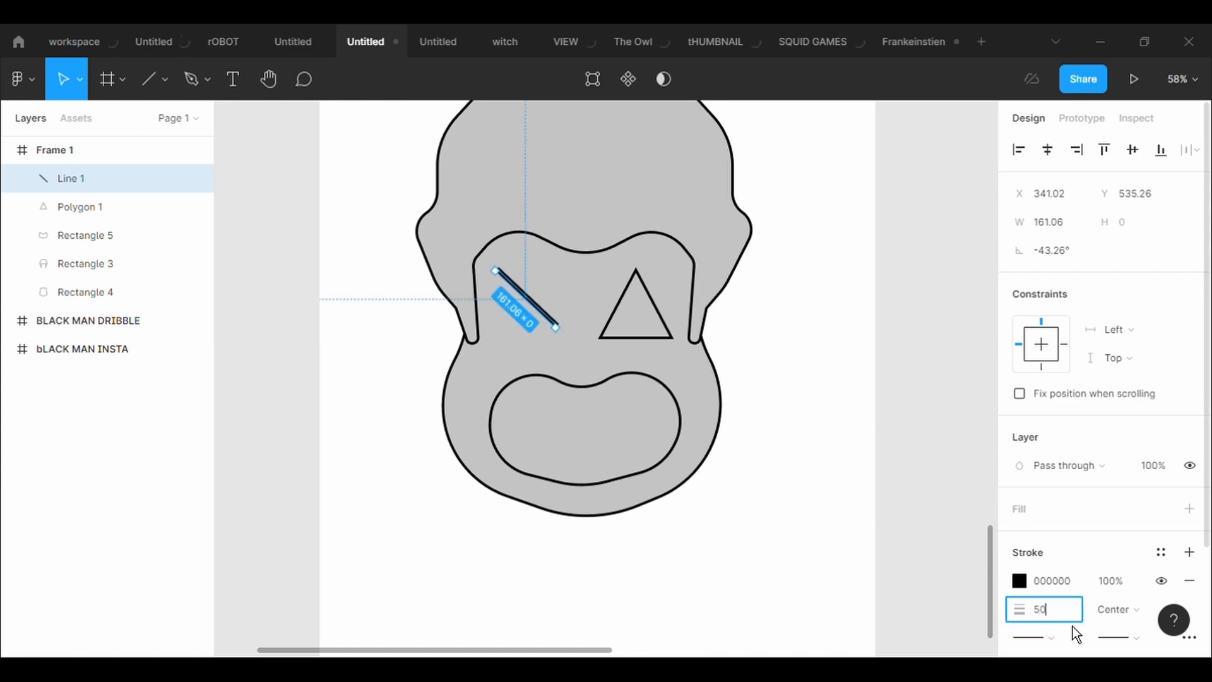
key(Return)
scroll(1068, 644, down, 1)
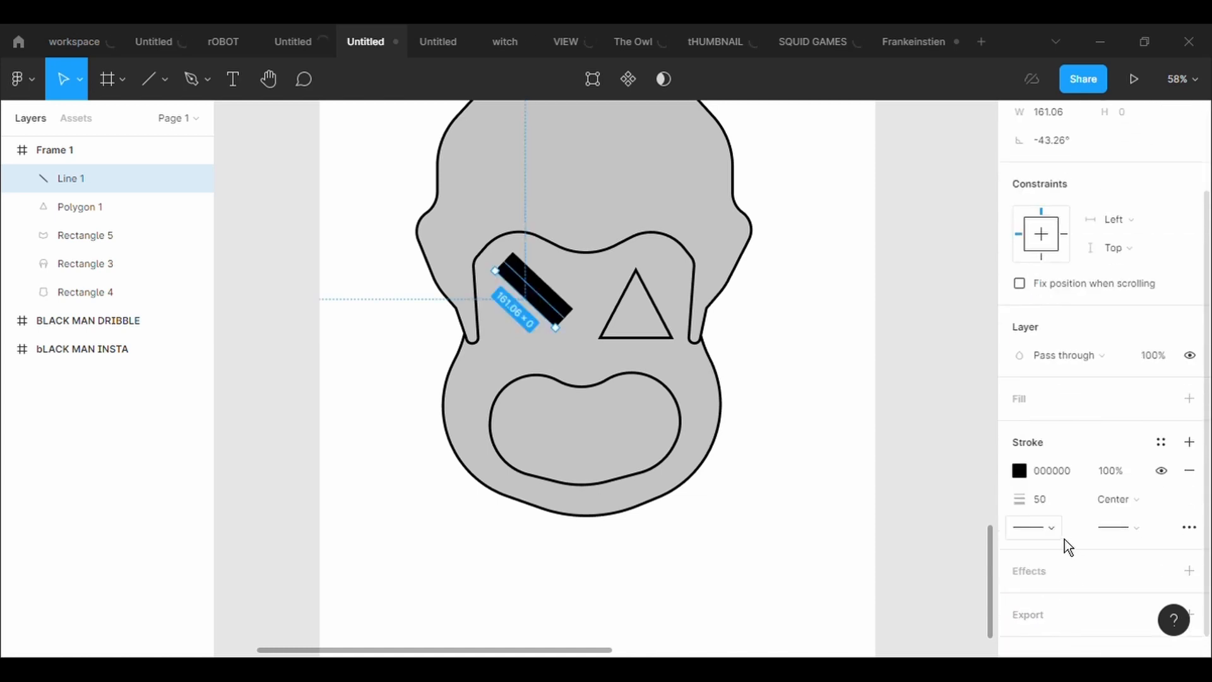
click(1049, 528)
click(1081, 612)
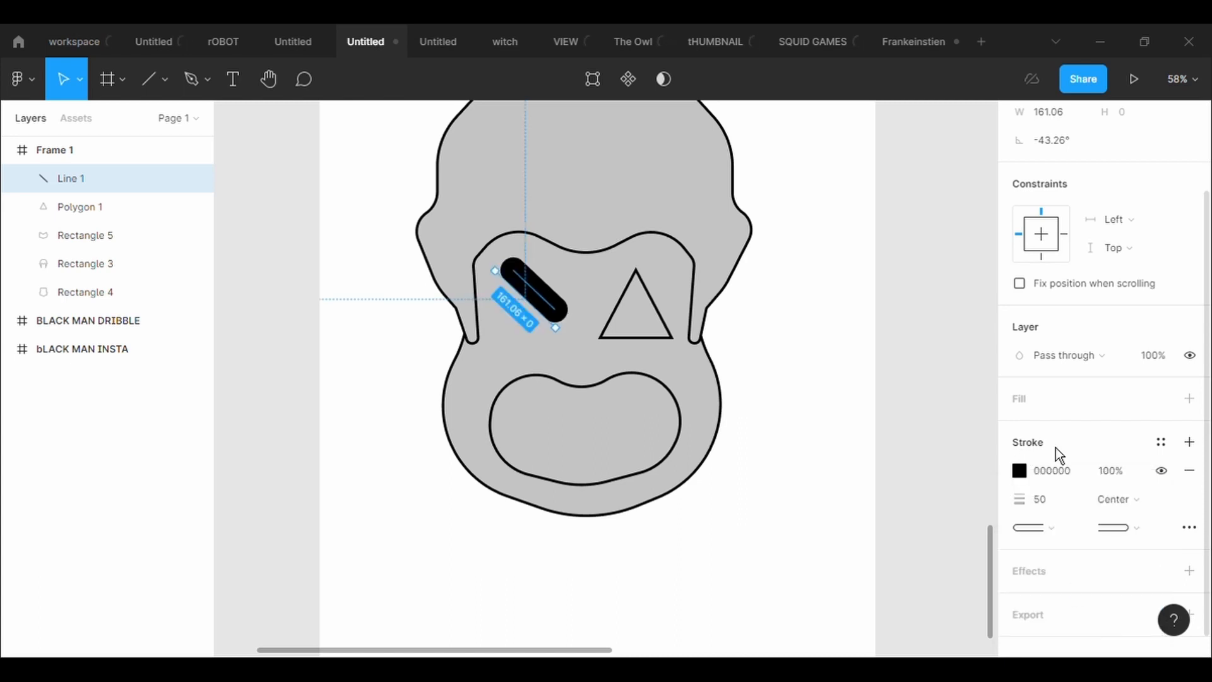
Try to set the diagonal line's rotation to -45°
scroll(1067, 328, up, 2)
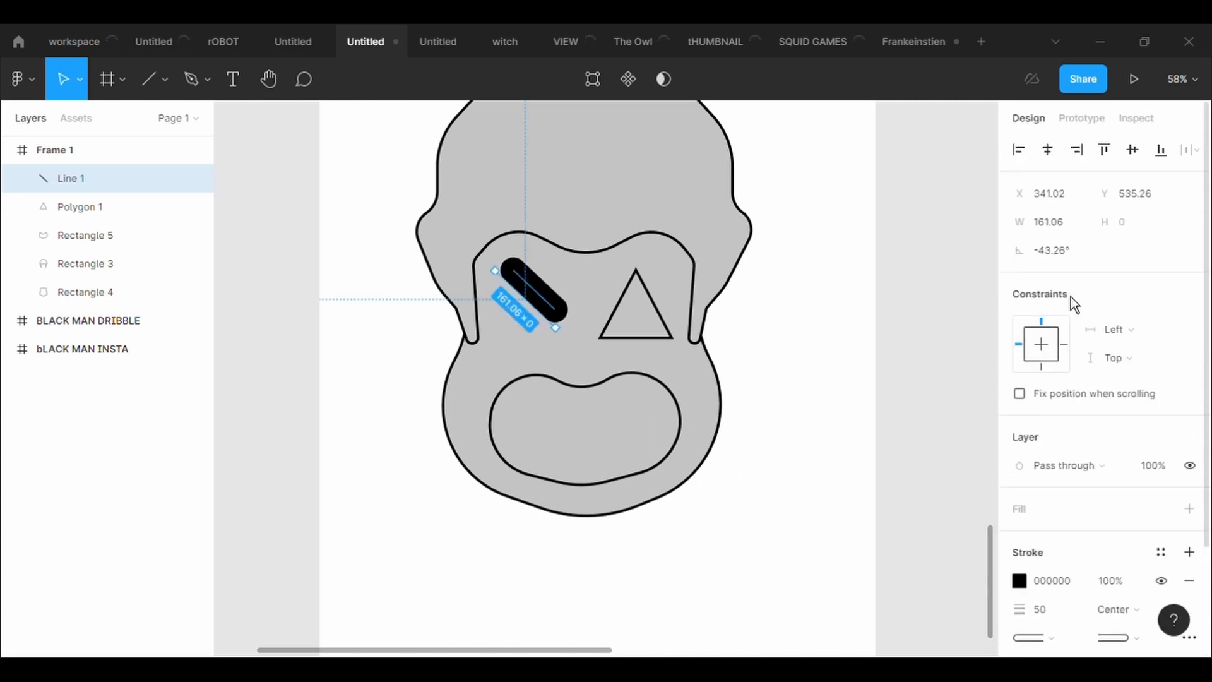
click(1069, 260)
text(-45)
key(Return)
key(c)
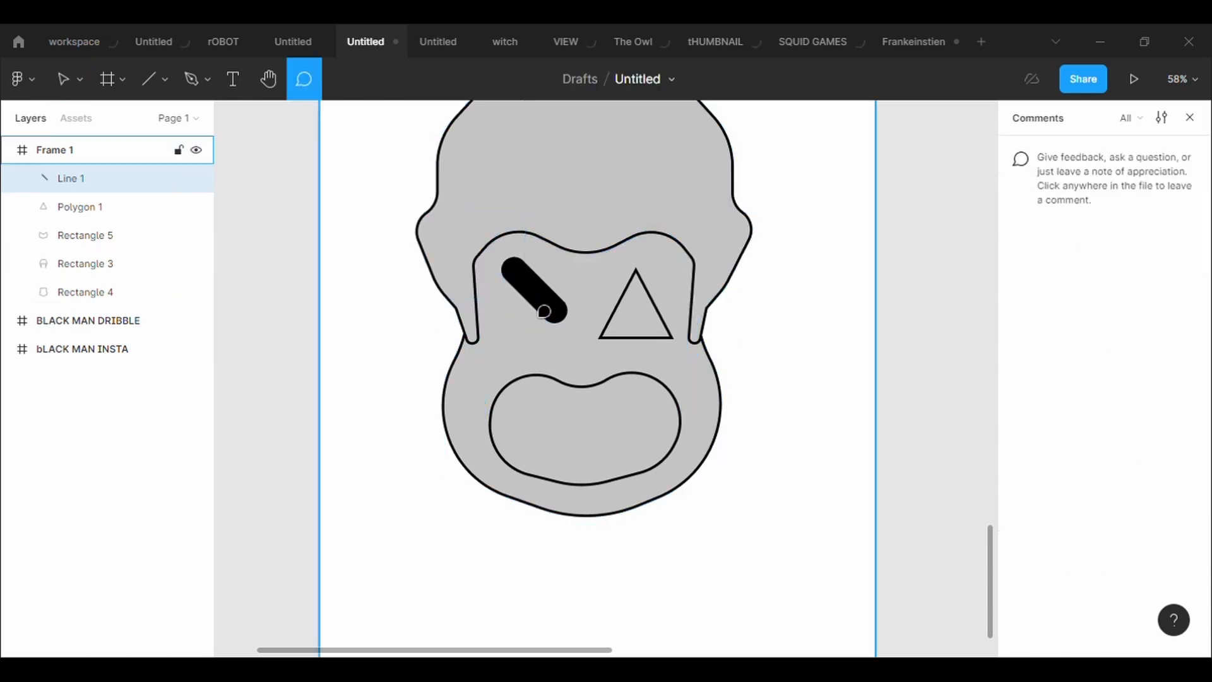
key(ctrl+z)
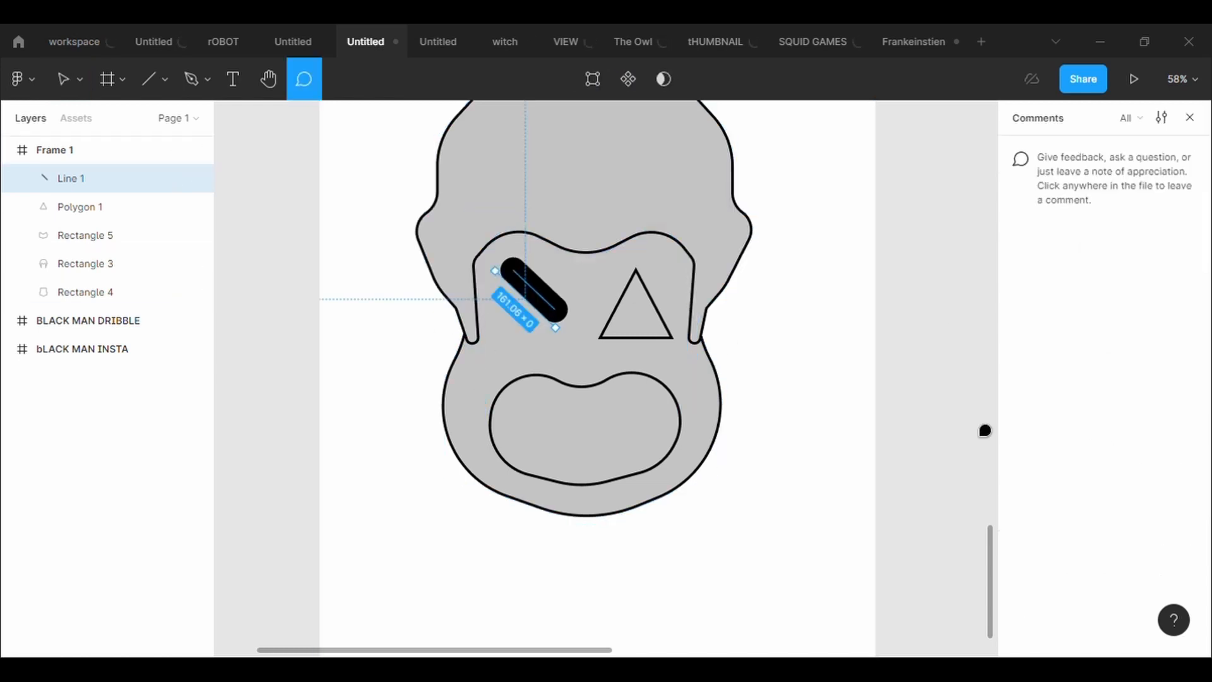
key(v)
Duplicate the diagonal line, flip the copy horizontally and cross the two lines to form an X for the left eye
key(ctrl+v)
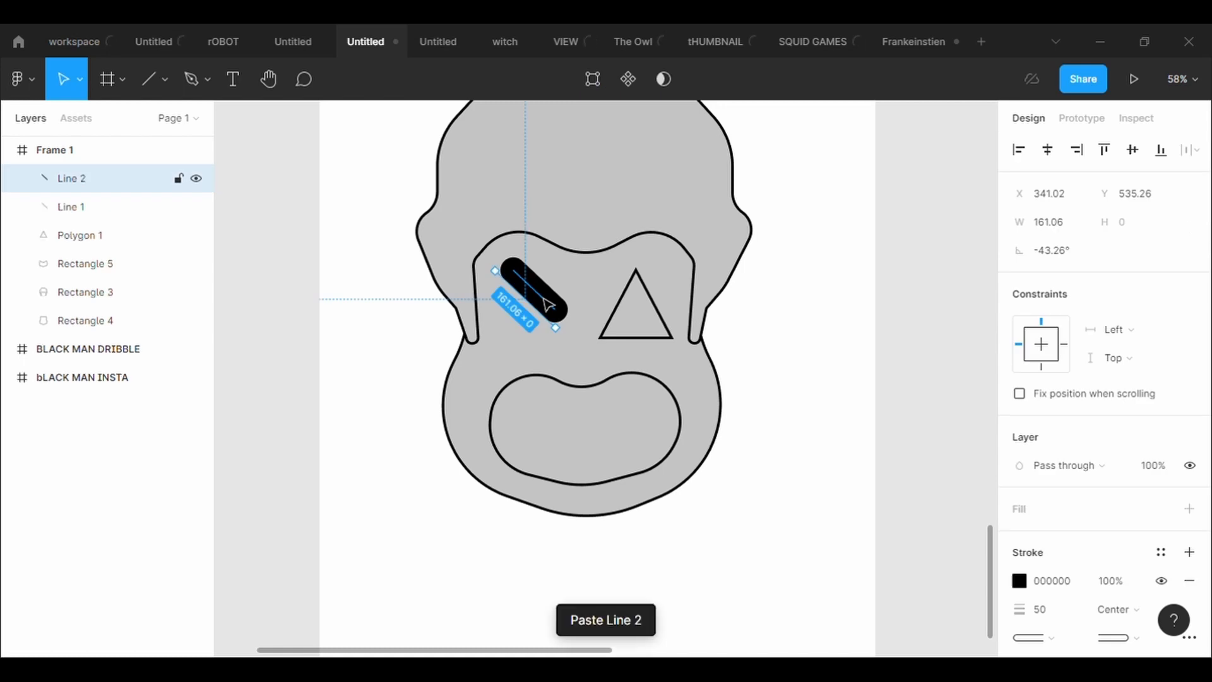
key(shift+h)
mouse_move(533, 300)
mouse_down()
mouse_move(551, 312)
mouse_move(535, 304)
mouse_move(540, 314)
mouse_up()
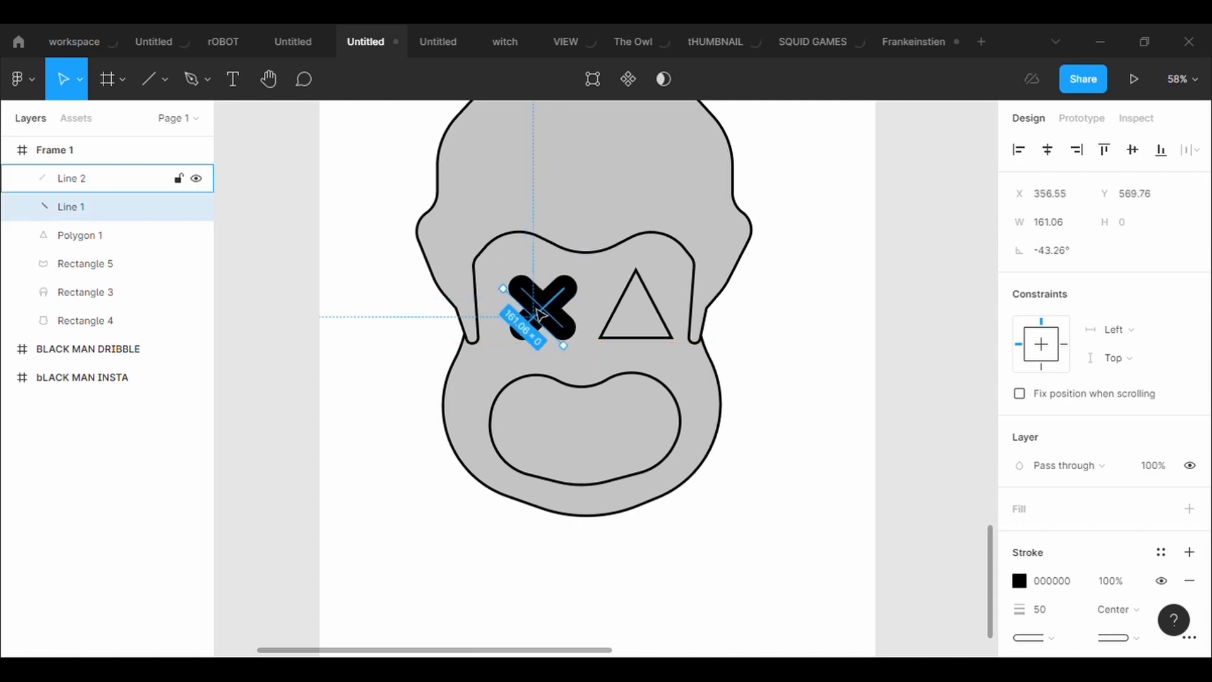
click(541, 312)
click(879, 541)
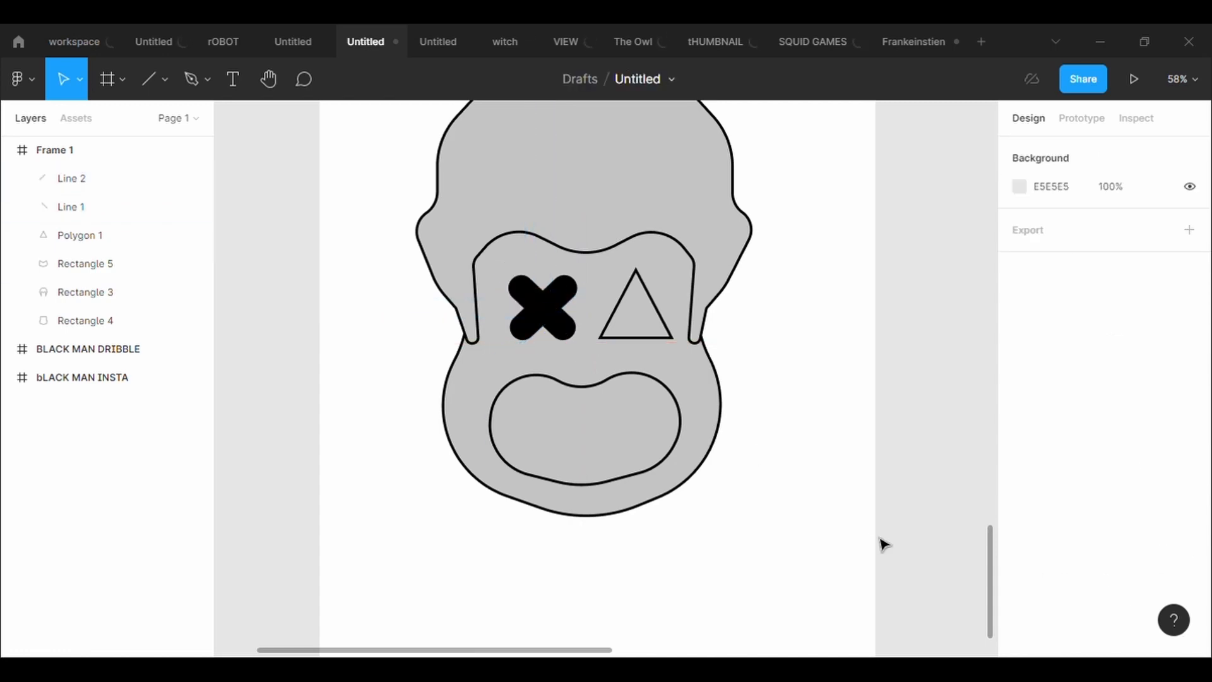
Fill the triangle eye with black (000000)
click(635, 318)
click(1019, 565)
drag(815, 405, 809, 431)
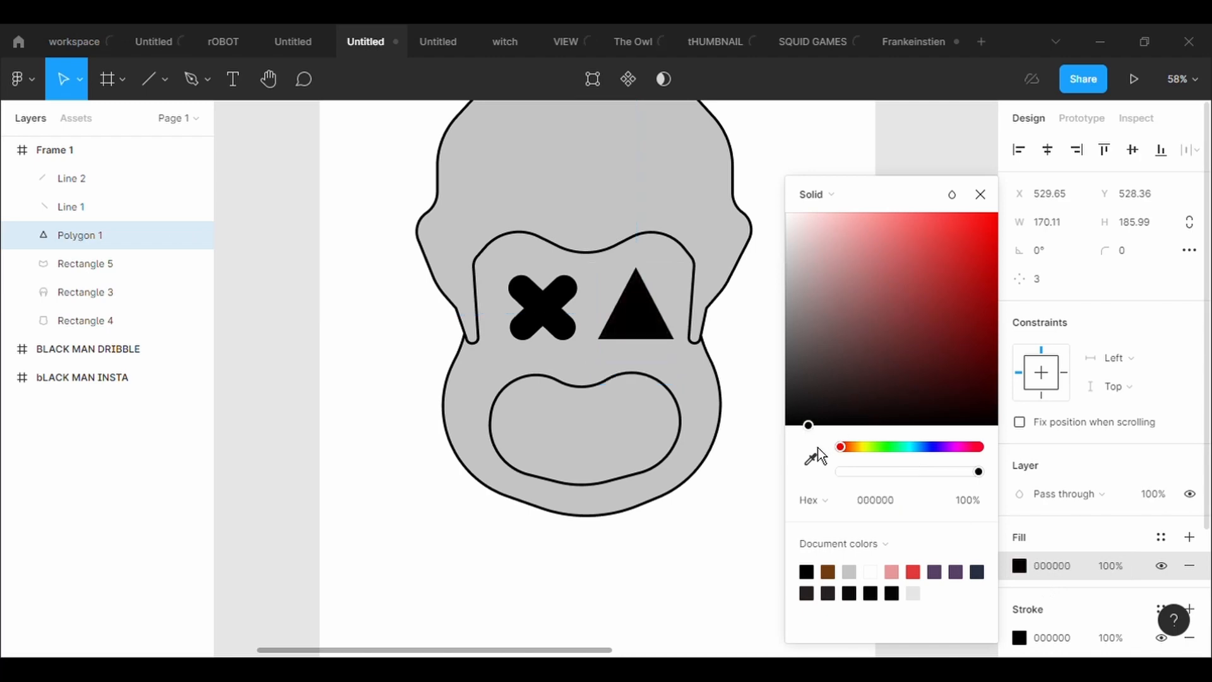
click(733, 492)
click(635, 310)
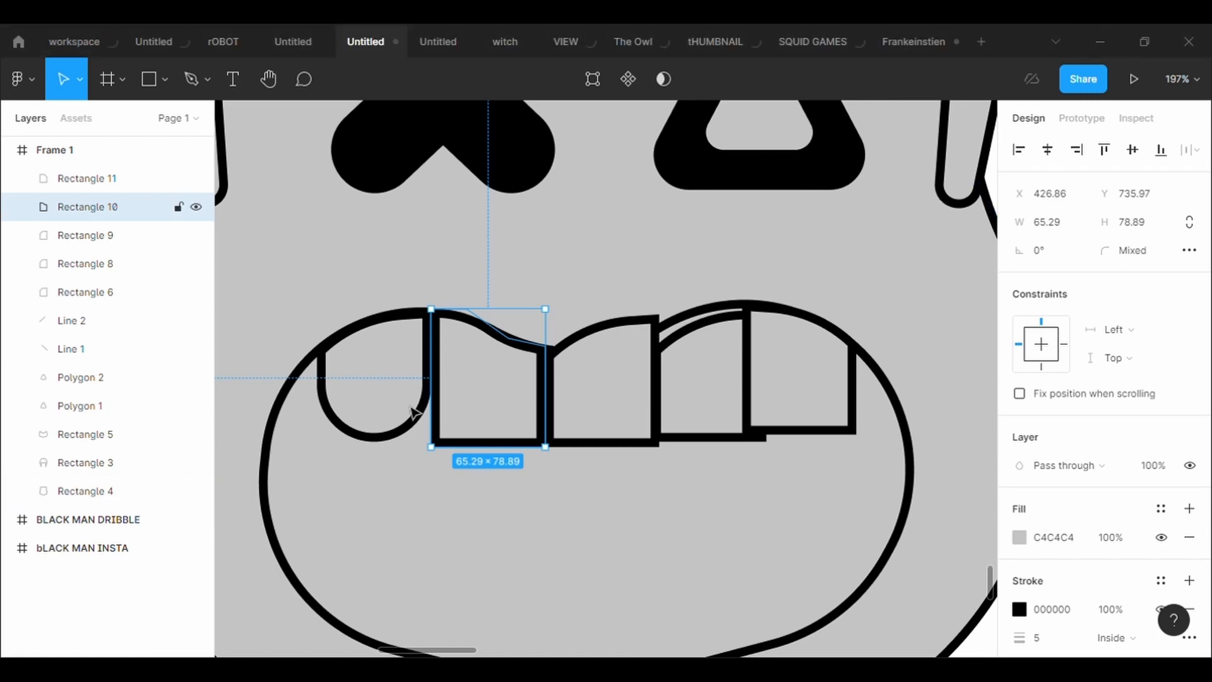
Round both bottom corners of the second tooth from the left with a corner radius of 50
click(592, 78)
click(431, 447)
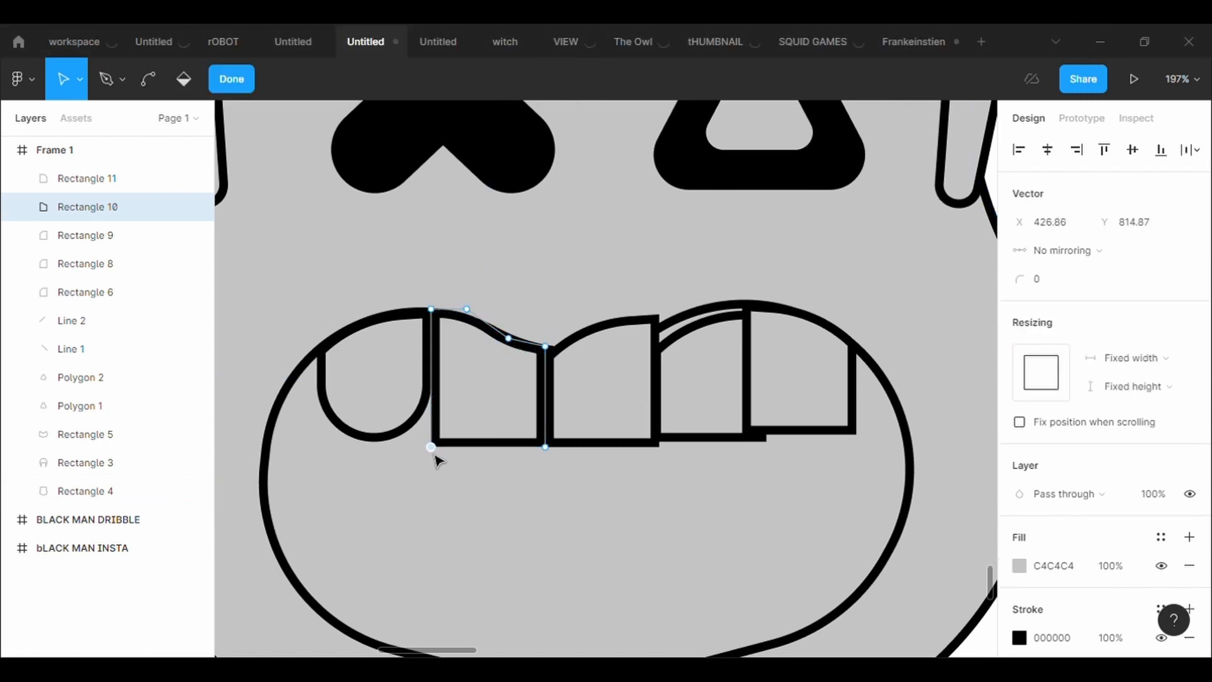
click(1070, 289)
text(50)
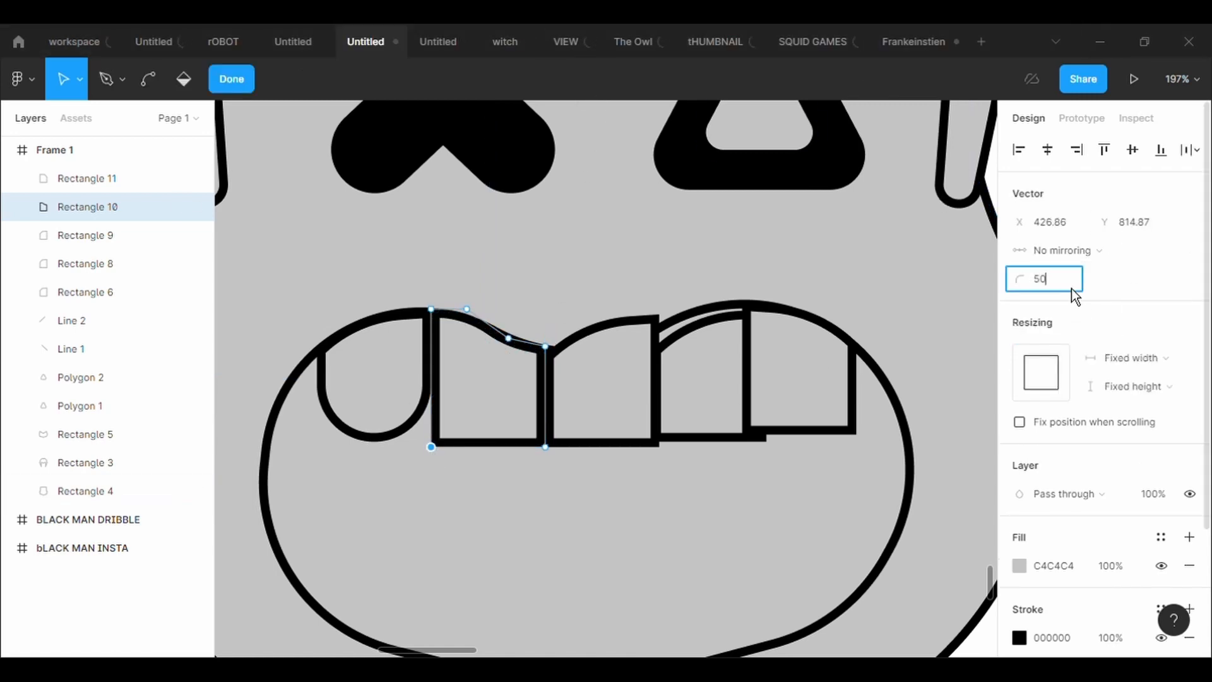
key(Return)
click(545, 447)
click(1073, 289)
text(50)
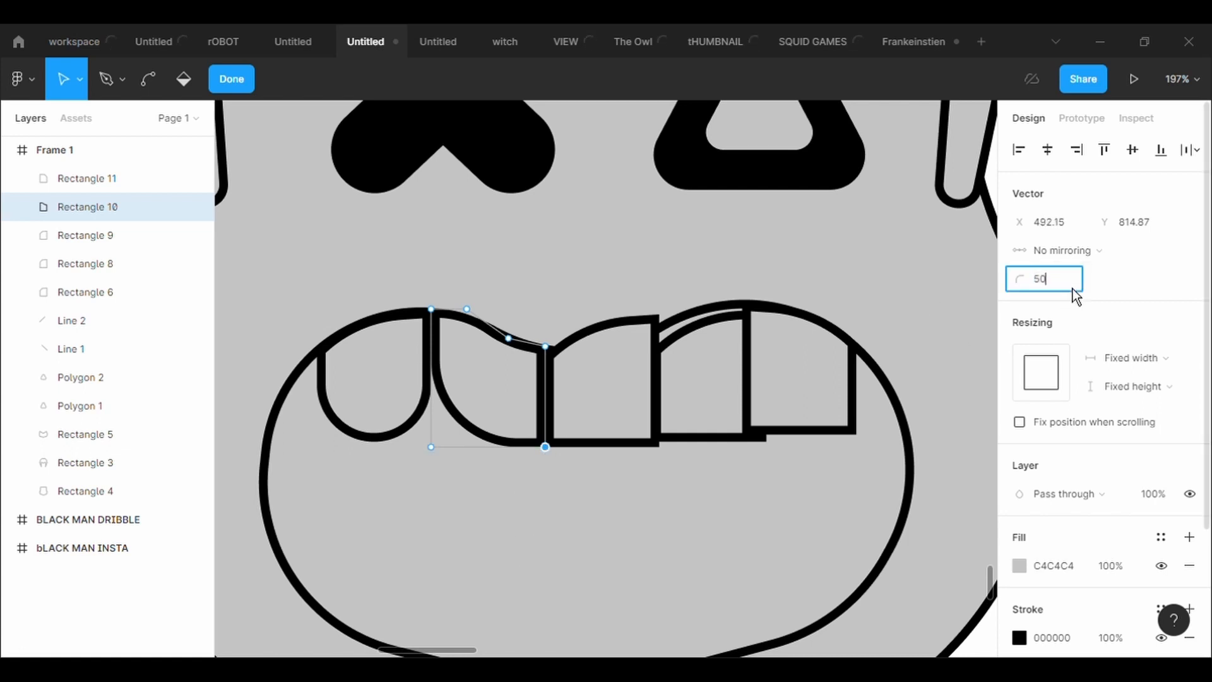
key(Return)
key(Escape)
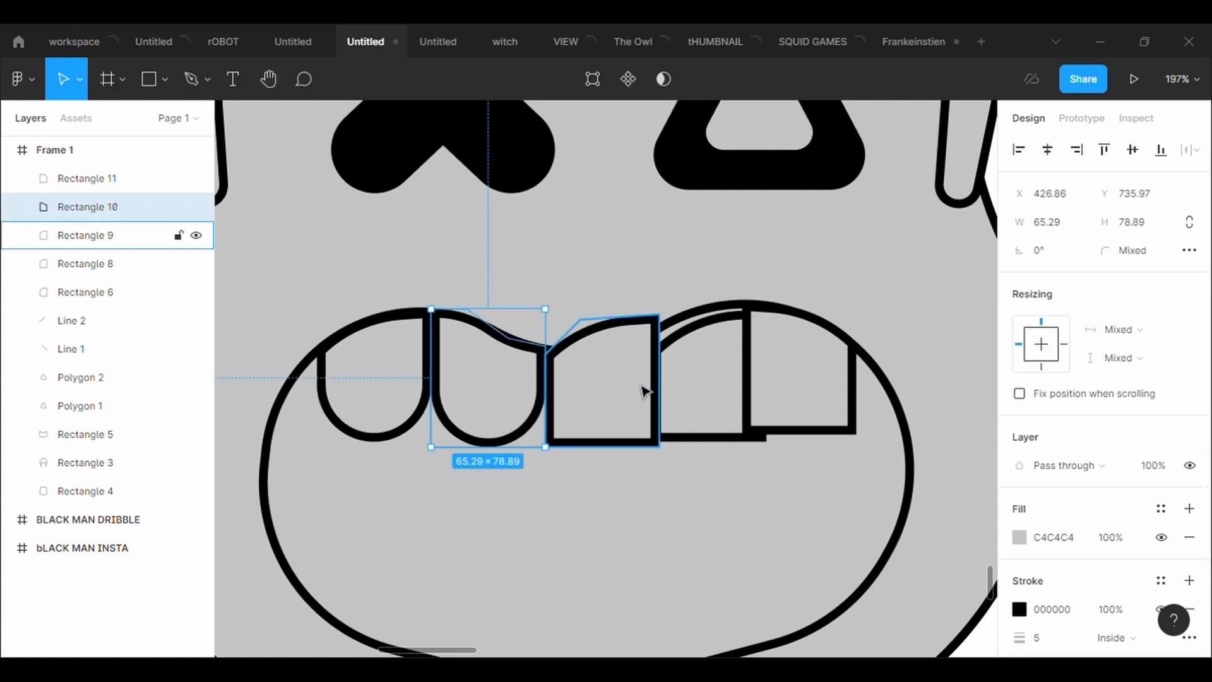
Delete the square-bottomed third tooth from the left, keeping the rounded second tooth
key(Delete)
key(ctrl+z)
click(643, 391)
key(Delete)
Duplicate the rounded second tooth, mirror the copy horizontally and place it in the gap beside the original
click(505, 387)
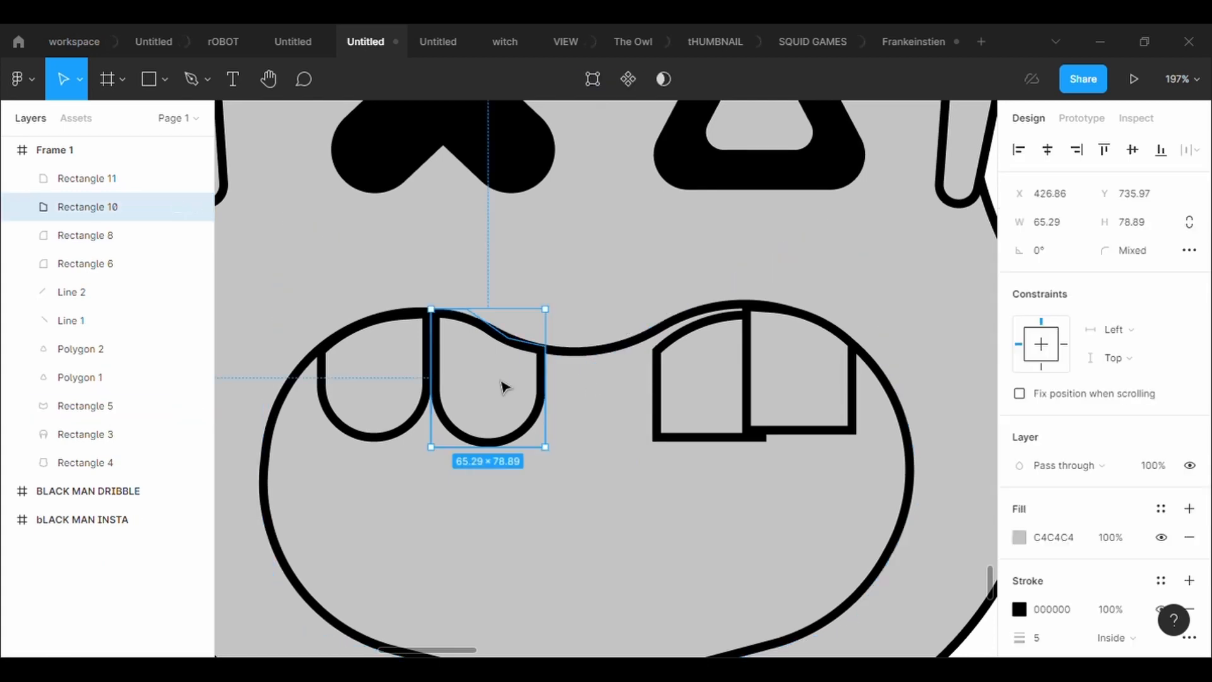
key(ctrl+c)
key(ctrl+v)
key(shift+v)
drag(495, 381, 609, 397)
Reshape the top edge of the rounded middle tooth so it follows the dip in the upper lip
double_click(664, 352)
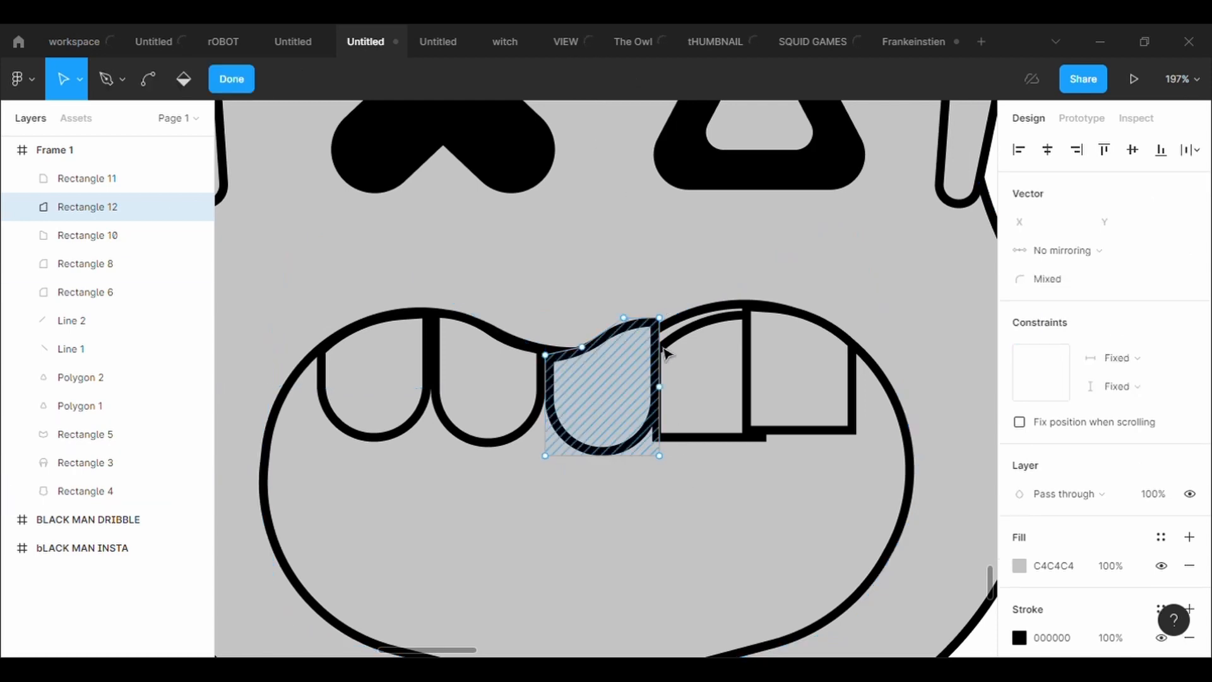
drag(582, 348, 547, 339)
drag(623, 320, 633, 331)
drag(590, 385, 592, 369)
drag(547, 336, 546, 351)
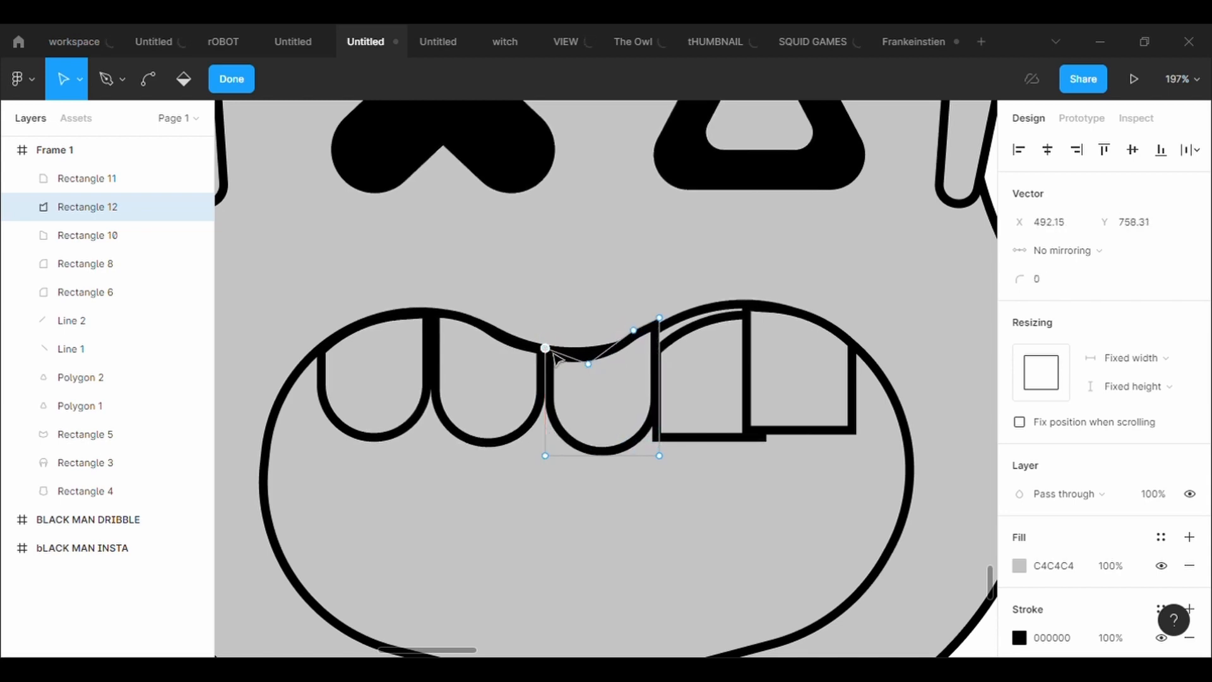
drag(659, 318, 672, 354)
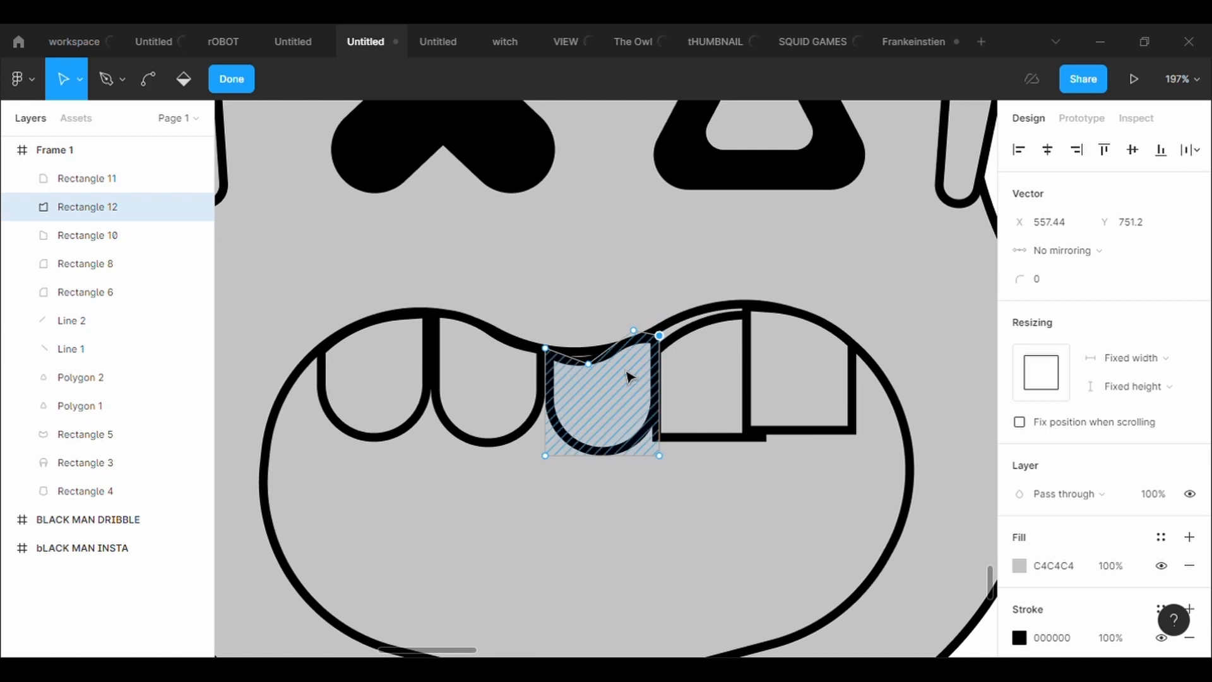
mouse_move(592, 368)
mouse_down()
mouse_move(637, 349)
mouse_move(582, 358)
mouse_up()
drag(661, 341, 633, 354)
mouse_move(552, 356)
mouse_down()
mouse_move(566, 358)
mouse_move(552, 355)
mouse_up()
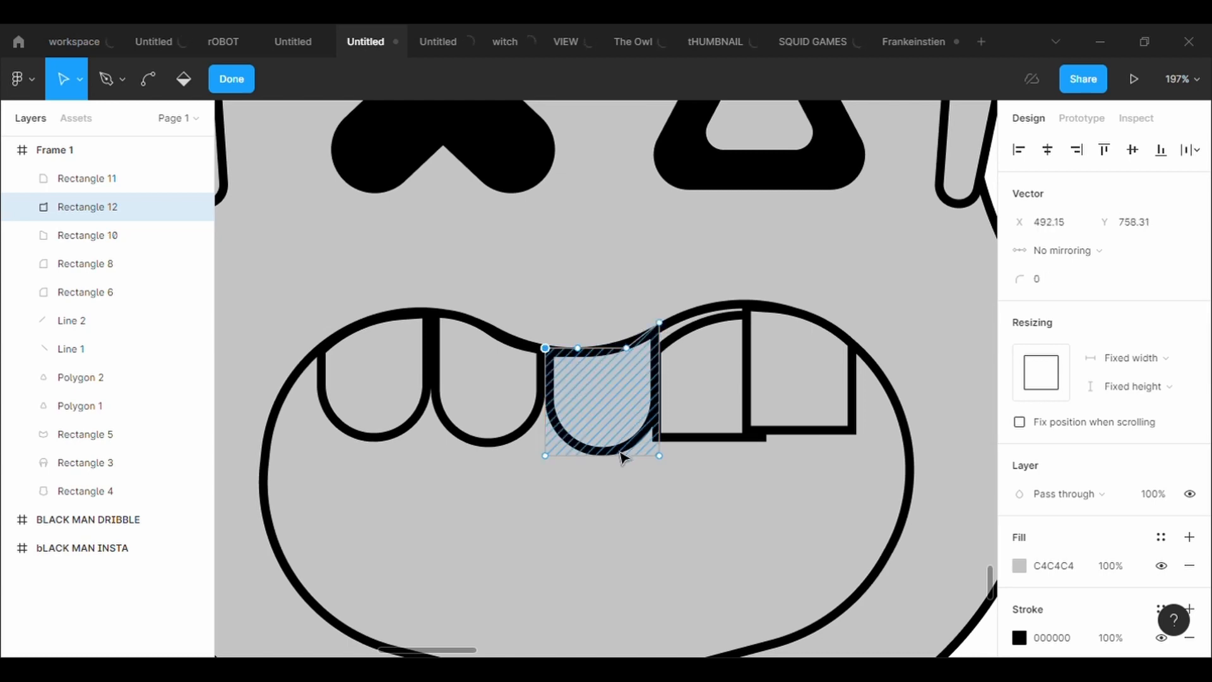
double_click(621, 511)
double_click(621, 511)
double_click(592, 299)
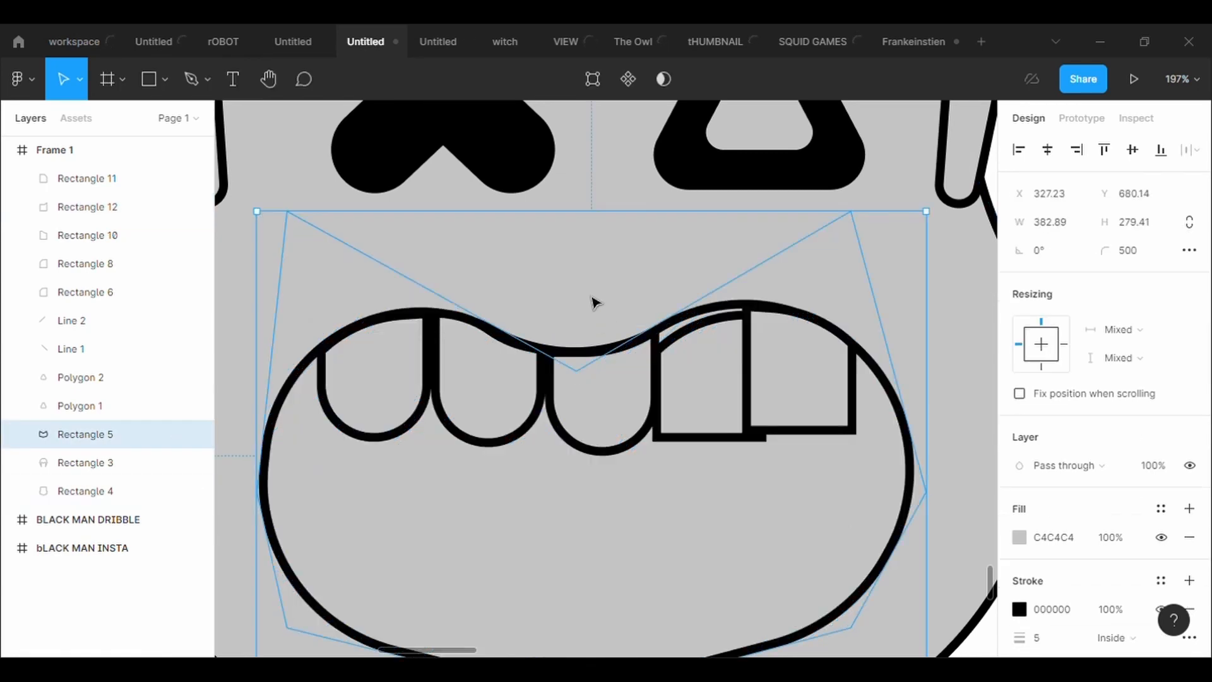
click(665, 533)
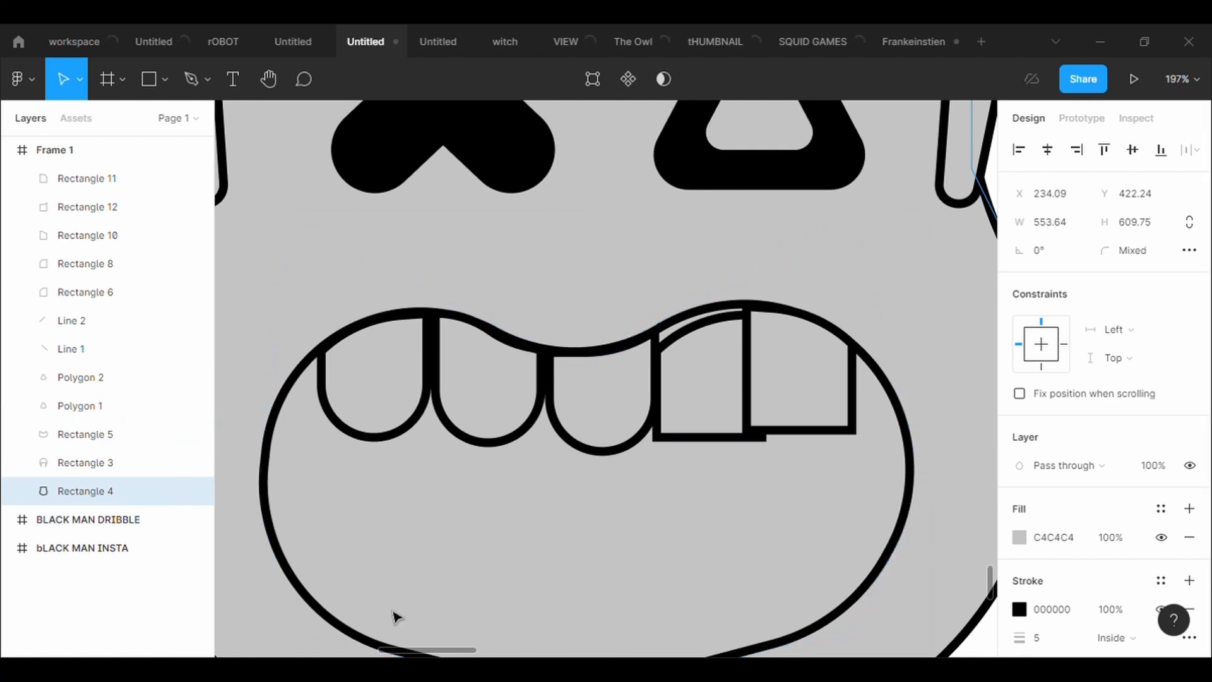
Move the square-bottomed rightmost tooth aside and delete the square-bottomed fourth tooth
click(717, 411)
drag(822, 411, 868, 490)
click(684, 392)
key(Delete)
Duplicate the rounded middle tooth and place the copy directly beside it as the fourth tooth from the left
click(643, 396)
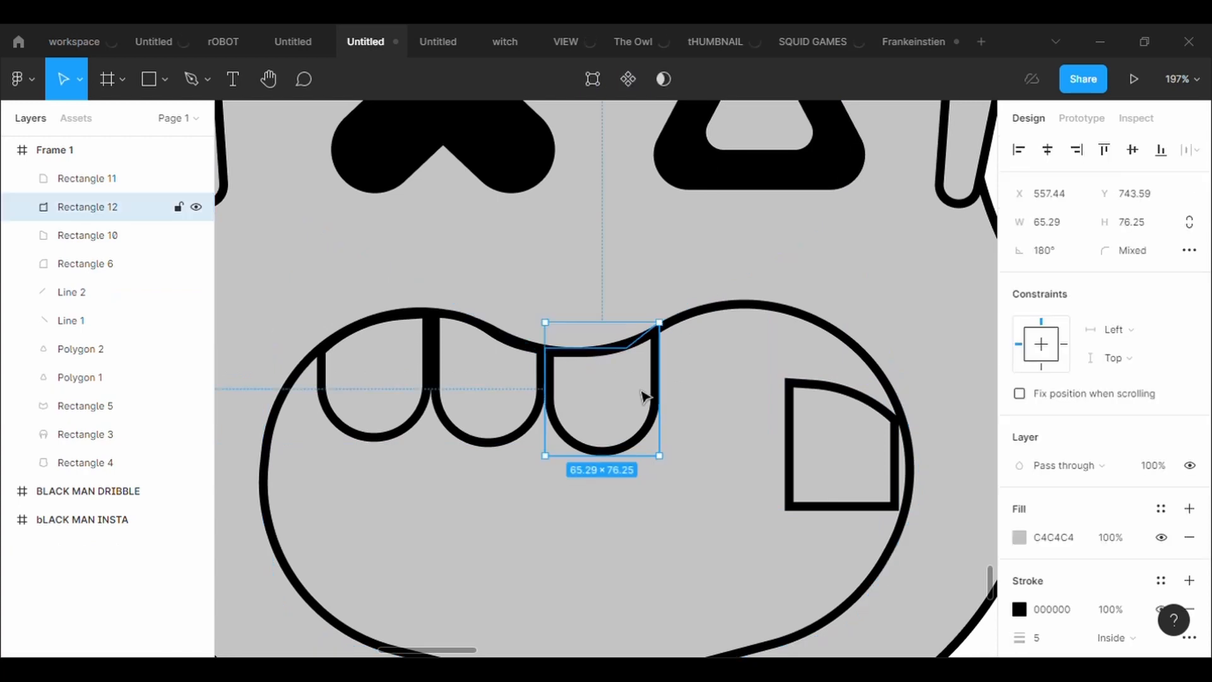
key(ctrl+v)
drag(640, 395, 751, 378)
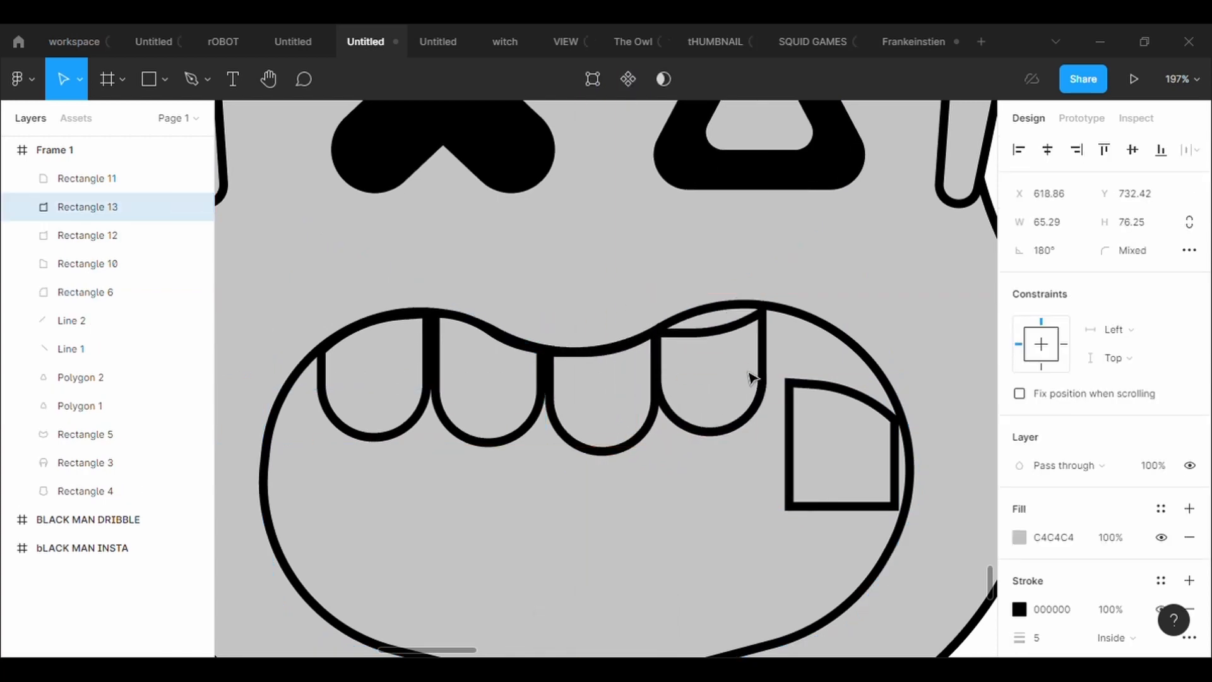
Reshape the top edge of the fourth tooth to follow the lip curve and align it against the middle tooth
click(592, 79)
drag(702, 379, 708, 386)
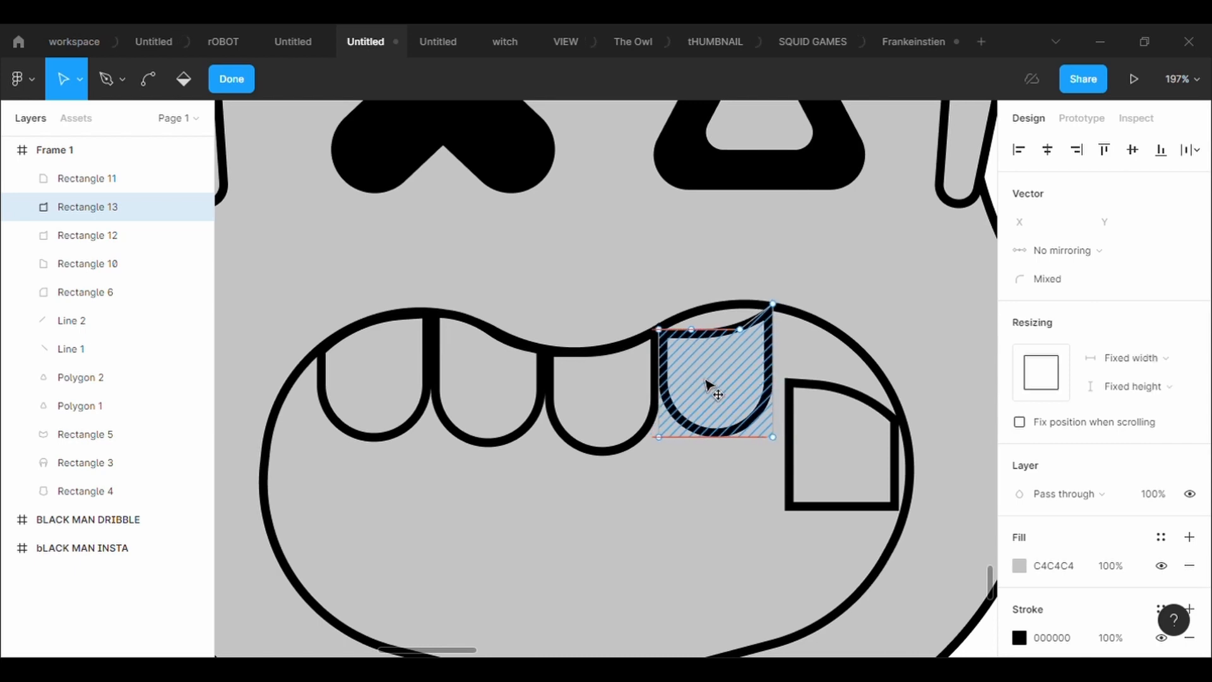
drag(692, 329, 719, 312)
click(684, 489)
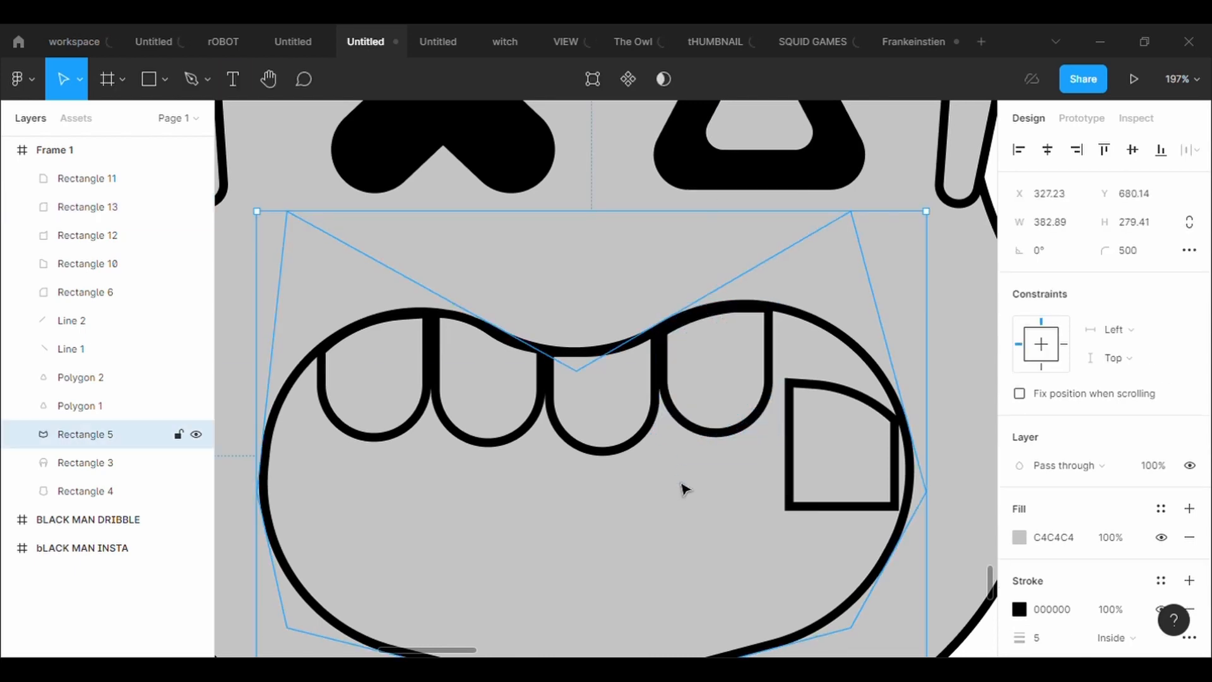
click(628, 298)
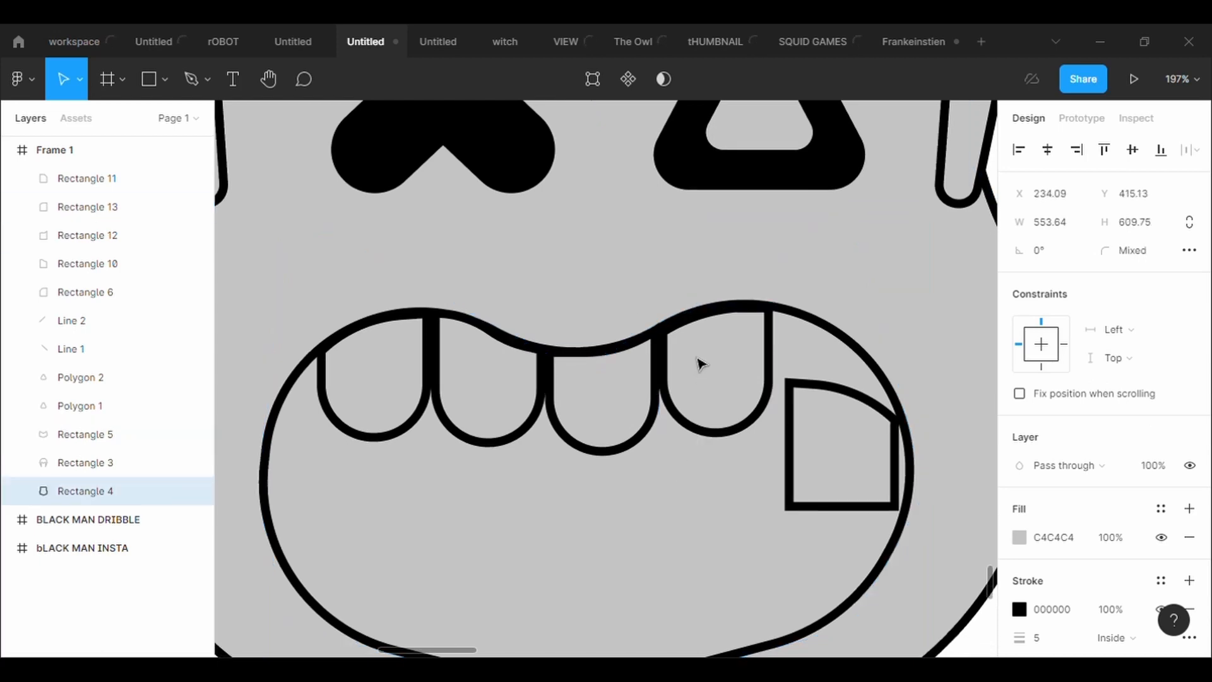
drag(698, 360, 698, 360)
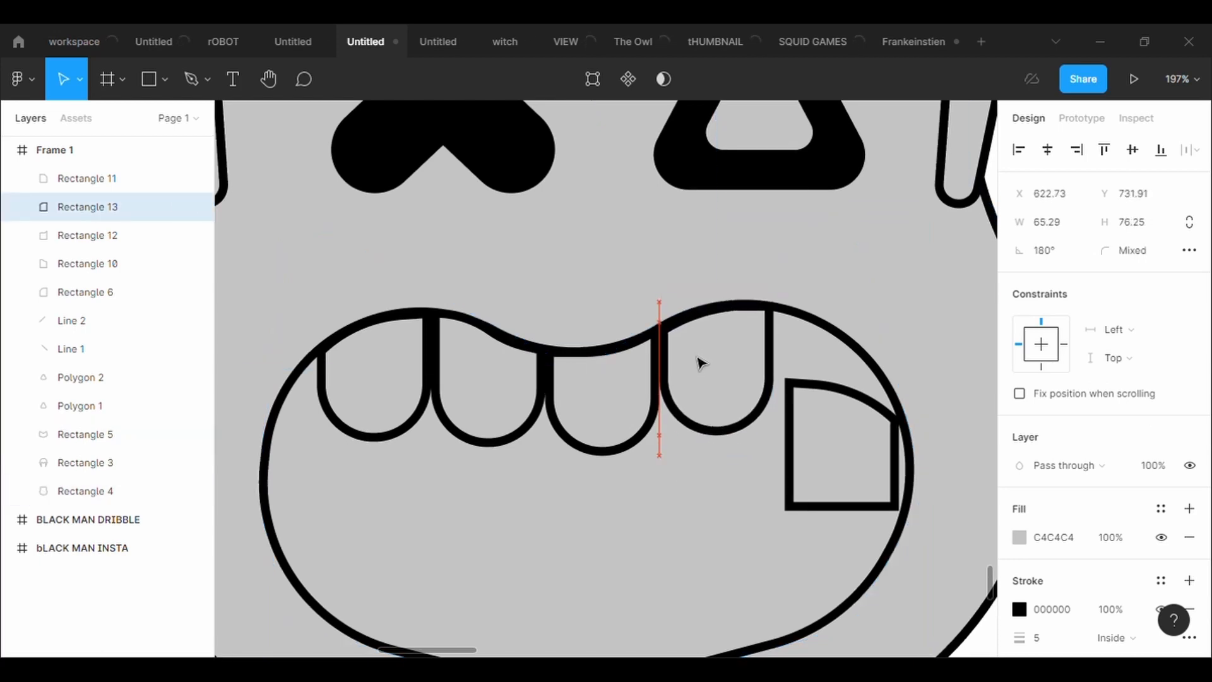
Delete the remaining square-bottomed tooth near the right side of the mouth
click(730, 503)
click(866, 501)
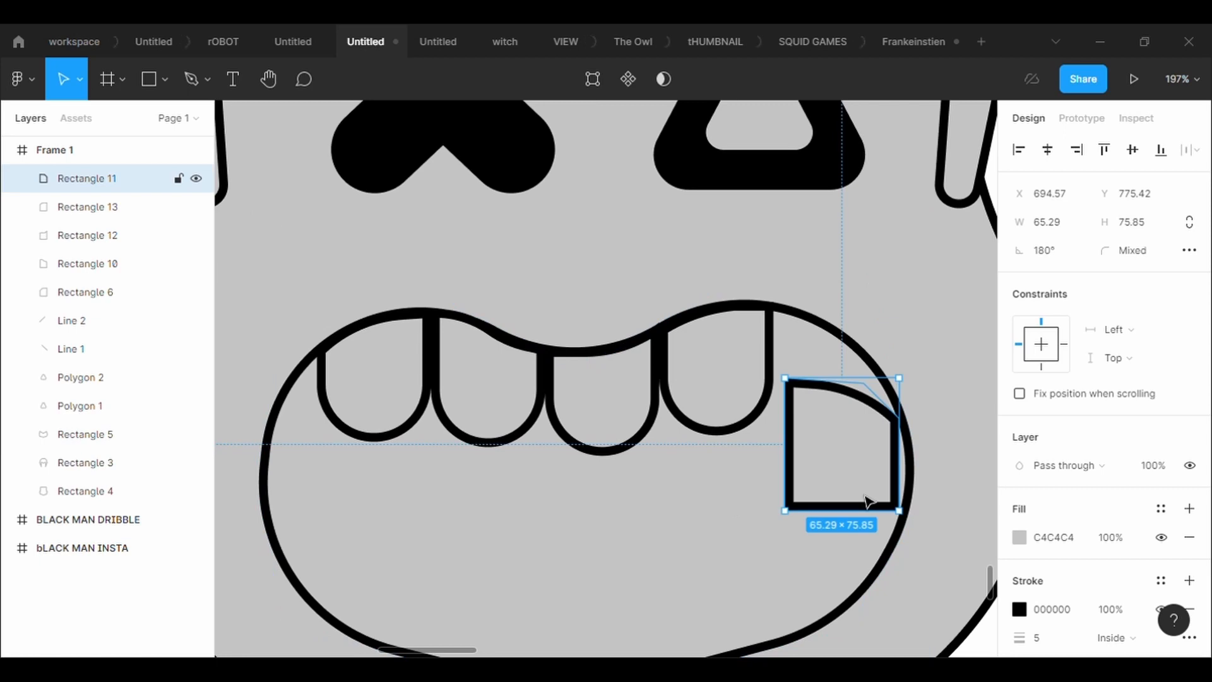
key(Delete)
Duplicate the leftmost rounded tooth, mirror the copy horizontally and place it at the right end of the row
click(366, 374)
key(ctrl+v)
key(shift+h)
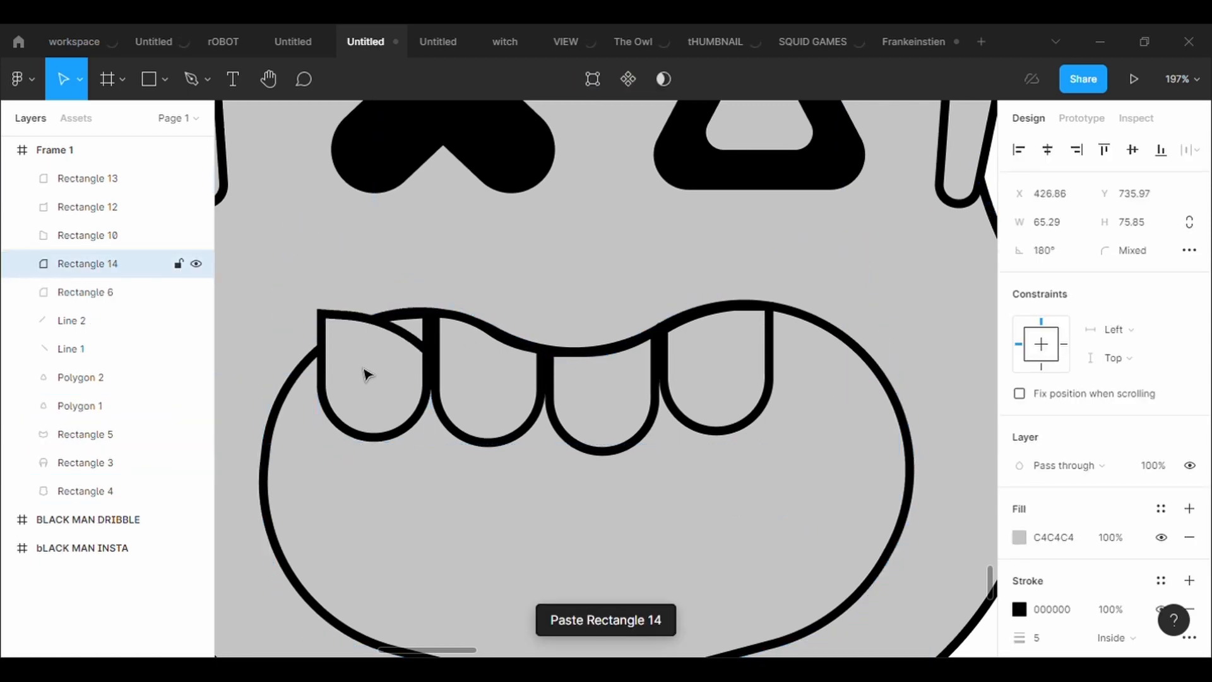
drag(379, 380, 773, 380)
Resize the rightmost tooth to about 55 × 66 so it fits inside the mouth outline
scroll(773, 381, down, 3)
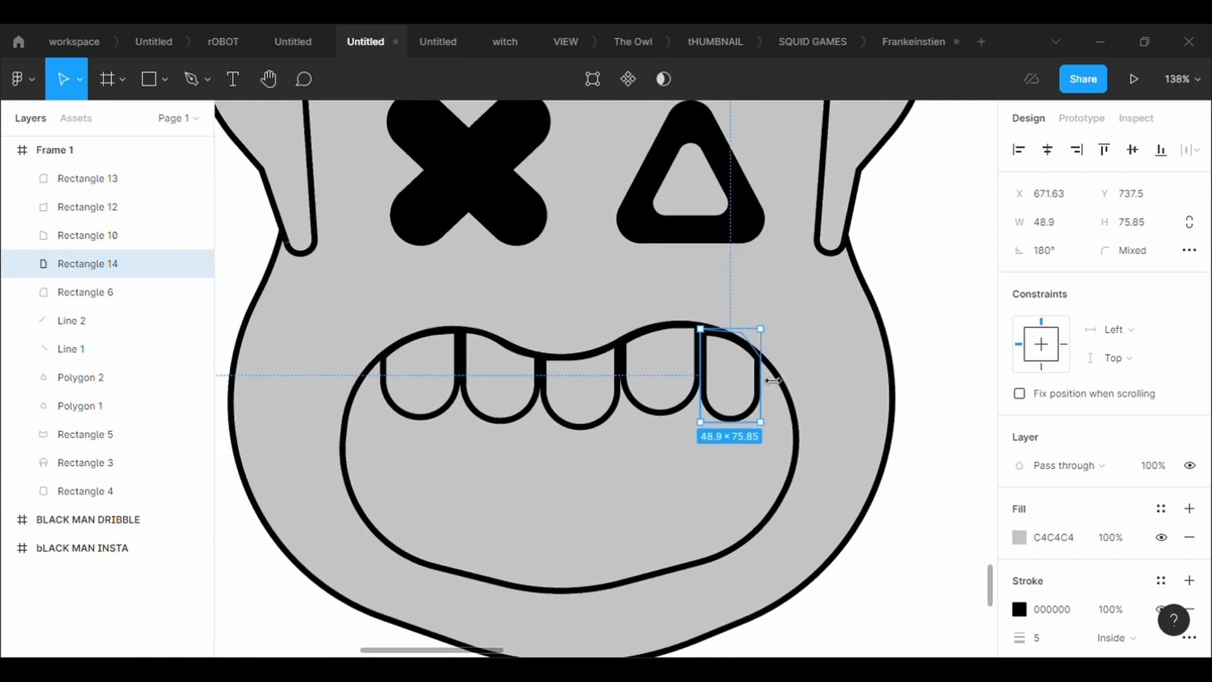
drag(776, 382, 783, 382)
drag(734, 421, 735, 408)
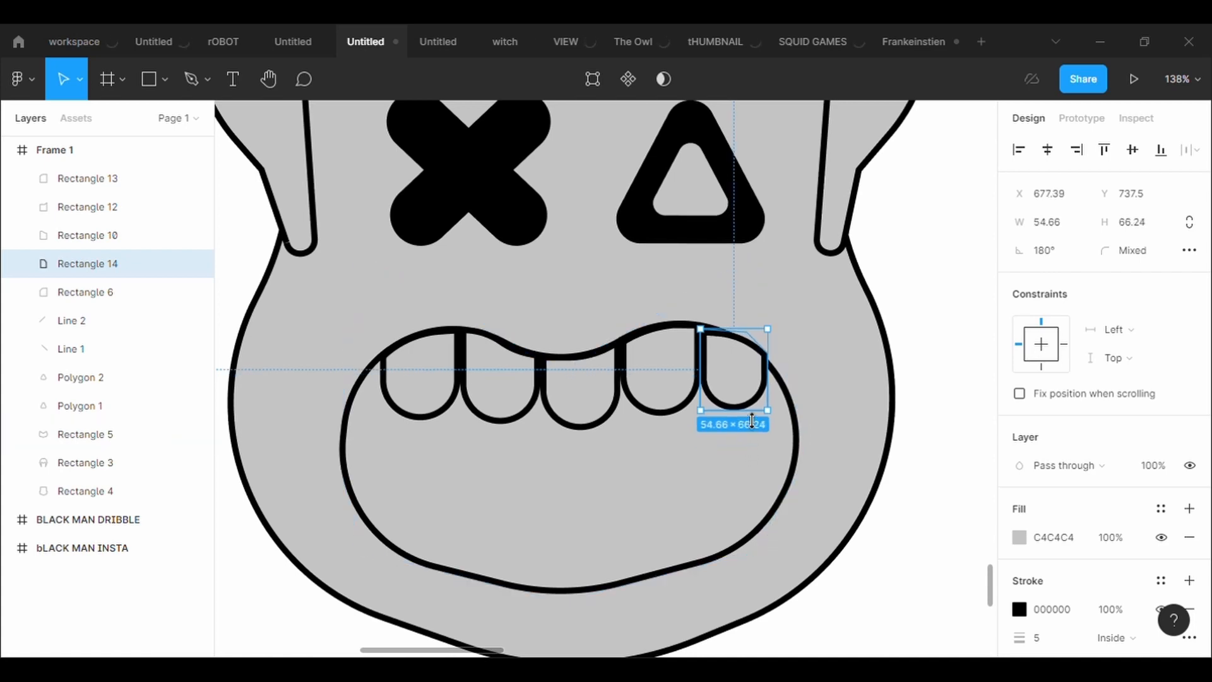
click(874, 338)
key(Return)
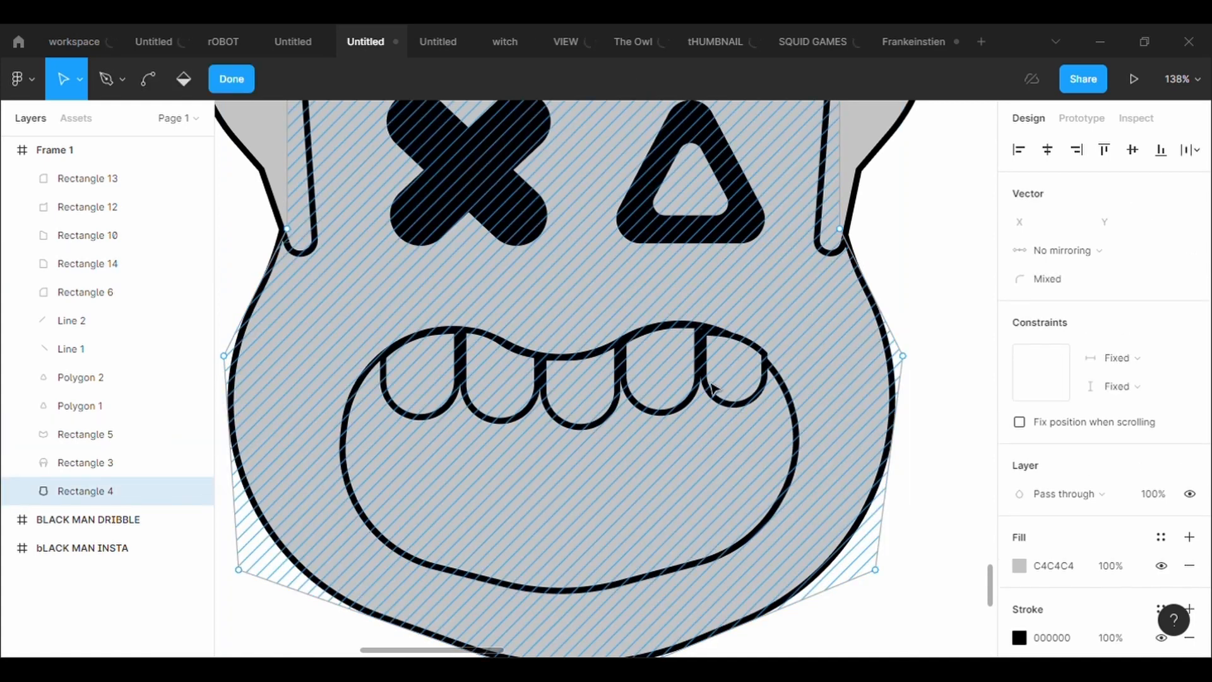
key(Escape)
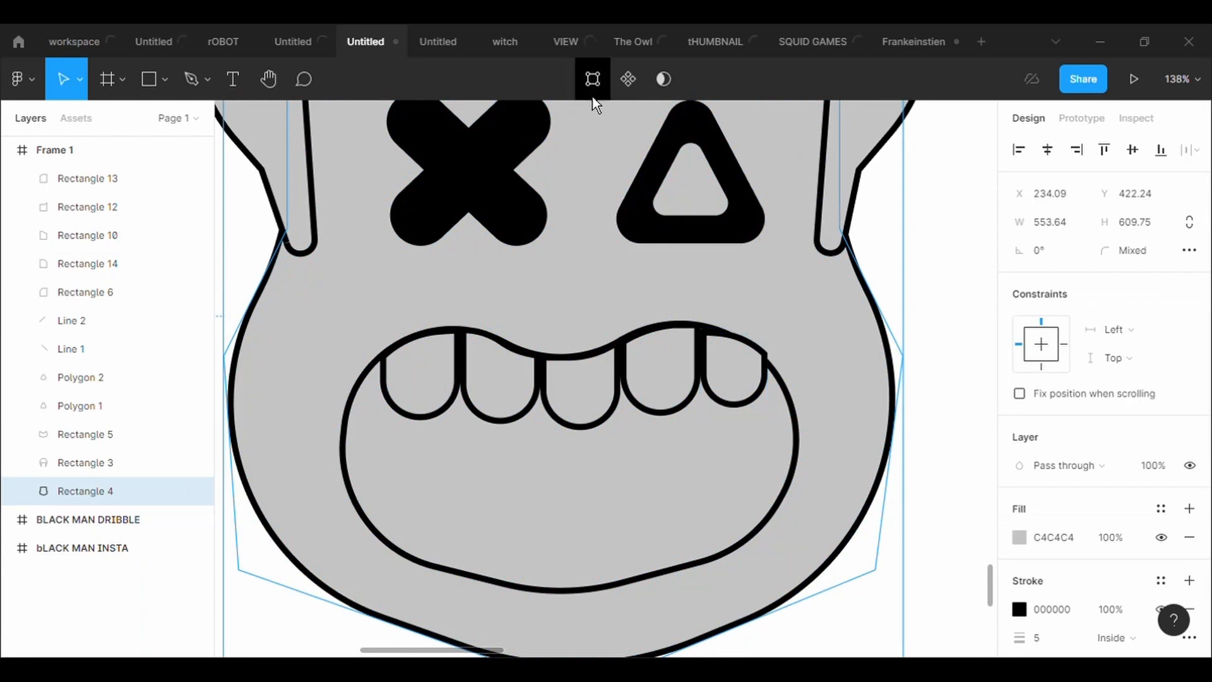
click(590, 79)
key(Escape)
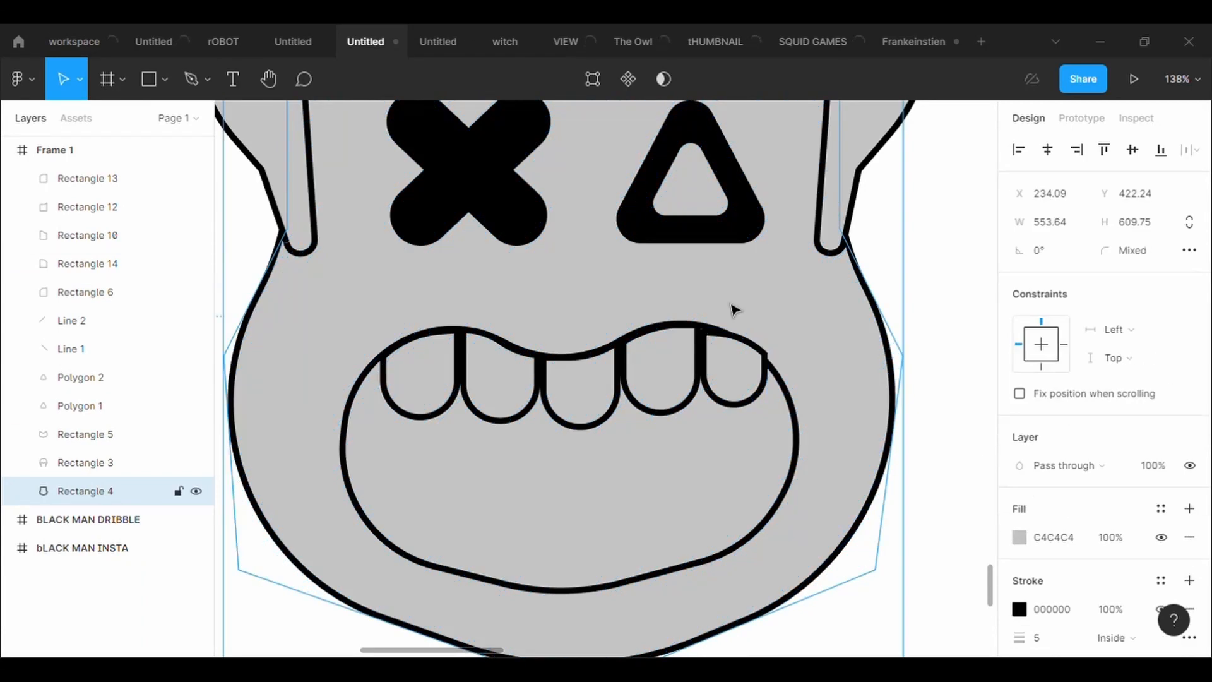
Adjust the two upper corner points of the rightmost tooth so its top edge meets the mouth outline
click(735, 353)
click(592, 79)
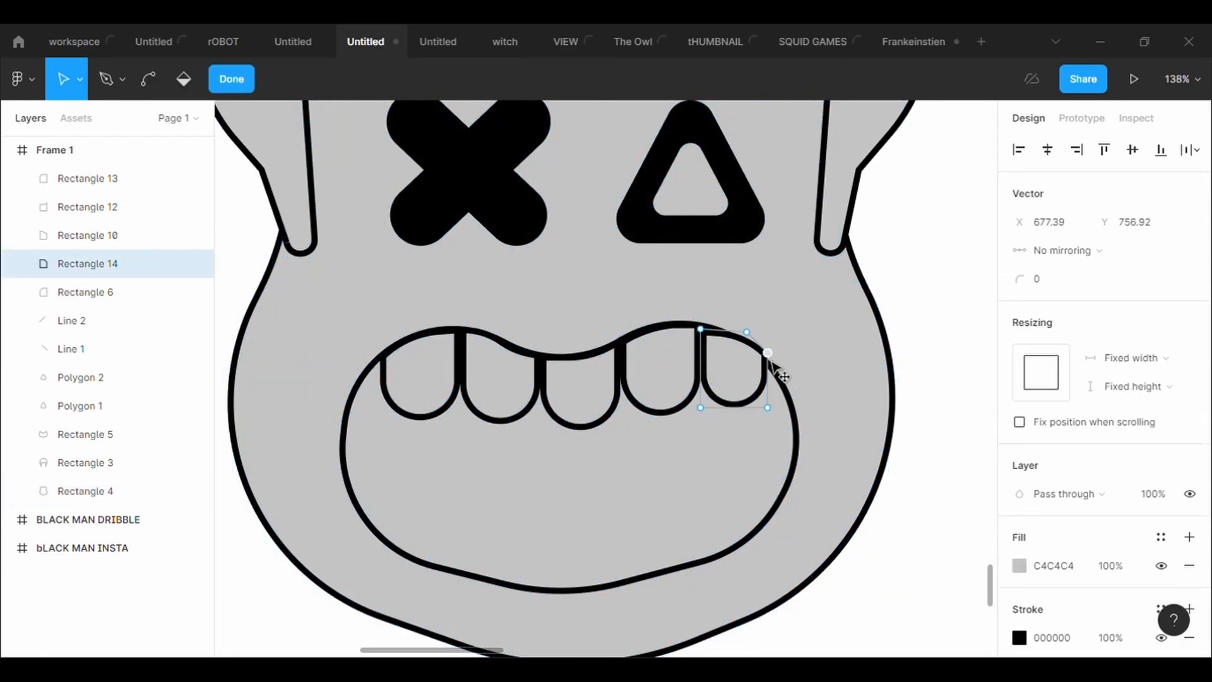
drag(769, 361, 770, 368)
drag(707, 331, 708, 326)
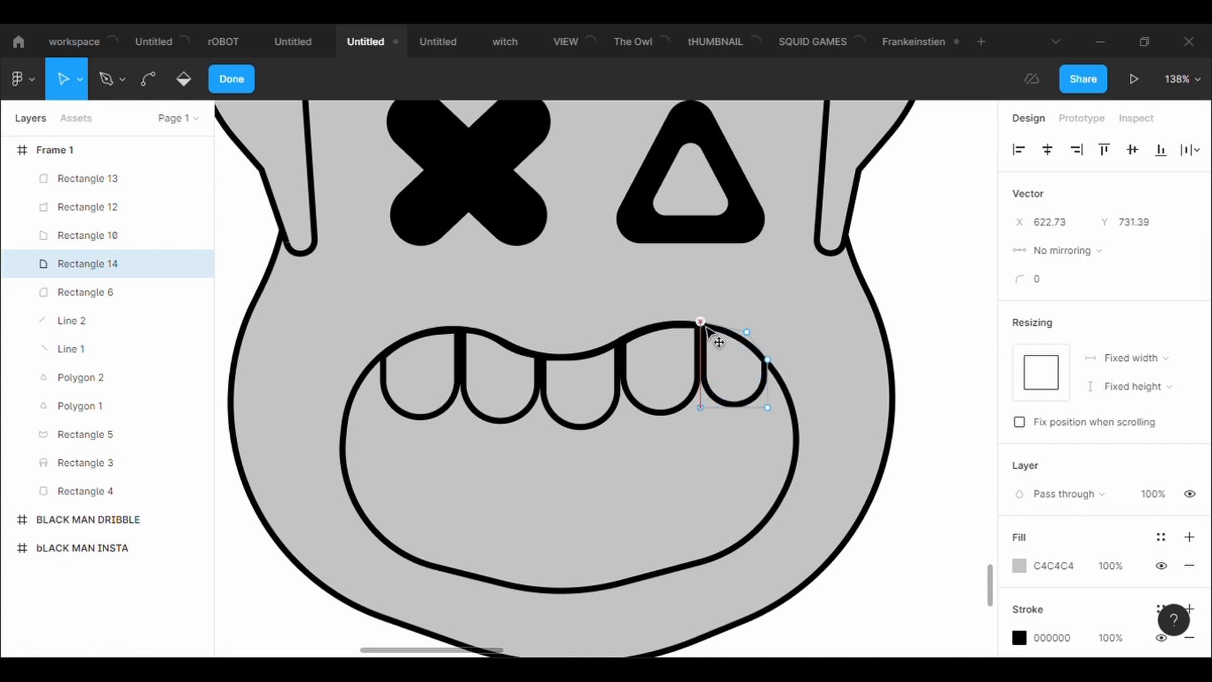
click(957, 510)
click(89, 263)
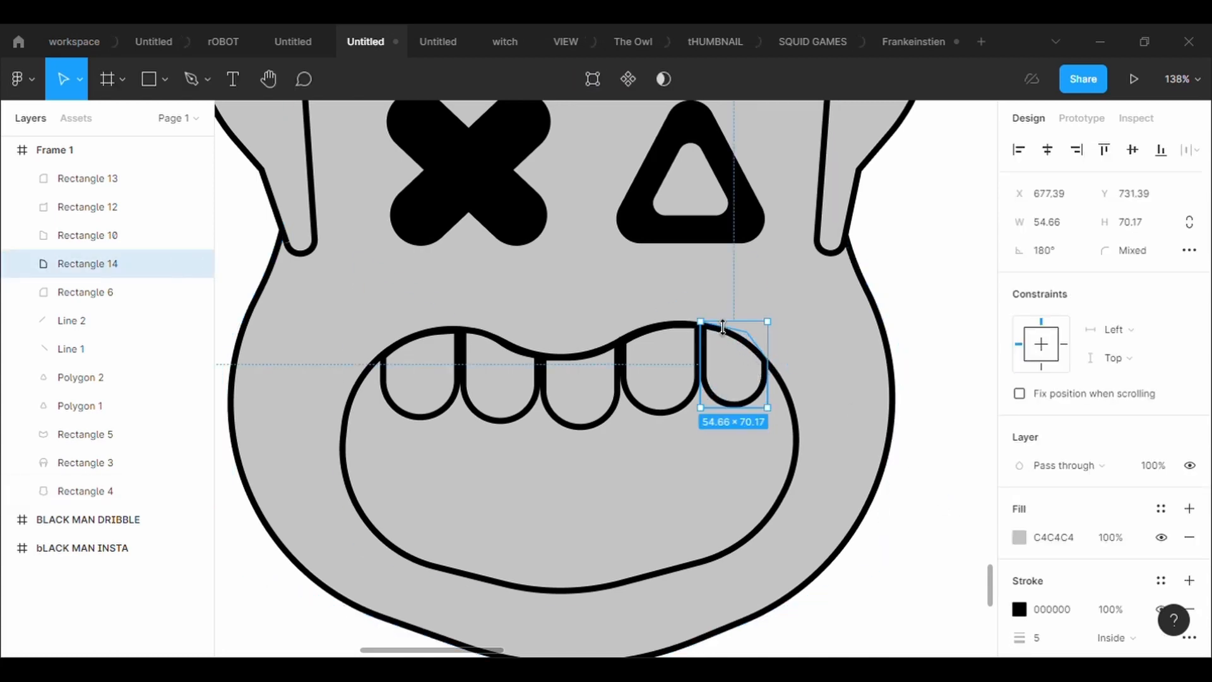
click(596, 79)
click(703, 322)
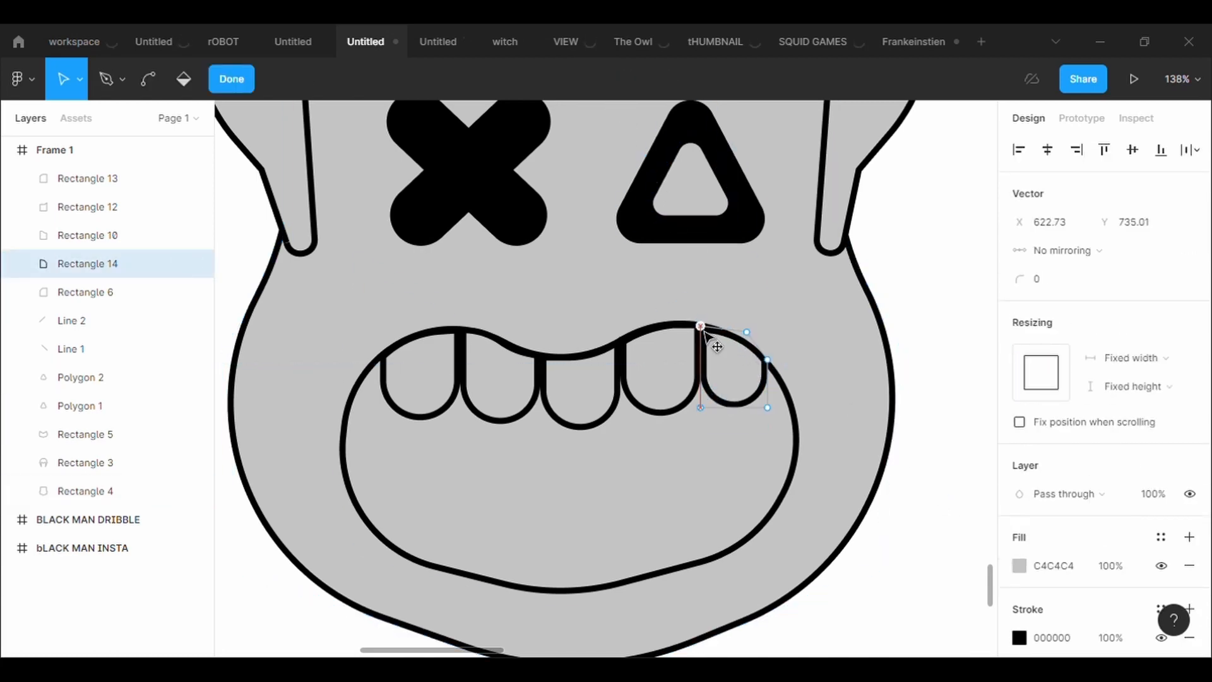
click(964, 499)
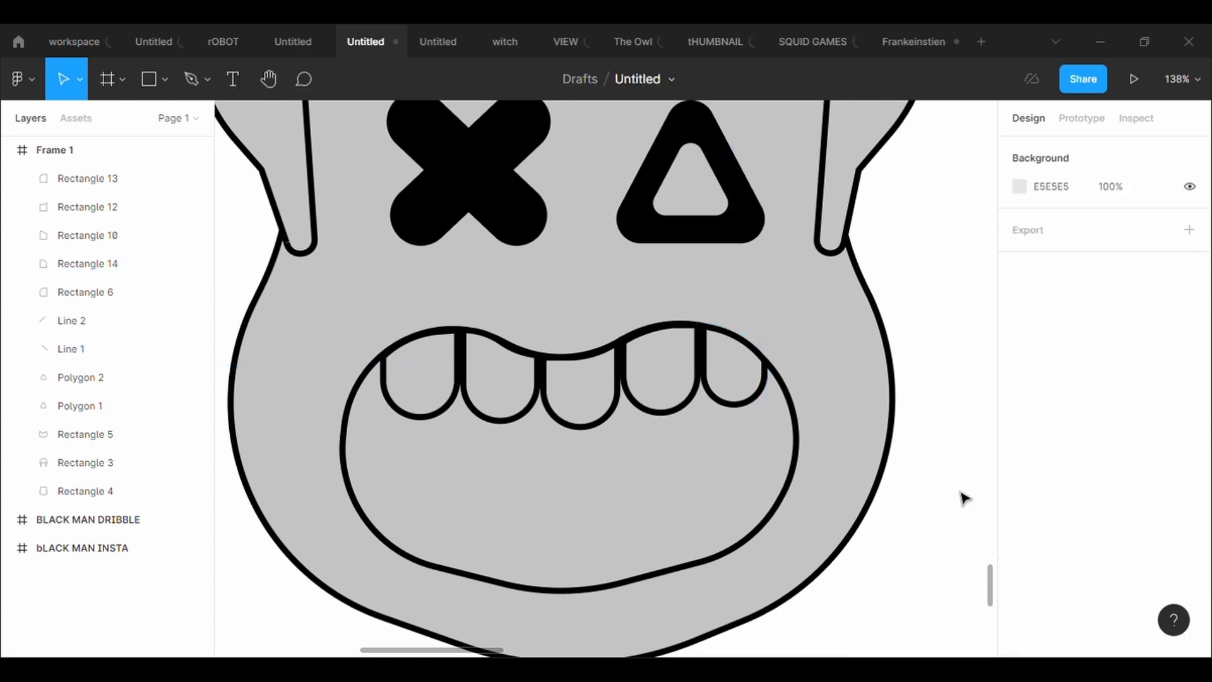
Draw a rectangle about 167 × 265 for the tongue, from inside the lower mouth to below the chin
scroll(963, 499, down, 3)
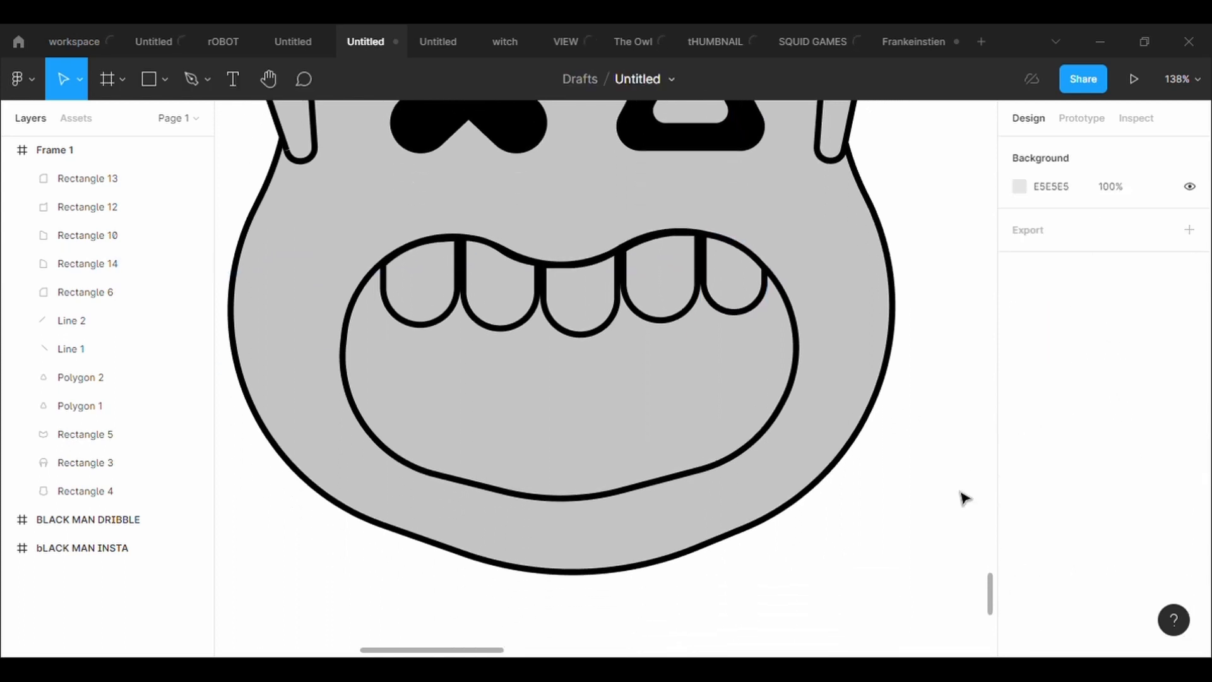
click(595, 327)
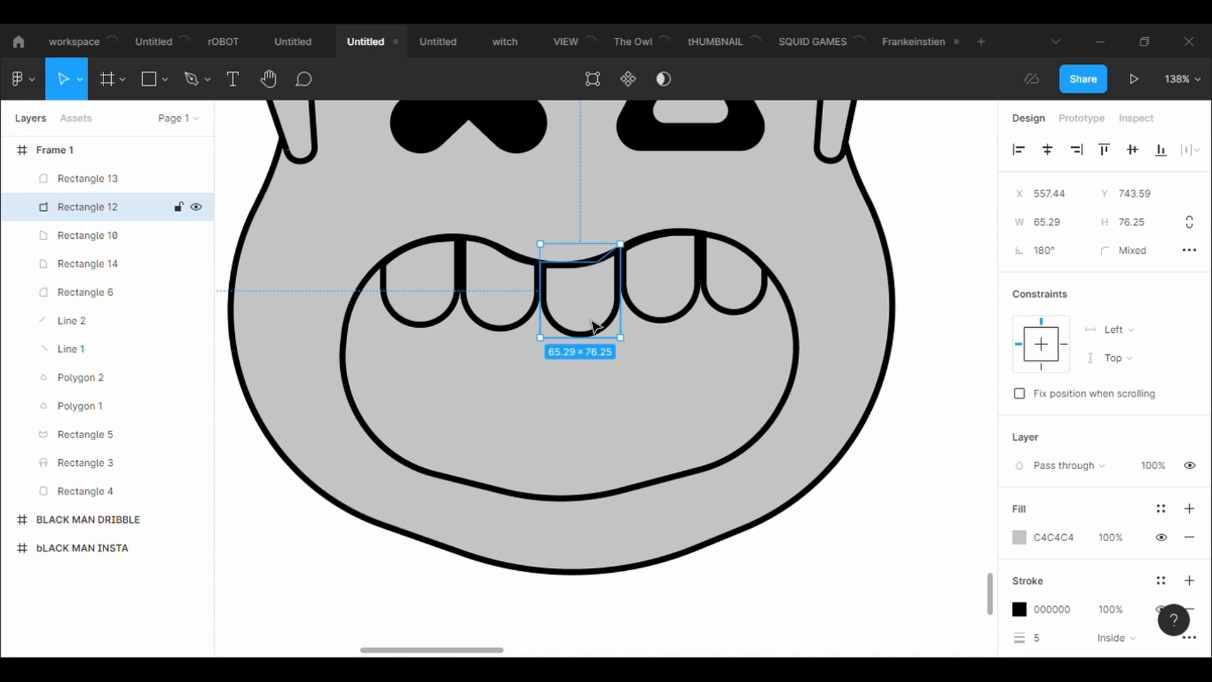
click(882, 553)
scroll(882, 553, down, 3)
click(150, 79)
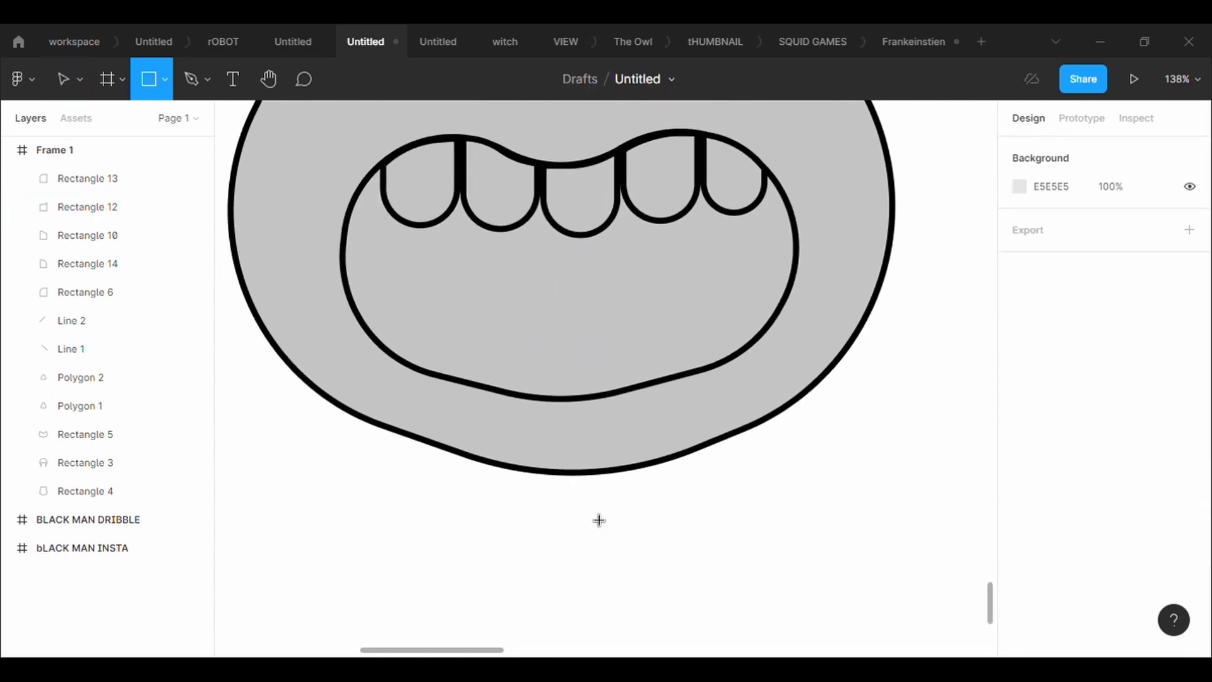
drag(509, 303, 714, 638)
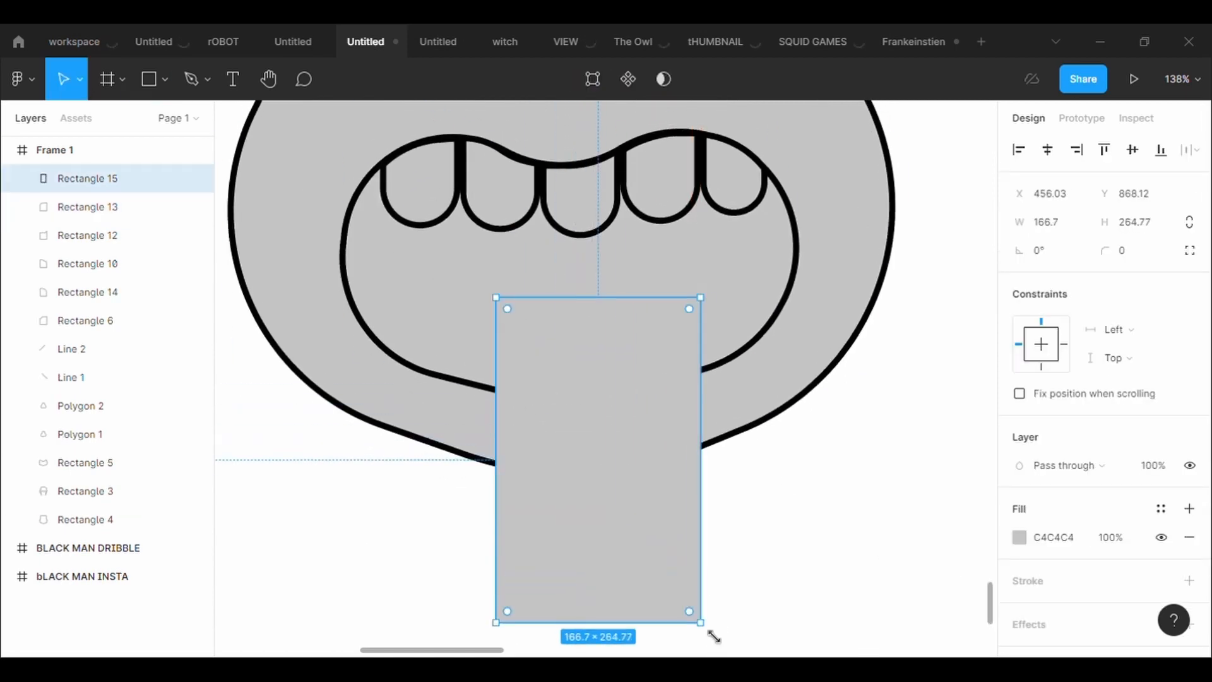
Enlarge the tongue rectangle to about 194 × 308 and centre it under the middle tooth
scroll(714, 638, down, 3)
scroll(713, 637, down, 3)
scroll(709, 633, down, 2)
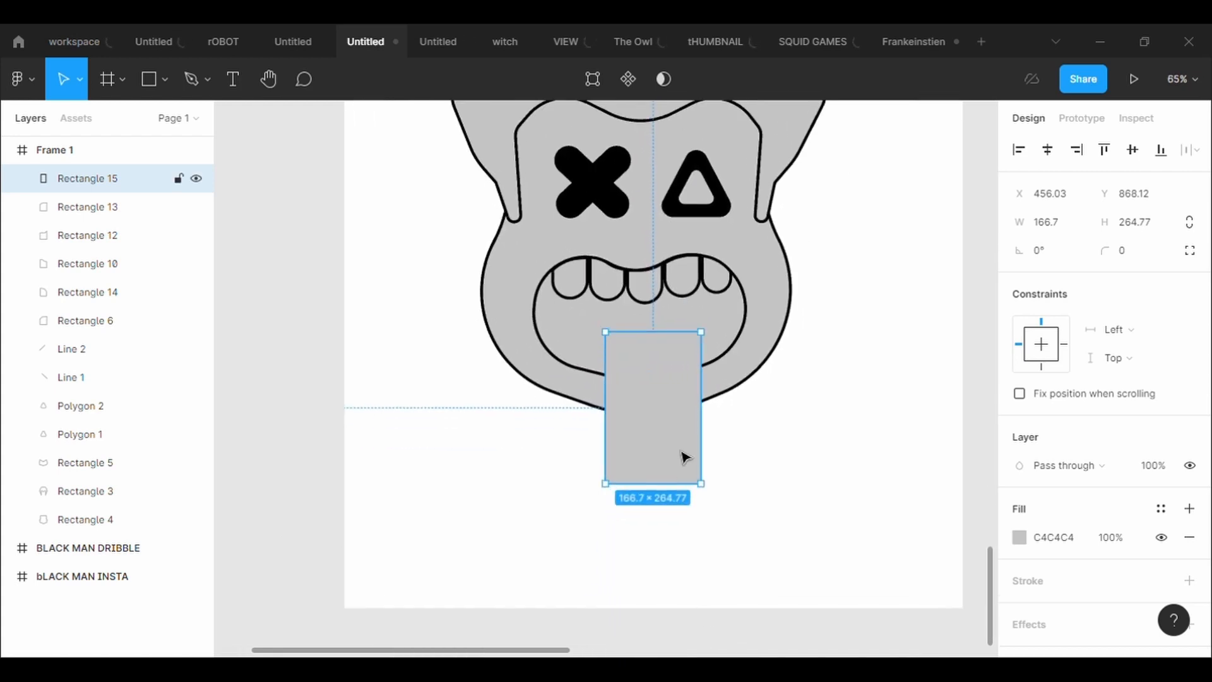
drag(715, 503, 729, 506)
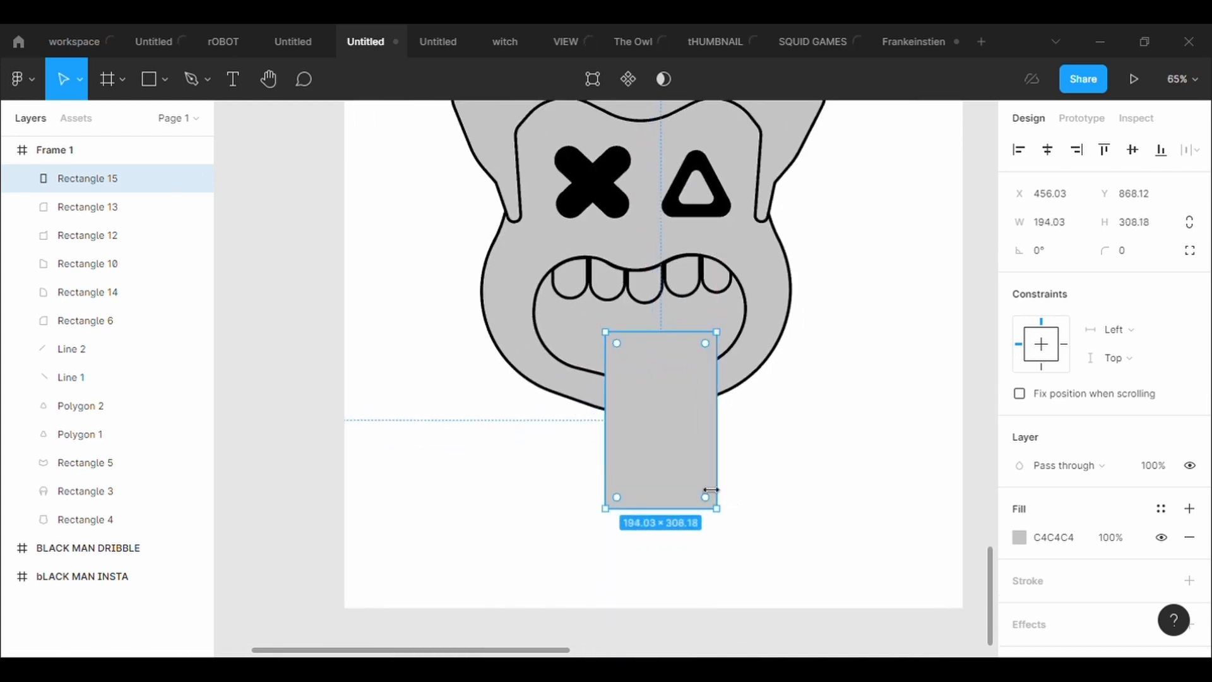
drag(693, 470, 676, 475)
Add a black (000000) inside stroke with a width of 5 to the tongue rectangle
click(1189, 580)
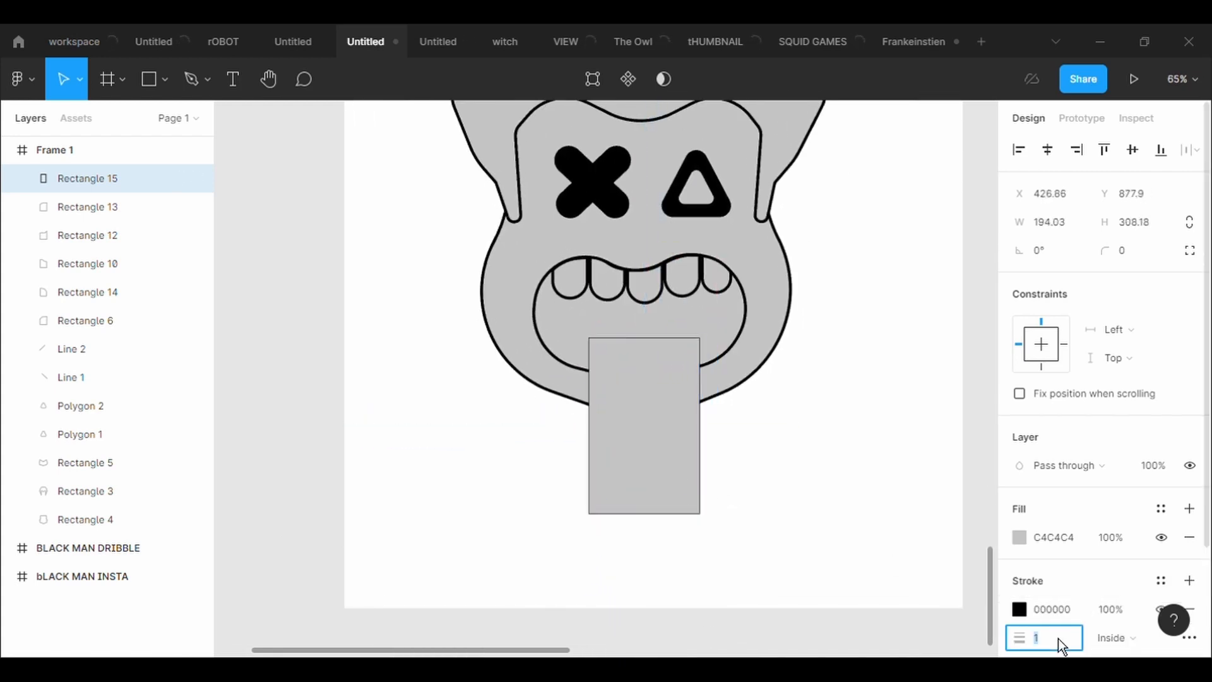
text(5)
key(Return)
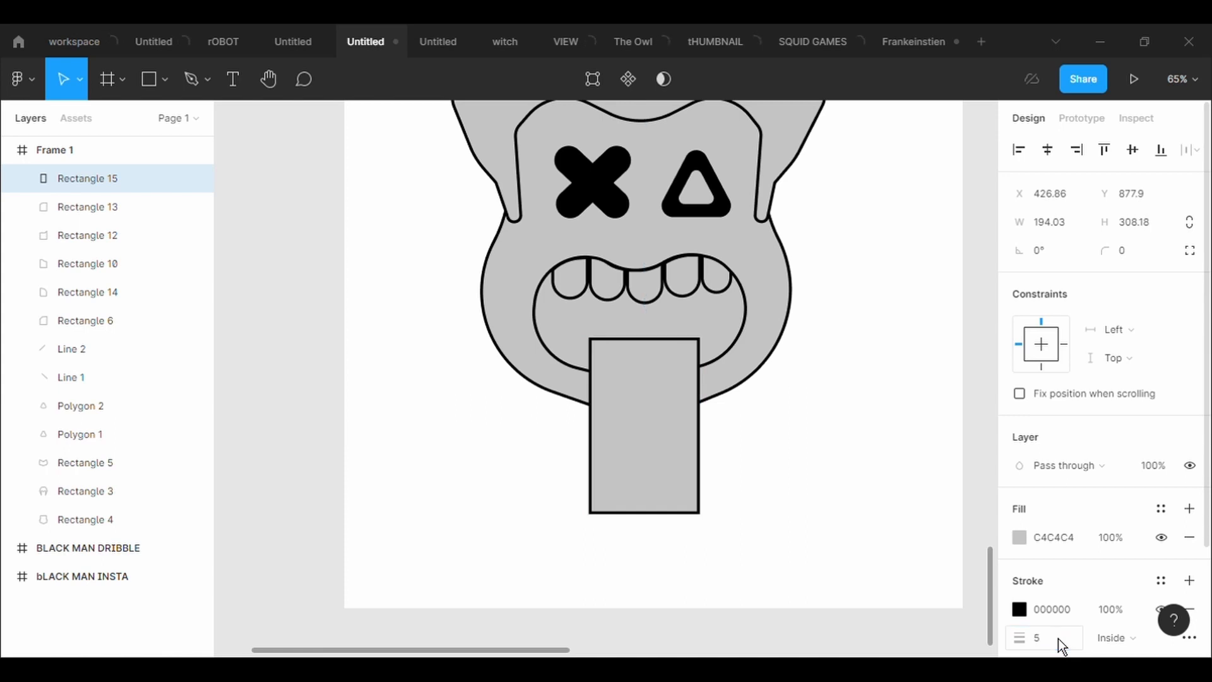
Round the tongue rectangle's top-left corner, trying a corner radius of 500 and then setting it to 100
double_click(648, 471)
click(1066, 284)
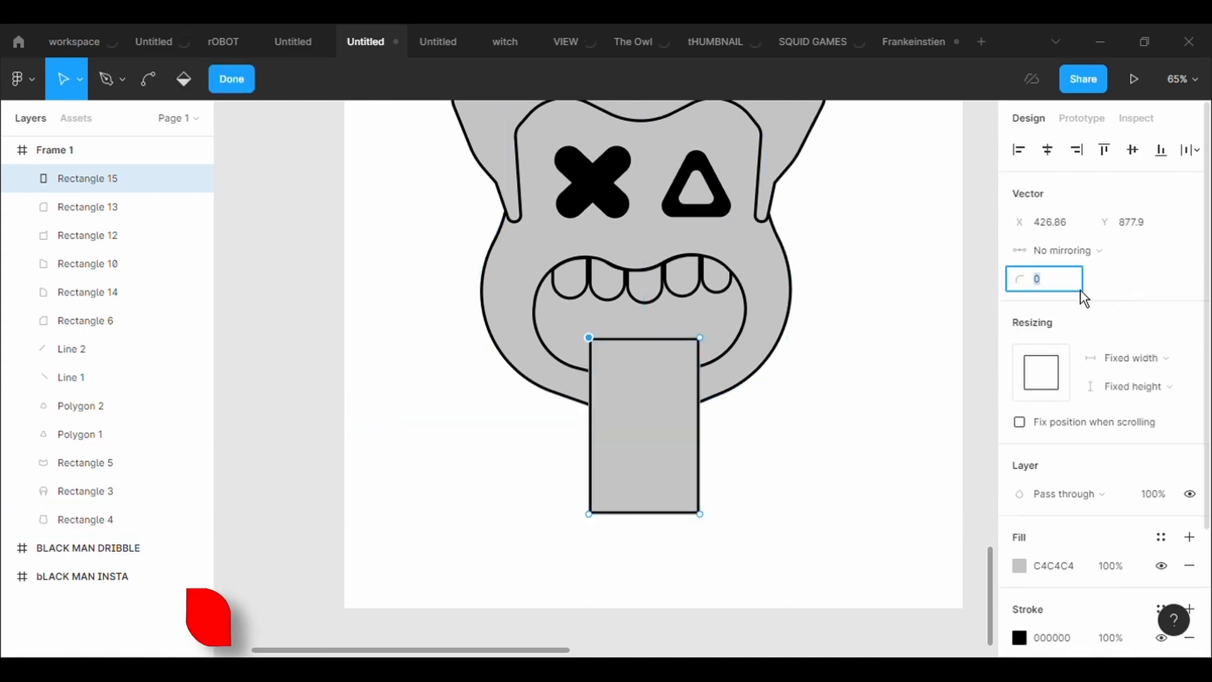
text(500)
key(Return)
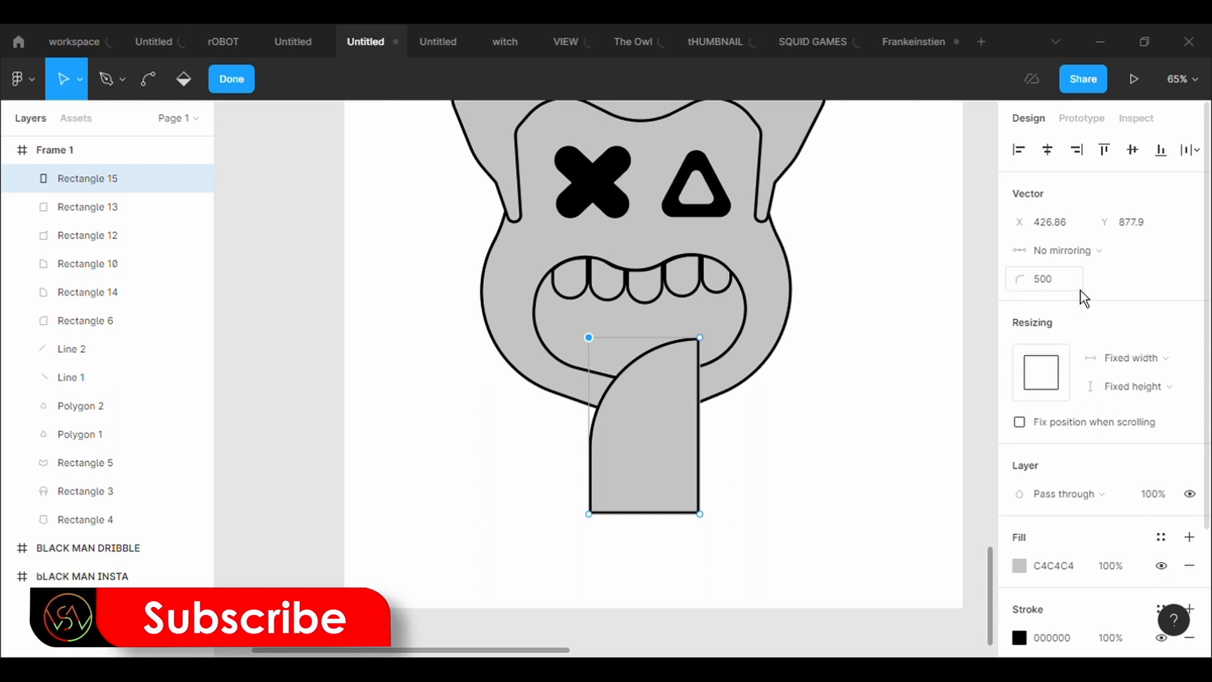
click(1081, 290)
text(100)
key(Return)
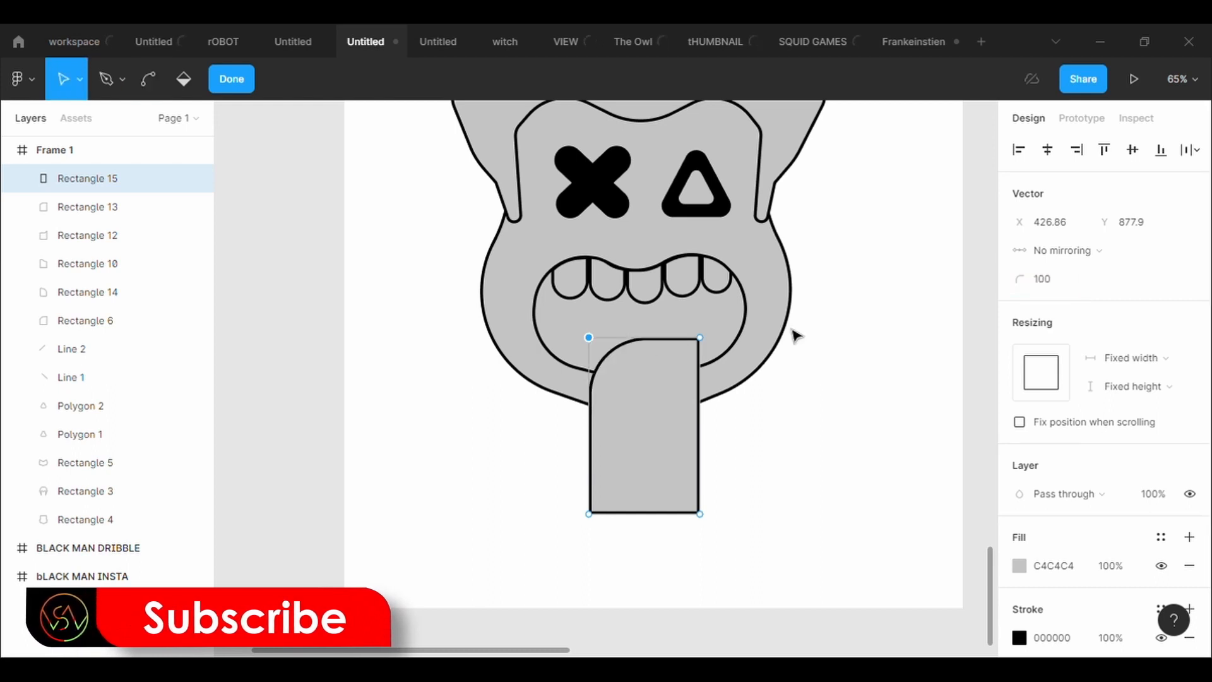
Round the tongue's top-right corner with a corner radius of 100
click(699, 337)
click(1068, 290)
text(100)
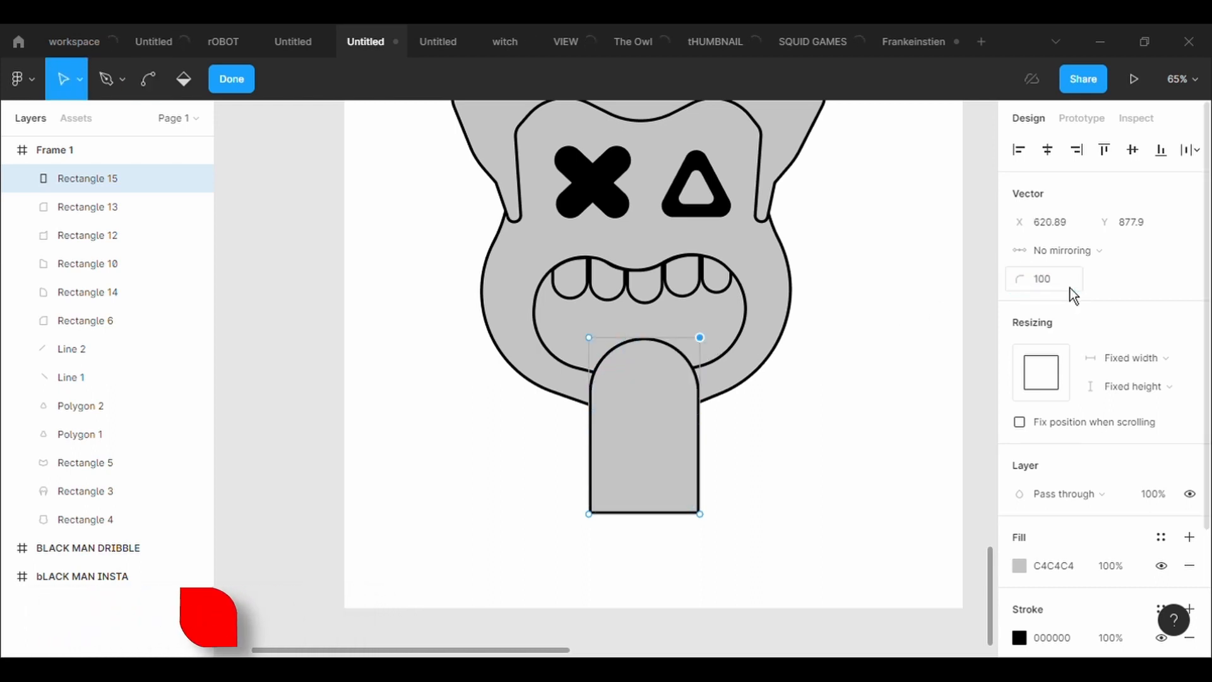
key(Return)
Reshape the tongue's sides by bulging them outward near the chin and adding points further down that form a narrower waist
drag(699, 426, 709, 420)
drag(591, 428, 583, 421)
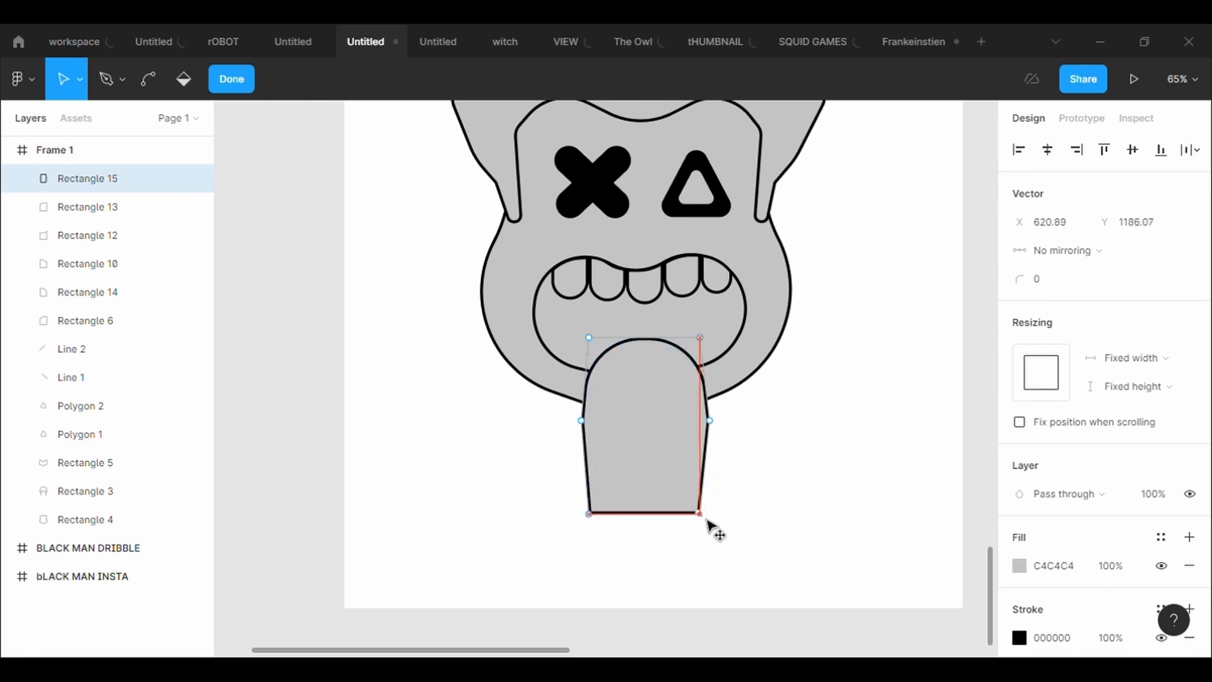
drag(707, 474, 704, 480)
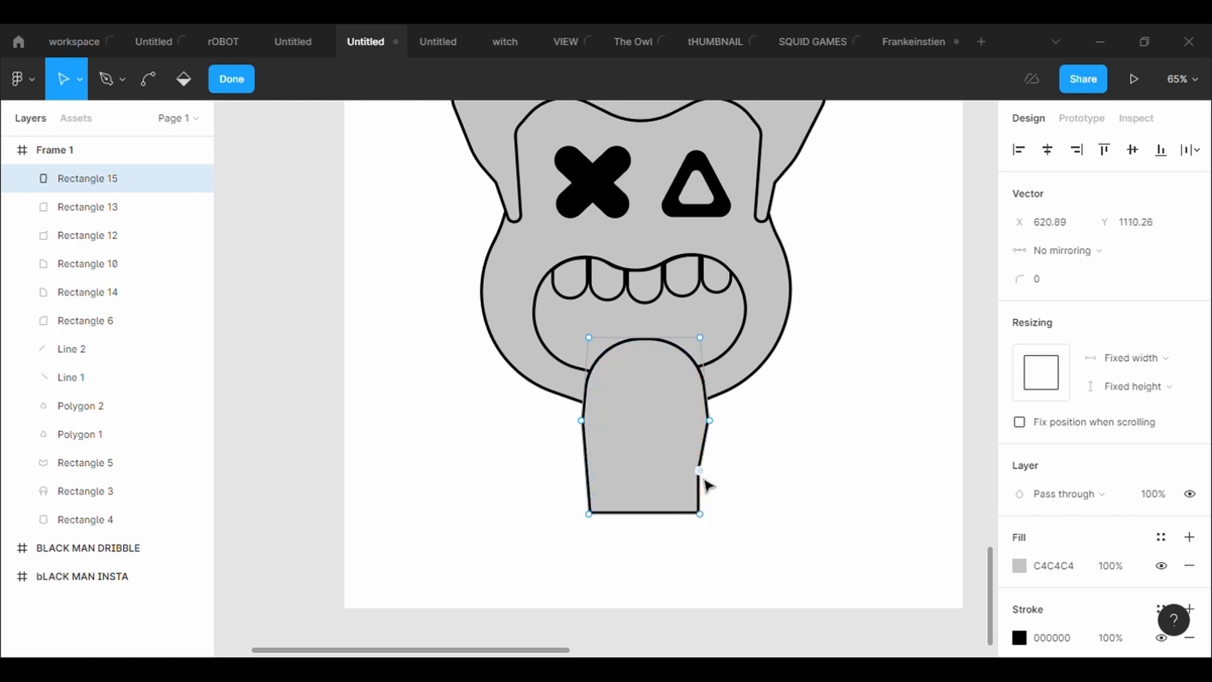
click(588, 467)
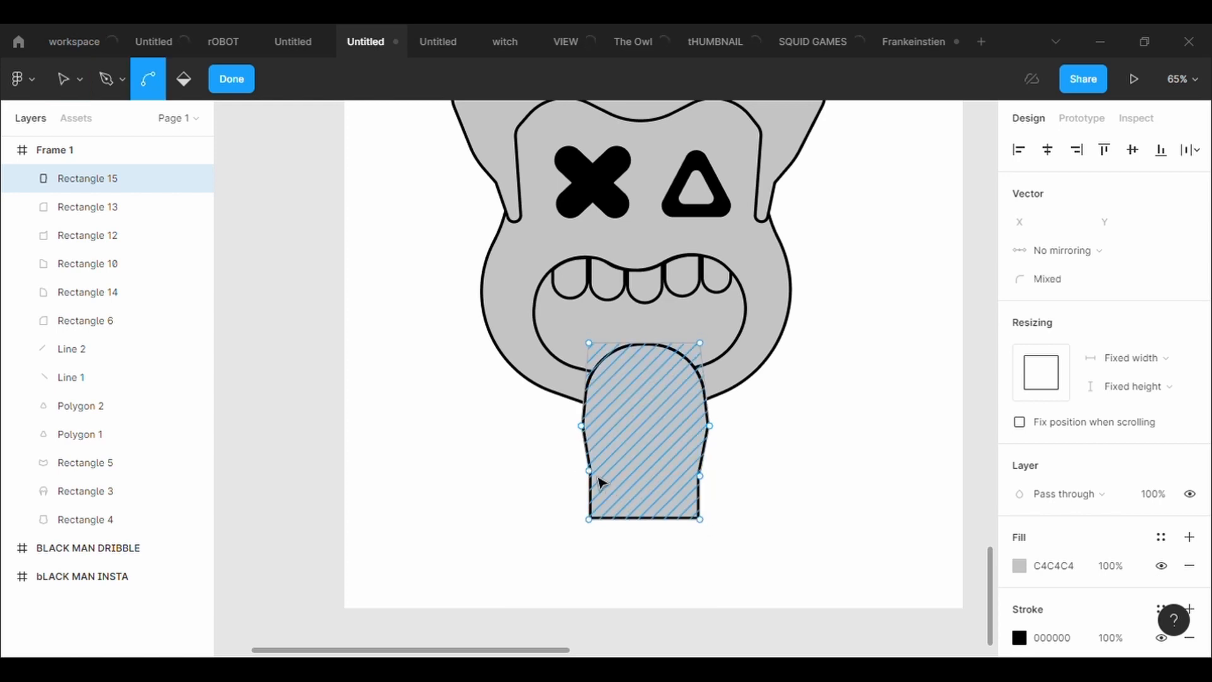
drag(596, 474, 600, 478)
click(597, 469)
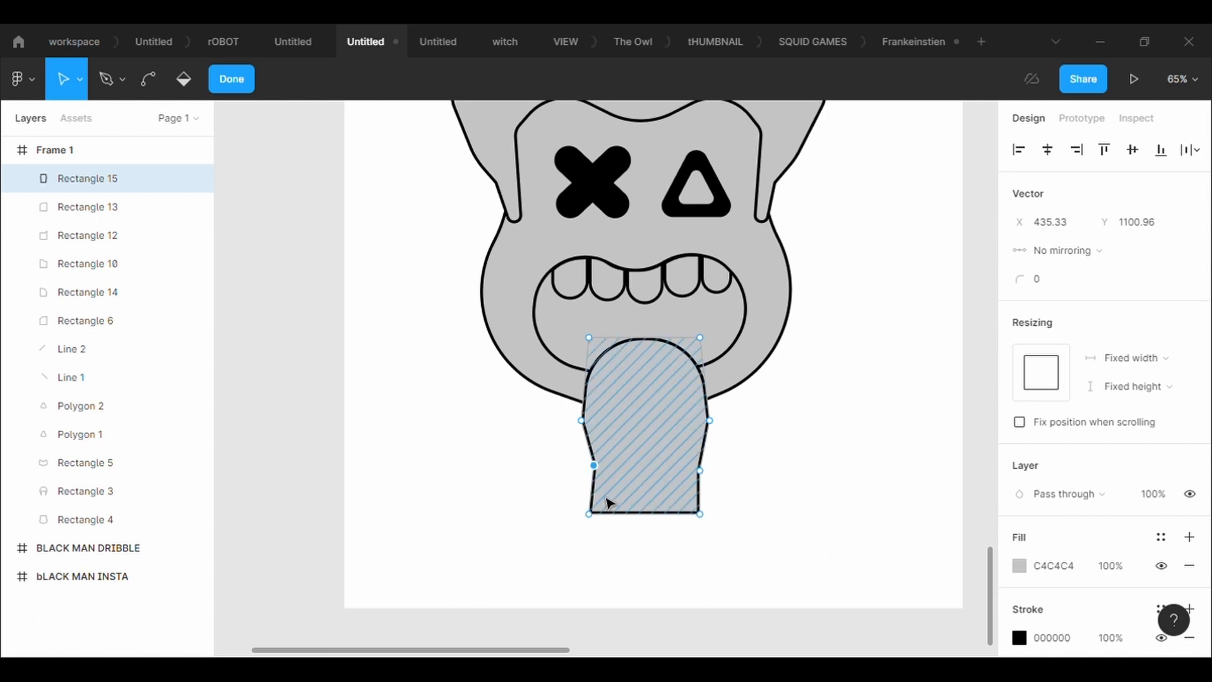
Pull the middle of the tongue's bottom edge downward and round all its lower points with a corner radius of 100
drag(647, 520, 647, 556)
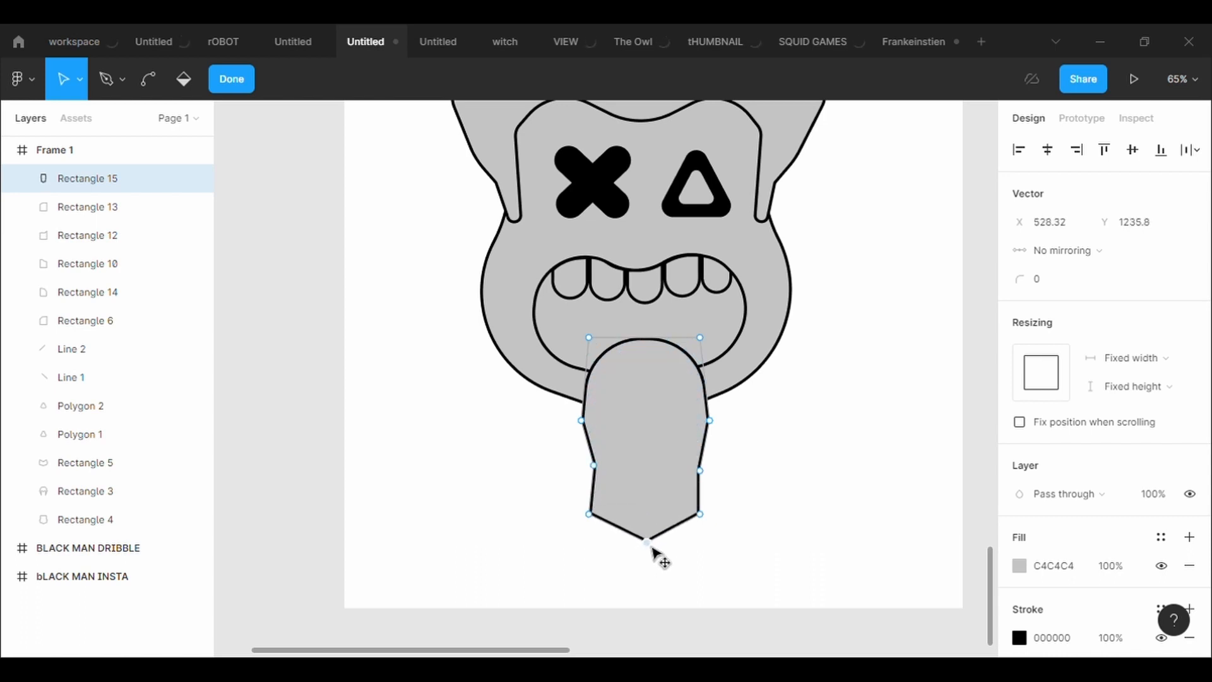
drag(733, 561, 549, 412)
click(1081, 287)
text(100)
key(Return)
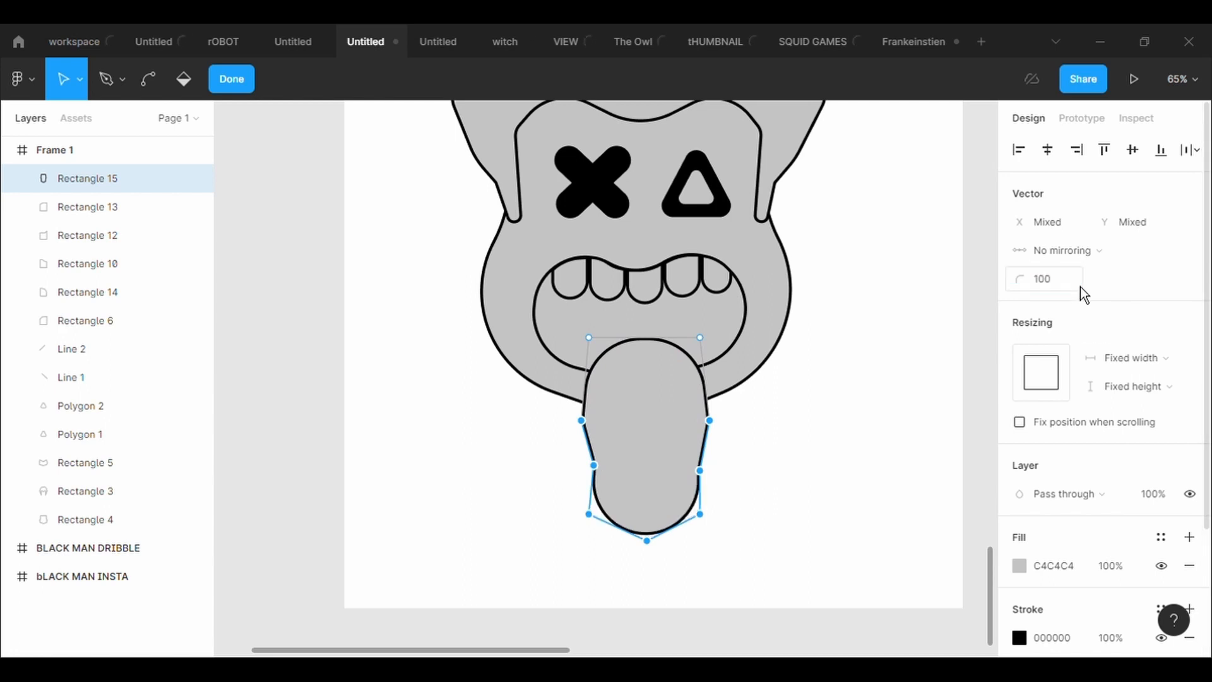
drag(702, 517, 737, 521)
key(ctrl)
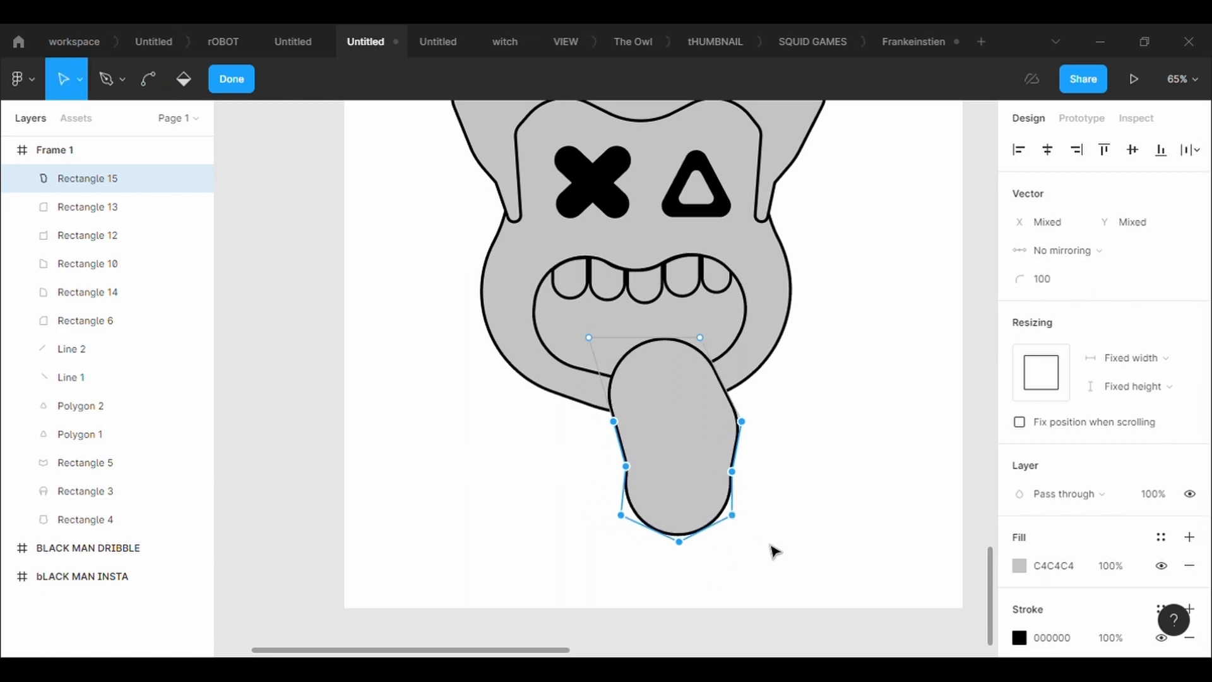
key(ctrl+z)
key(Escape)
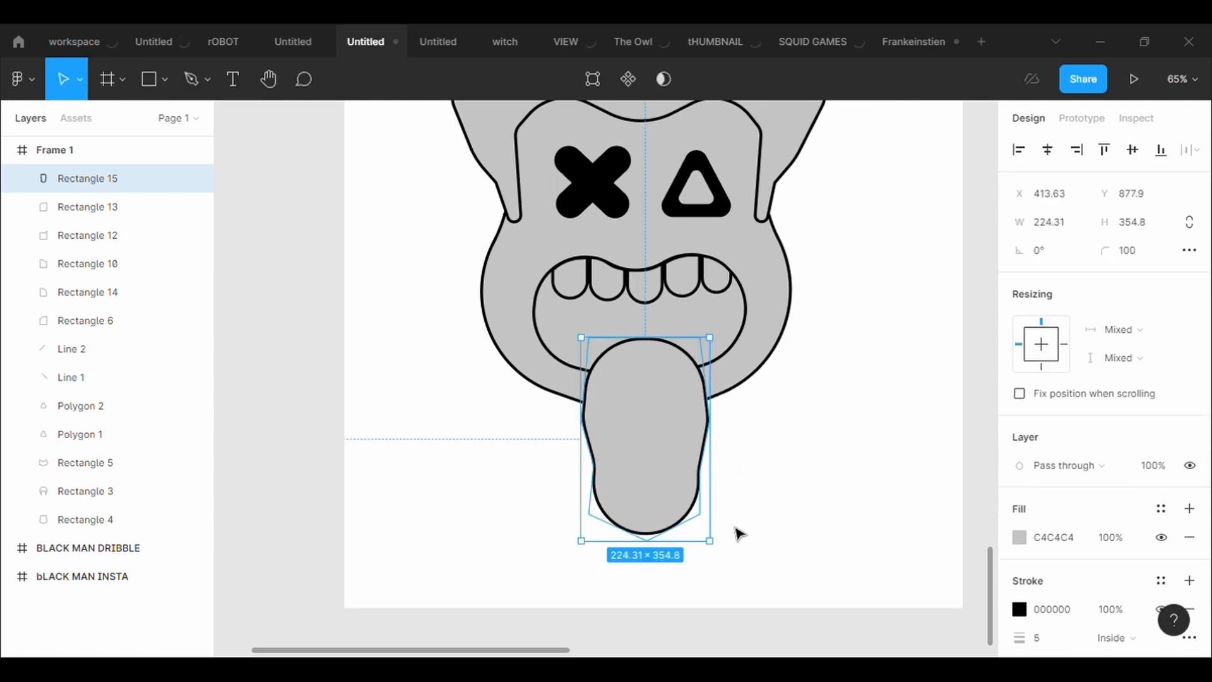
Flare the tongue's two bottom corner points outward and lower the midpoint of its bottom edge
key(Return)
drag(706, 516, 738, 542)
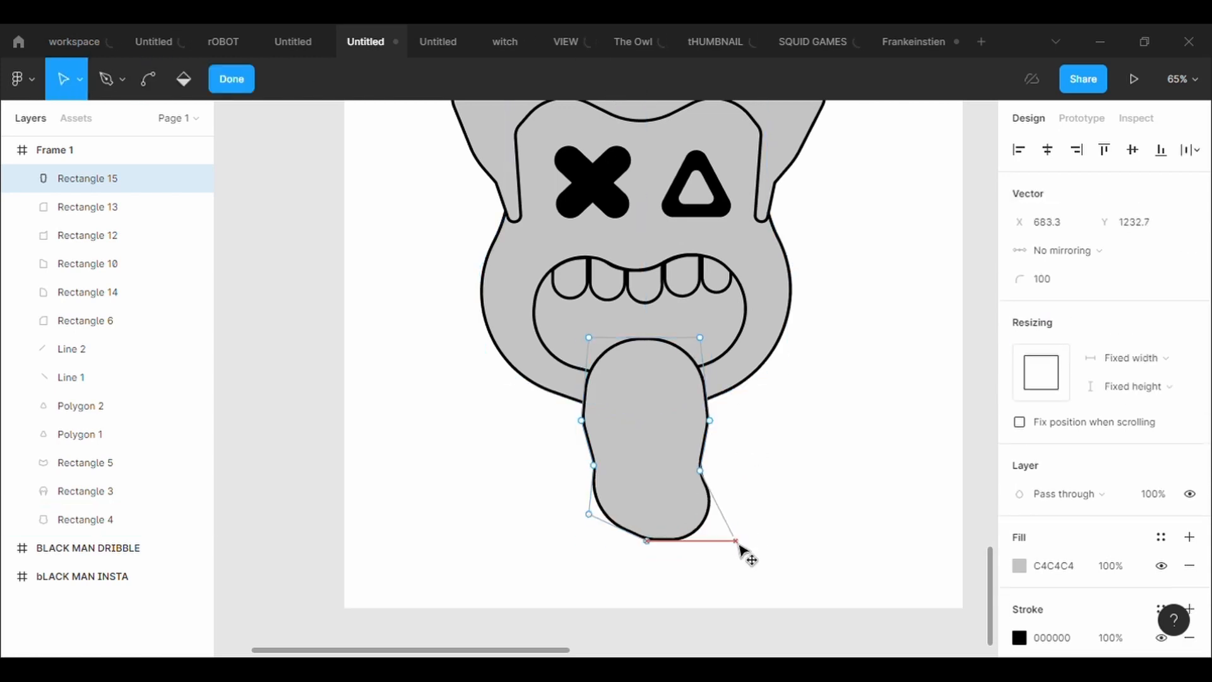
drag(589, 514, 573, 541)
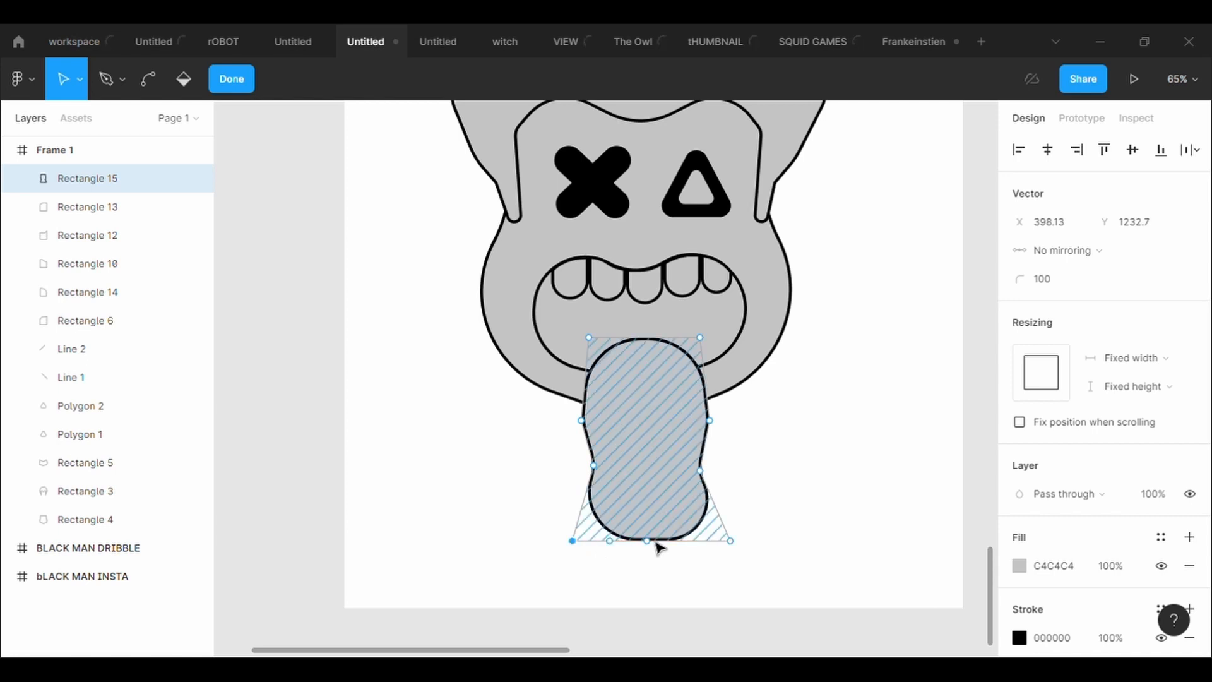
drag(653, 542, 655, 560)
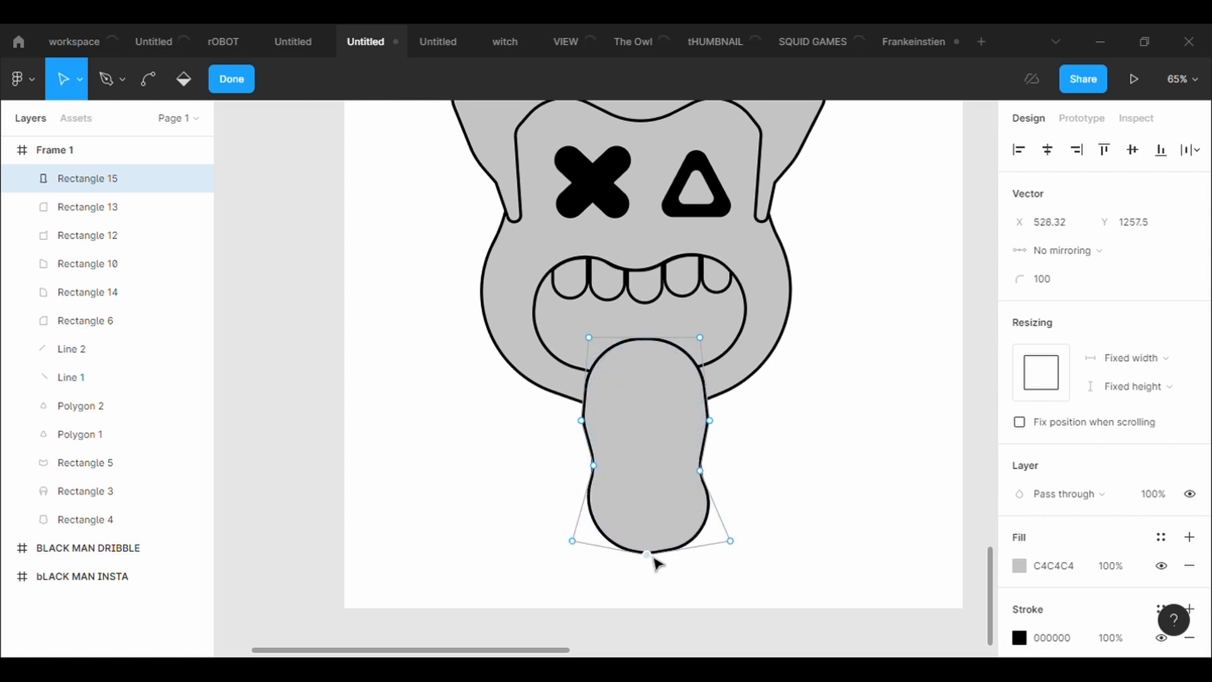
Draw the tongue's upper side points inward and notch the middle of its top edge, with the top corner points raised and spread
click(710, 421)
drag(584, 425, 594, 424)
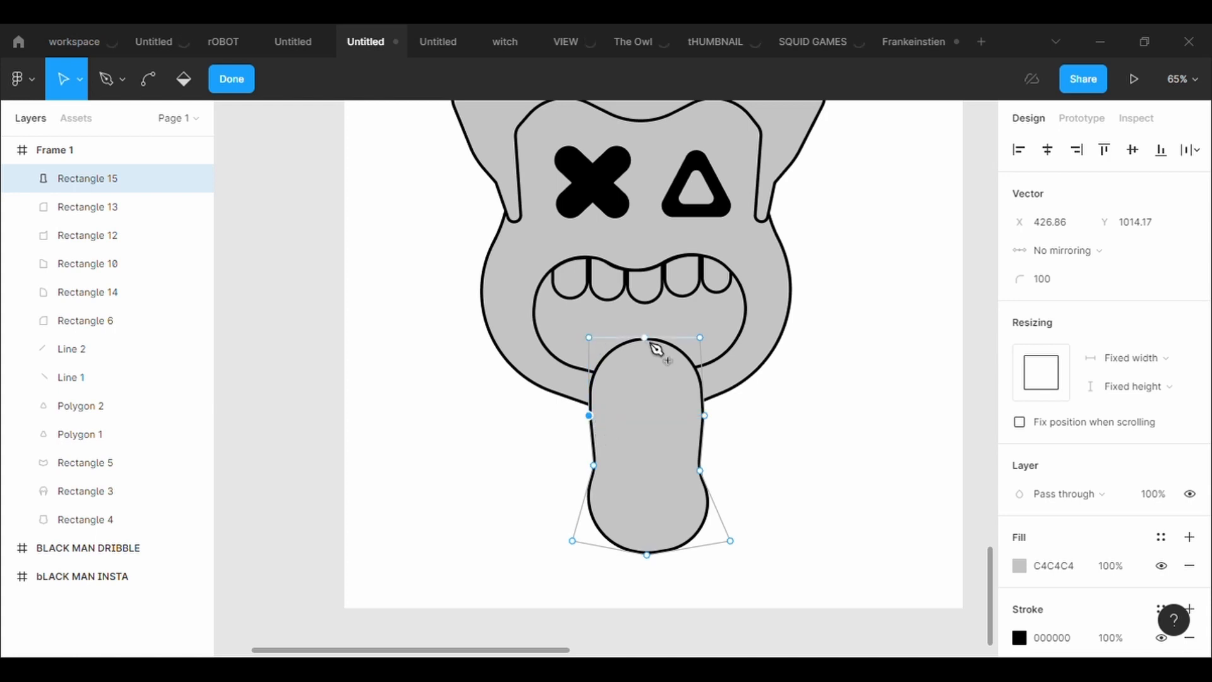
drag(651, 343, 651, 355)
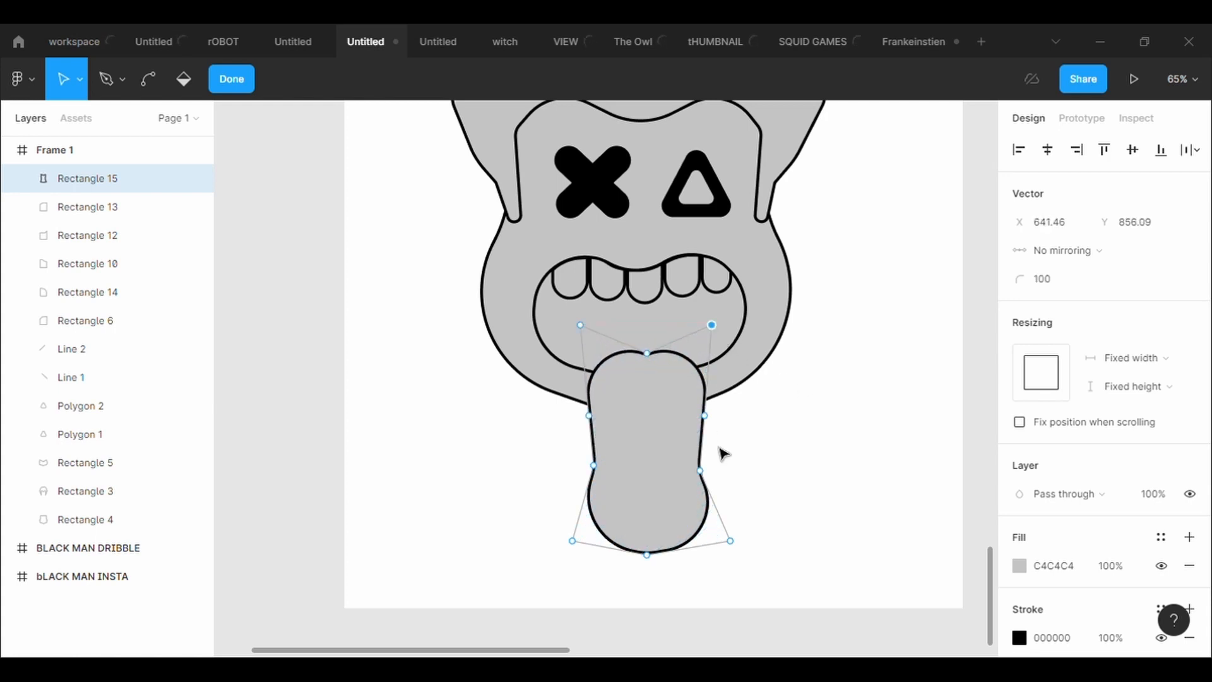
Narrow the tongue's waist from both sides and raise the bottom midpoint level with the bottom corner points
drag(699, 470, 694, 465)
drag(594, 465, 603, 465)
drag(652, 559, 652, 544)
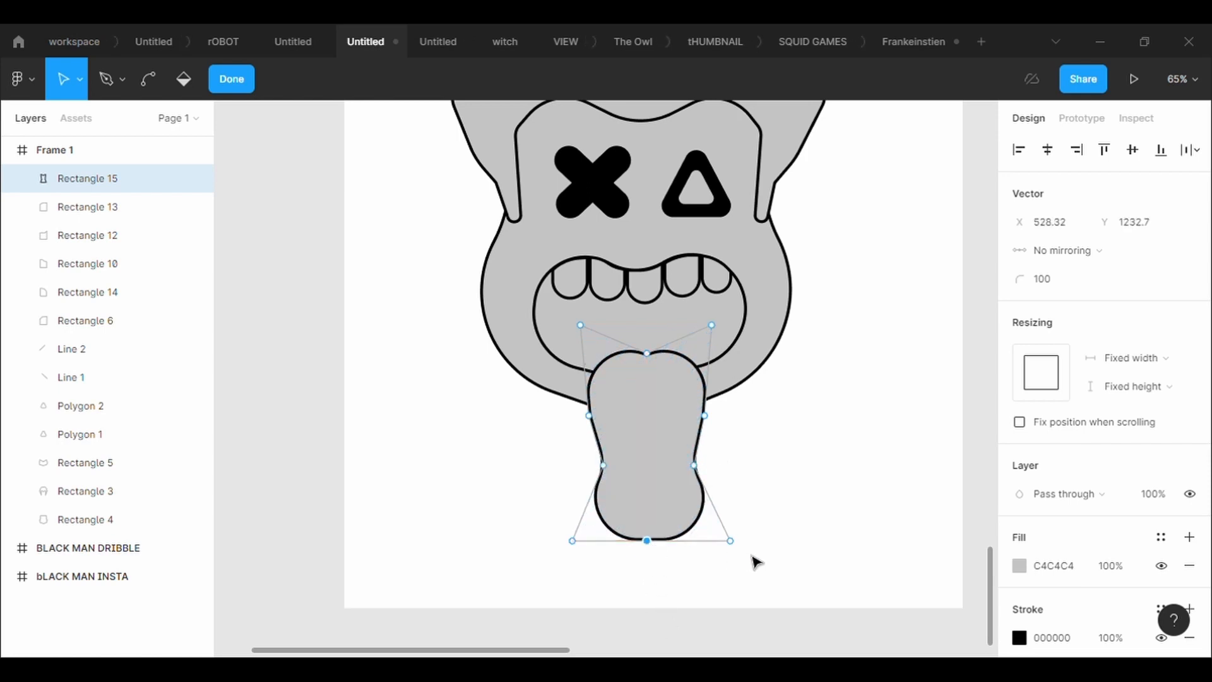
drag(735, 549, 734, 548)
click(647, 542)
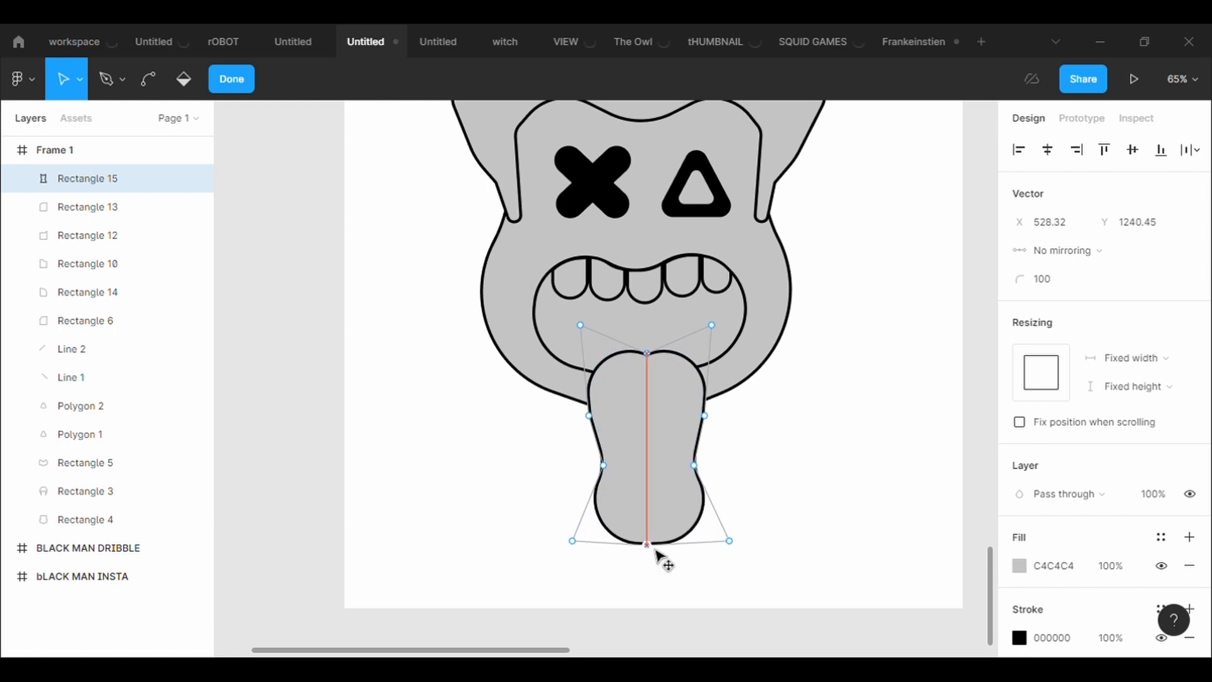
Move the tongue's upper side points slightly down and inward, and bring the bottom corner points closer together
drag(706, 417, 706, 428)
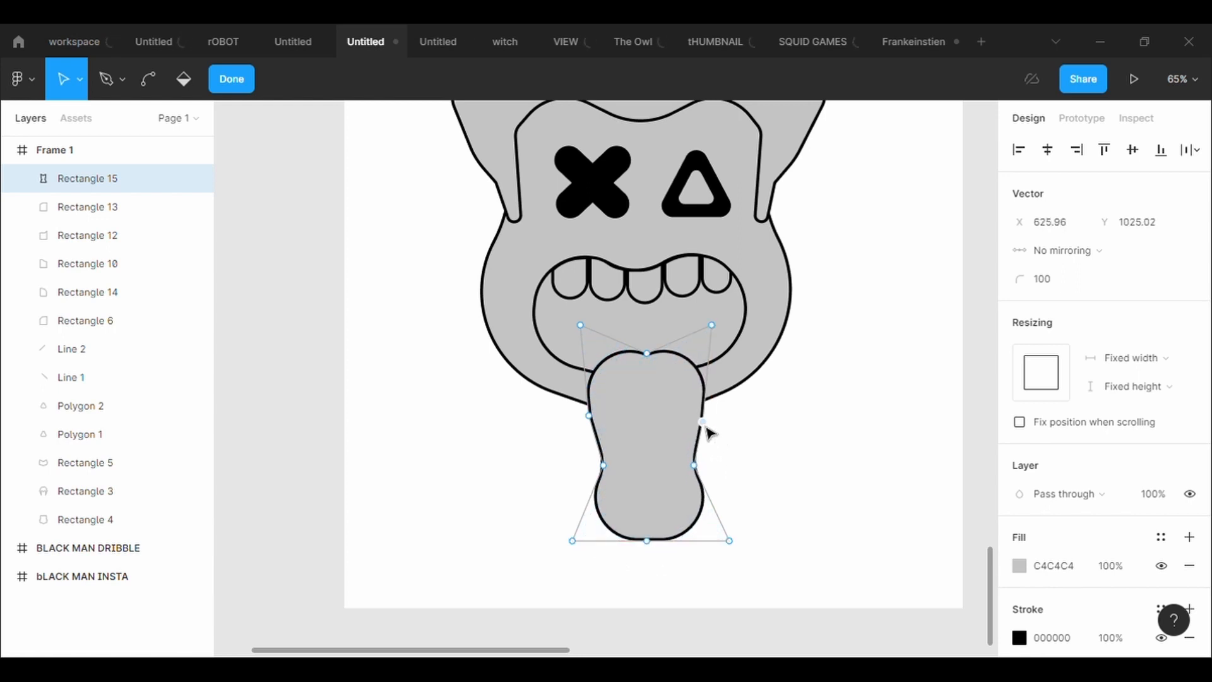
click(590, 418)
drag(594, 428, 598, 428)
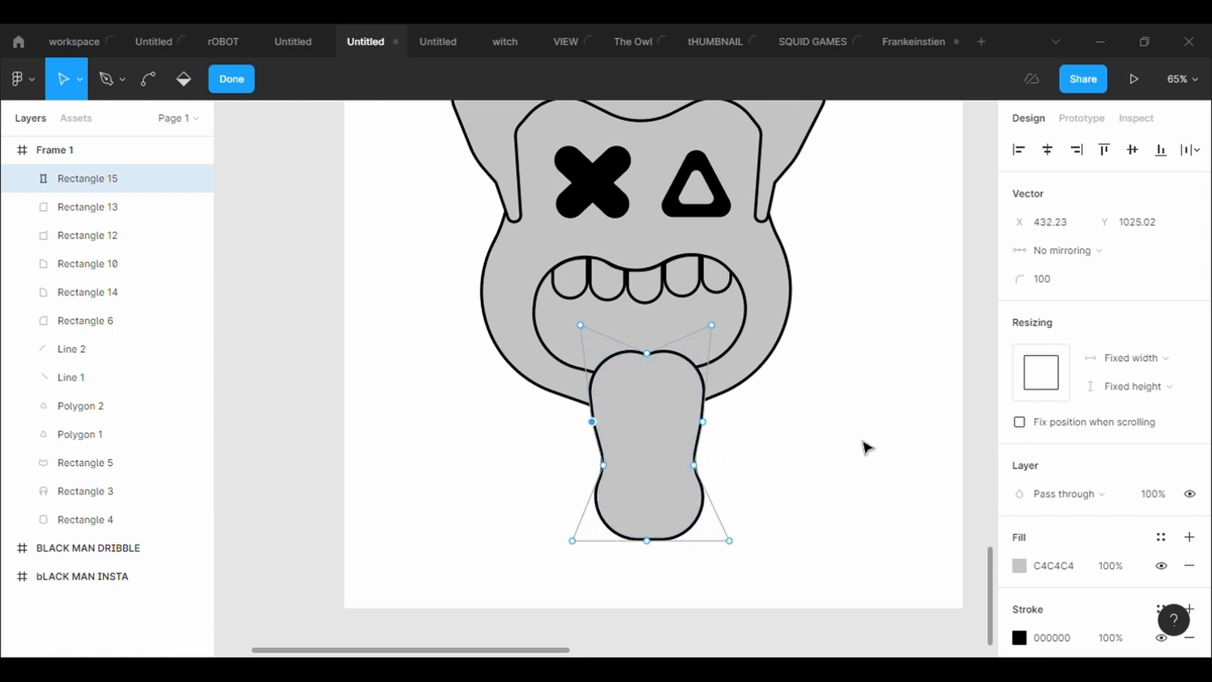
drag(733, 531, 720, 545)
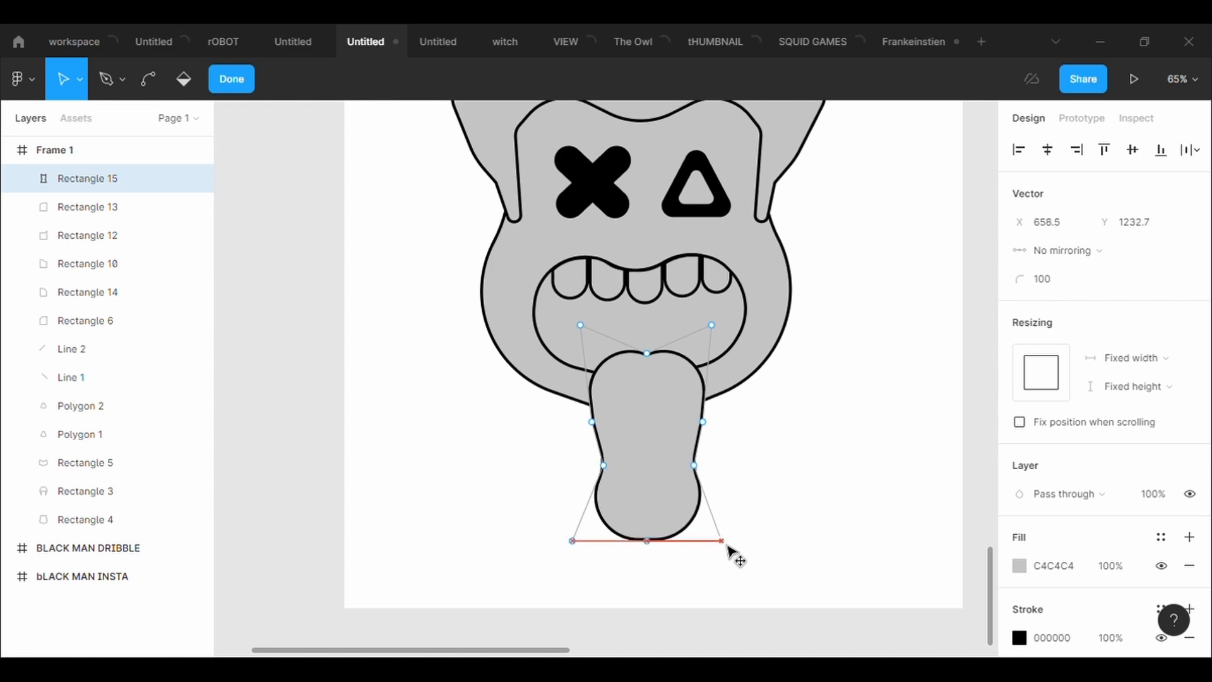
click(822, 506)
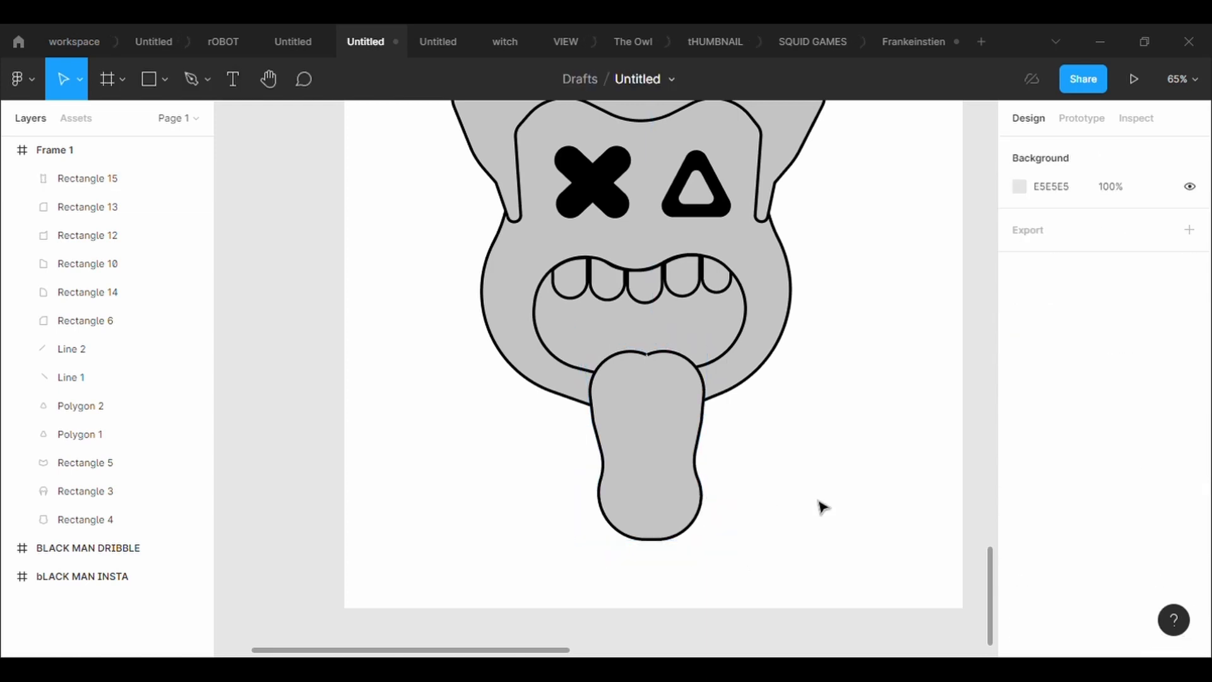
Set a corner radius of 3 on the notch point in the tongue's top edge
double_click(650, 373)
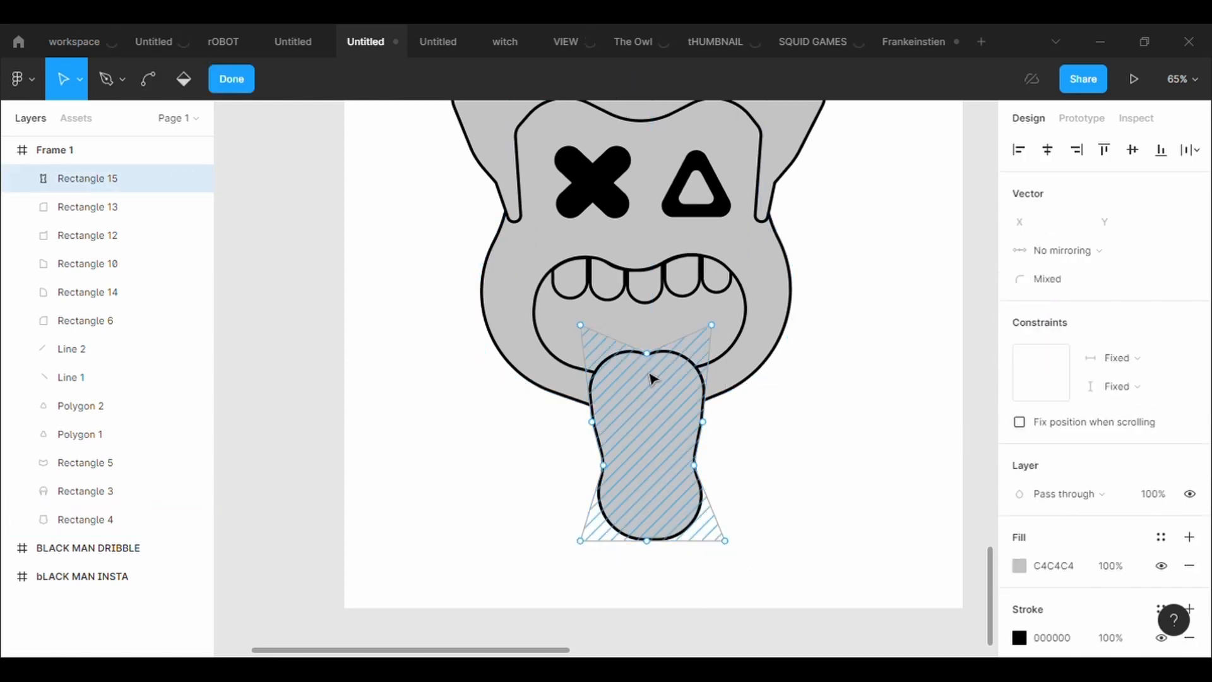
click(1074, 286)
text(3)
key(Return)
click(871, 396)
Draw a centre line about 221 long down the tongue from the notch, with a black stroke width of 5, and bow it left
scroll(871, 396, up, 2)
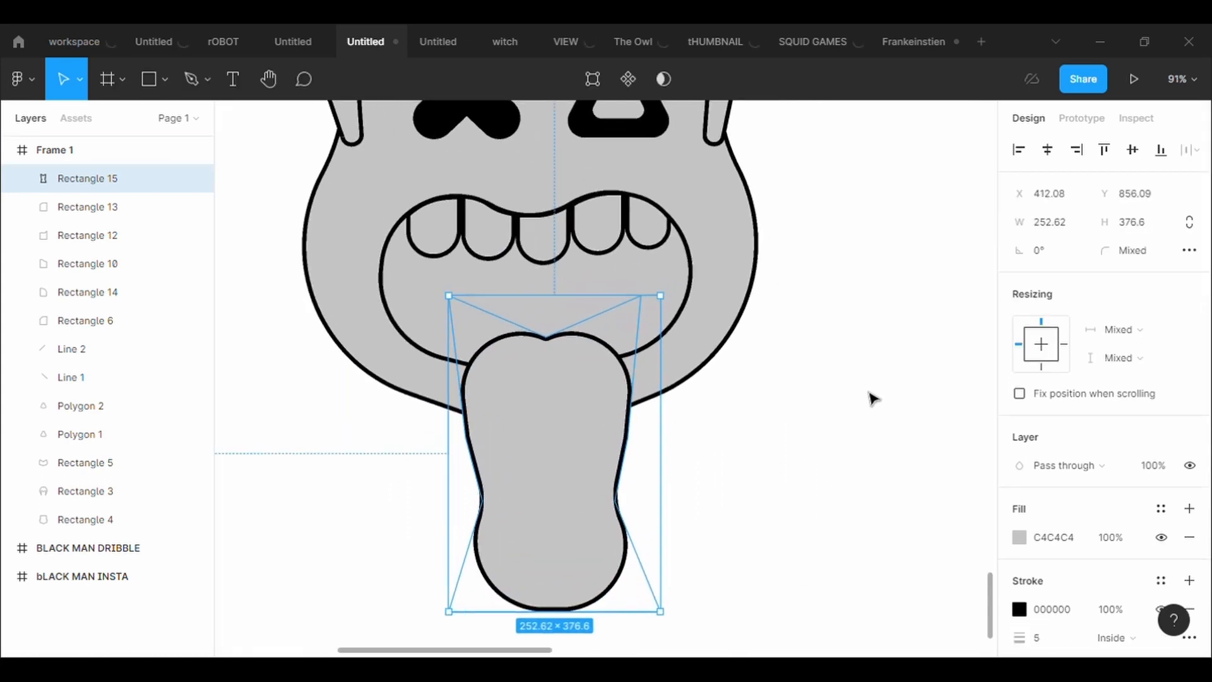
scroll(871, 396, down, 1)
click(197, 93)
click(548, 252)
click(548, 438)
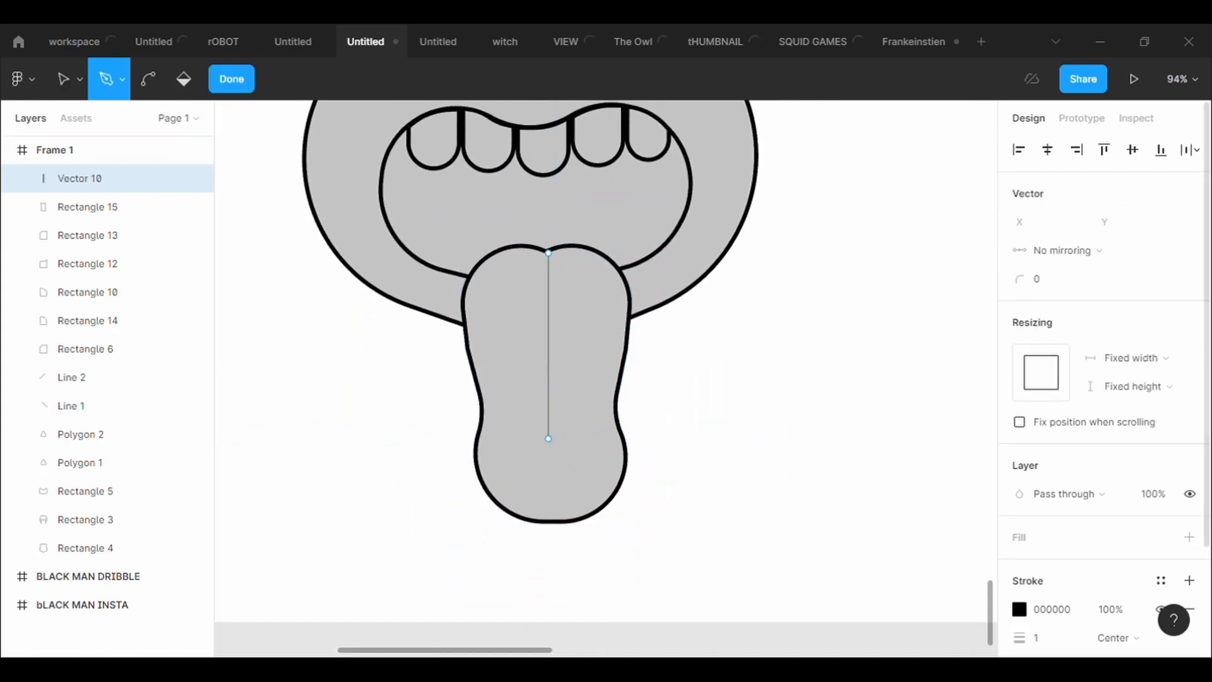
key(ctrl)
mouse_move(548, 350)
mouse_down()
mouse_move(535, 358)
mouse_move(549, 349)
mouse_up()
key(Escape)
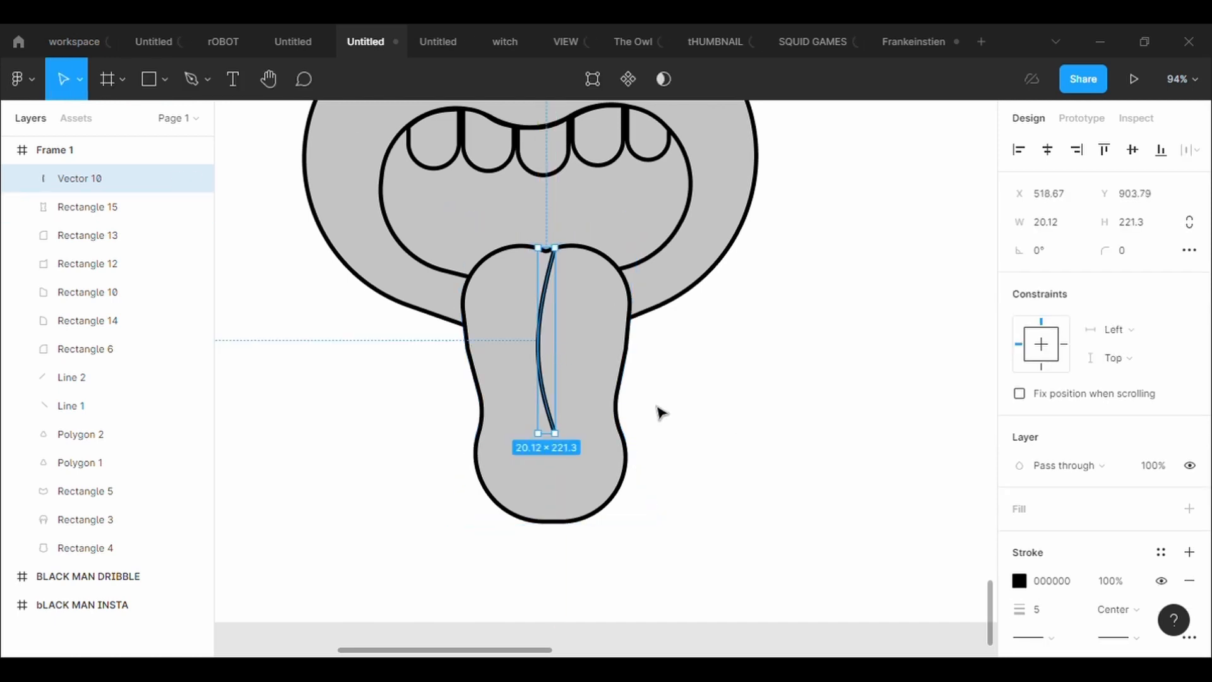
Bend the tongue's centre line more strongly in its upper part so the curve peaks closer to the notch
key(Return)
key(ctrl)
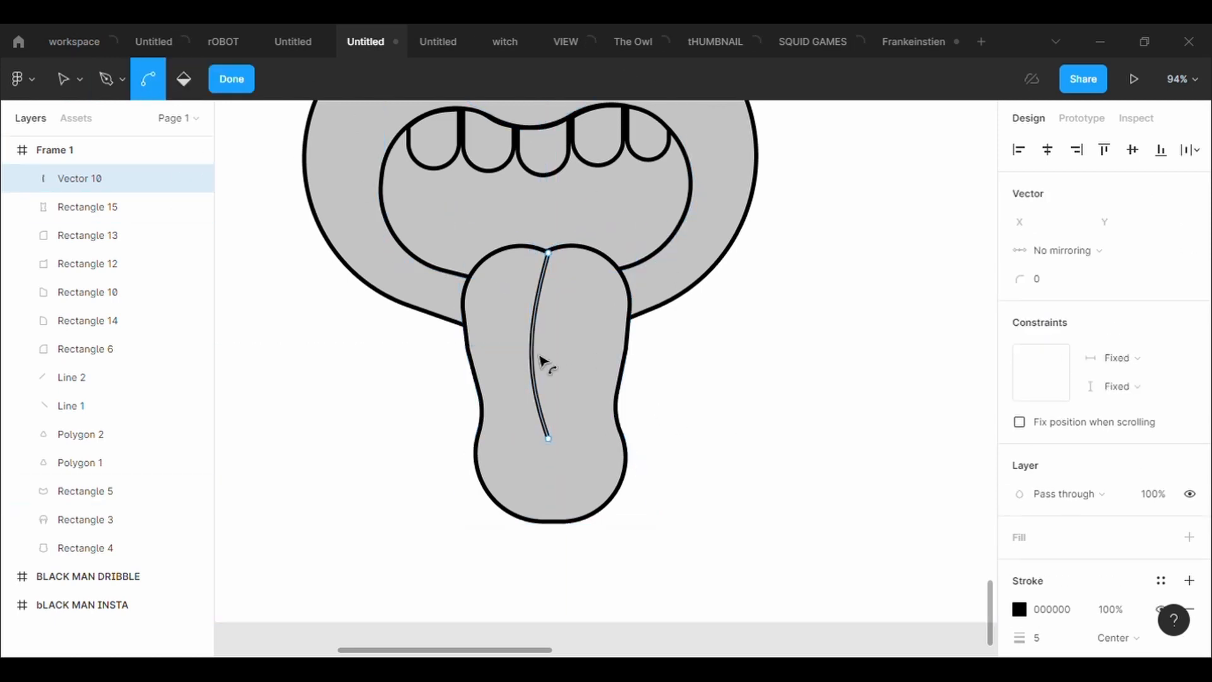
drag(548, 360, 536, 325)
key(Escape)
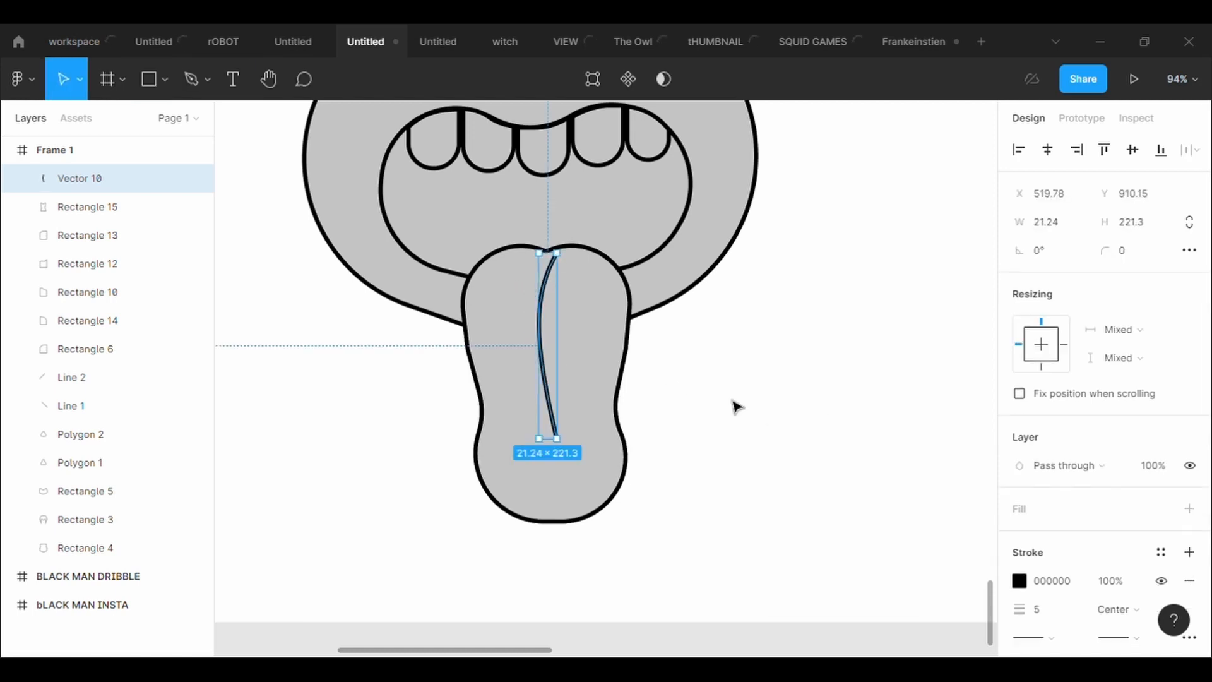
Give the tongue's centre line round end caps
scroll(1067, 473, down, 3)
click(1042, 503)
click(1075, 617)
Place the top end of the tongue's centre line exactly on the notch in the tongue's top edge
click(592, 79)
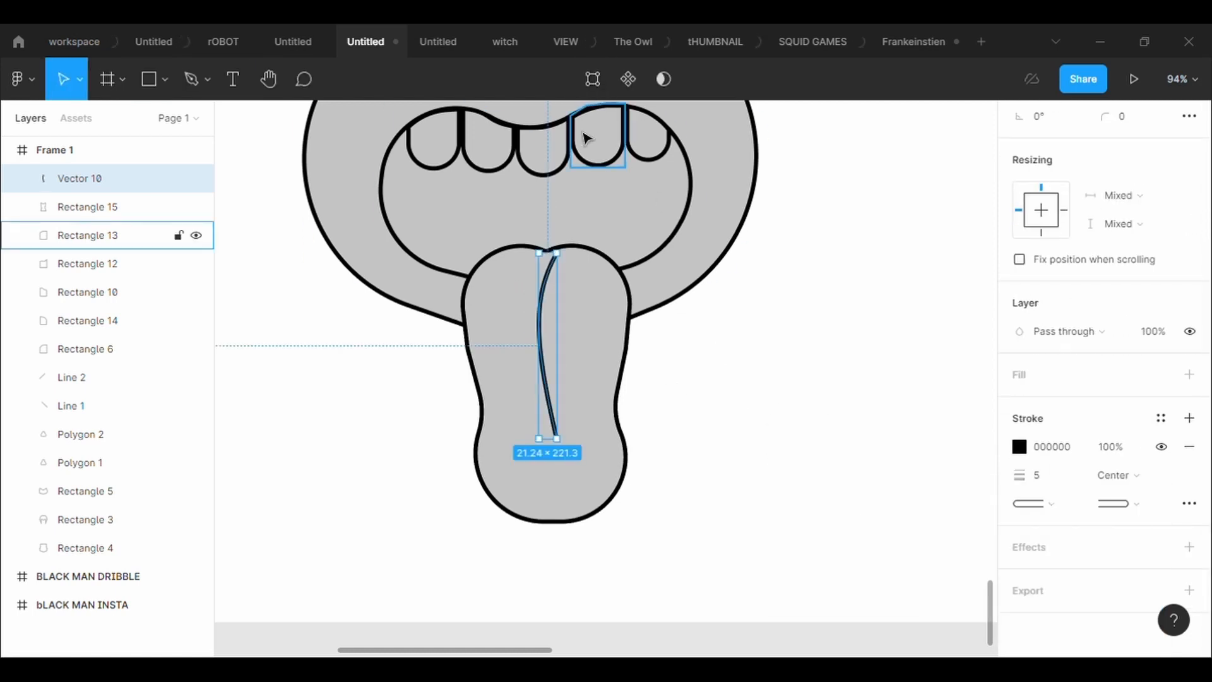
scroll(666, 290, up, 3)
click(460, 225)
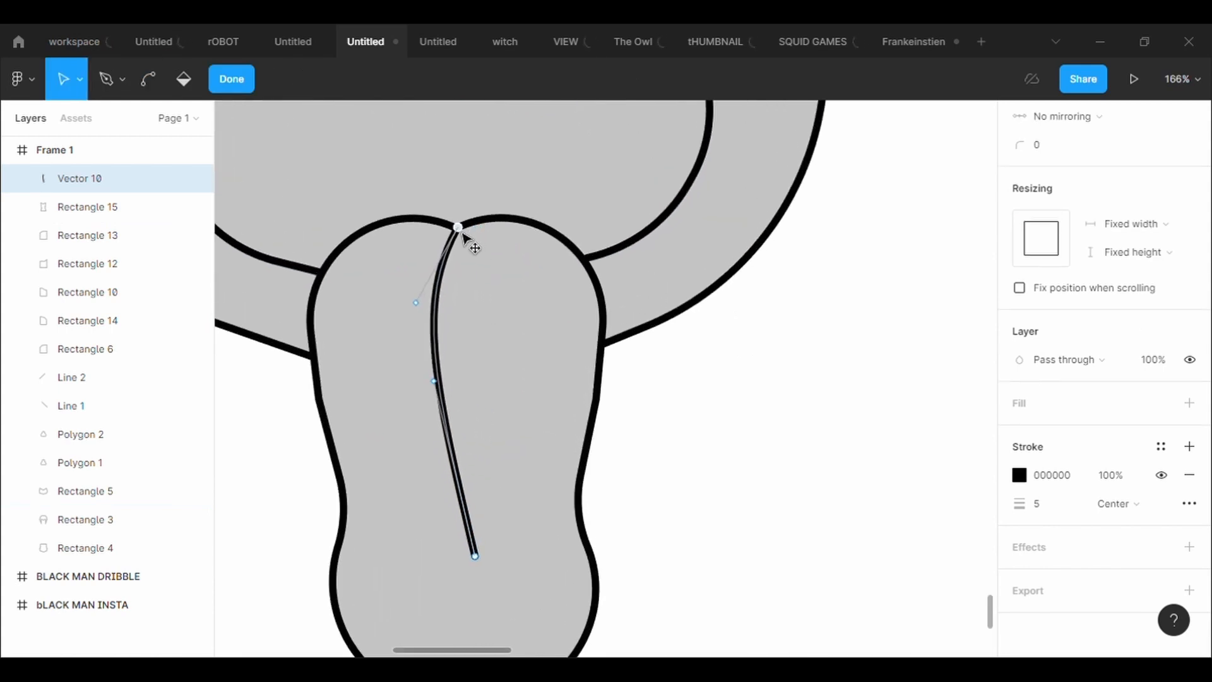
key(Escape)
key(Return)
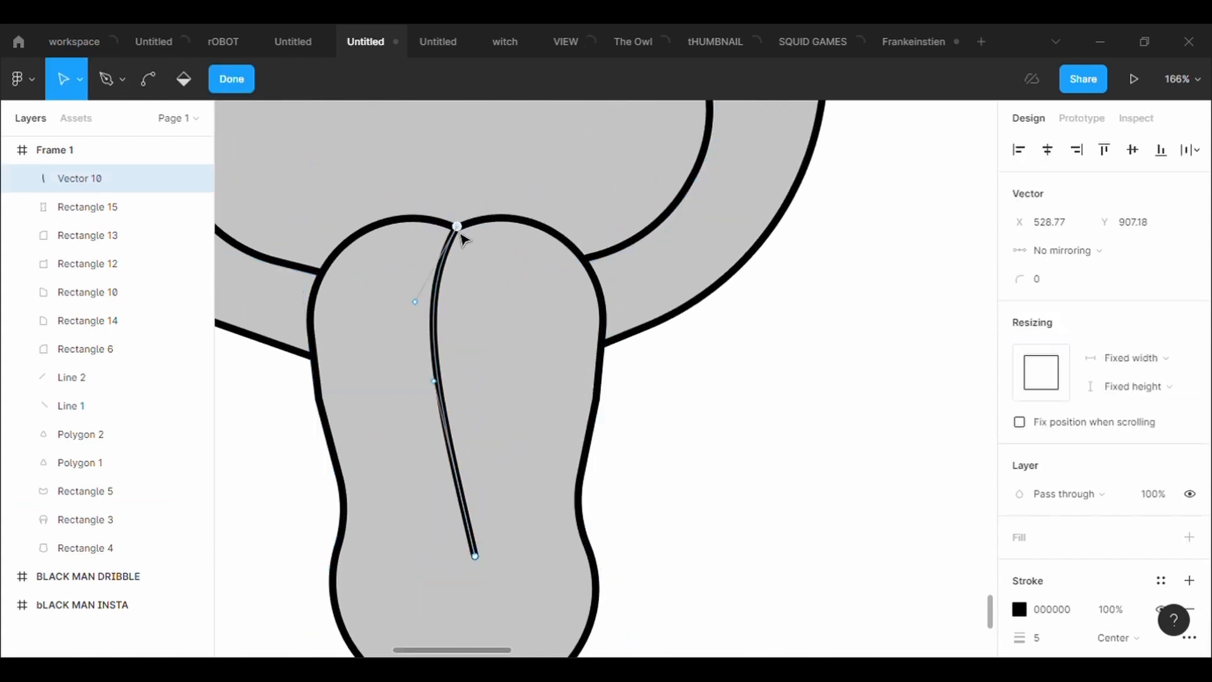
click(455, 229)
key(Escape)
scroll(867, 540, down, 5)
click(867, 540)
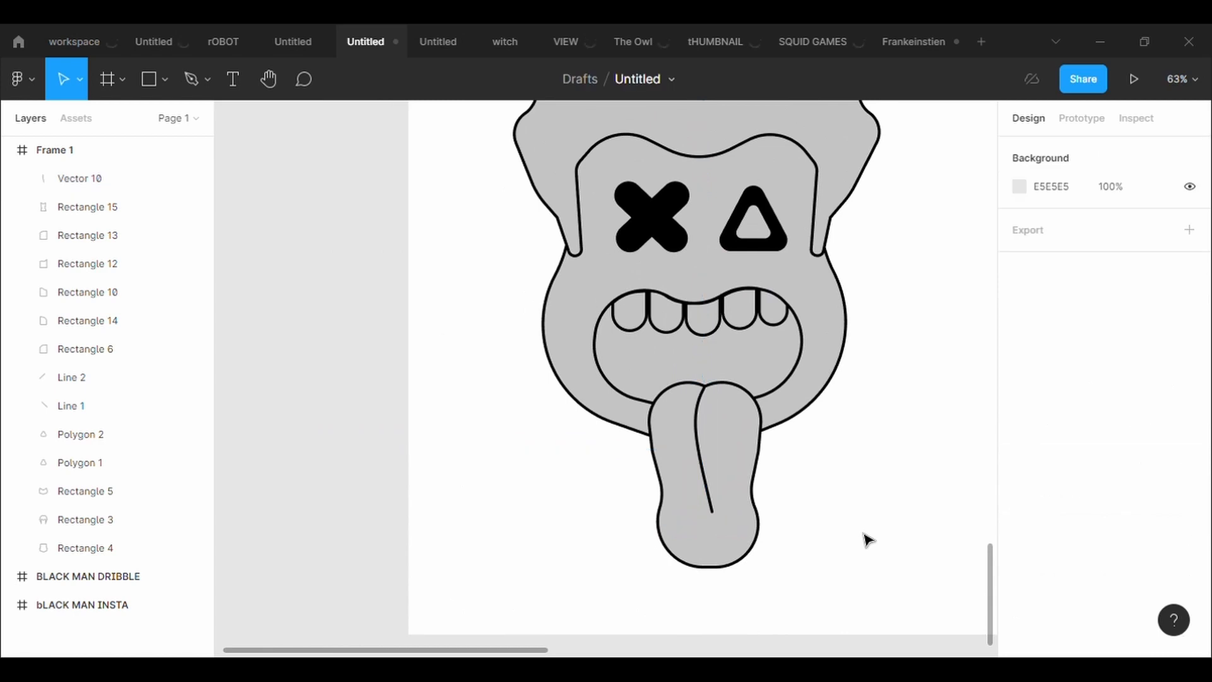
Refine the bend in the upper part of the tongue's centre line
drag(796, 589, 667, 481)
click(887, 505)
scroll(871, 500, up, 3)
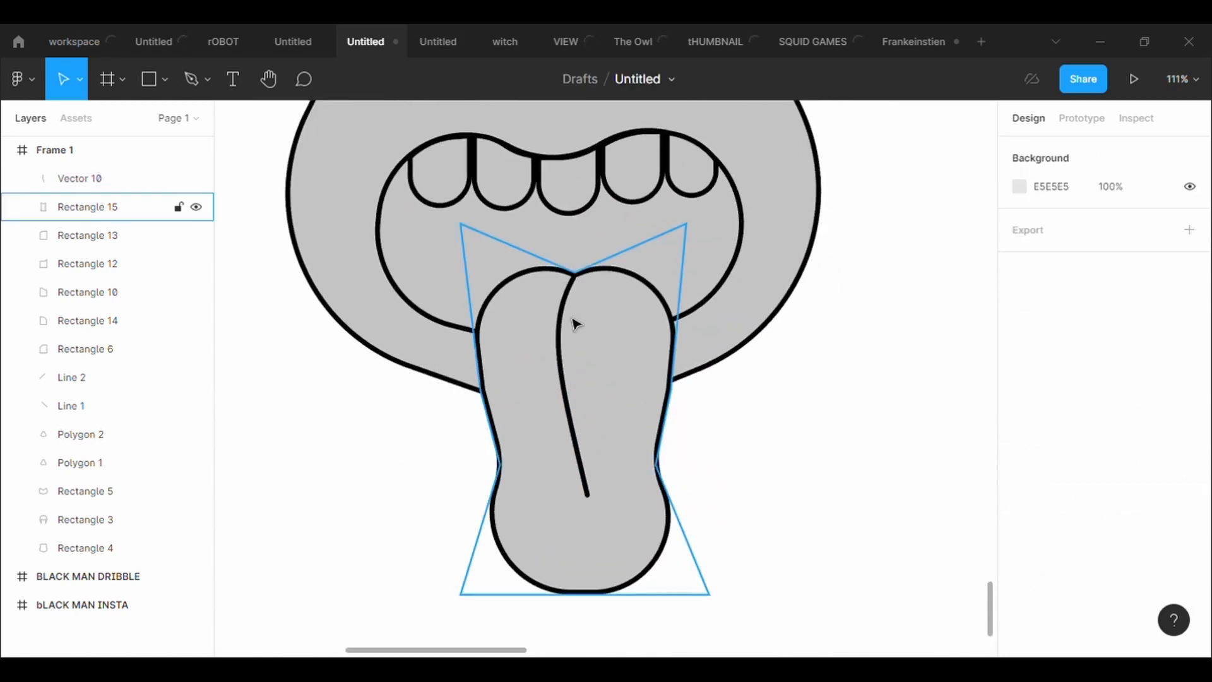
click(565, 322)
click(593, 79)
click(163, 94)
drag(560, 315, 564, 318)
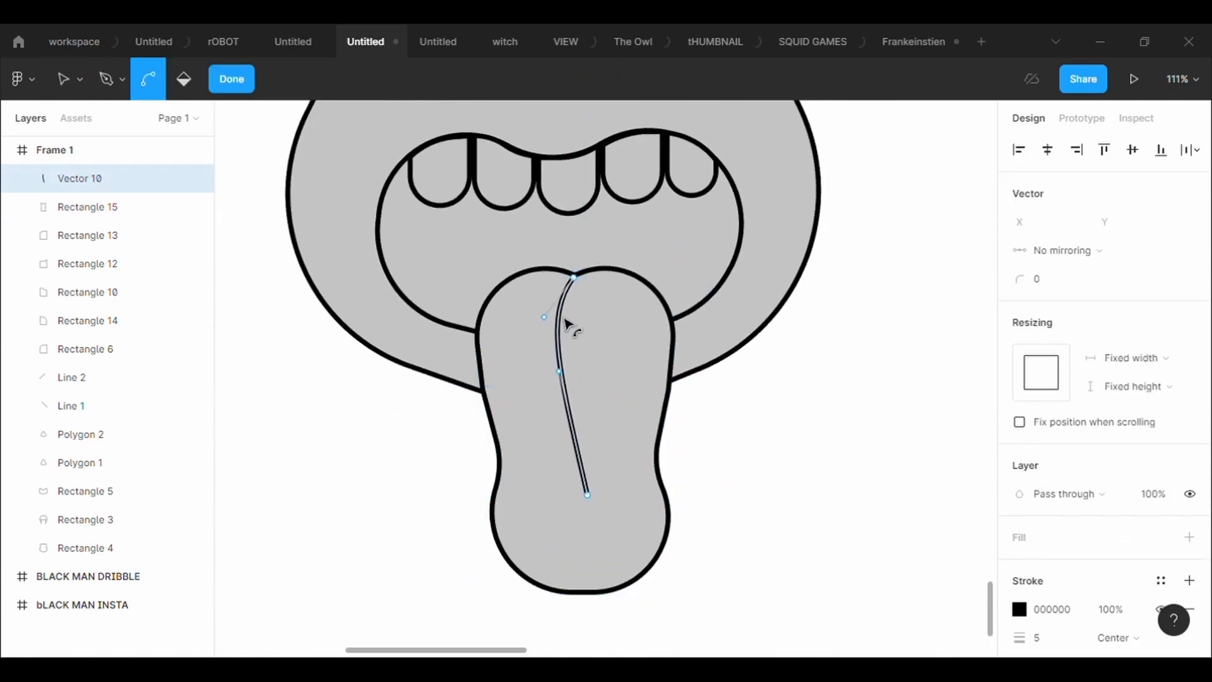
key(Escape)
key(Escape)
Fine-tune the tongue outline by adjusting its left side points and the points along its bottom edge
scroll(755, 523, down, 4)
scroll(755, 524, up, 3)
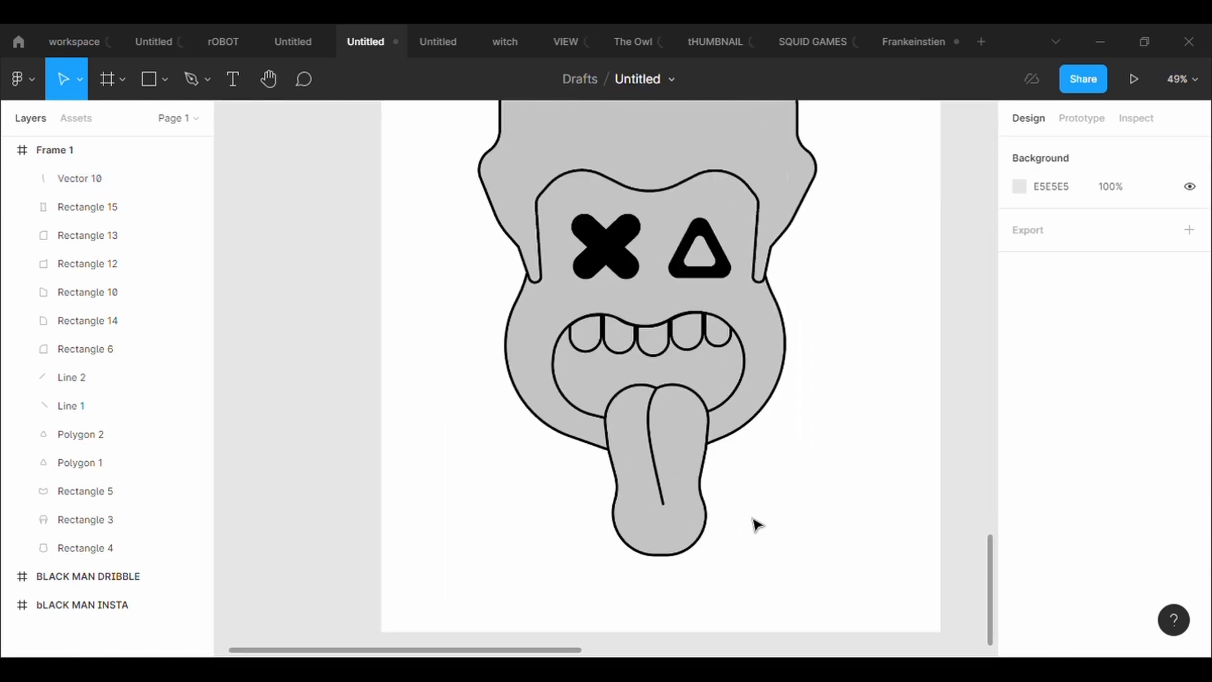
click(636, 449)
click(593, 80)
drag(590, 440, 582, 440)
click(598, 487)
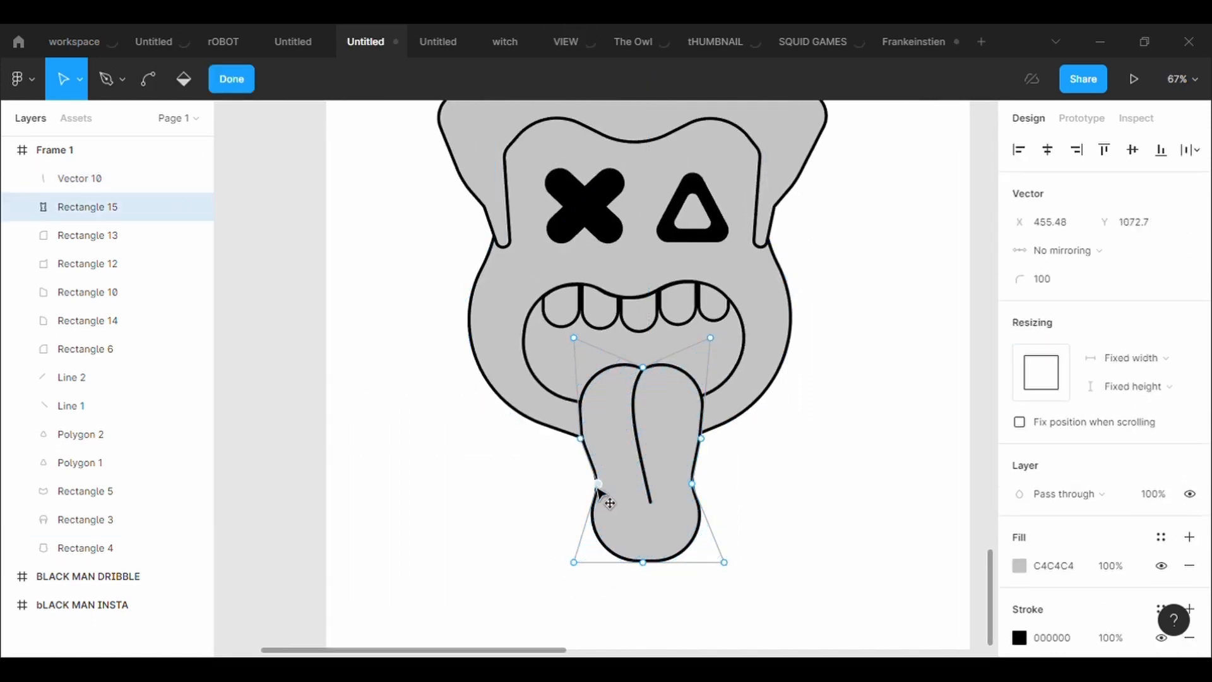
click(655, 559)
drag(643, 562, 711, 559)
double_click(811, 588)
Reshape the tongue's centre line into a smoother, stronger leftward curve with its lower end still on the tongue's middle
scroll(814, 593, down, 2)
double_click(706, 535)
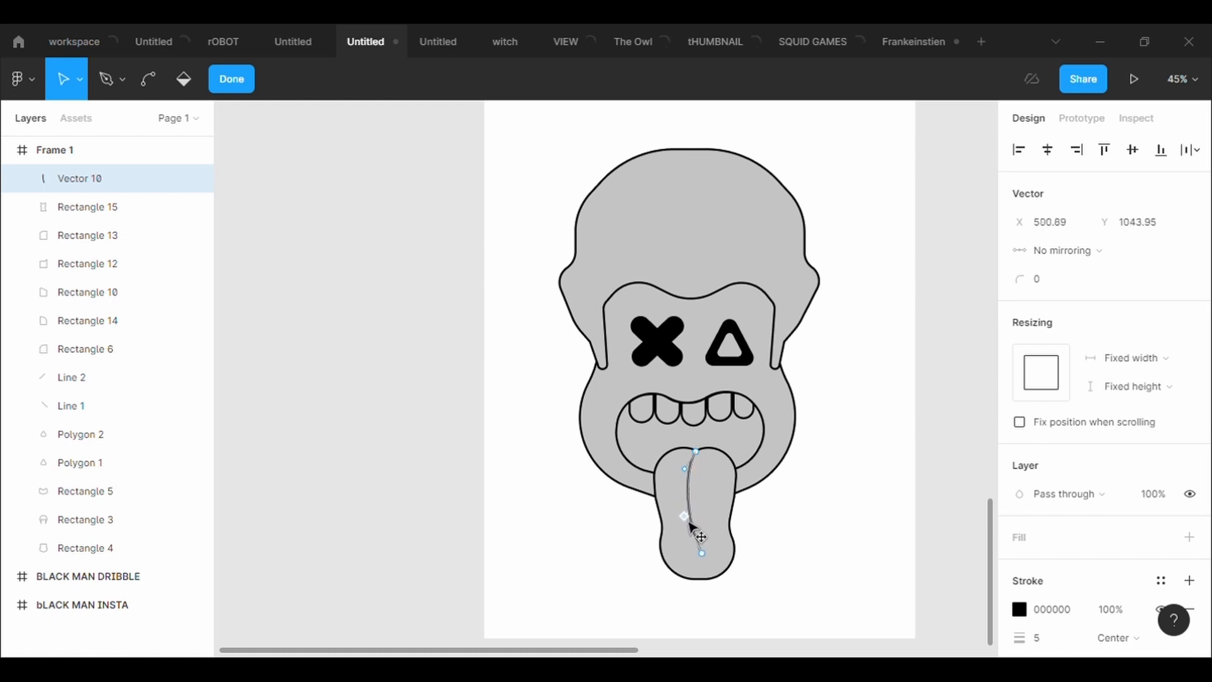
double_click(819, 547)
scroll(819, 548, down, 1)
click(711, 539)
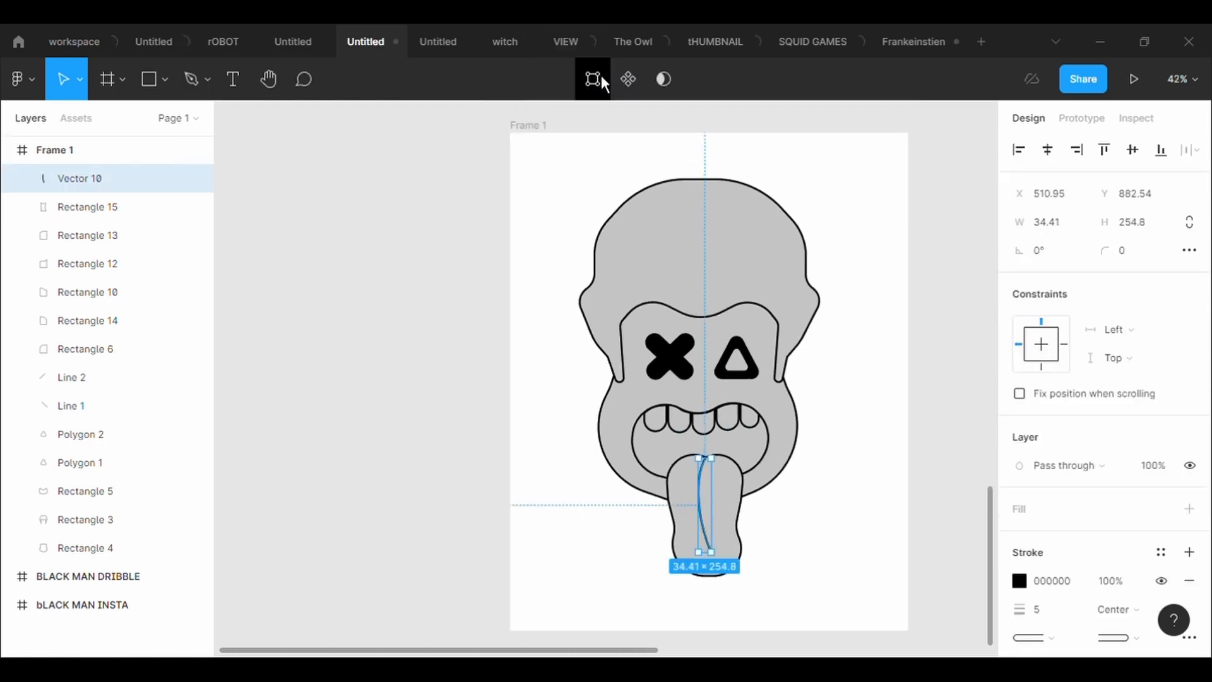
double_click(707, 548)
click(778, 533)
click(777, 533)
scroll(779, 534, up, 4)
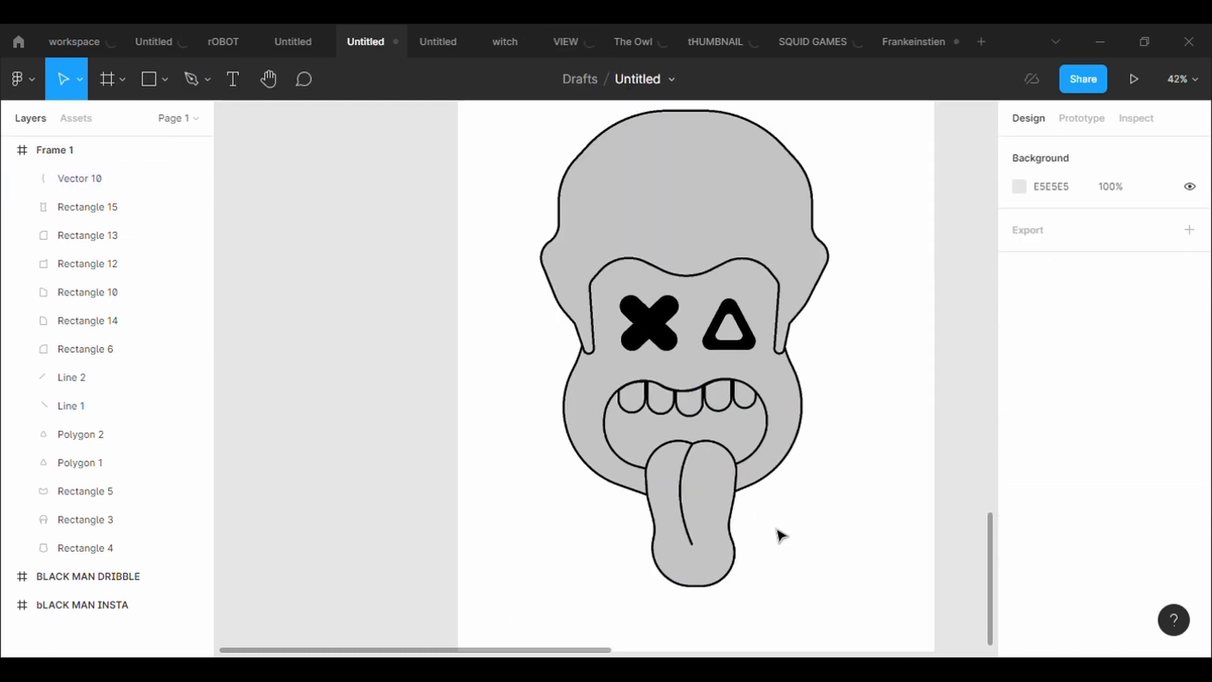
Adjust the side points of the tongue outline to refine its upper sides and the narrowing at its waist
double_click(715, 367)
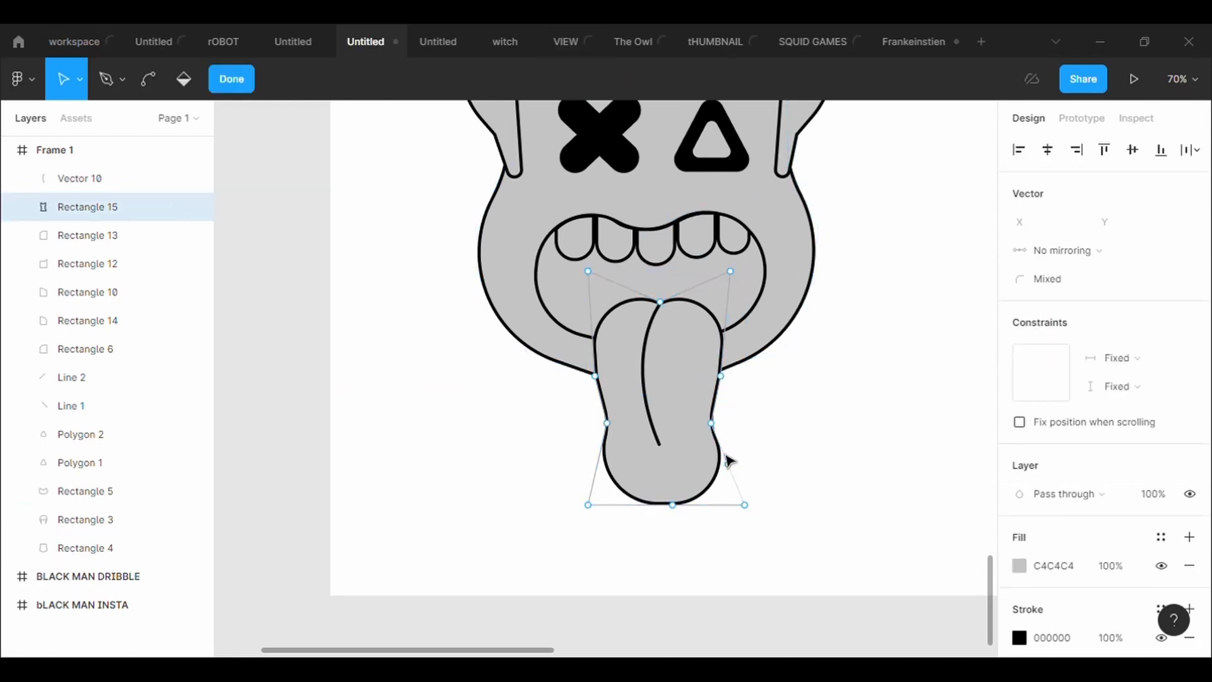
mouse_move(720, 429)
mouse_down()
mouse_move(736, 431)
mouse_move(720, 417)
mouse_up()
key(ctrl+z)
click(712, 424)
drag(606, 423, 602, 416)
drag(721, 376, 730, 376)
drag(595, 377, 592, 352)
mouse_move(730, 376)
mouse_down()
mouse_move(731, 352)
mouse_move(737, 399)
mouse_up()
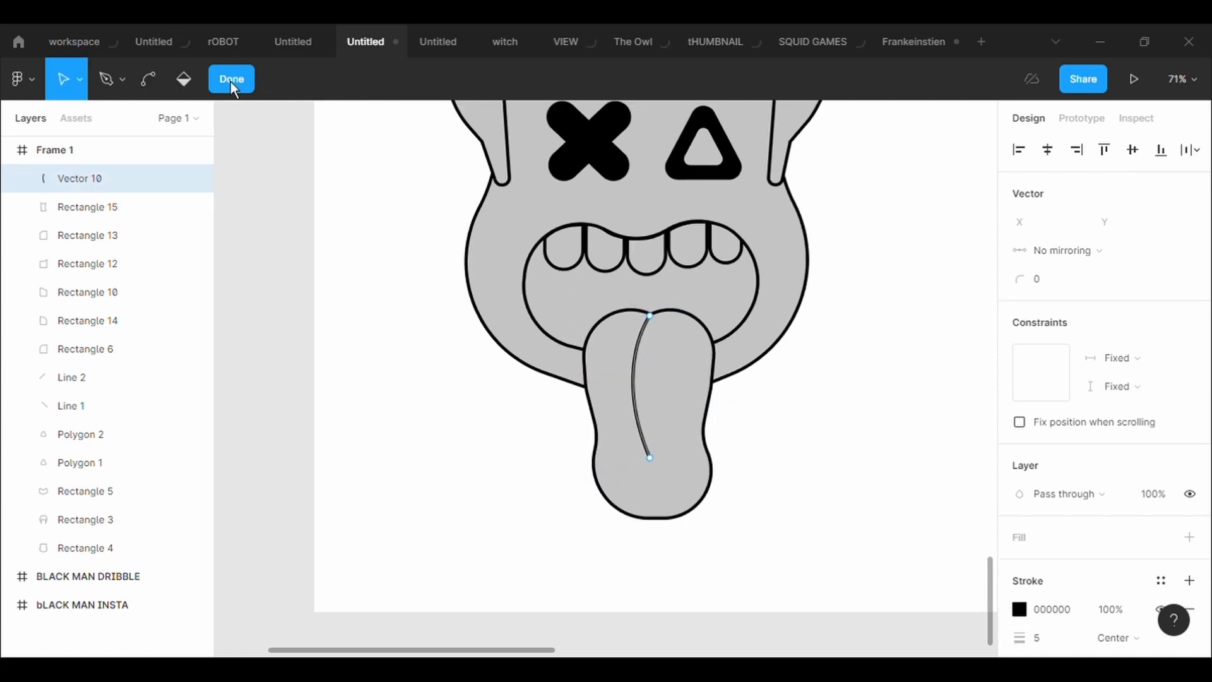
Flatten the curve of the tongue's centre line slightly with the Bend tool
click(148, 79)
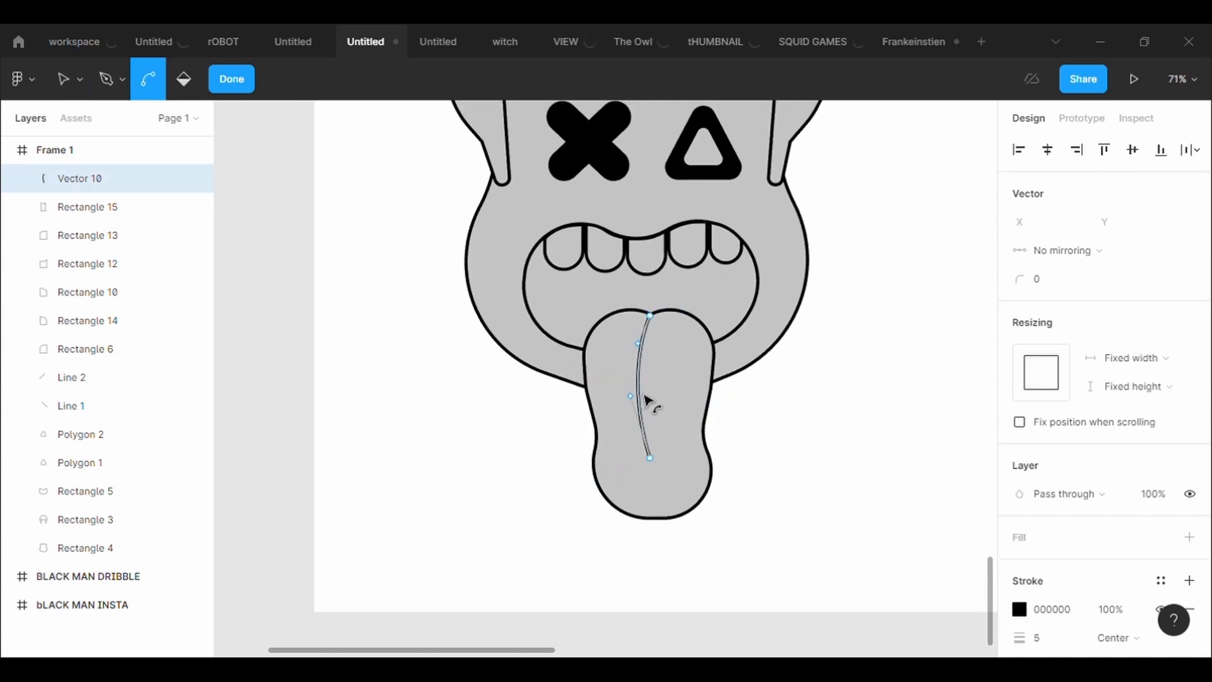
key(Escape)
key(Escape)
scroll(830, 454, down, 5)
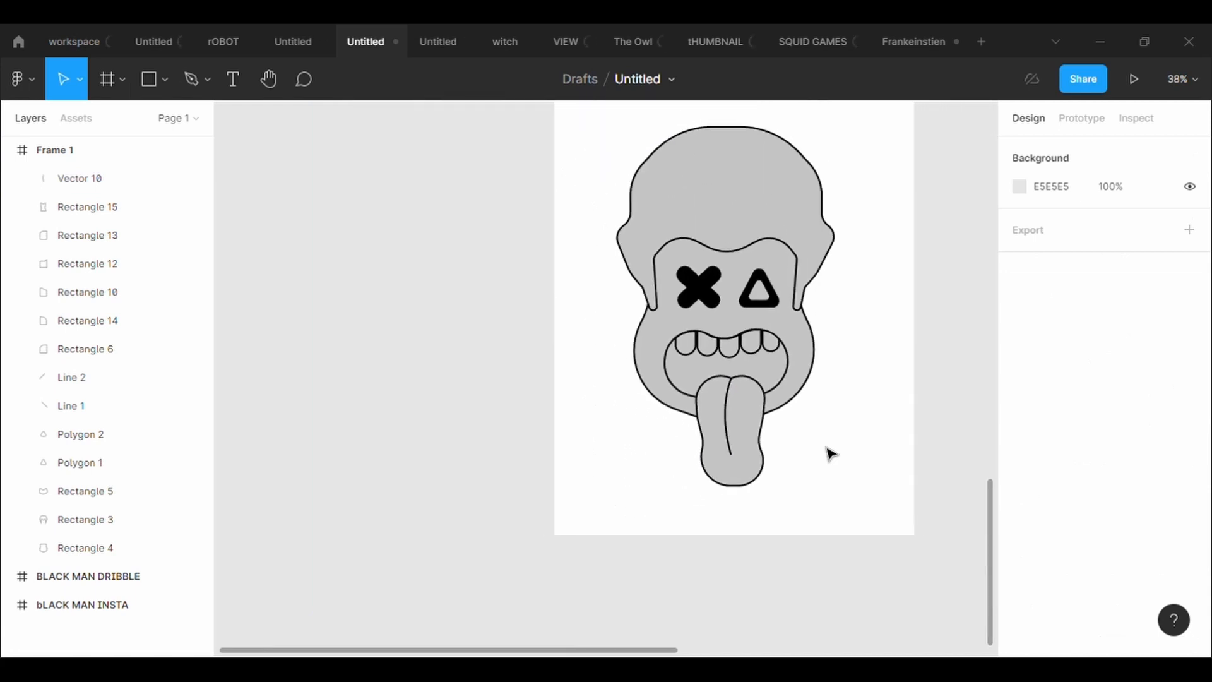
Duplicate the leftmost upper tooth, flip it vertically and place it on the mouth's lower edge left of the tongue
scroll(830, 455, up, 2)
scroll(830, 455, up, 3)
click(549, 249)
key(ctrl+c)
key(ctrl+v)
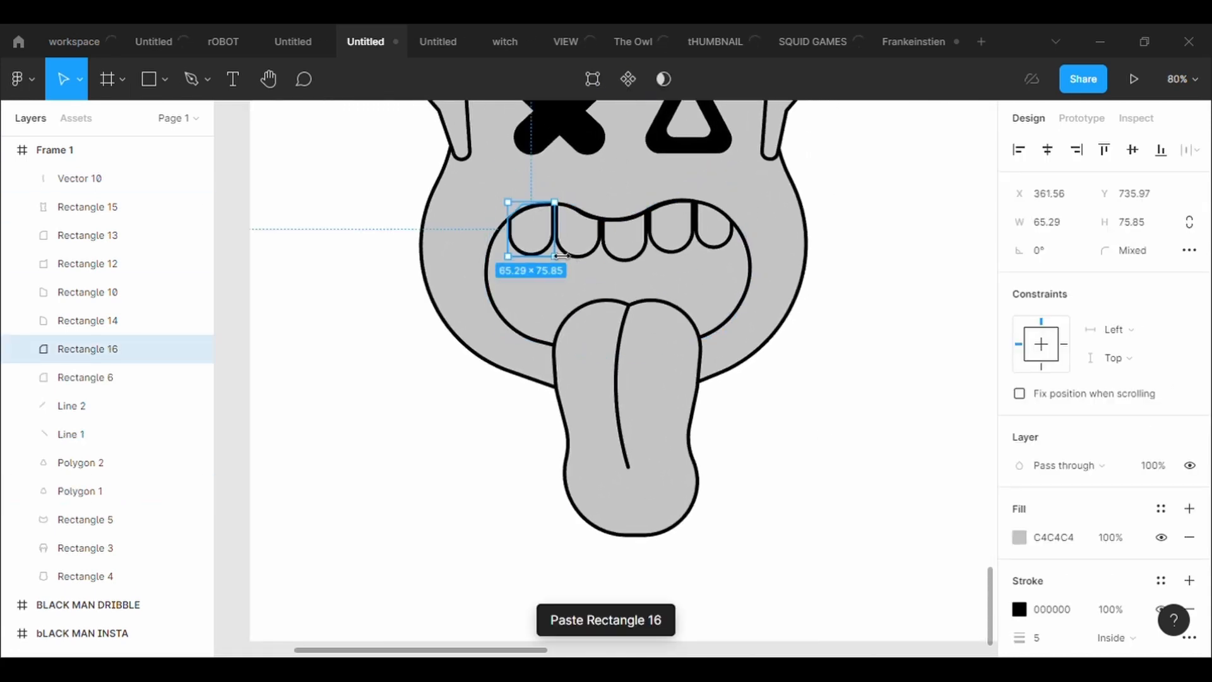
drag(545, 253, 554, 332)
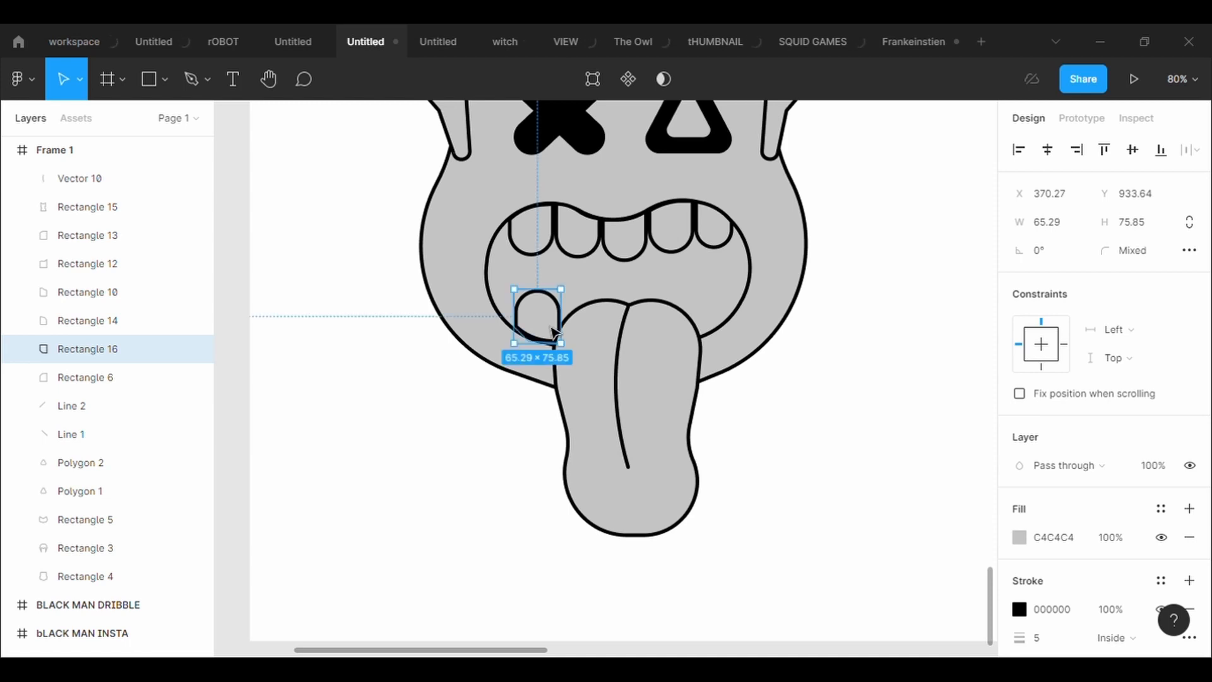
Adjust the bottom corner points of the lower-left tooth so its base follows the mouth outline and tucks against the tongue
scroll(554, 332, up, 5)
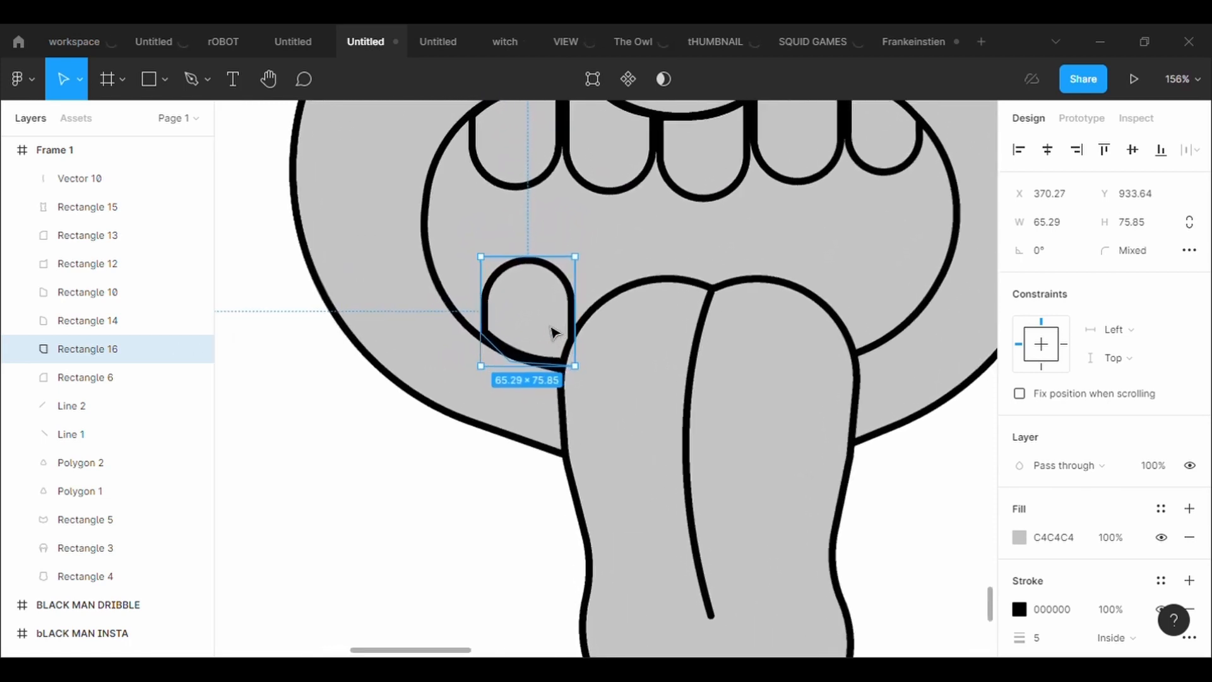
double_click(477, 337)
drag(462, 344, 457, 349)
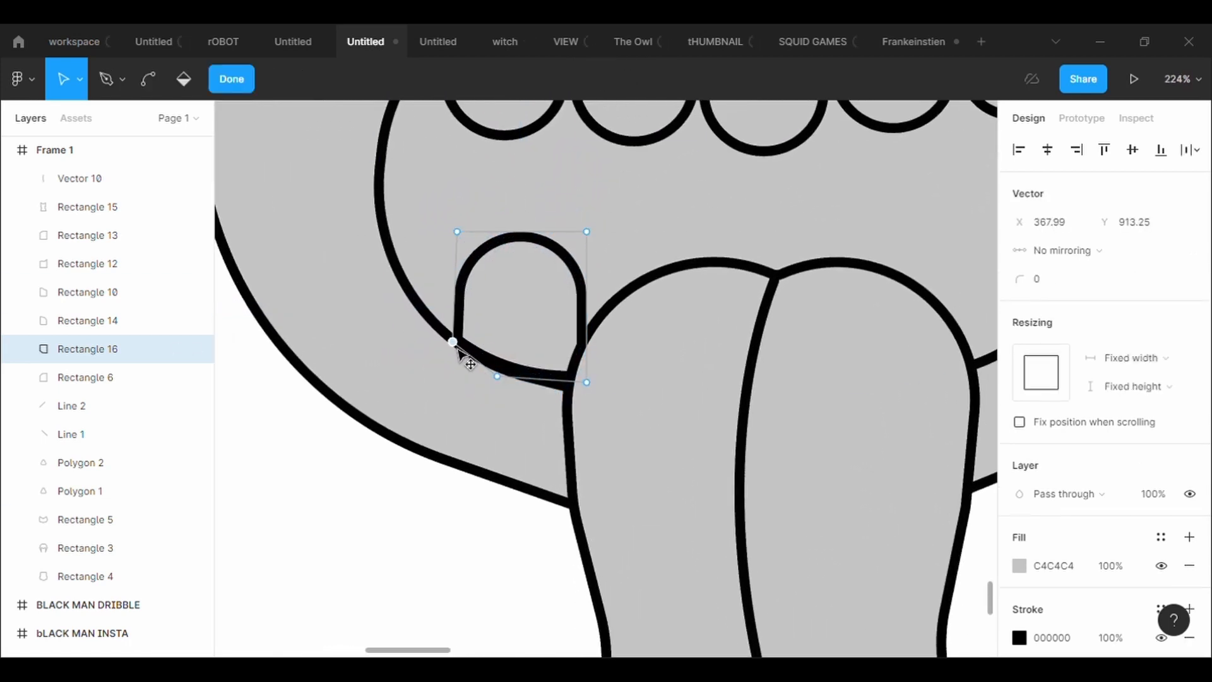
drag(588, 383, 591, 404)
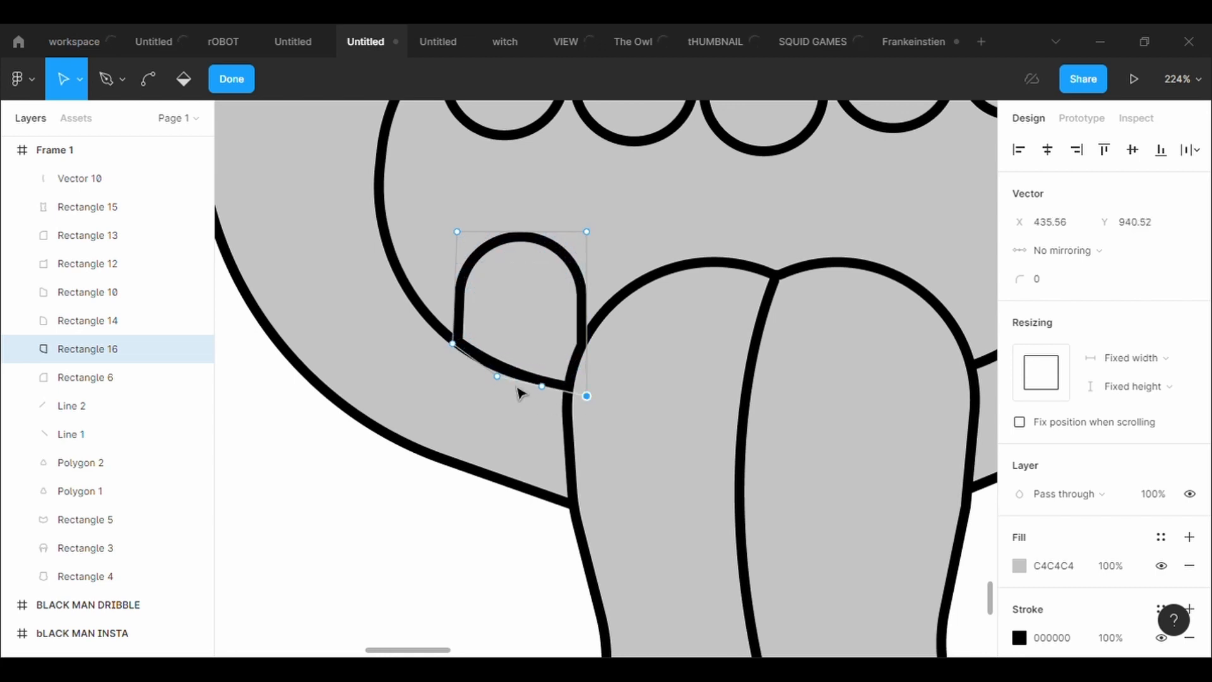
key(Escape)
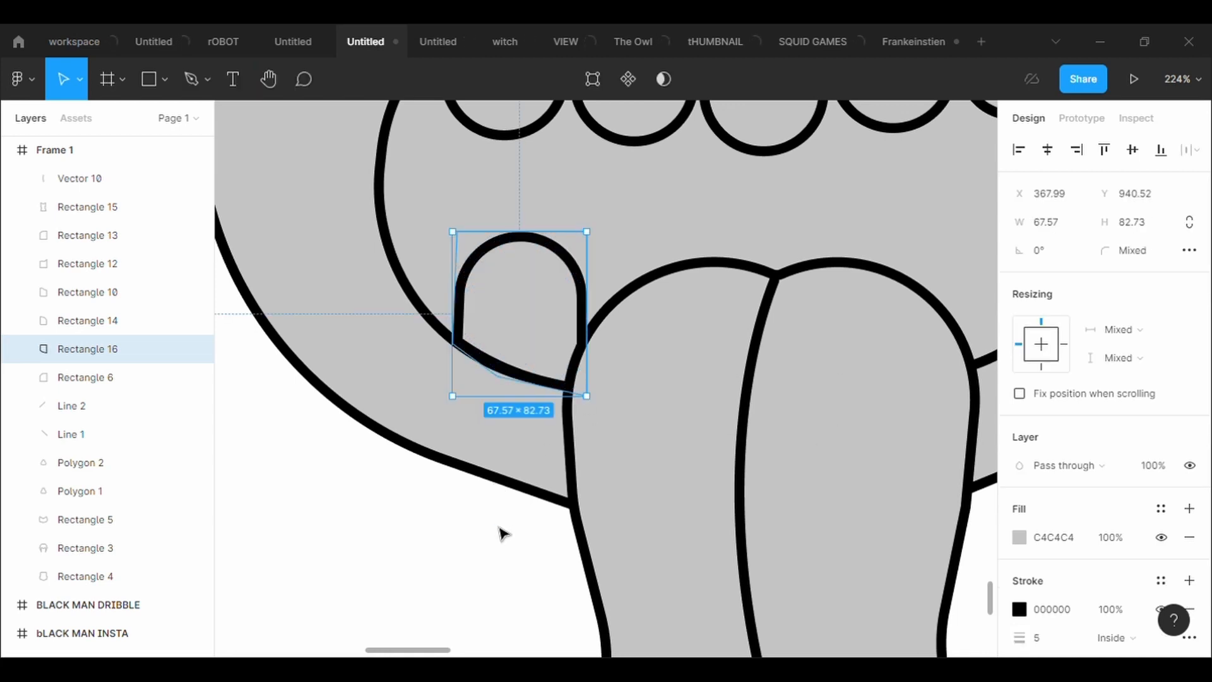
click(502, 533)
Add a horizontally mirrored lower tooth right of the tongue and fit its bottom corners to the mouth outline
scroll(501, 534, down, 5)
key(ctrl+v)
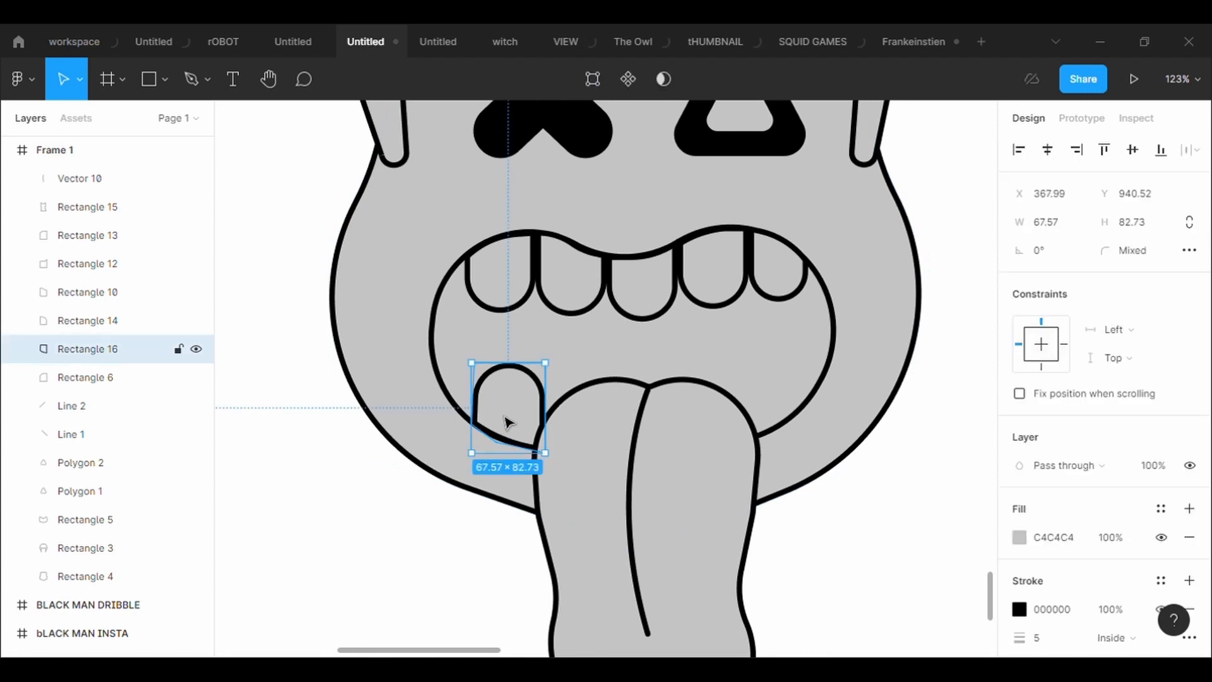
key(shift+h)
drag(509, 425, 811, 410)
key(Return)
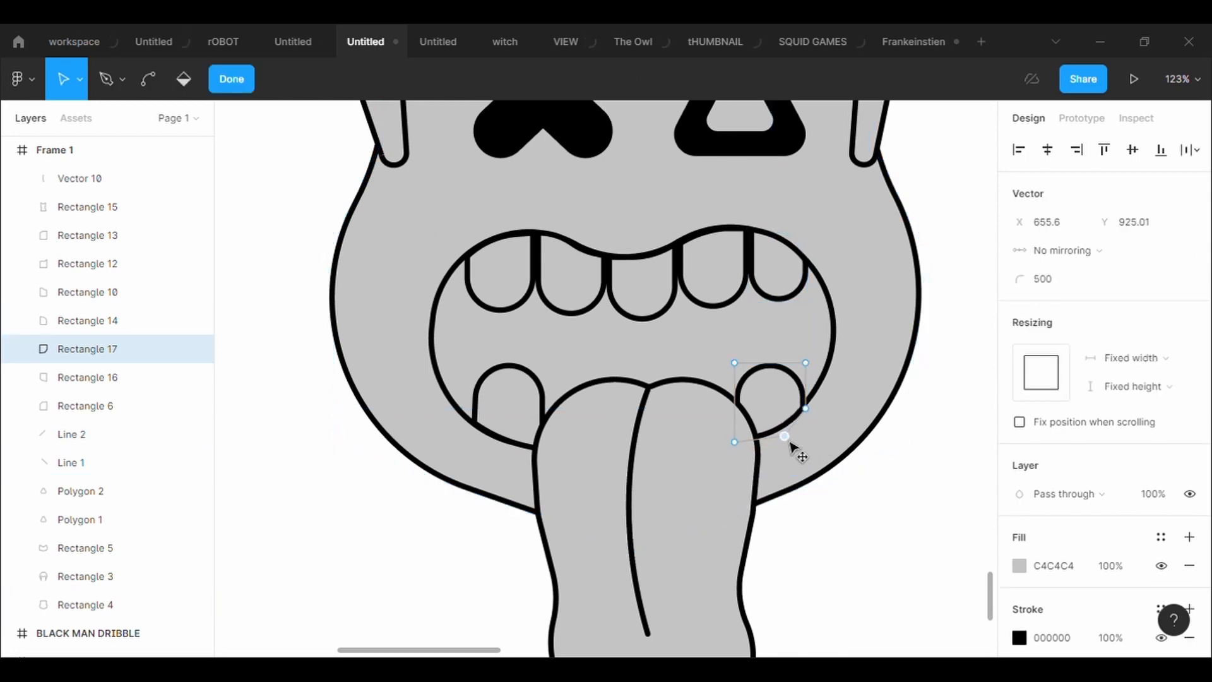
click(927, 528)
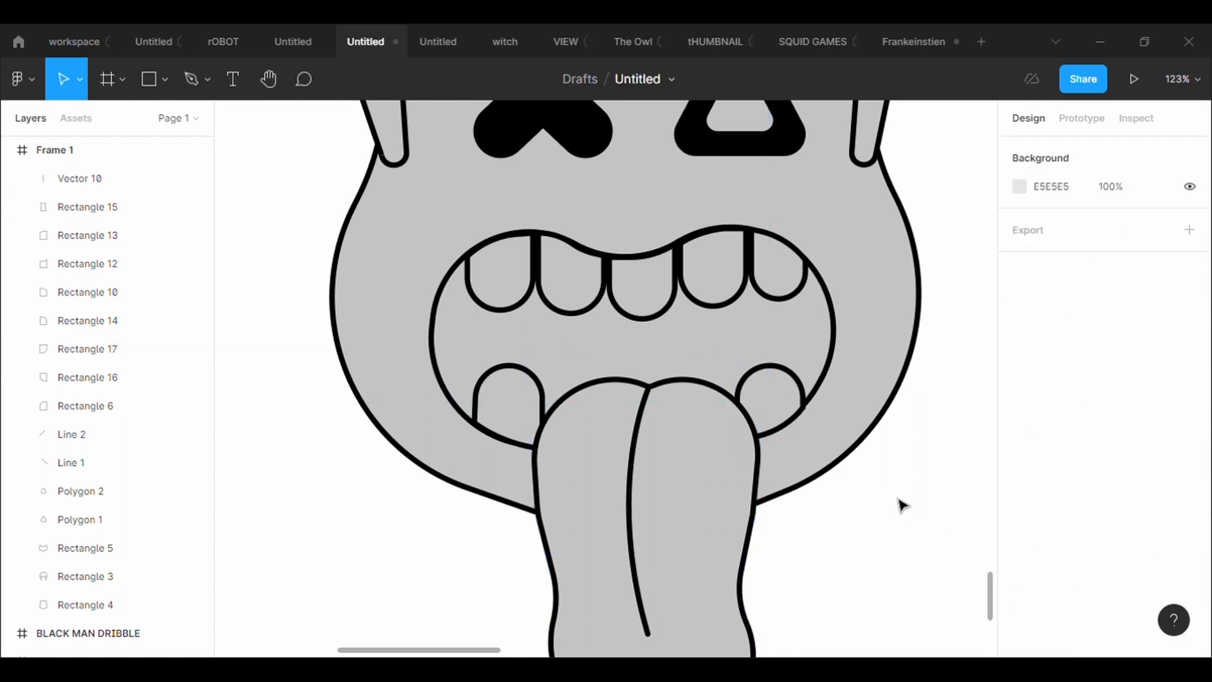
Move the tongue and its centre line together up and slightly left, closer to the upper teeth
scroll(902, 505, down, 3)
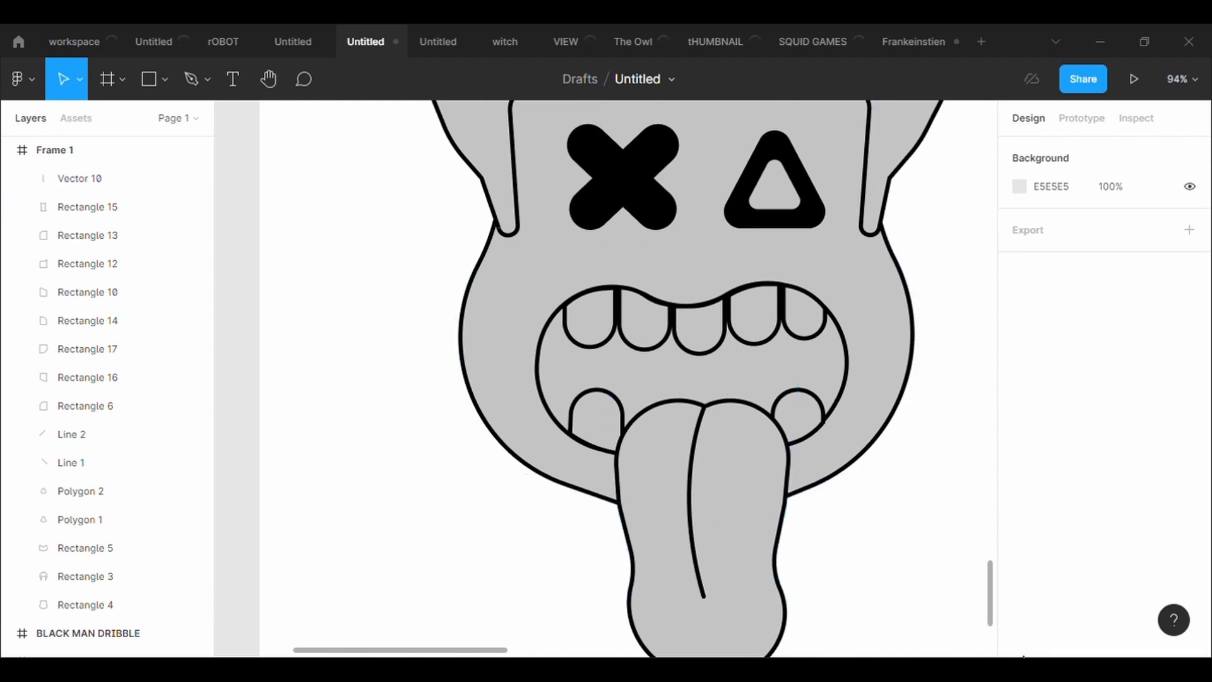
scroll(911, 597, up, 1)
drag(860, 638, 650, 478)
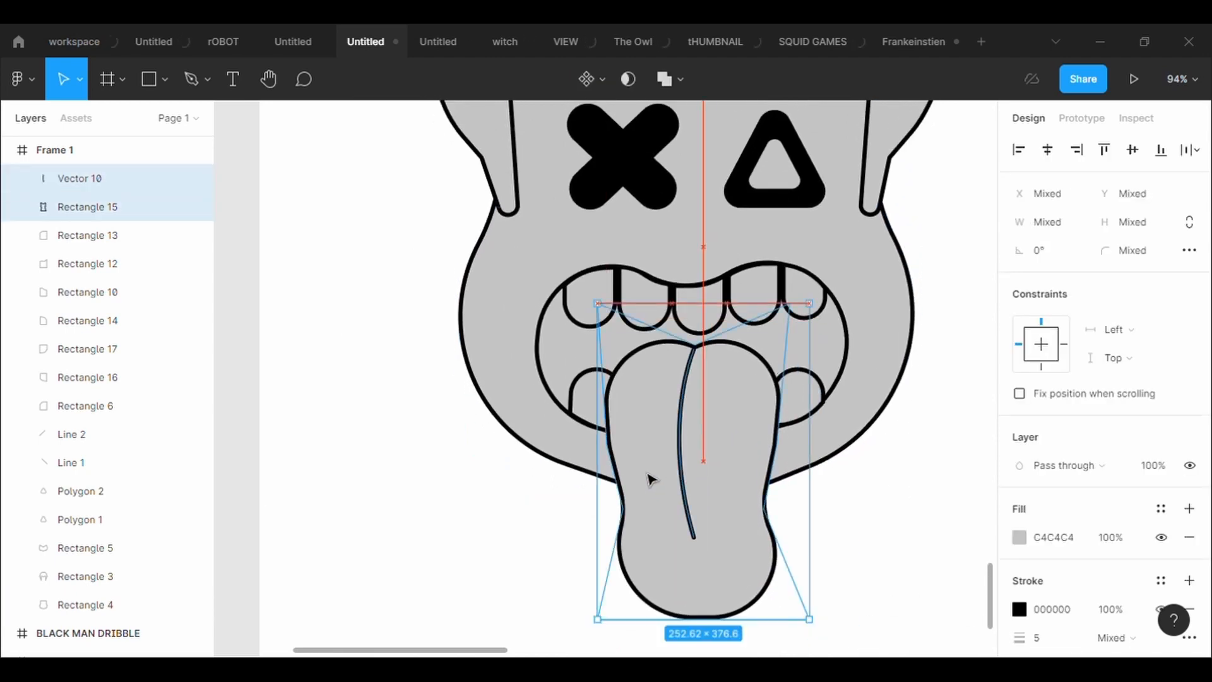
click(862, 560)
scroll(863, 560, down, 5)
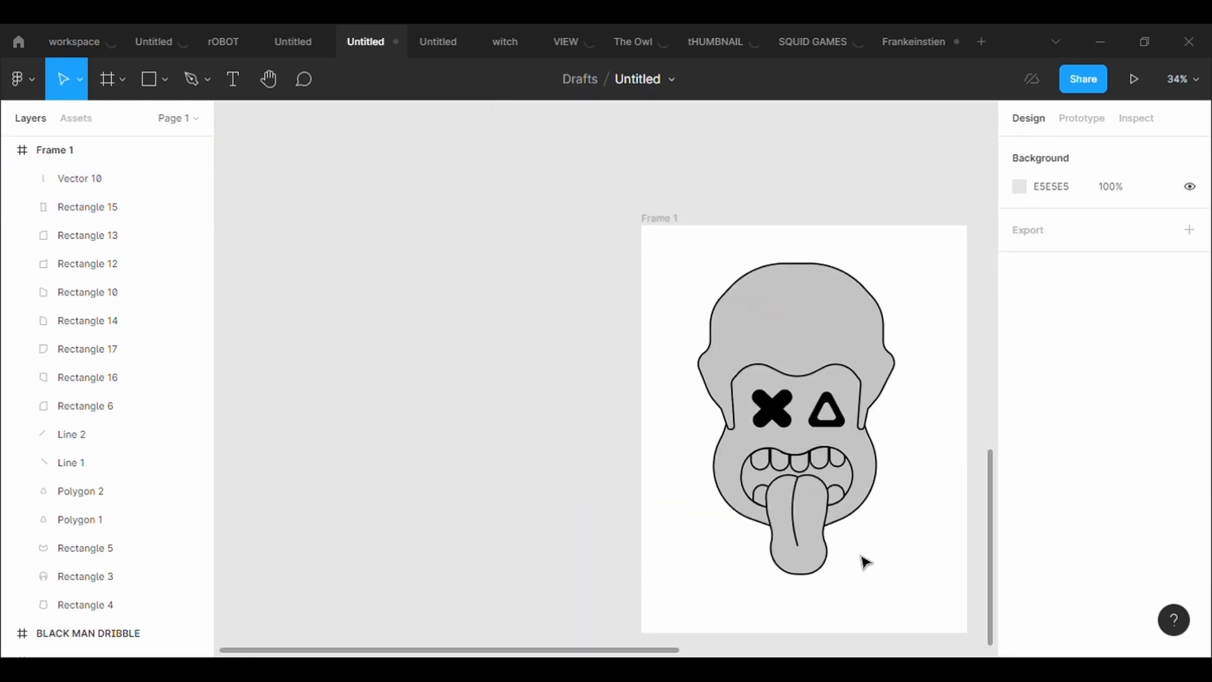
Draw a short diagonal crease about 14 × 23 with the Pen tool, running inward from the tongue's left waist
scroll(864, 561, up, 5)
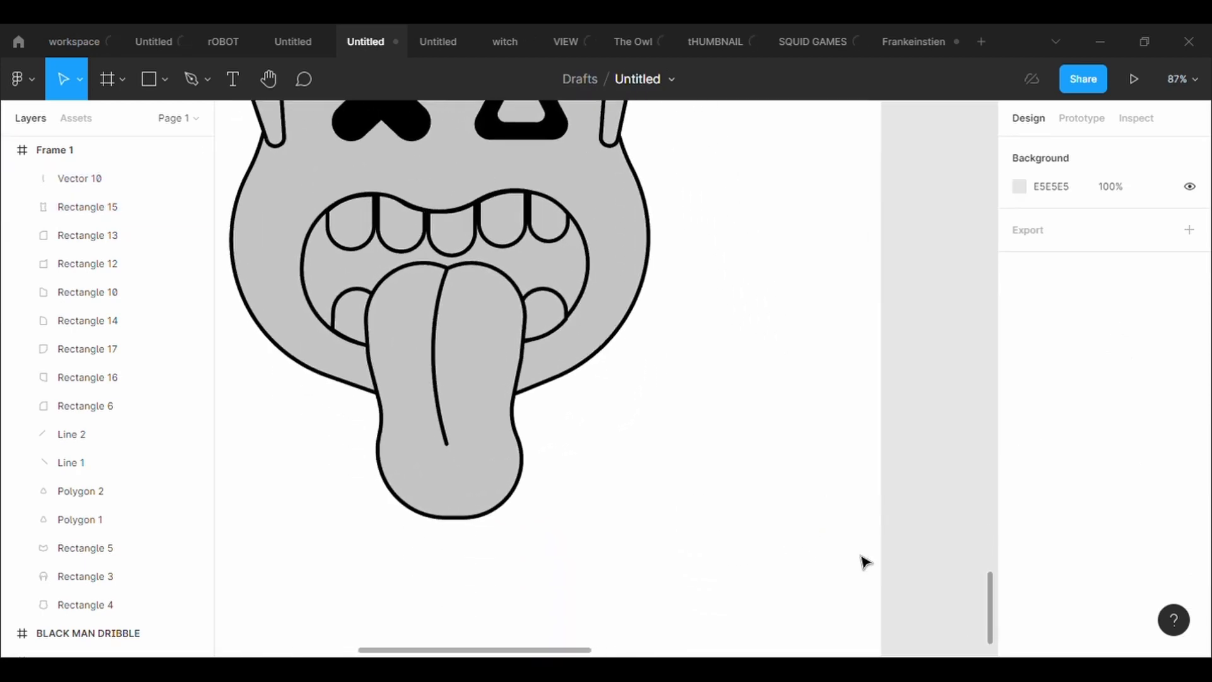
click(194, 71)
scroll(389, 385, up, 3)
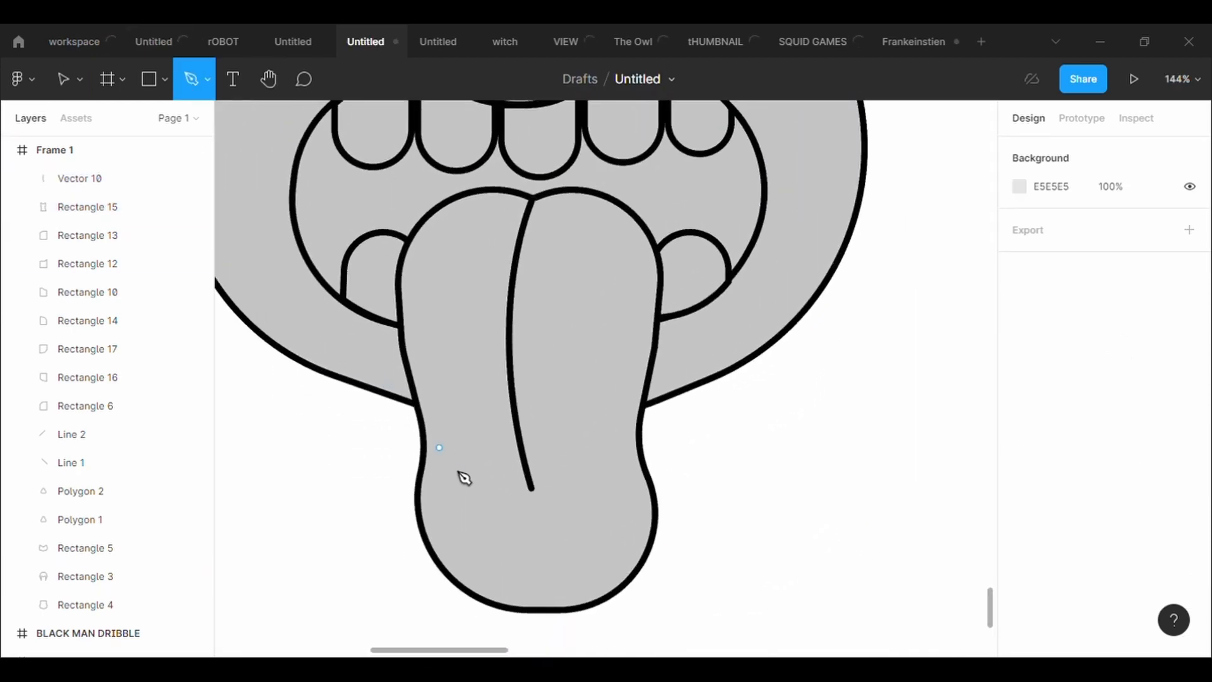
click(425, 453)
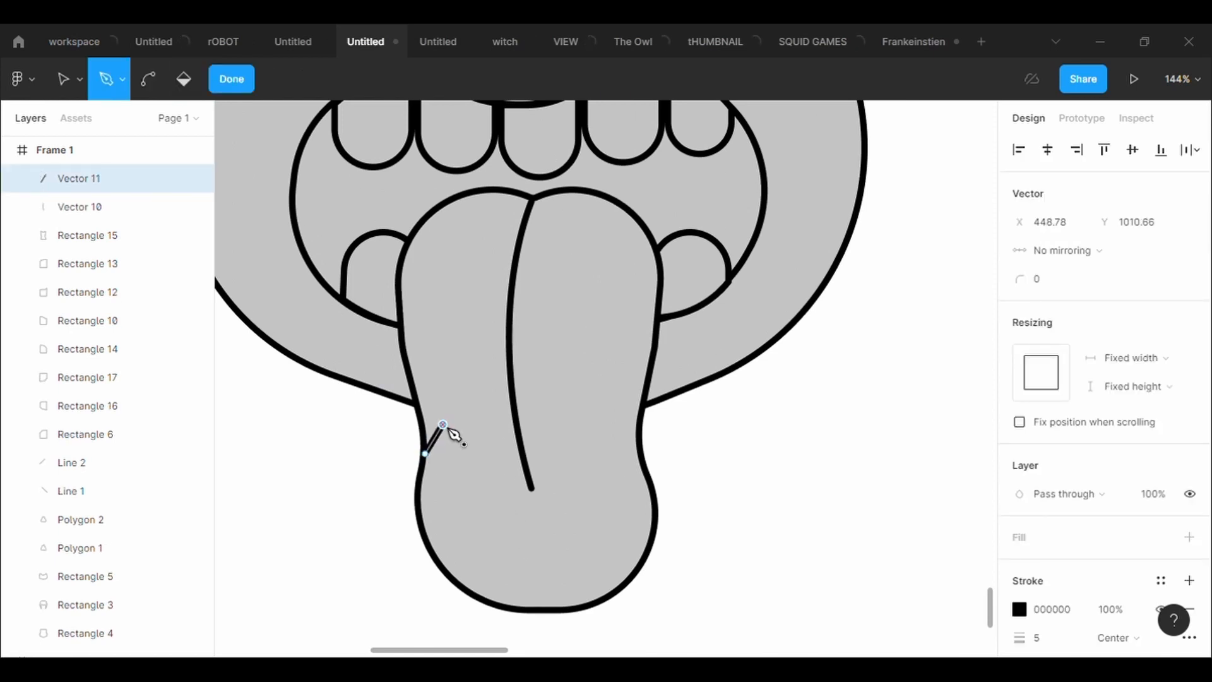
key(Escape)
Duplicate the crease line, flip it horizontally and place it at the tongue's right waist
key(ctrl+c)
key(ctrl+v)
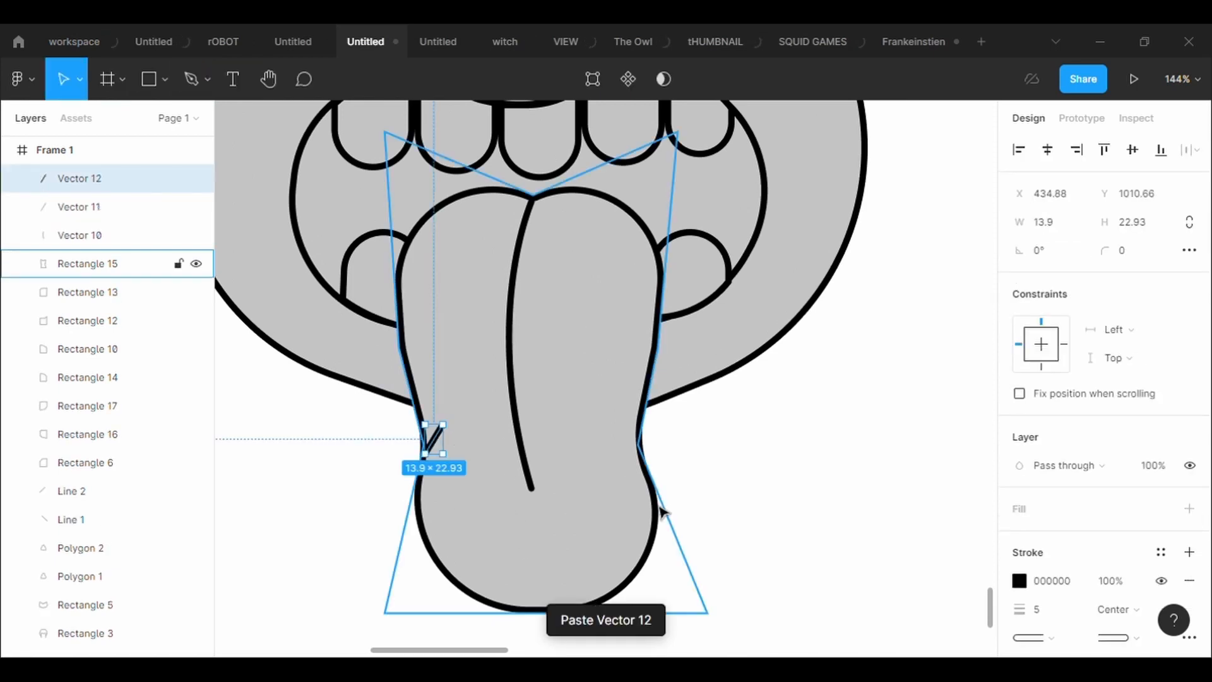
key(shift+h)
mouse_move(439, 442)
mouse_down()
mouse_move(638, 480)
mouse_move(640, 444)
mouse_up()
click(721, 513)
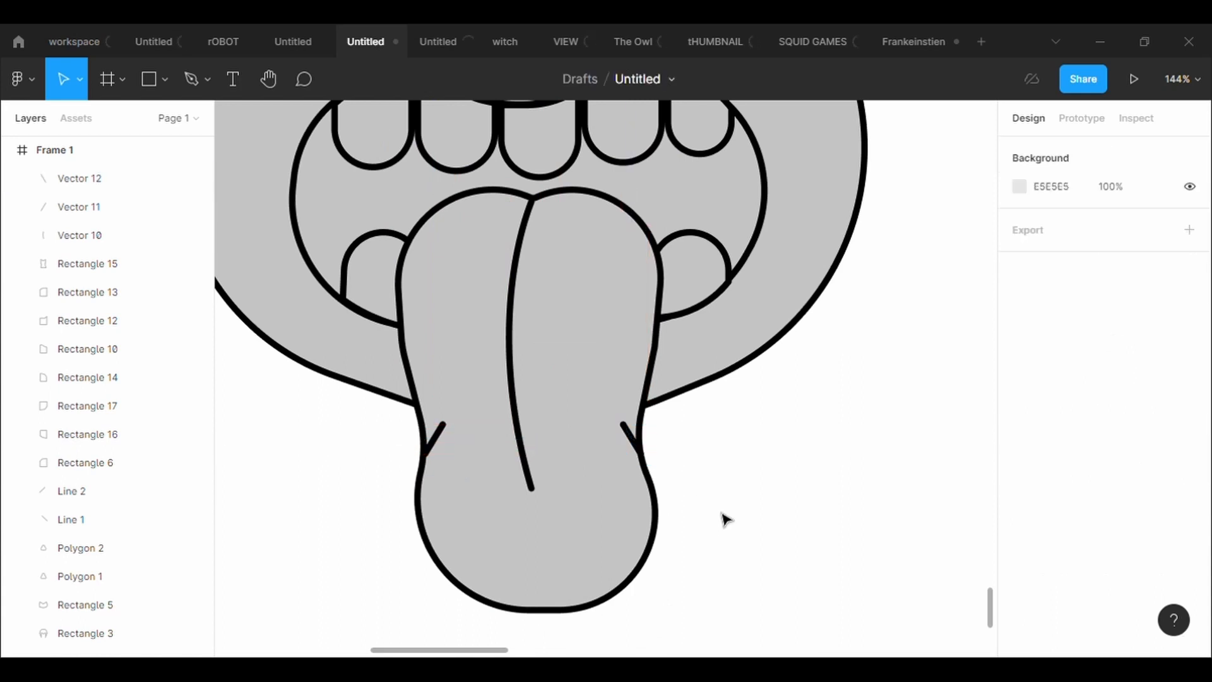
Bend the right crease line of the tongue into a small outward arc
scroll(721, 513, down, 2)
scroll(722, 513, down, 1)
scroll(721, 515, up, 3)
click(635, 441)
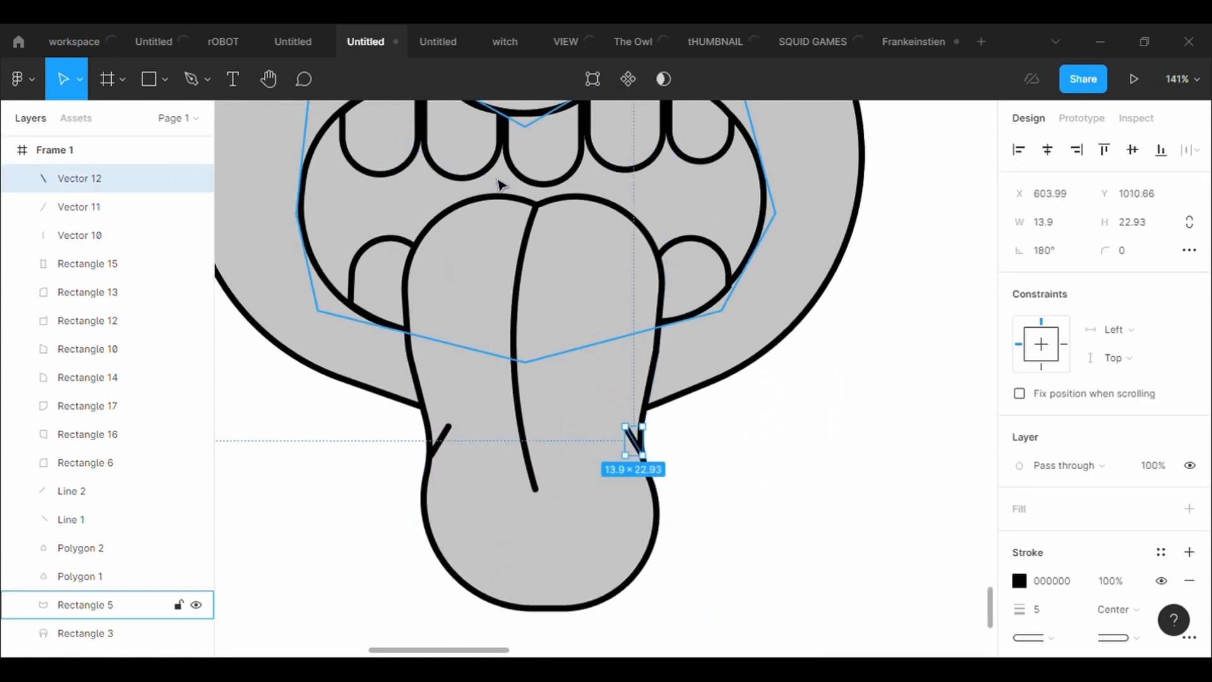
click(593, 81)
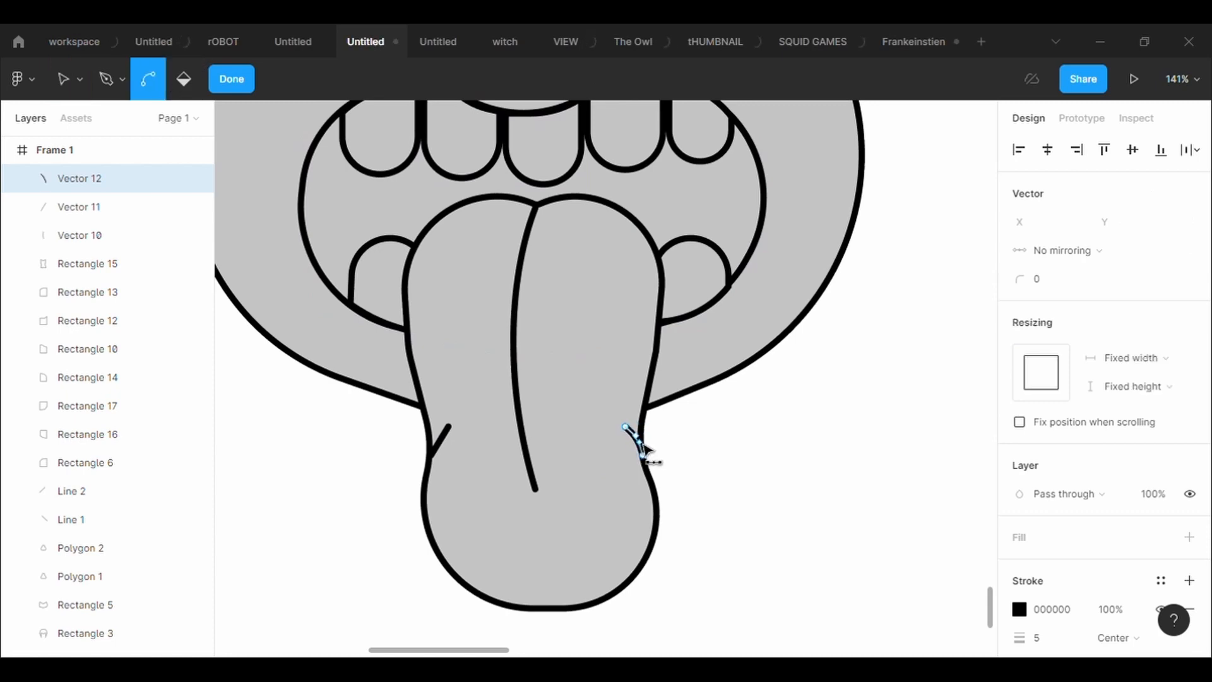
key(Escape)
click(744, 509)
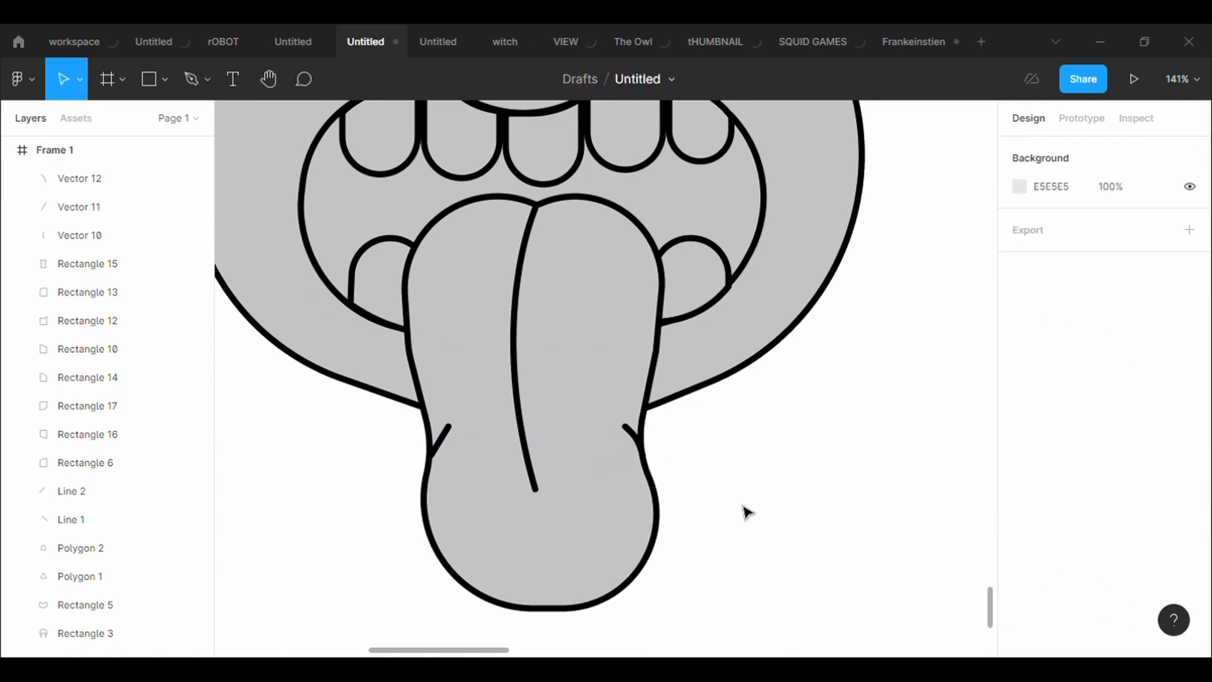
Bend the left crease line of the tongue into a small arc matching the right one
click(427, 453)
click(581, 79)
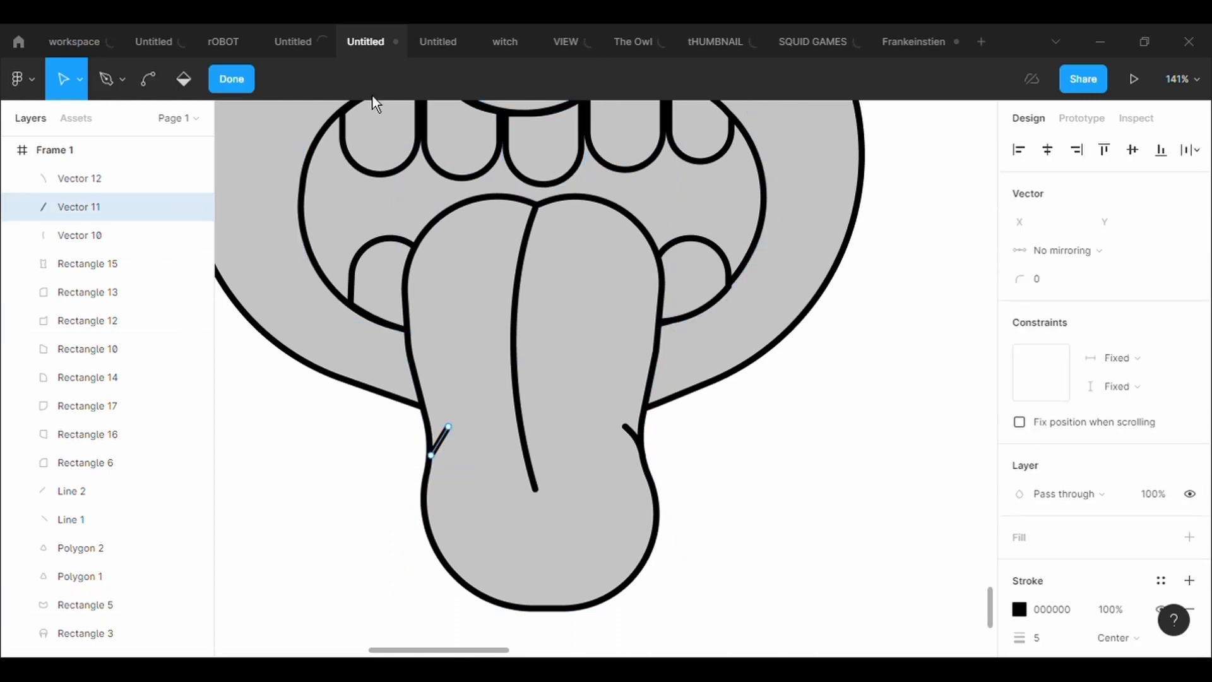
click(147, 80)
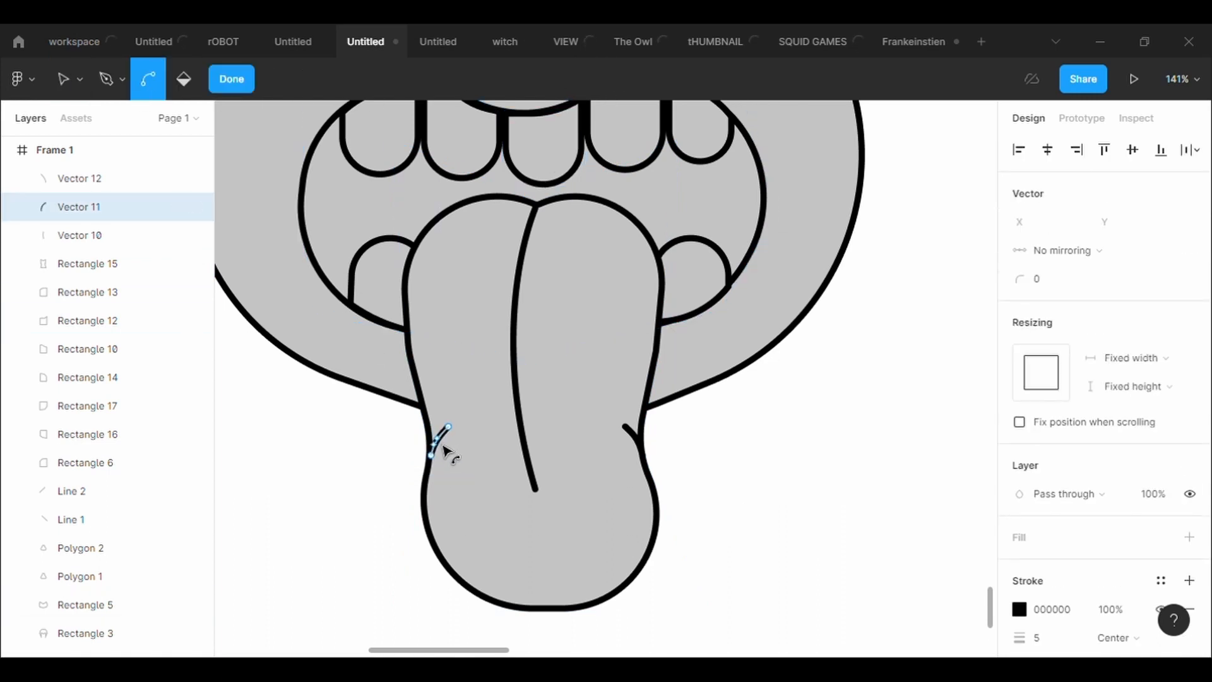
key(Escape)
click(744, 558)
scroll(744, 558, down, 1)
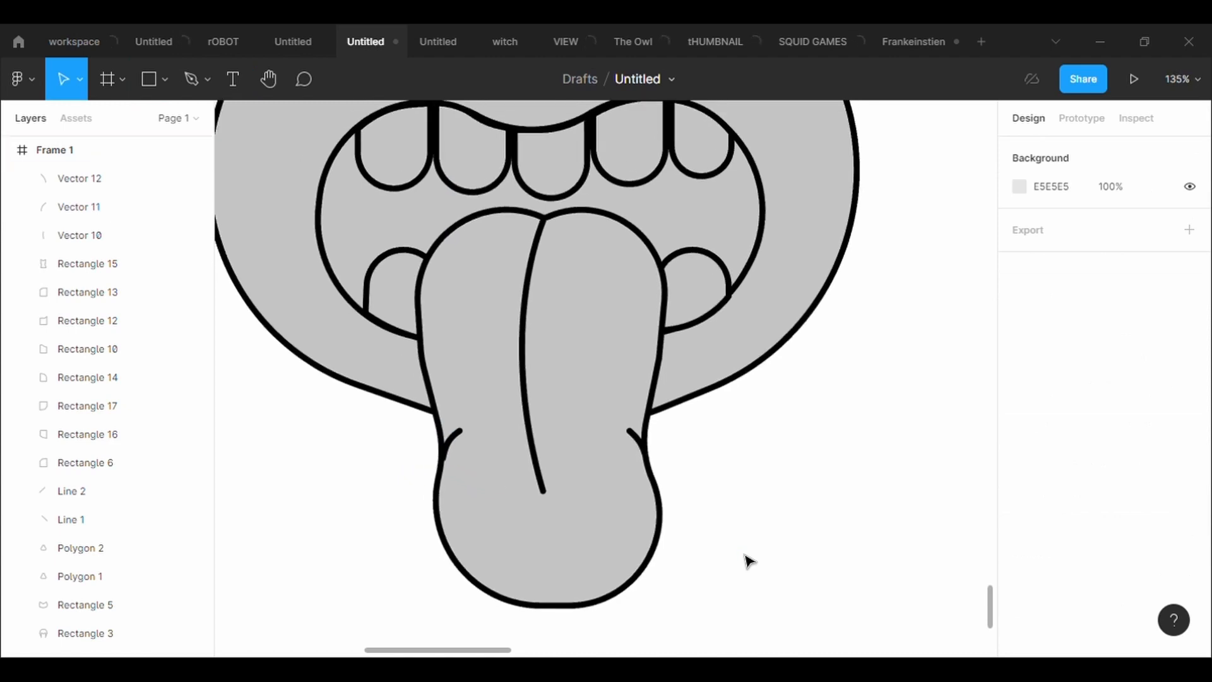
Widen the tongue's tip by moving its lower corner points outward and pull the bottom middle point down to round it
click(647, 564)
click(592, 78)
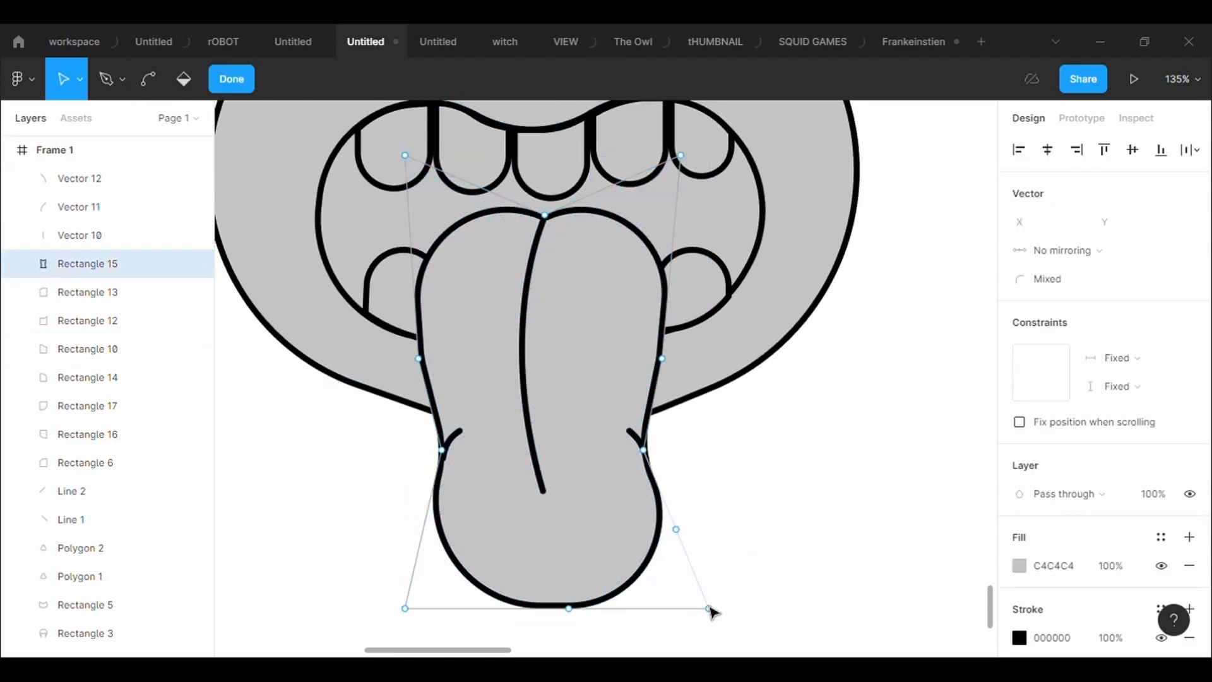
drag(708, 608, 748, 600)
drag(404, 608, 371, 607)
scroll(590, 595, down, 1)
scroll(590, 595, down, 1)
drag(570, 556, 557, 634)
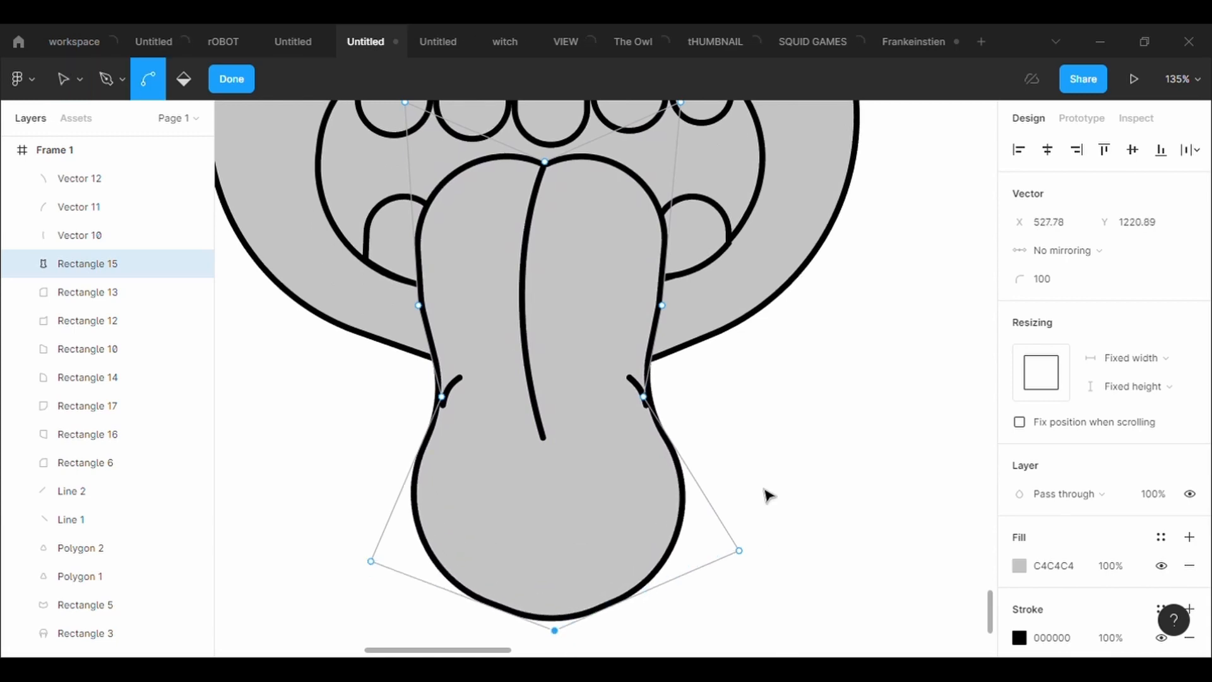
scroll(767, 495, down, 5)
key(Escape)
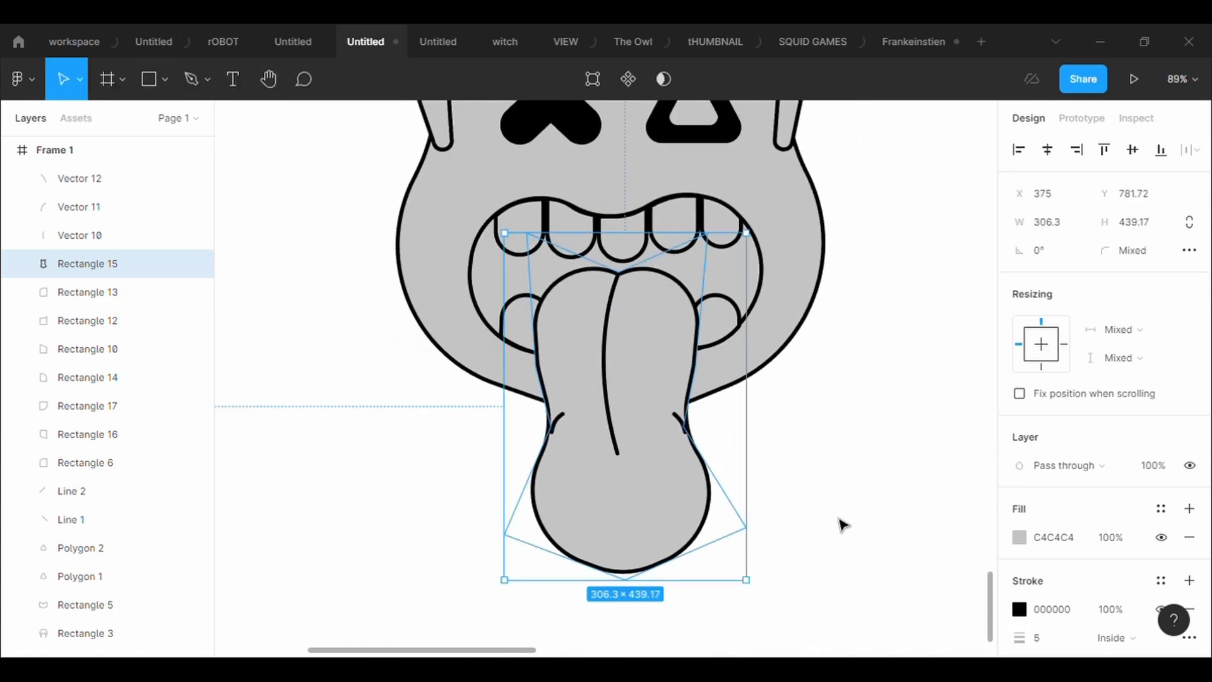
click(842, 524)
Move the tongue's right crease outward onto the outline and extend its upper end inward, making it about 22 × 28
scroll(840, 523, up, 5)
click(603, 430)
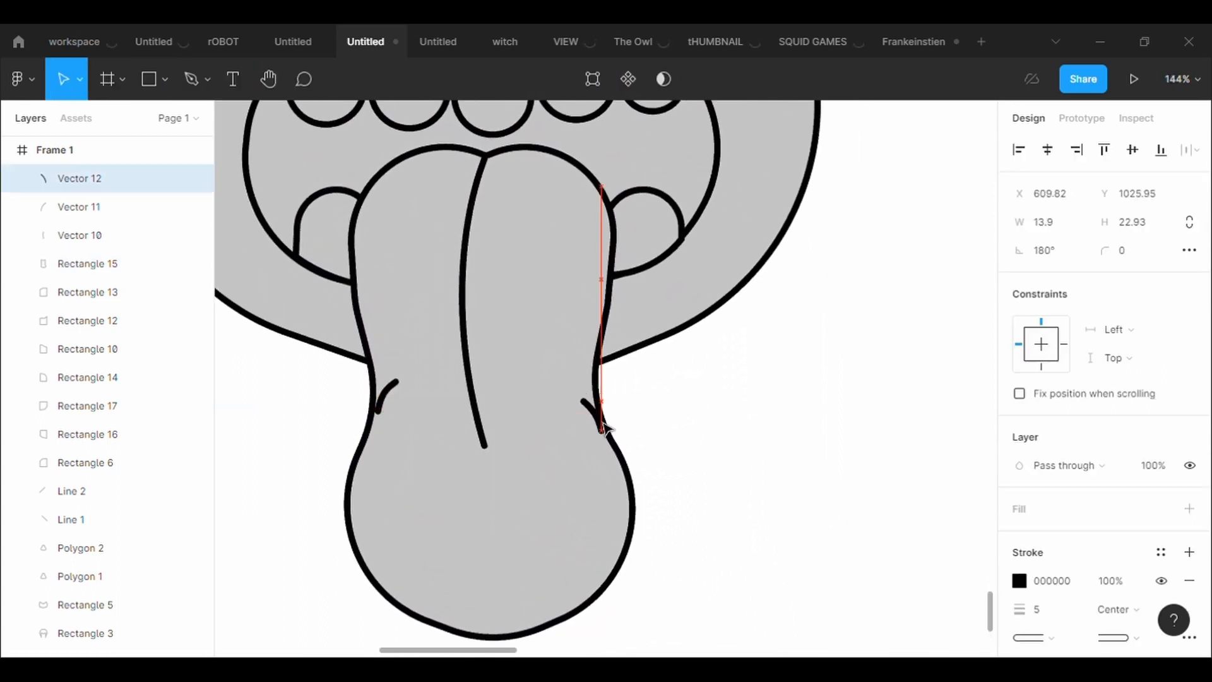
drag(603, 424, 603, 430)
click(655, 414)
click(604, 416)
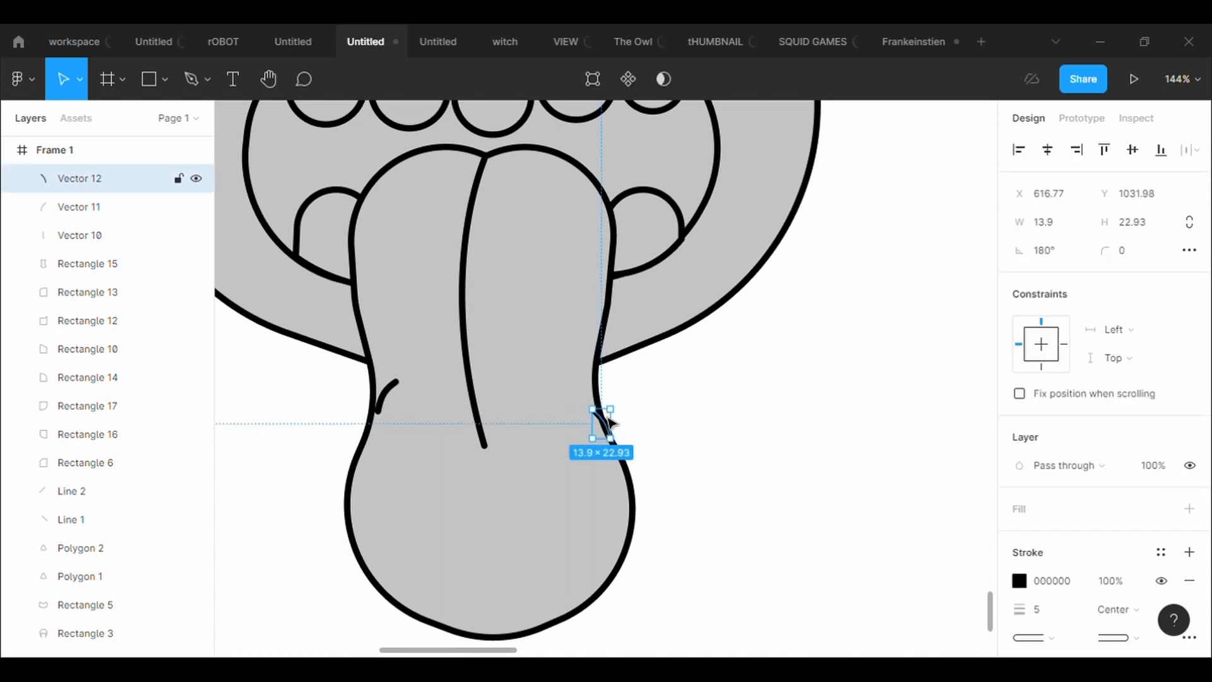
double_click(597, 413)
key(Escape)
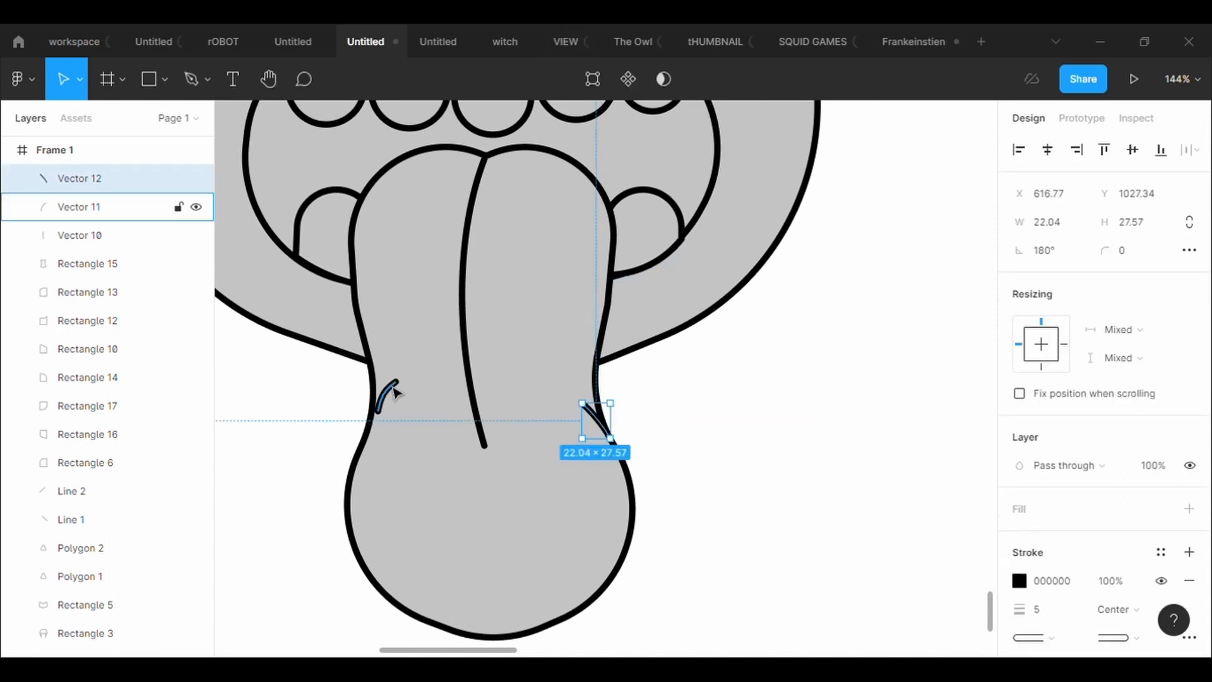
Move the tongue's left crease down and outward so it continues from the outline below the waist
mouse_move(384, 404)
mouse_down()
mouse_move(365, 446)
mouse_move(388, 415)
mouse_up()
click(518, 202)
click(377, 430)
double_click(378, 430)
key(Escape)
click(517, 521)
double_click(517, 522)
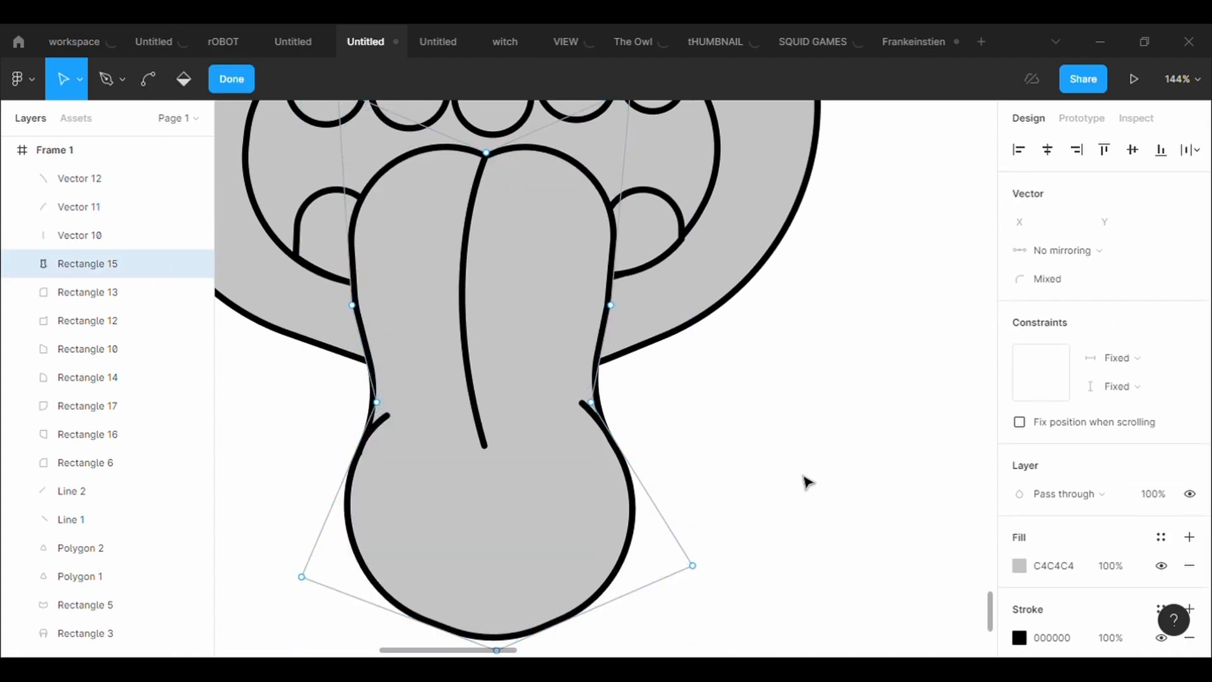
double_click(803, 479)
Shift the left crease's upper end point slightly inward and up
click(377, 429)
click(592, 78)
drag(386, 415, 391, 412)
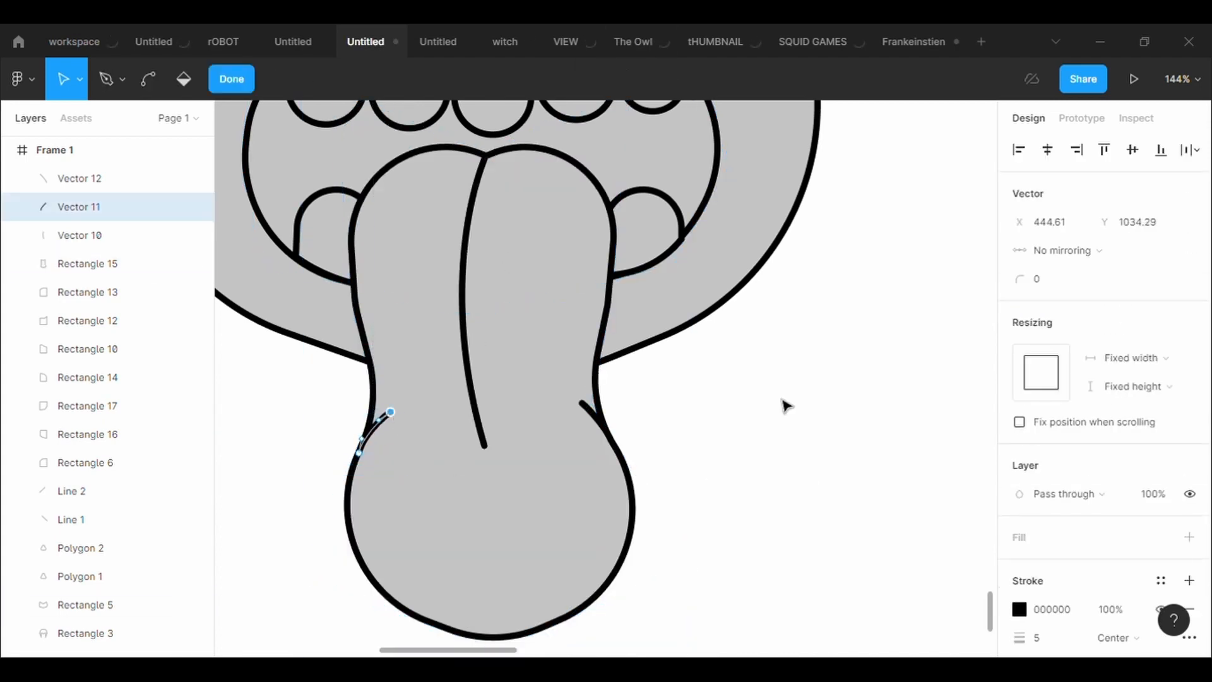
double_click(783, 401)
Move the centre line down, lower the dip in the tongue's top edge and spread its upper side points outward
drag(475, 201, 470, 242)
double_click(483, 161)
mouse_move(486, 152)
mouse_down()
mouse_move(499, 193)
mouse_move(489, 178)
mouse_up()
drag(615, 309, 625, 310)
drag(357, 310, 353, 310)
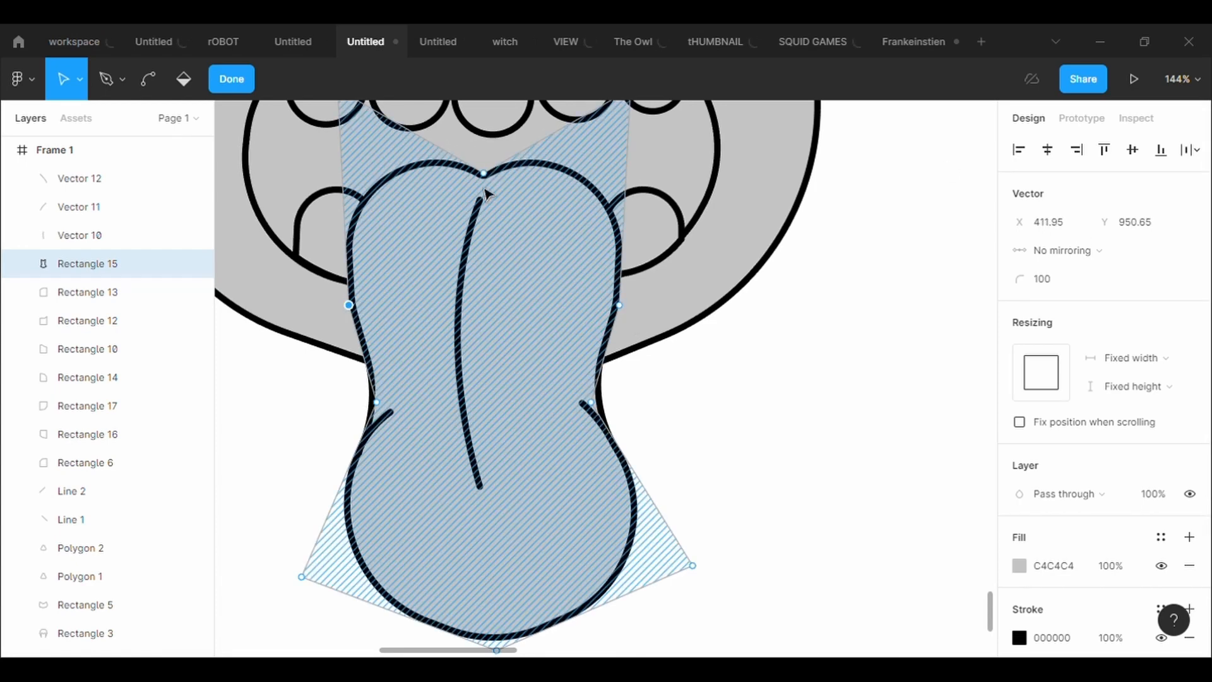
scroll(802, 278, down, 3)
click(707, 161)
click(475, 170)
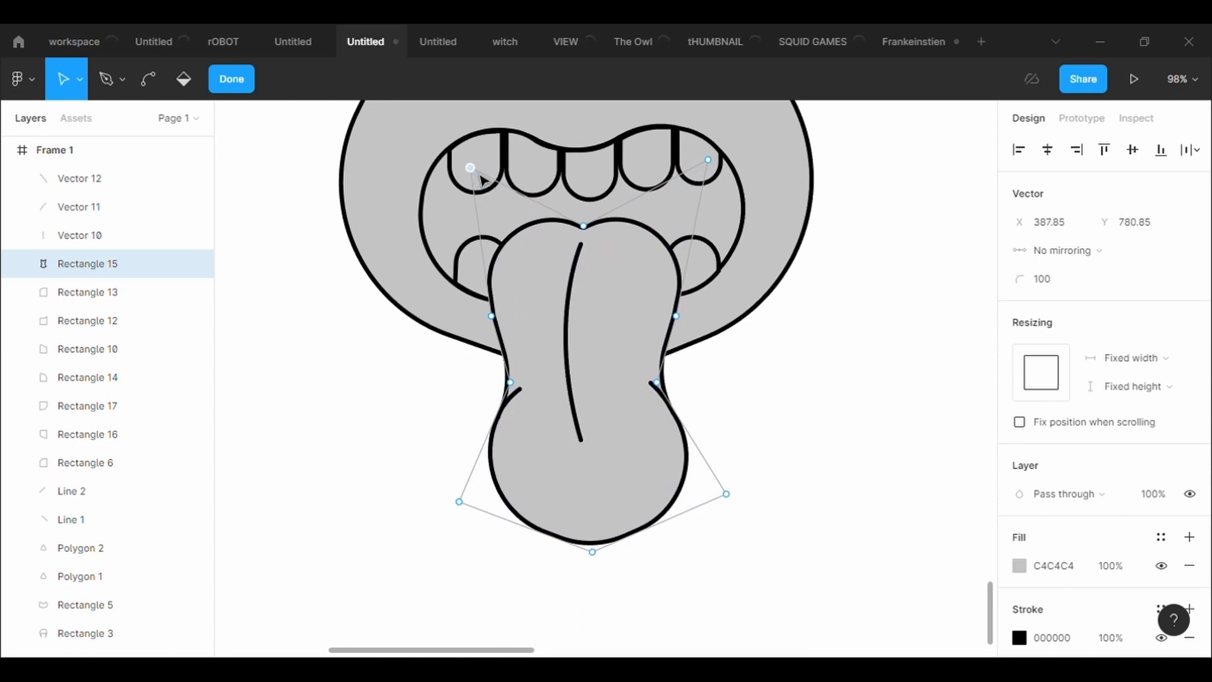
key(Escape)
click(829, 461)
Move the tongue's centre line back up and align its upper end with the dip in the top edge
click(570, 353)
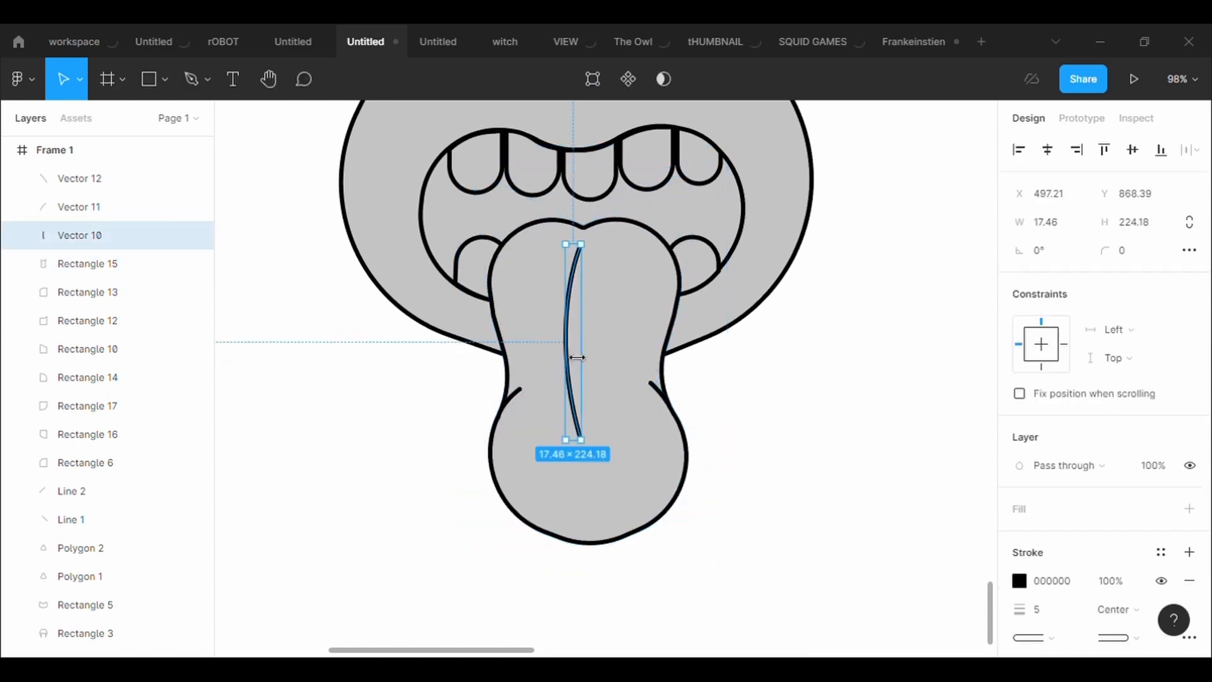
drag(570, 352, 574, 334)
click(901, 409)
scroll(889, 404, up, 2)
click(527, 269)
click(490, 262)
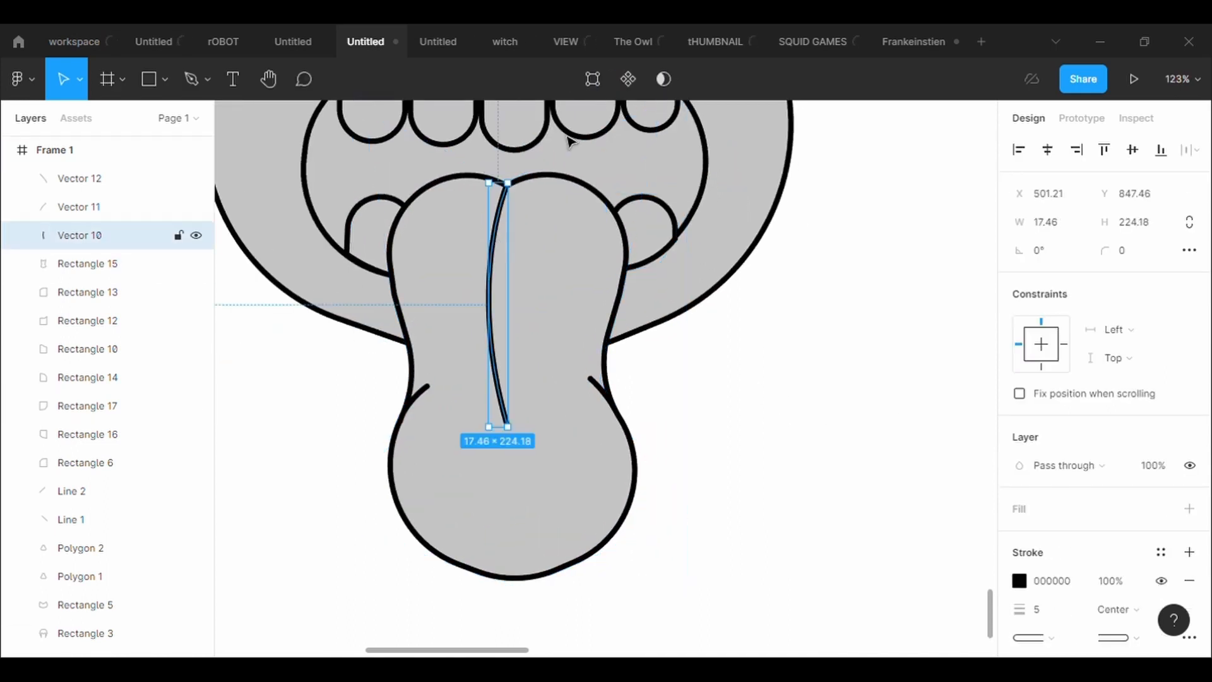
key(Return)
drag(508, 185, 509, 190)
Try shortening the tongue's centre line by raising its lower end, and undo the change
drag(507, 428, 505, 335)
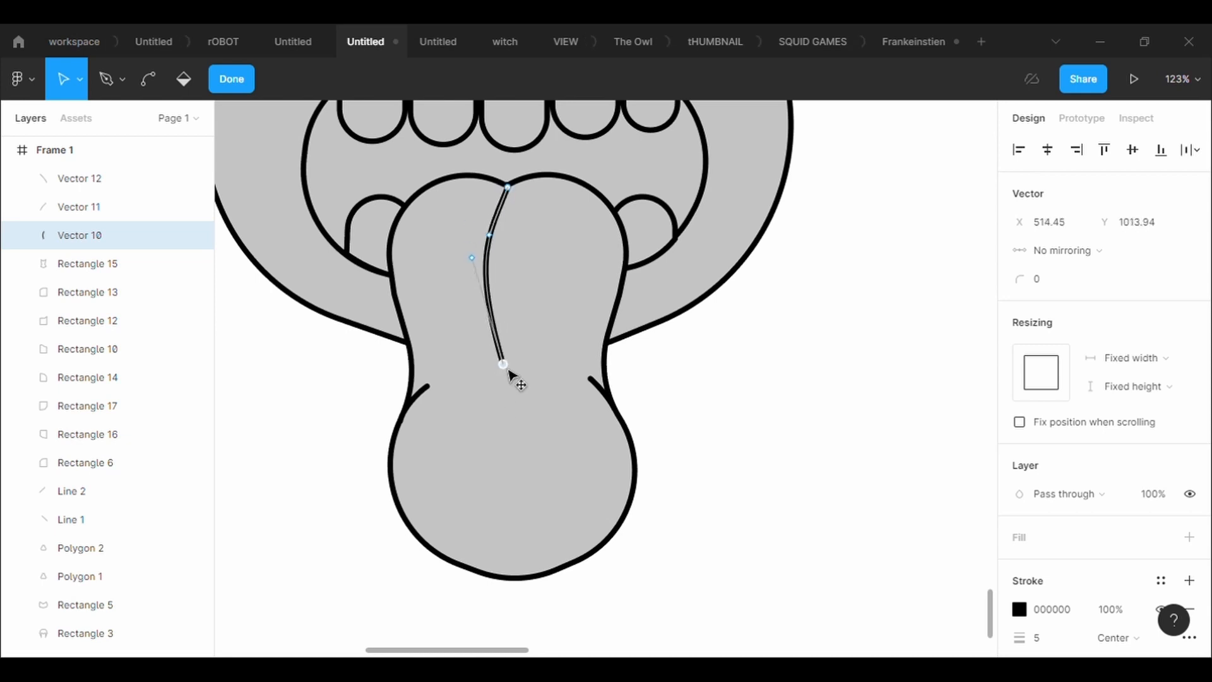
click(806, 441)
scroll(807, 441, down, 2)
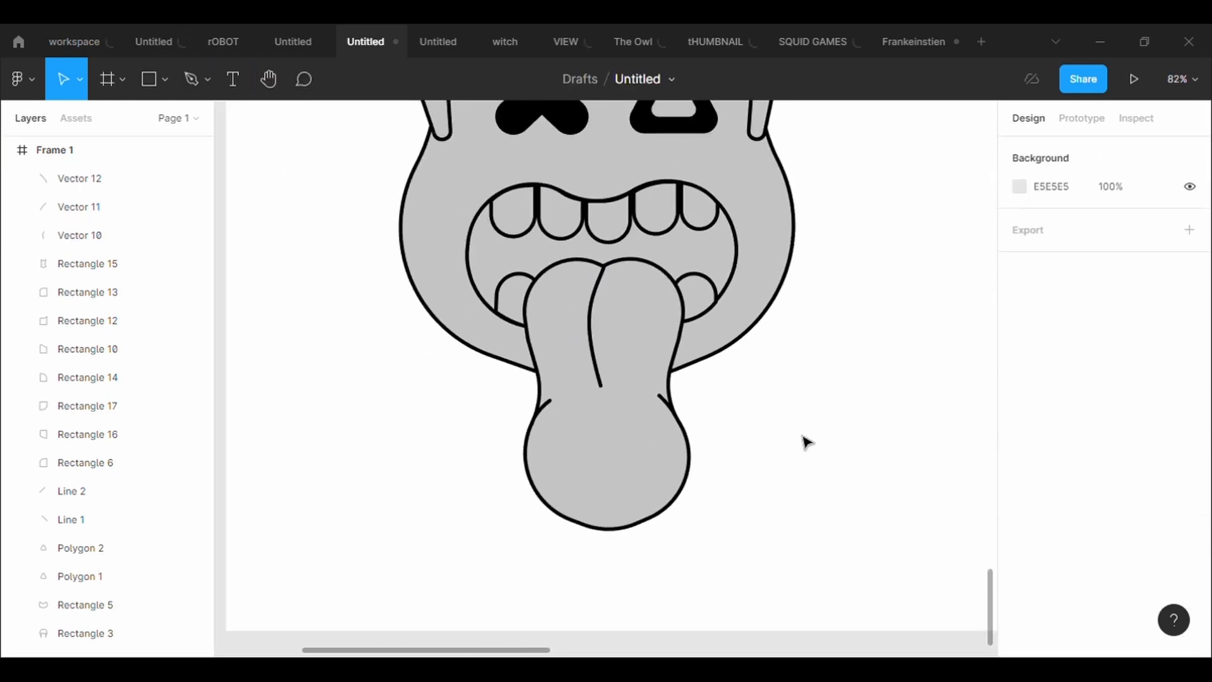
key(ctrl+z)
key(ctrl+z)
key(ctrl+z)
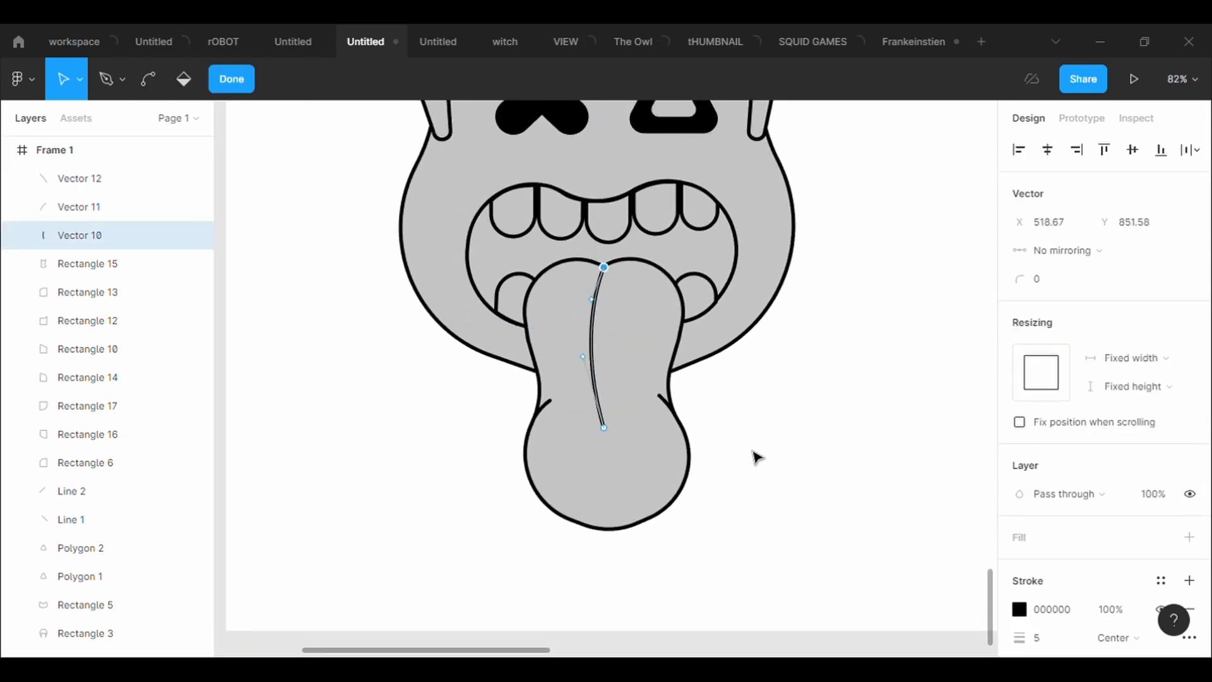
click(816, 427)
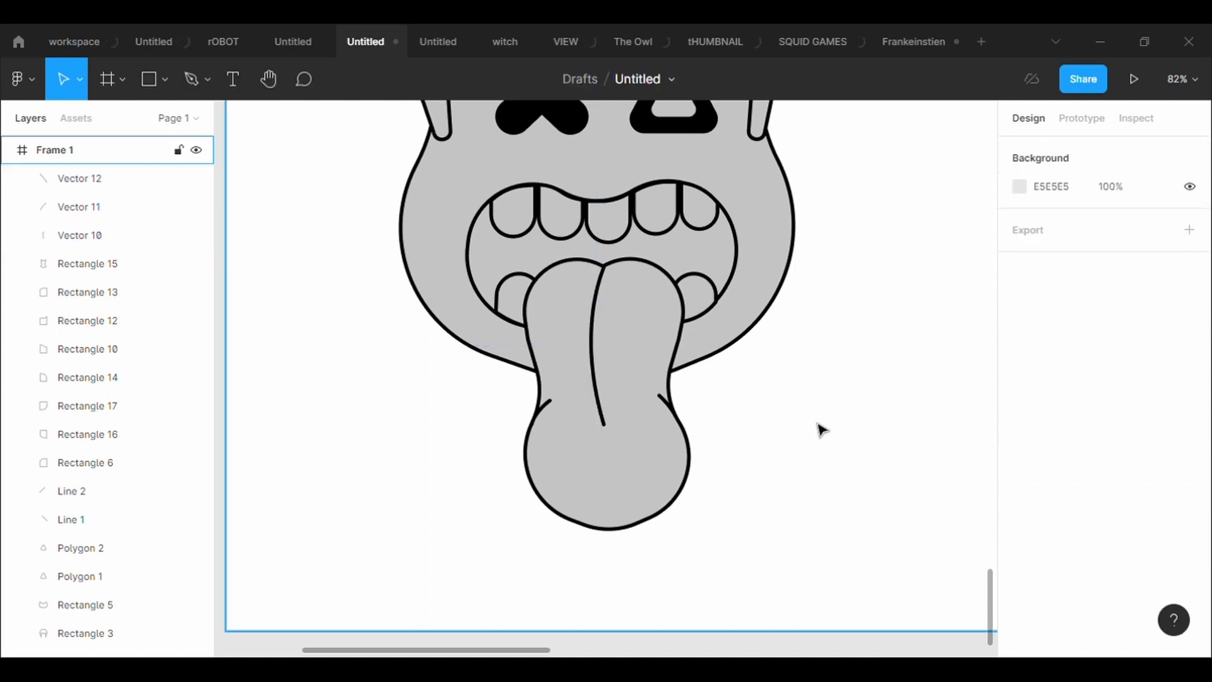
Draw a body rectangle about 779 × 678 over the frame's lower edge, send it to the back and centre it under the head
scroll(817, 427, down, 5)
scroll(821, 429, up, 3)
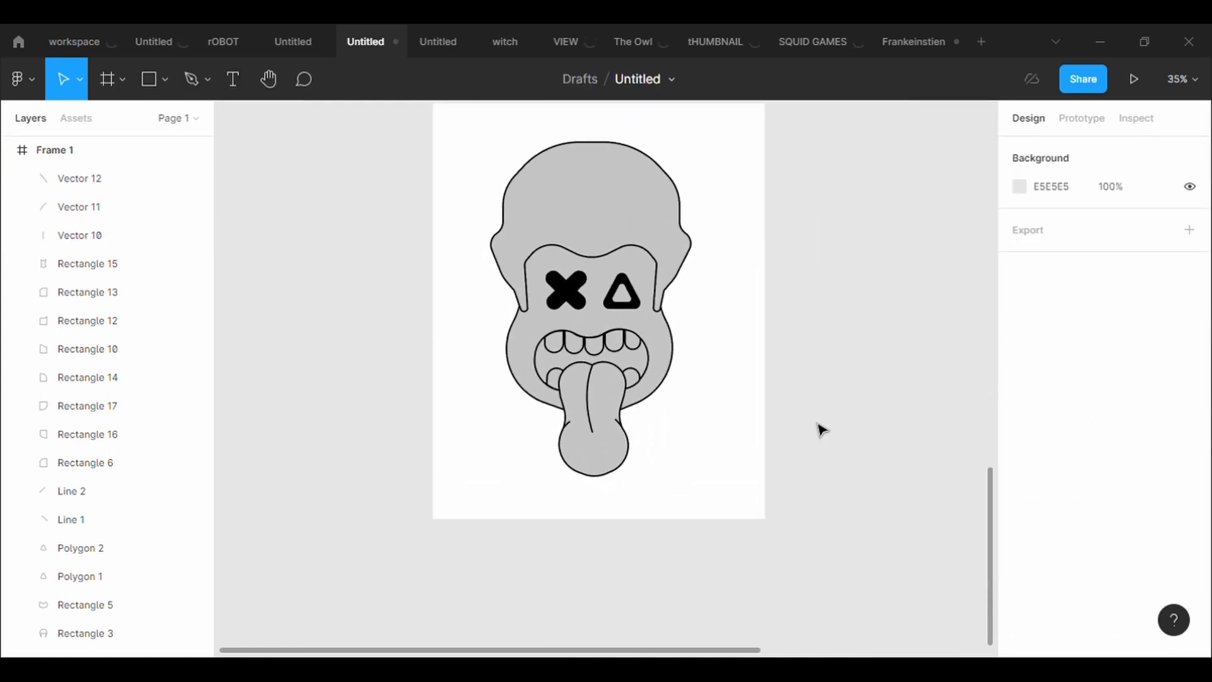
click(152, 78)
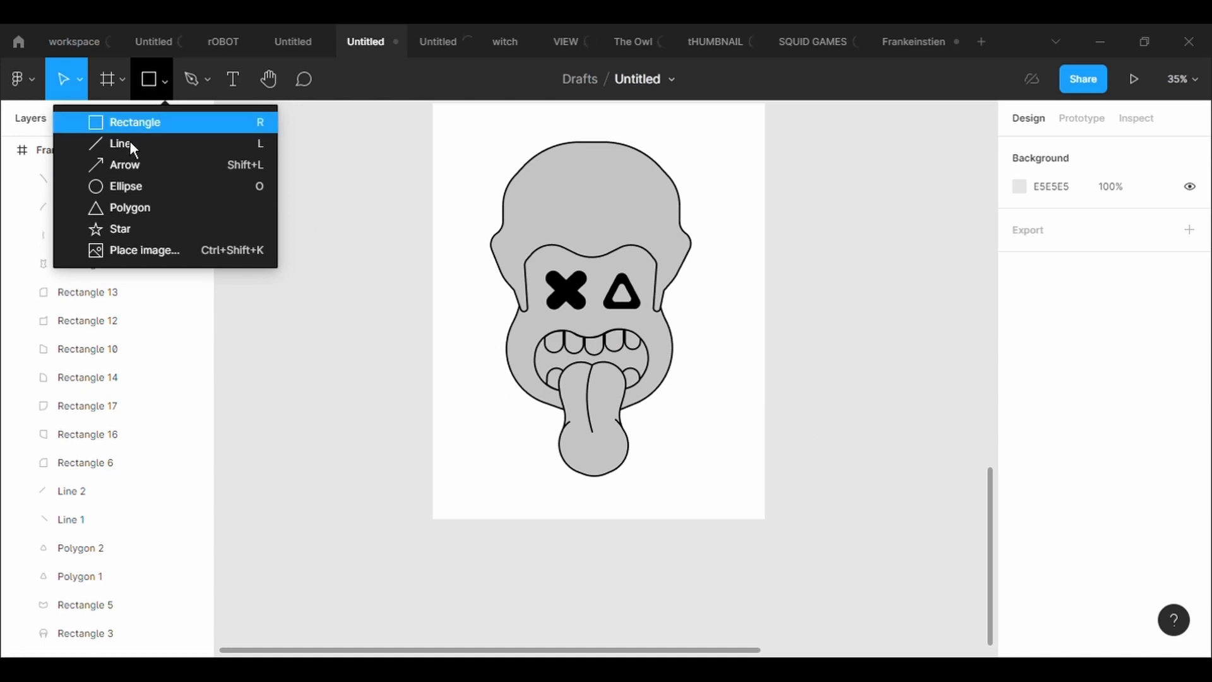
click(126, 123)
drag(474, 366, 724, 583)
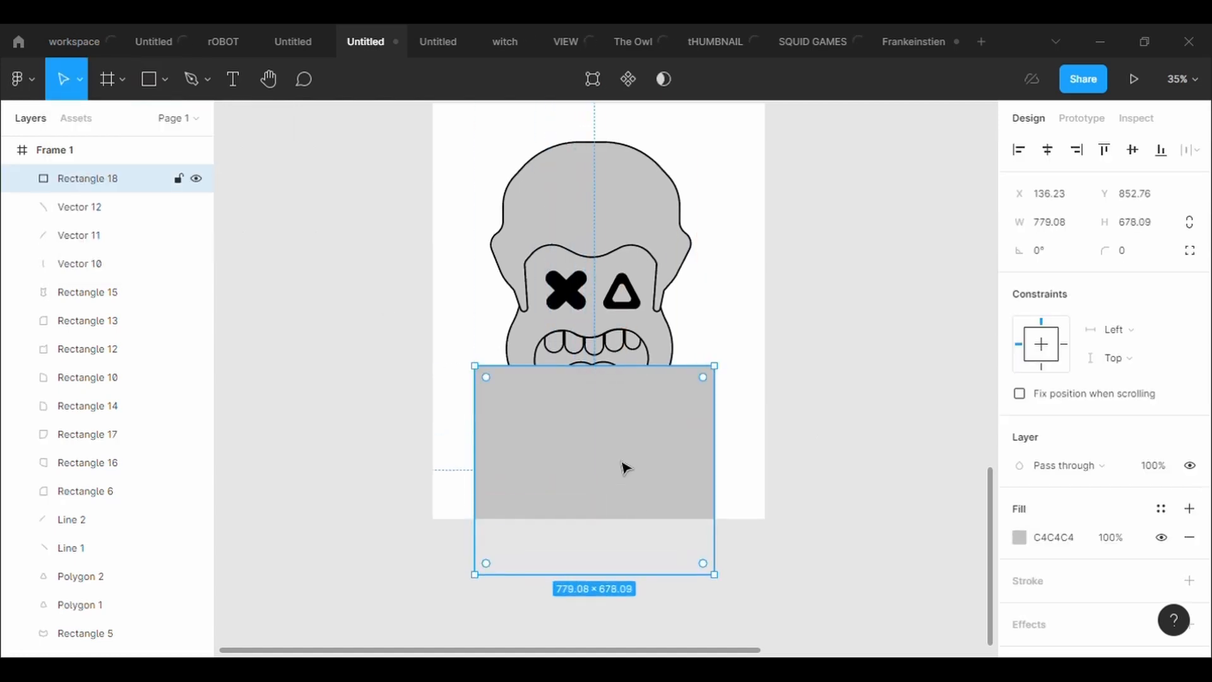
right_click(604, 465)
click(669, 324)
drag(667, 481, 660, 482)
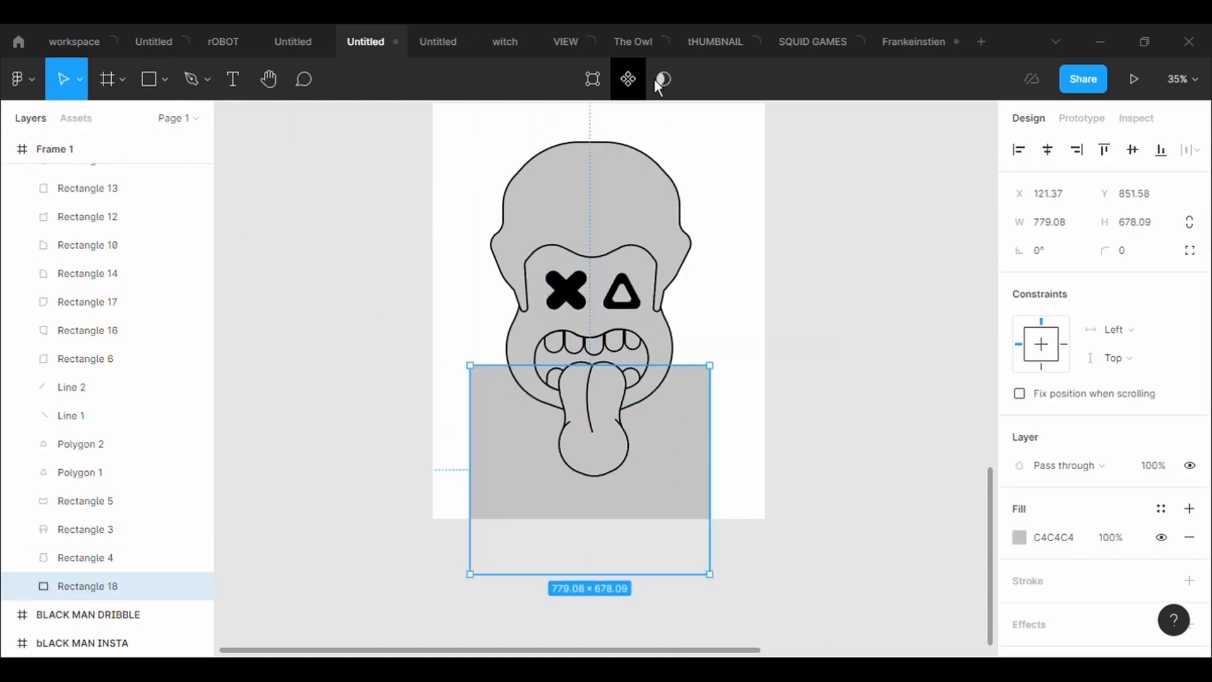
Add a black inside stroke of 5 to the body rectangle
click(592, 81)
click(710, 366)
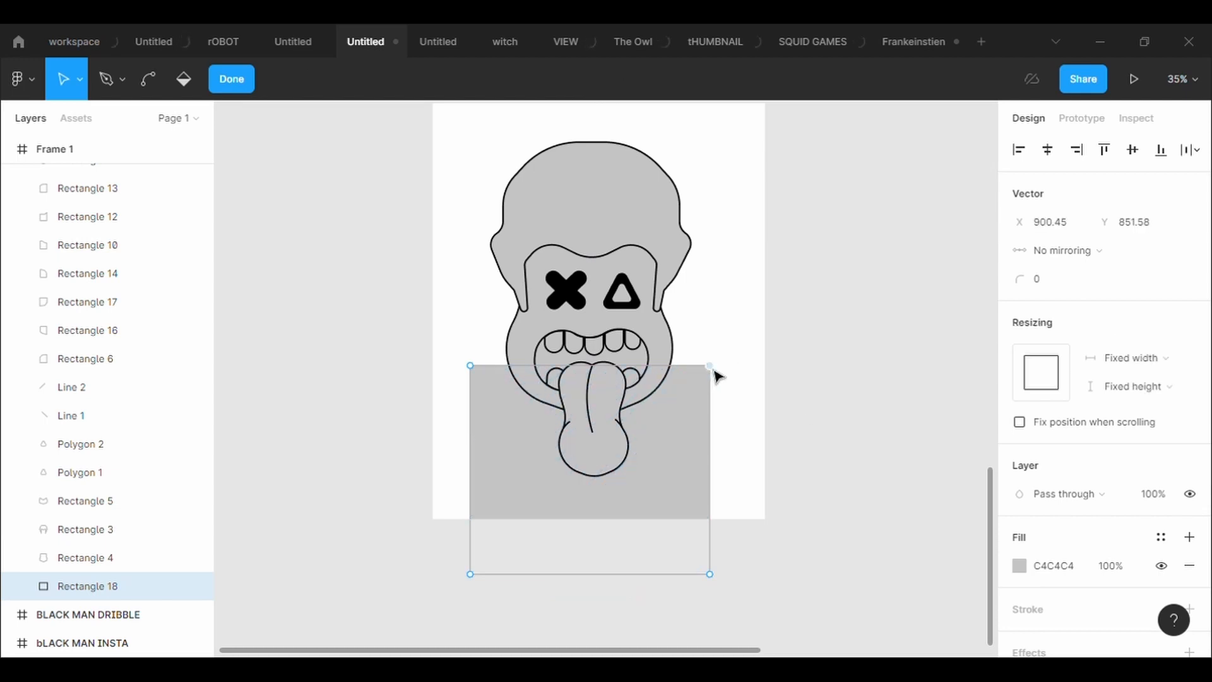
click(1067, 615)
click(1073, 508)
text(5)
key(Return)
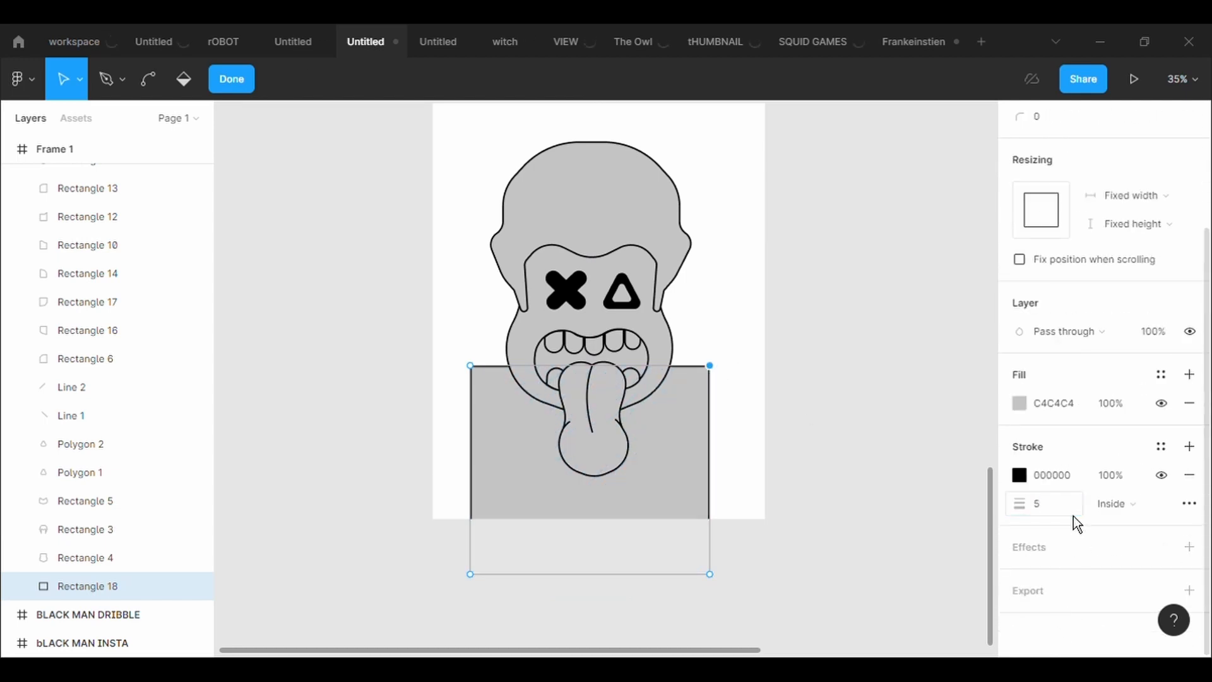
Round the body rectangle's two upper corners with a radius of 500 to form the shoulders
scroll(1160, 333, up, 3)
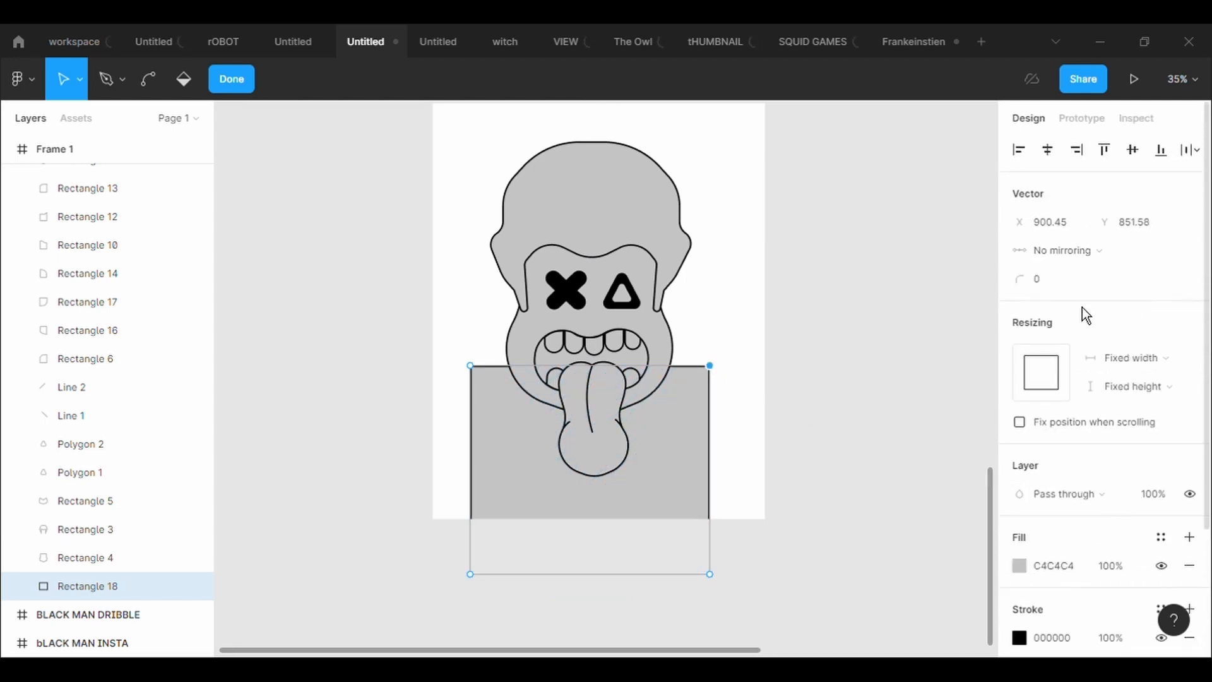
text(300)
key(Return)
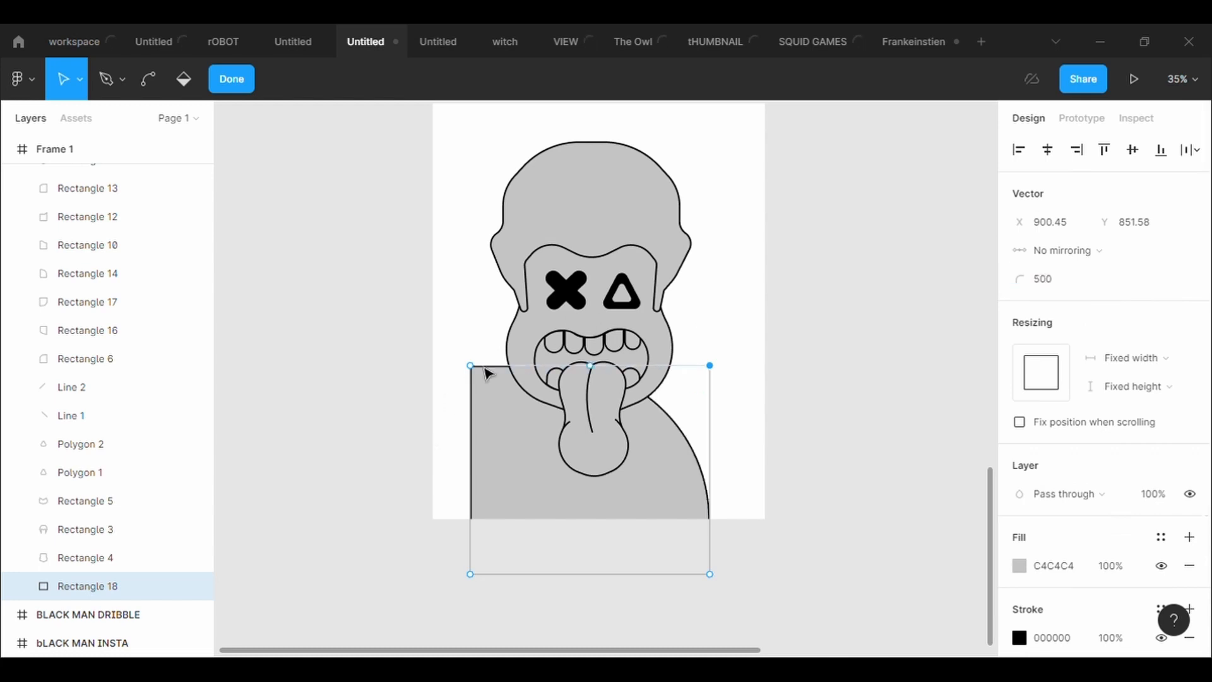
click(470, 366)
click(1053, 283)
text(500)
key(Return)
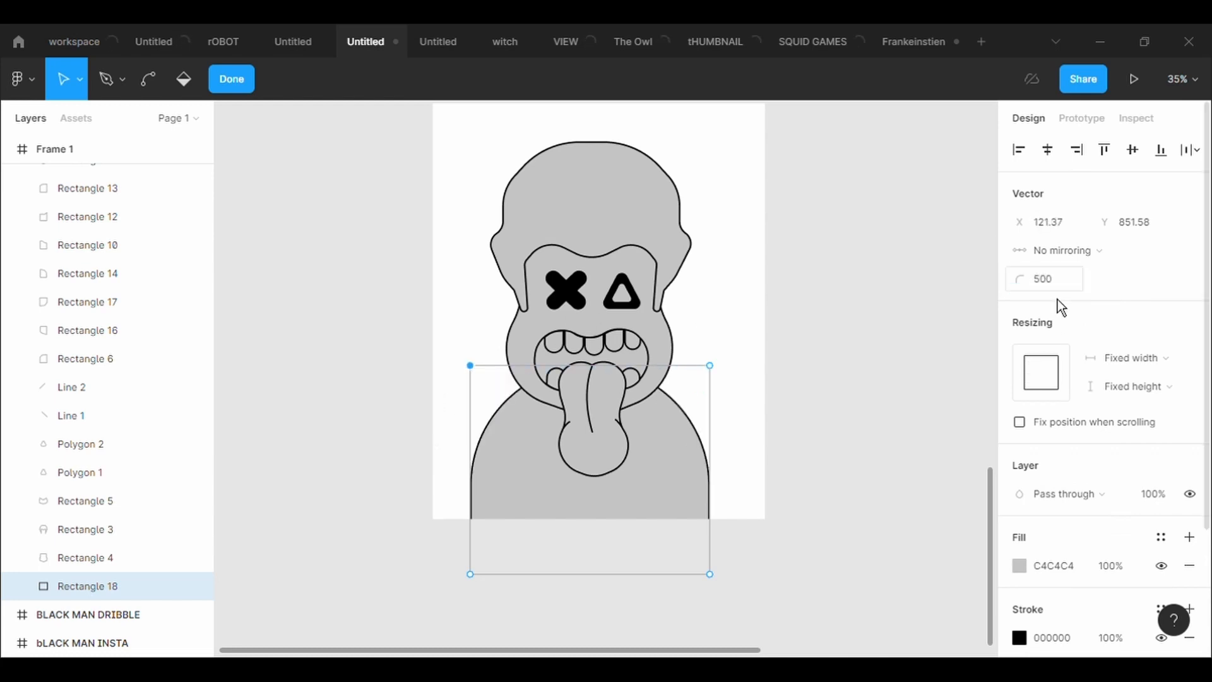
click(944, 312)
key(Escape)
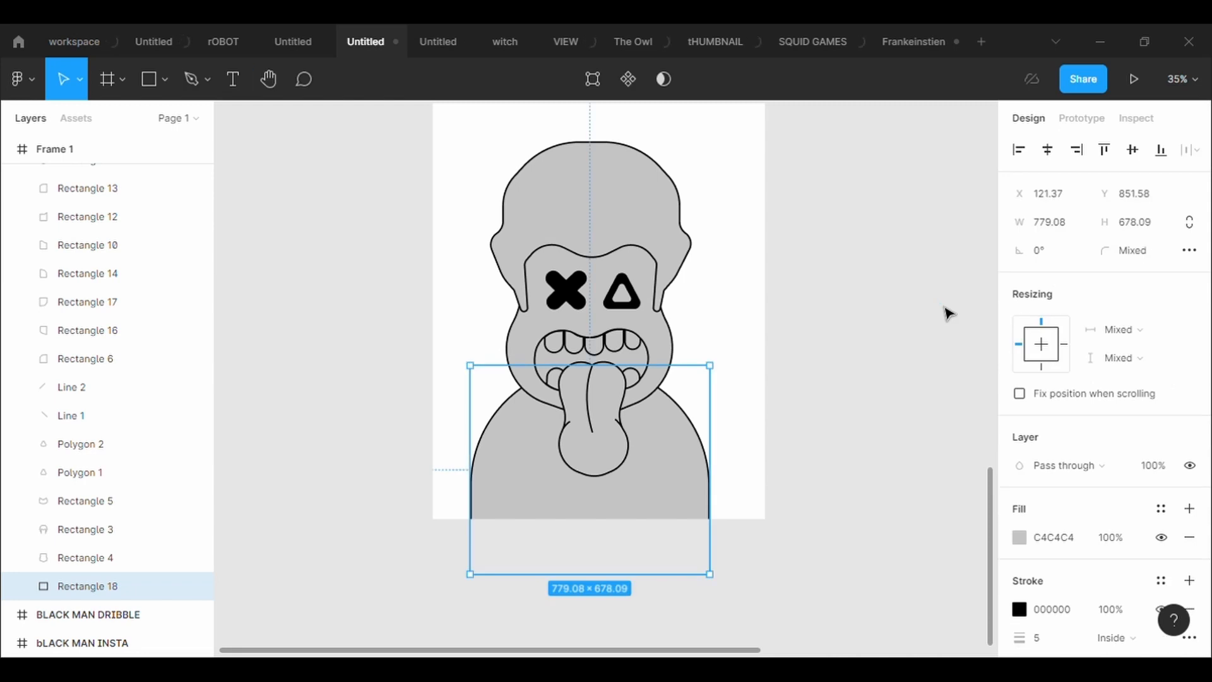
click(815, 388)
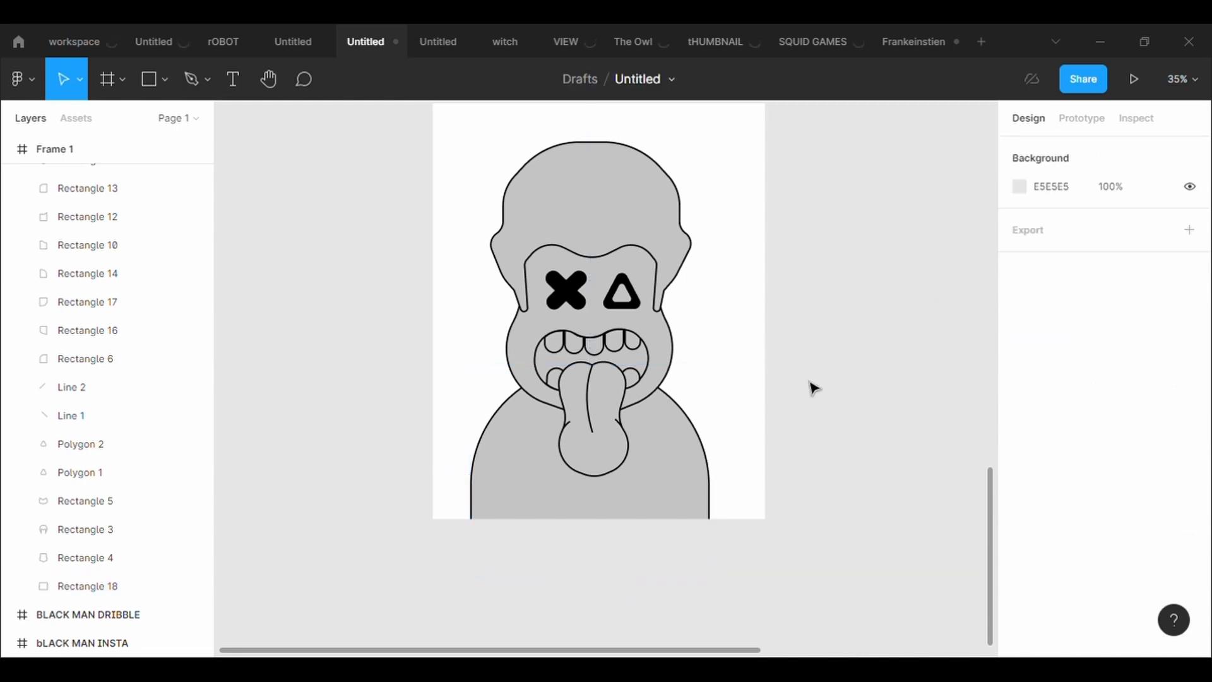
Draw an open zigzag path about 130 × 139 with the Pen tool between the eyes, below the hairline
scroll(814, 387, up, 3)
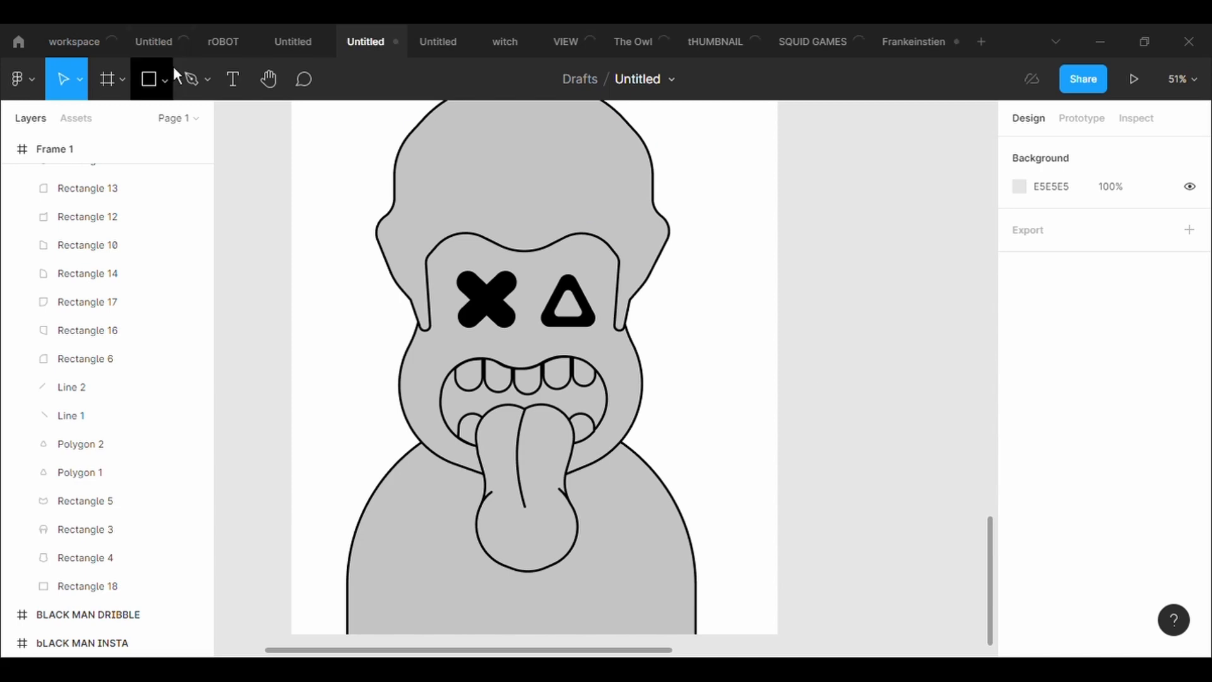
click(192, 79)
scroll(590, 287, up, 3)
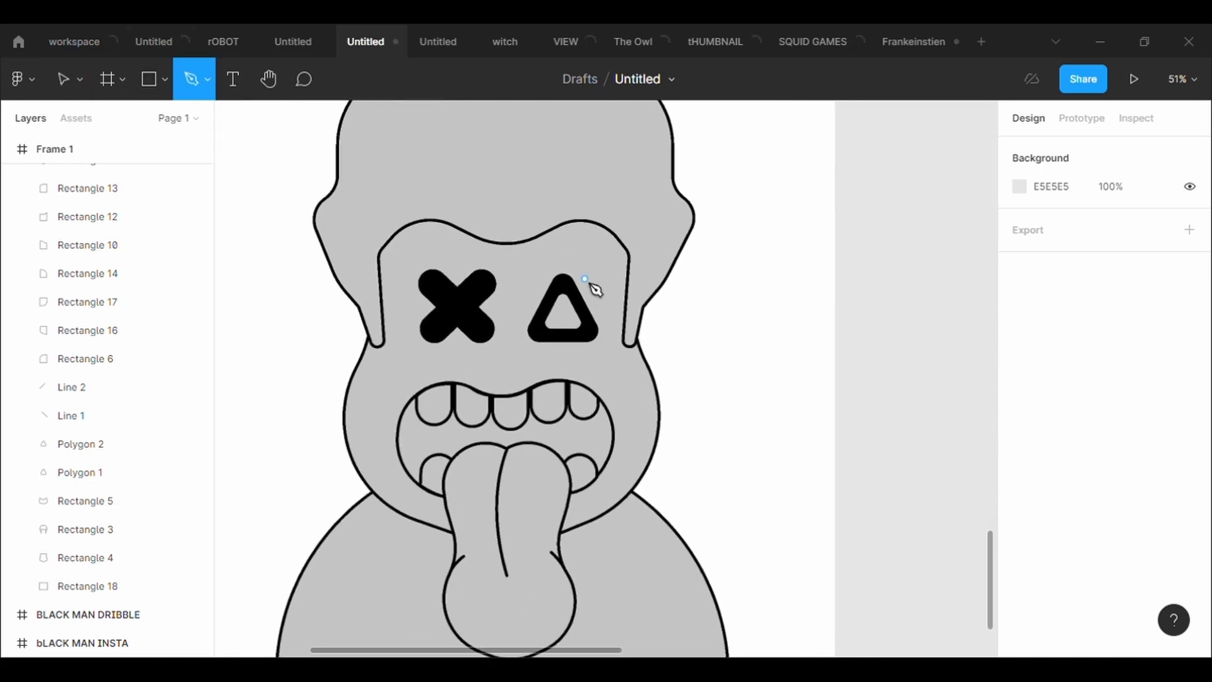
click(479, 255)
click(491, 250)
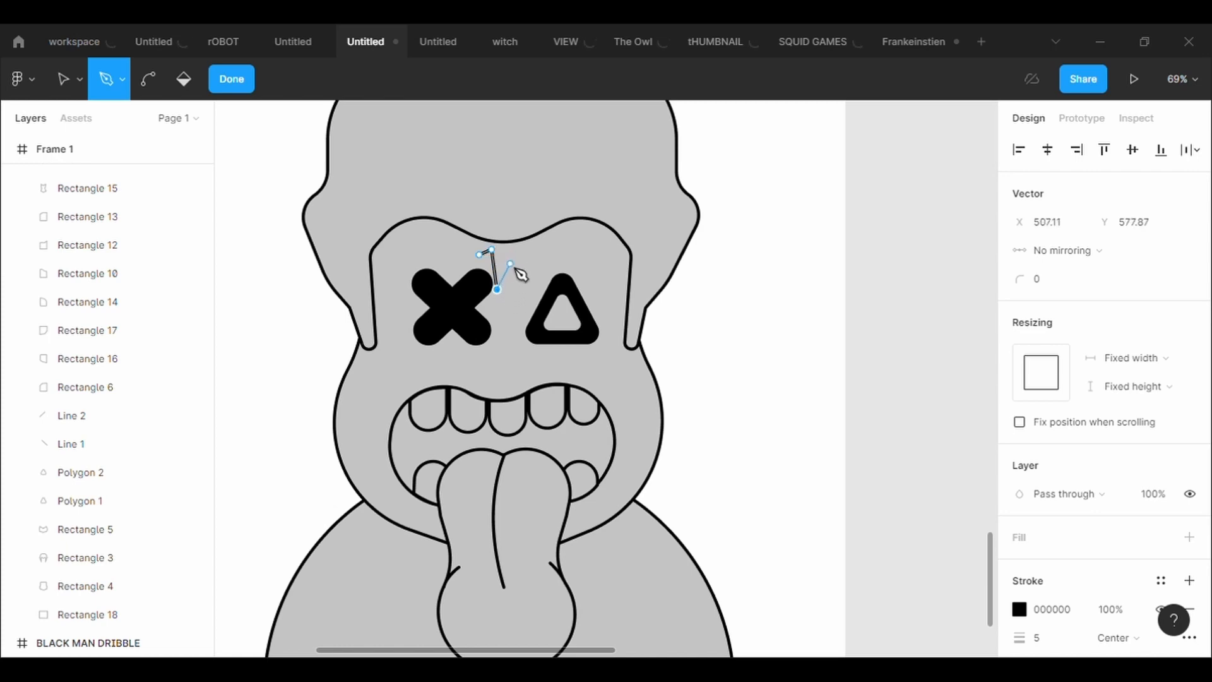
click(511, 264)
click(524, 263)
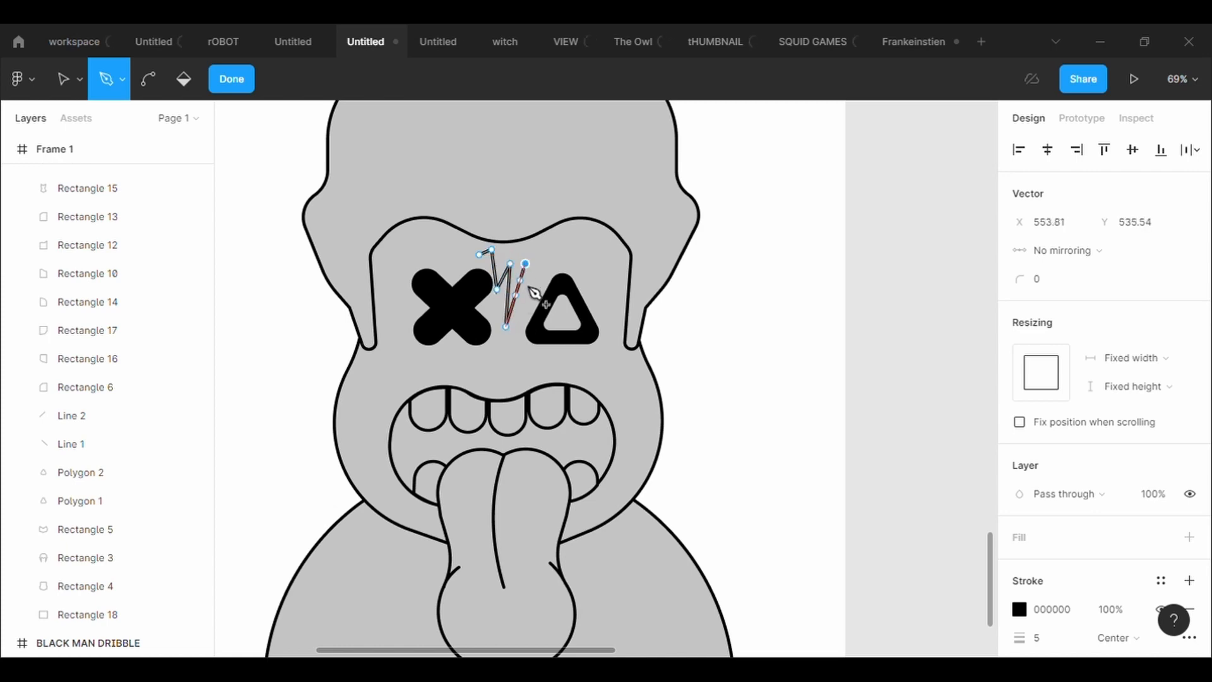
click(555, 244)
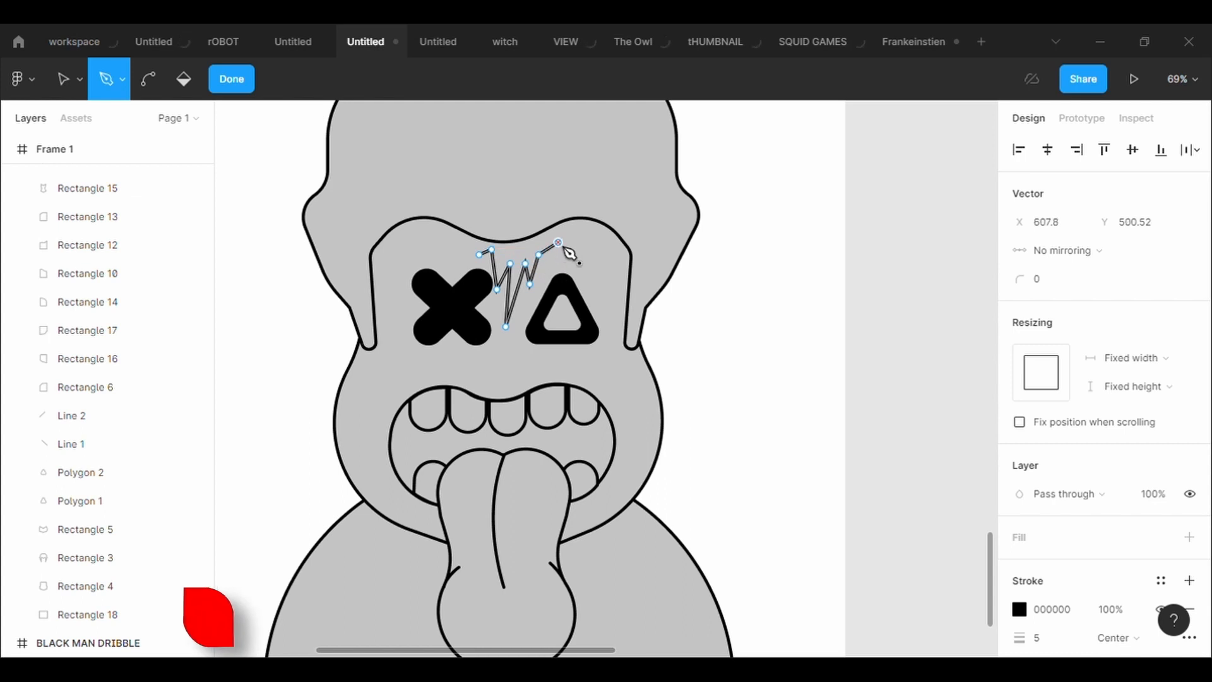
Set the zigzag path's corner radius to 50 to turn it into rounded drips
key(Escape)
click(1155, 255)
text(50)
key(Return)
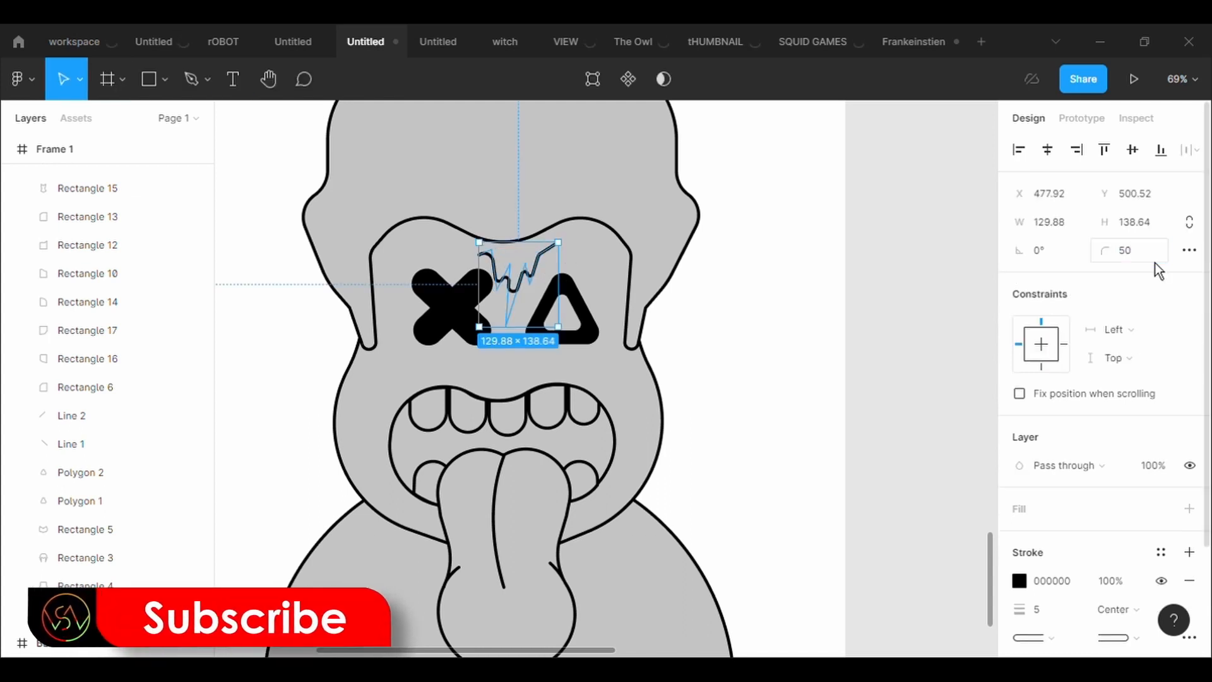
click(901, 470)
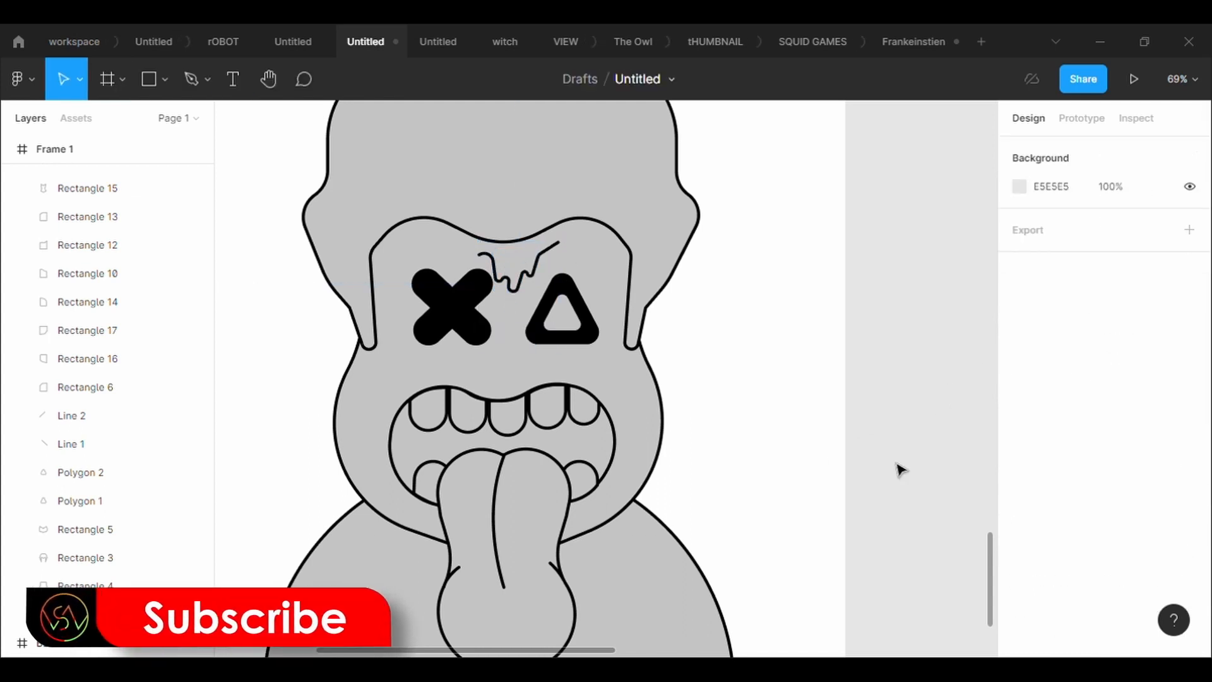
Set the radius of the drip path's bend nearest its right end to 300 and nudge the whole path slightly right
click(525, 284)
click(593, 80)
click(539, 254)
click(1062, 285)
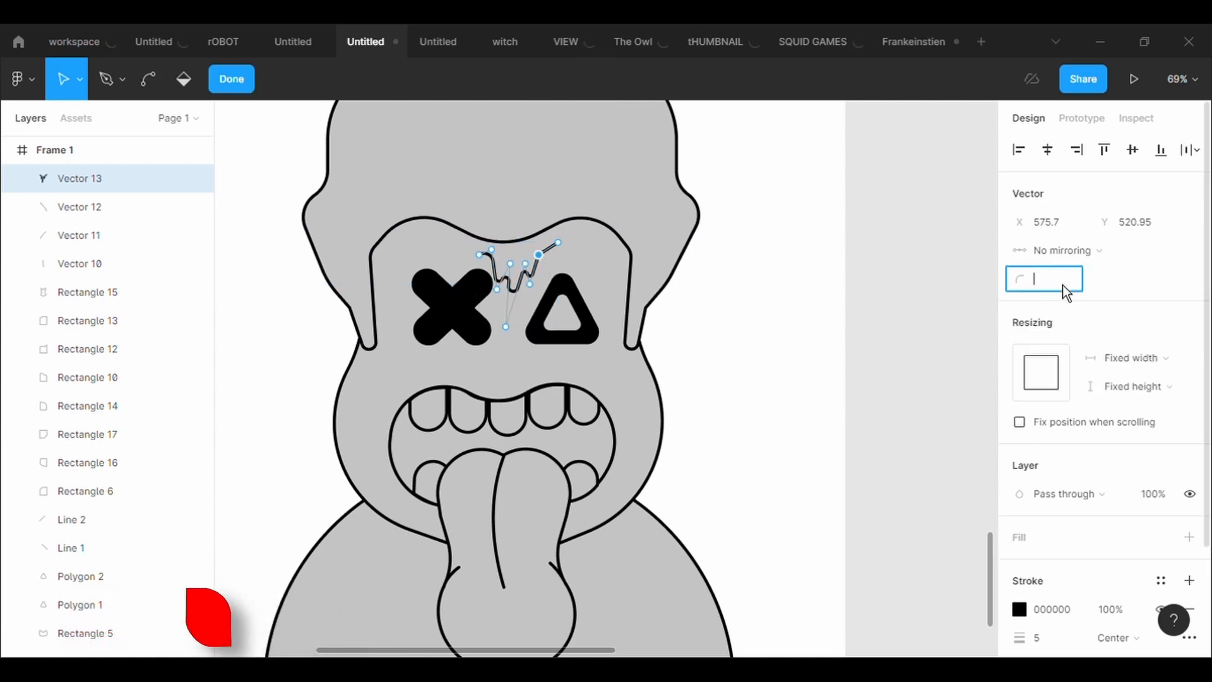
text(300)
key(Escape)
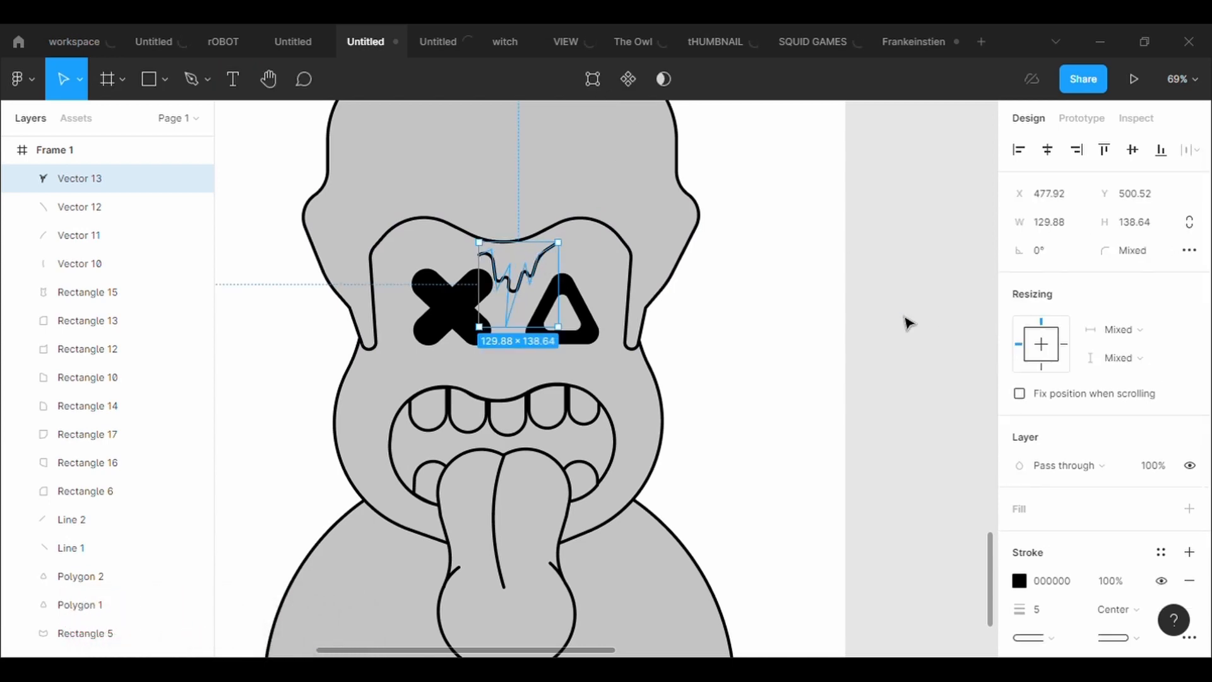
click(907, 321)
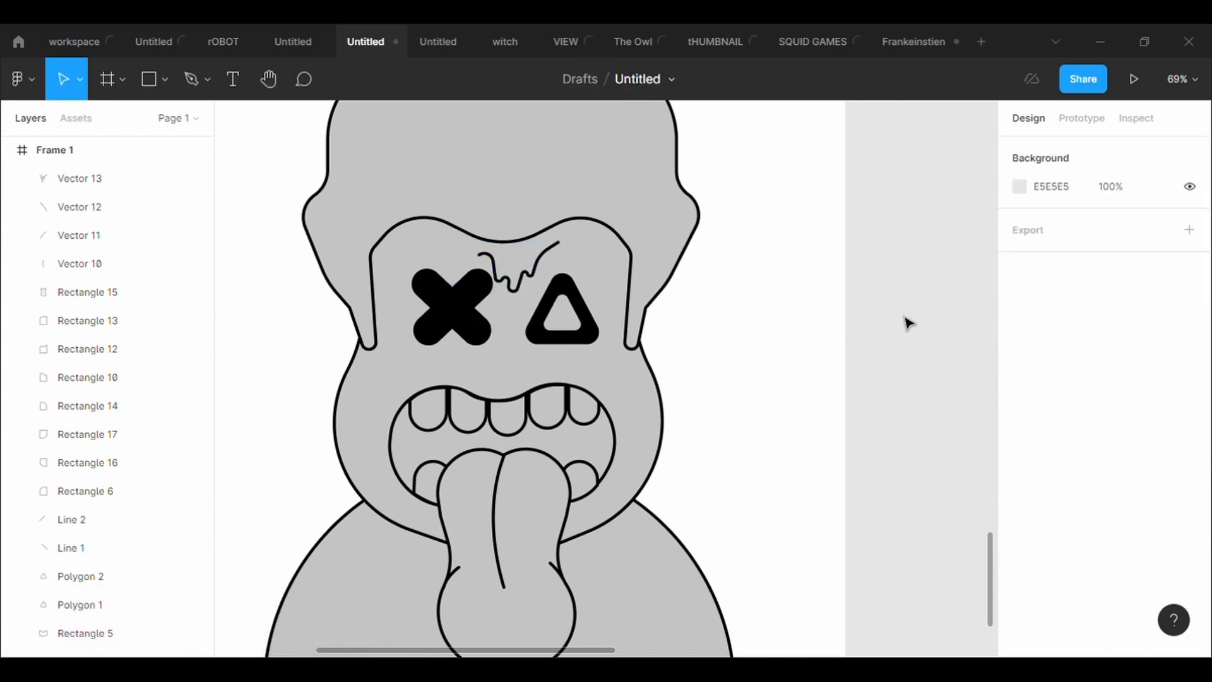
click(528, 291)
scroll(683, 486, down, 1)
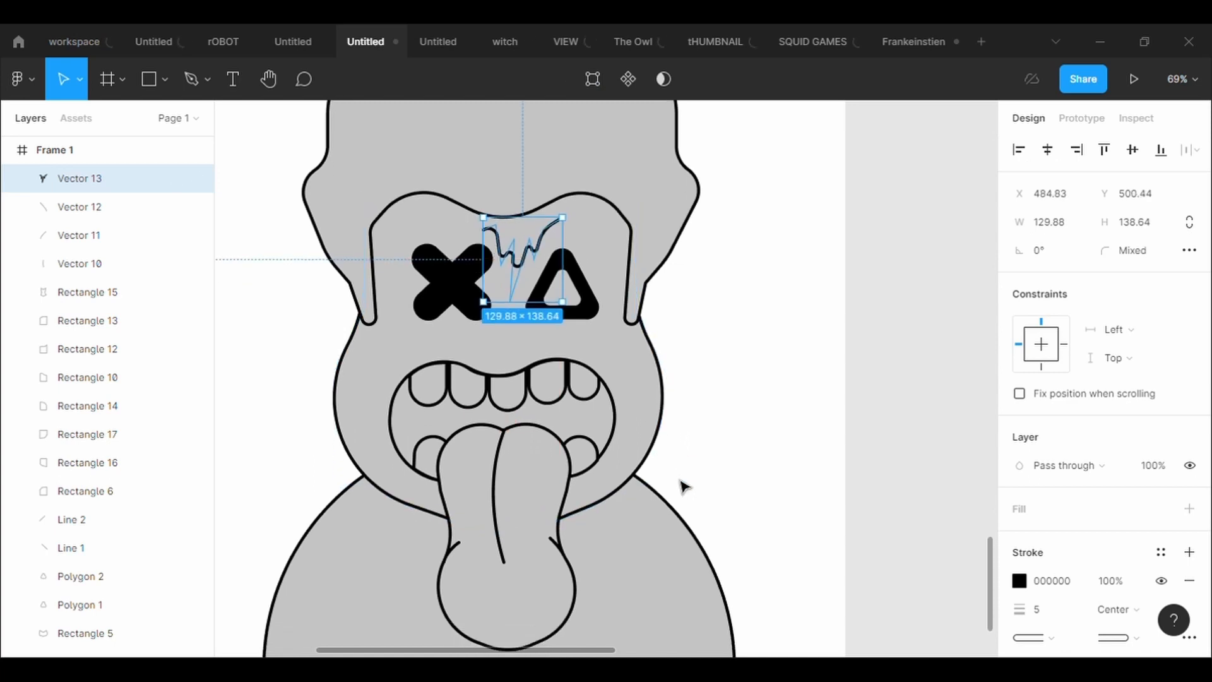
Add an inner shadow effect to the forehead drip path
scroll(1099, 546, down, 2)
scroll(1097, 539, down, 1)
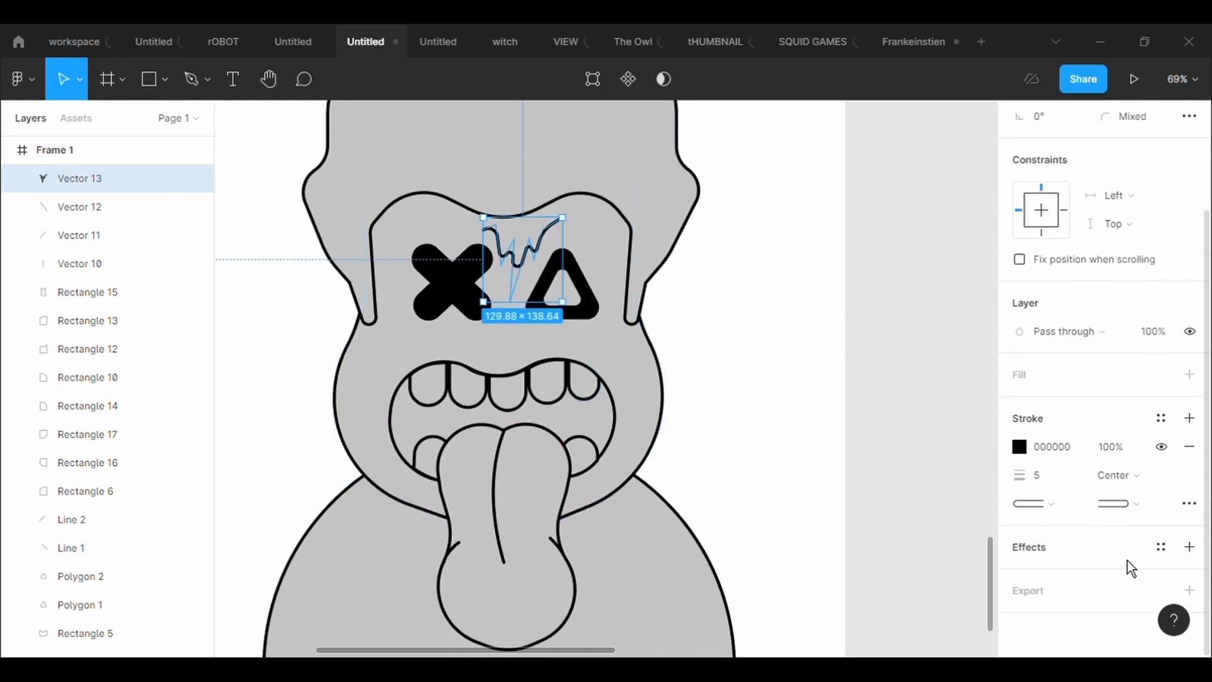
click(1189, 546)
click(1067, 577)
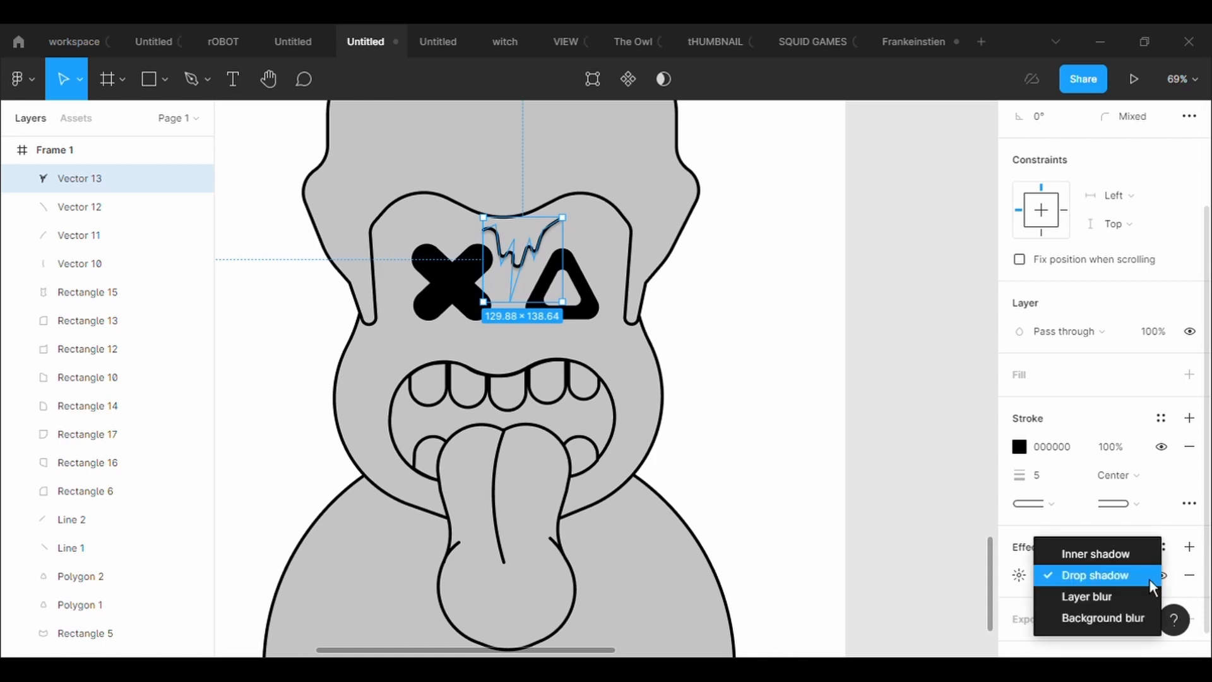
click(1106, 555)
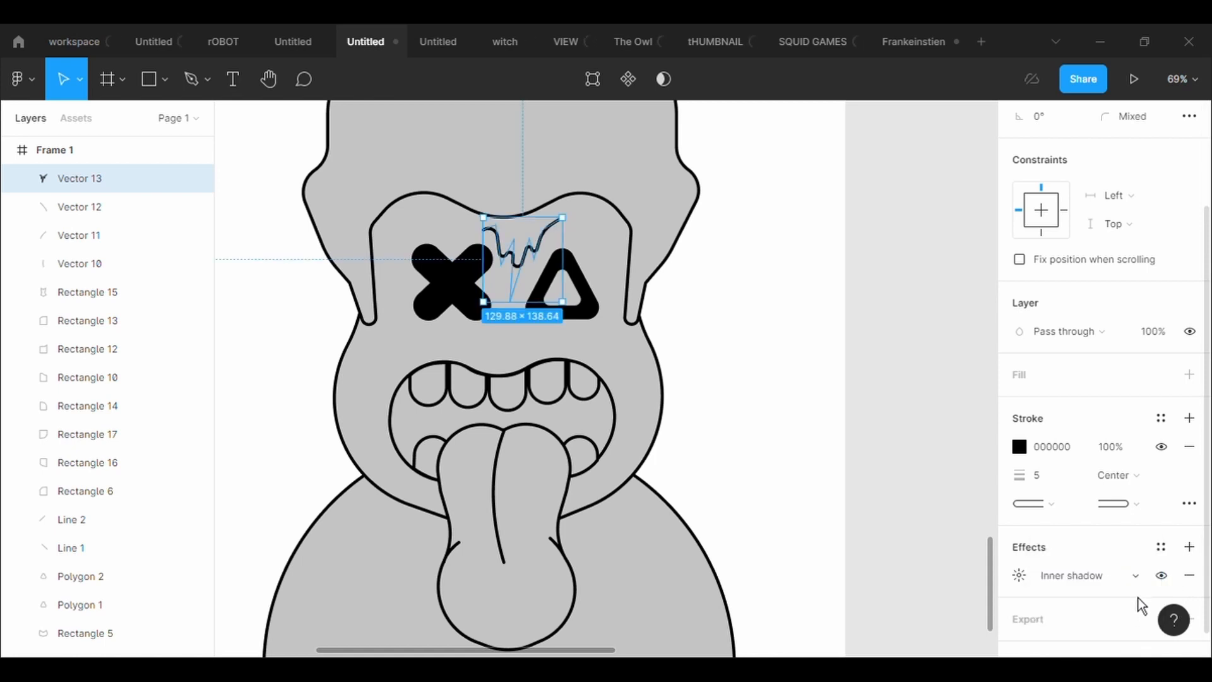
click(1111, 576)
click(944, 579)
scroll(947, 584, down, 1)
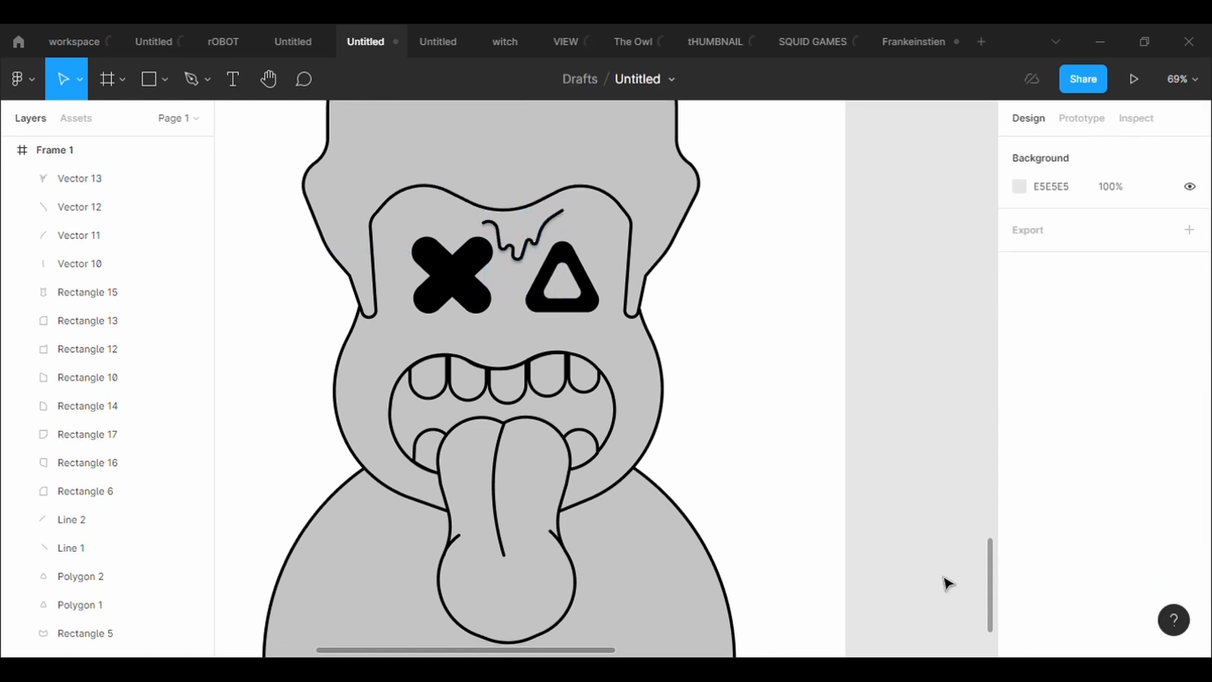
Draw an open zigzag path about 53 × 92 with the Pen tool across the face's right edge, beside the mouth
click(192, 79)
click(633, 402)
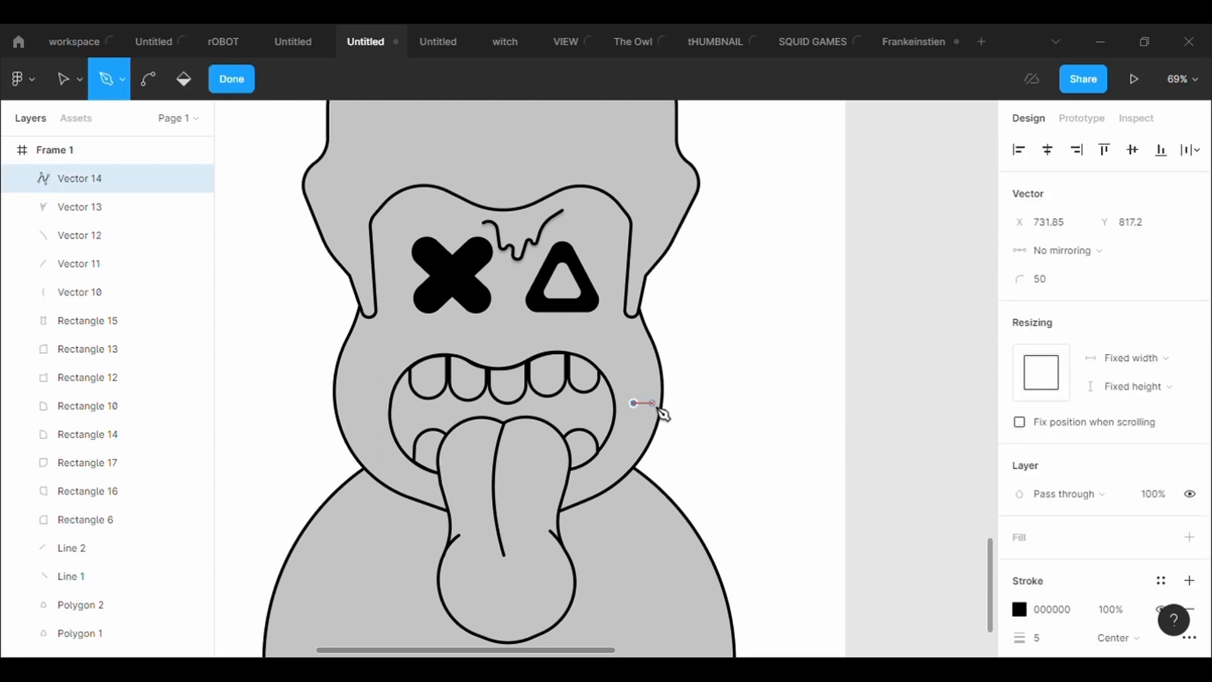
click(645, 398)
drag(654, 436, 666, 451)
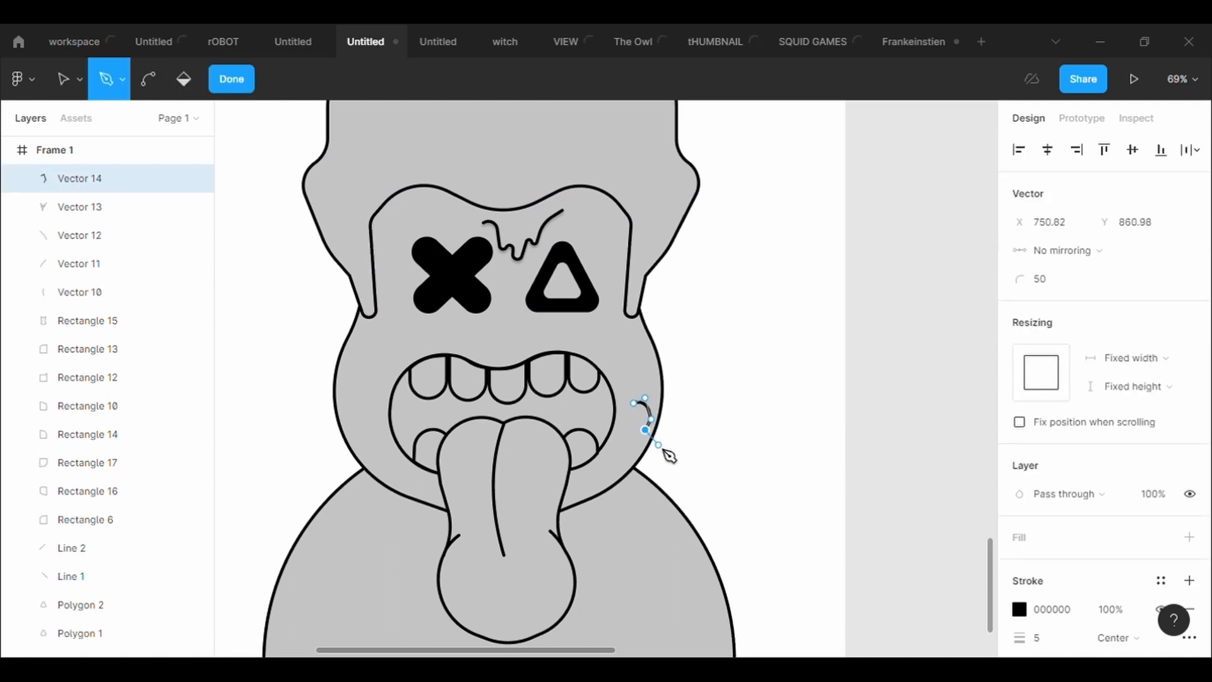
click(666, 430)
click(658, 410)
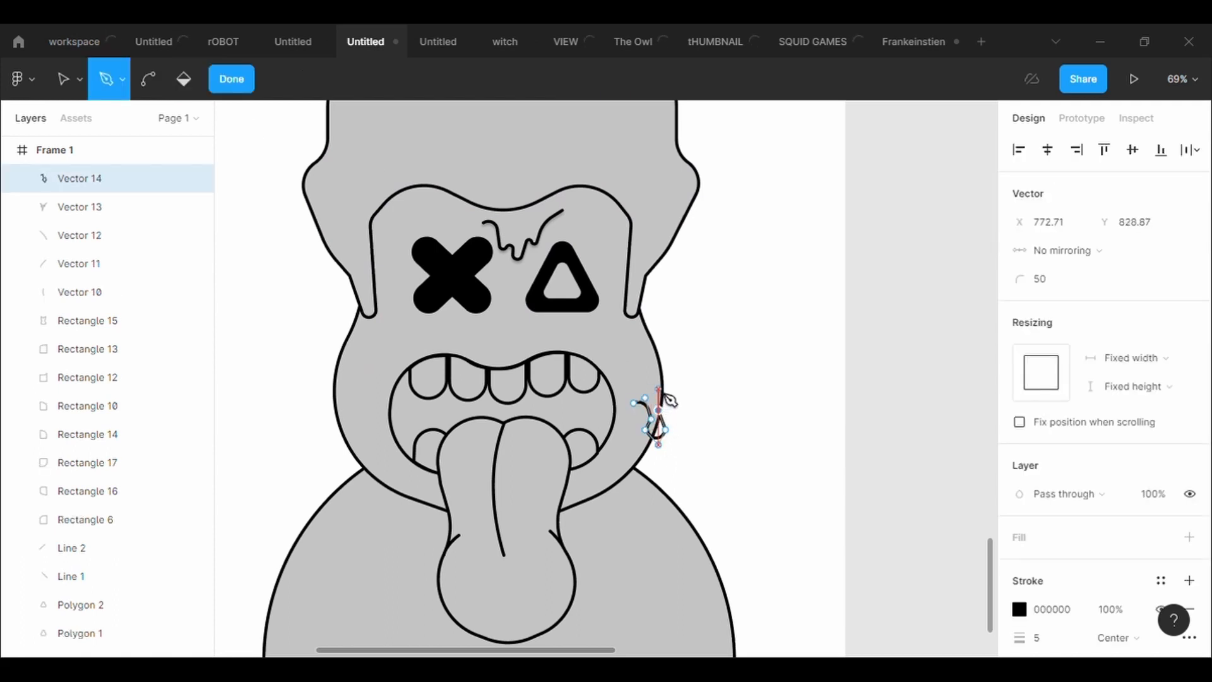
drag(668, 398, 752, 434)
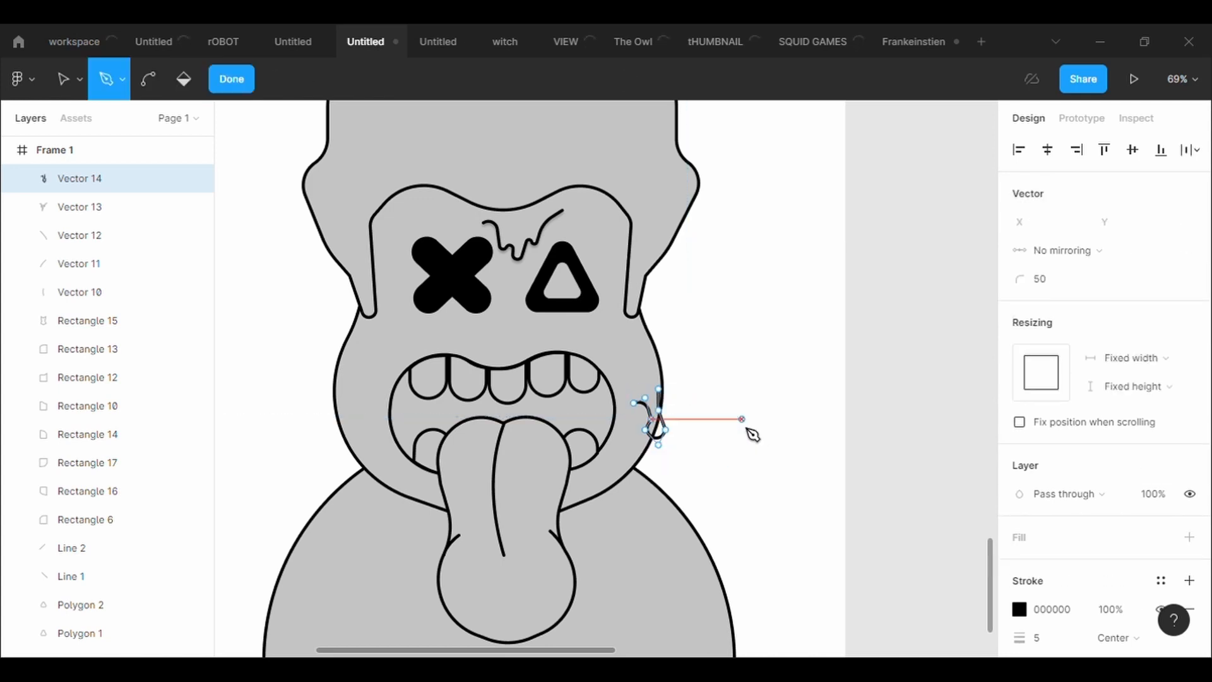
key(Escape)
key(Escape)
Move the upper end point of the right-cheek drip path slightly up and inward
click(660, 422)
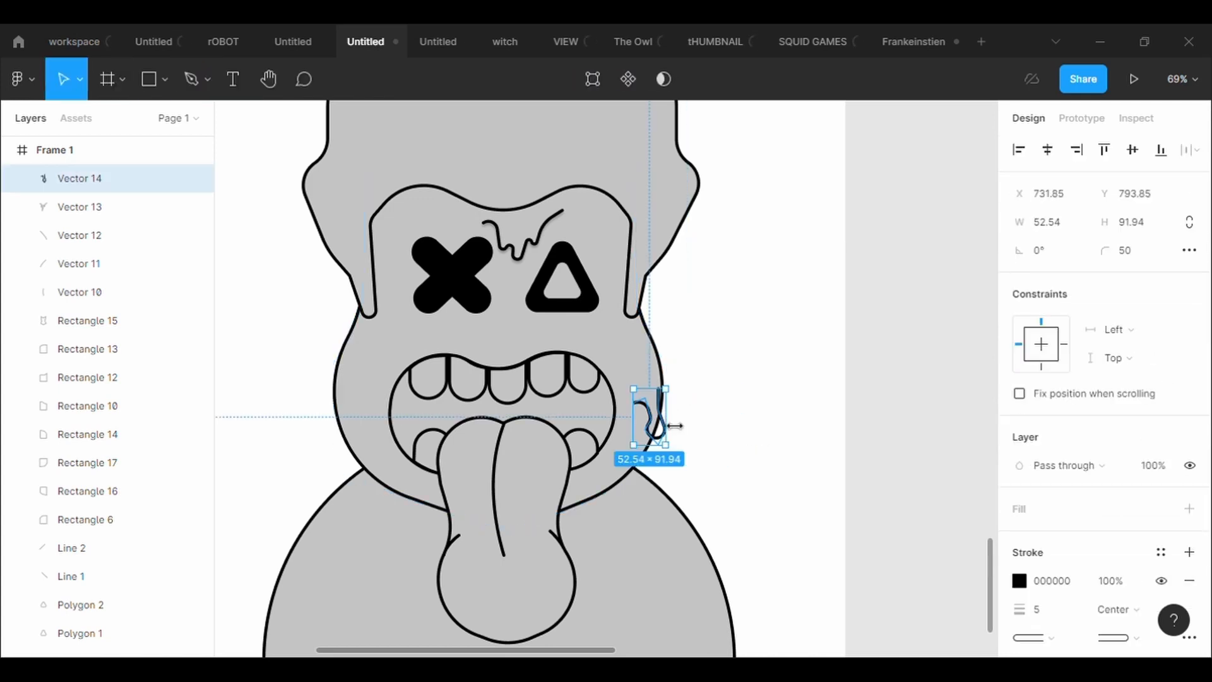
click(602, 90)
drag(660, 390, 665, 417)
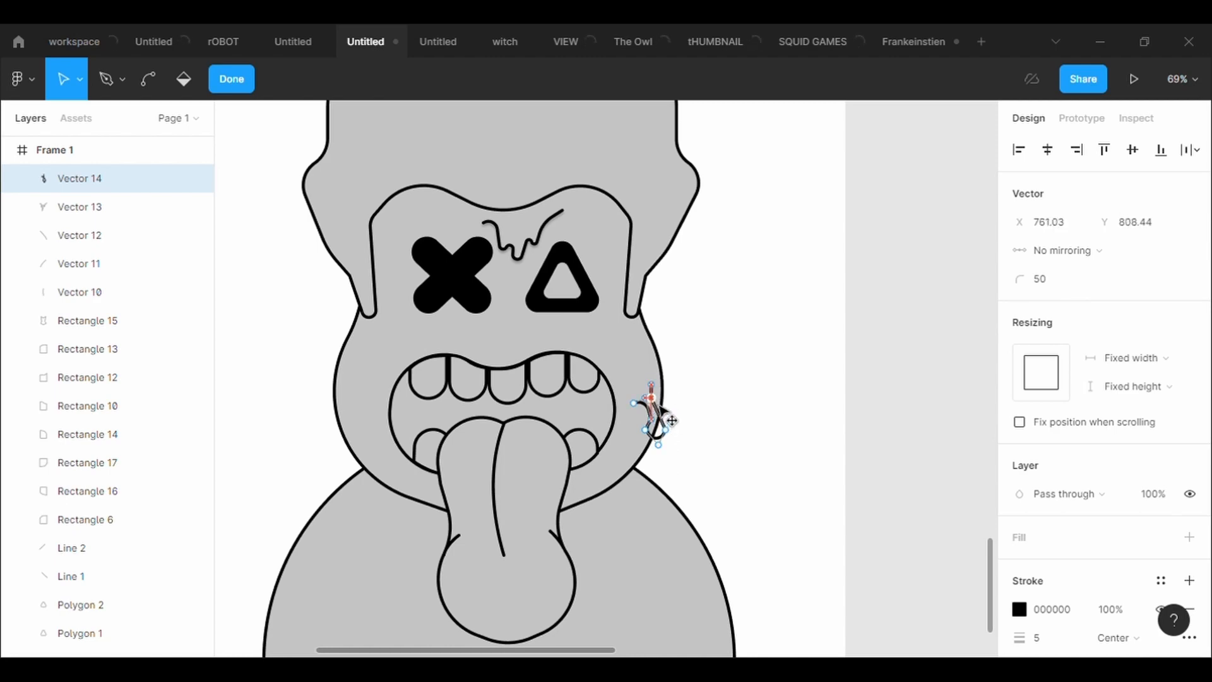
double_click(705, 435)
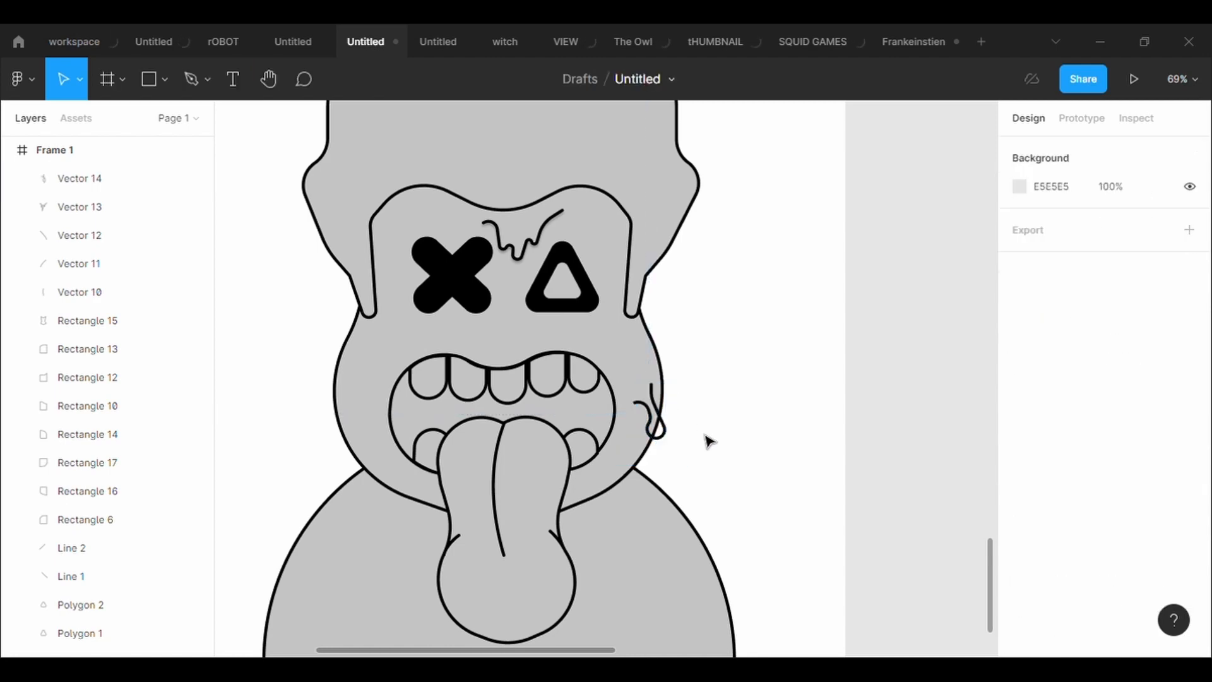
Add a drop shadow effect to the right-cheek drip path
click(668, 435)
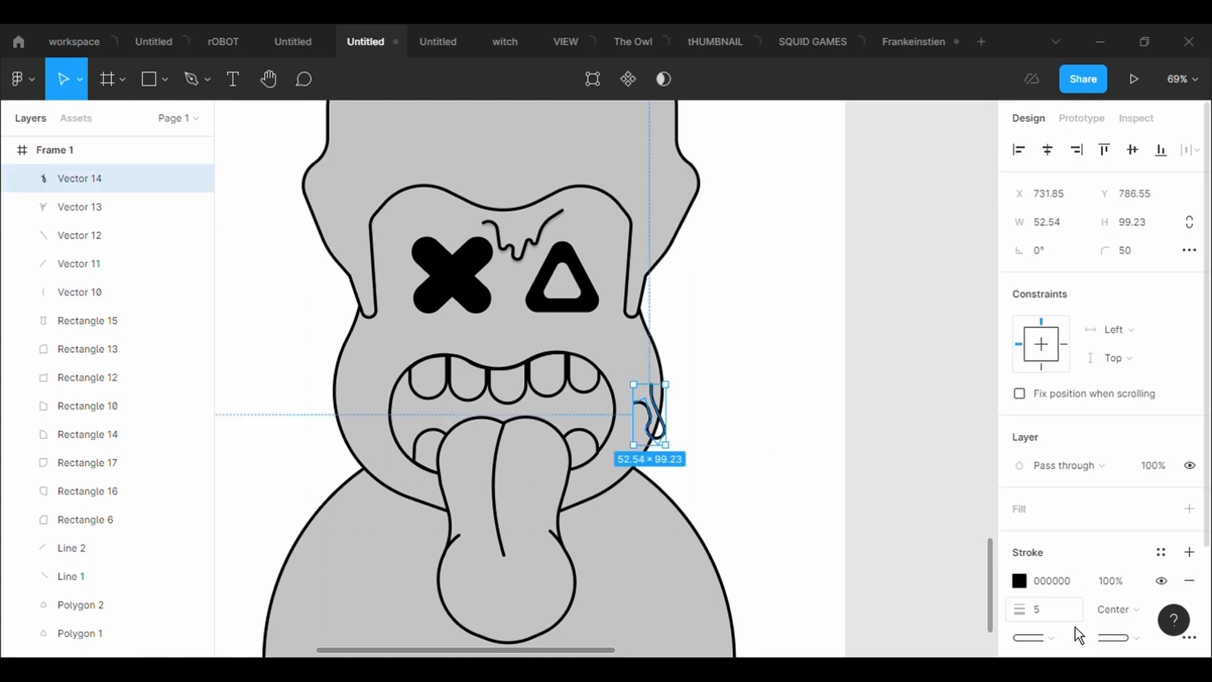
scroll(1083, 568, down, 3)
click(1189, 546)
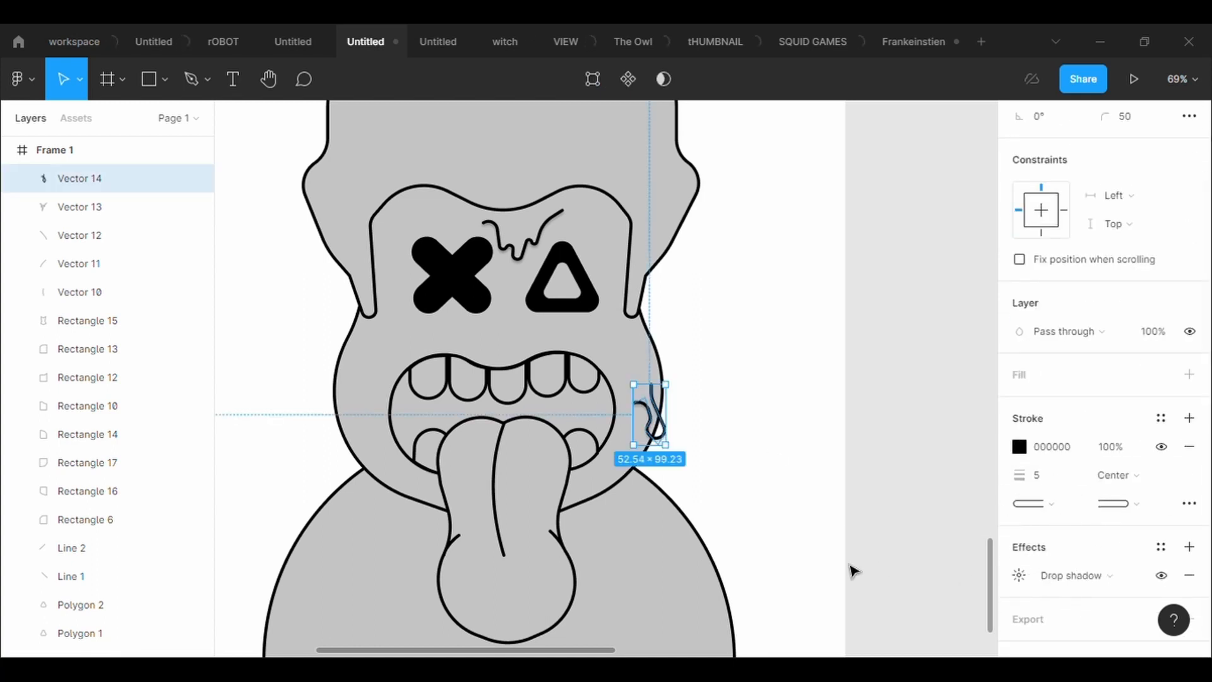
click(877, 578)
scroll(732, 432, down, 1)
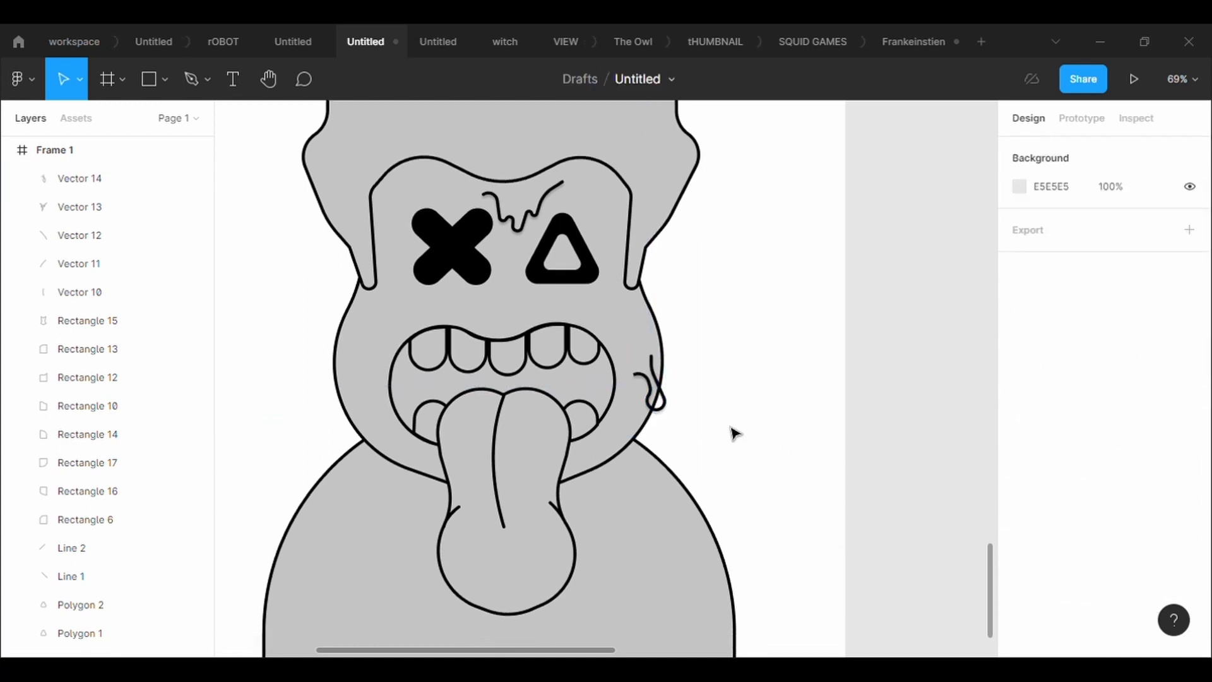
Draw an open zigzag path about 70 × 120 with the Pen tool across the jaw's lower-left edge
click(200, 91)
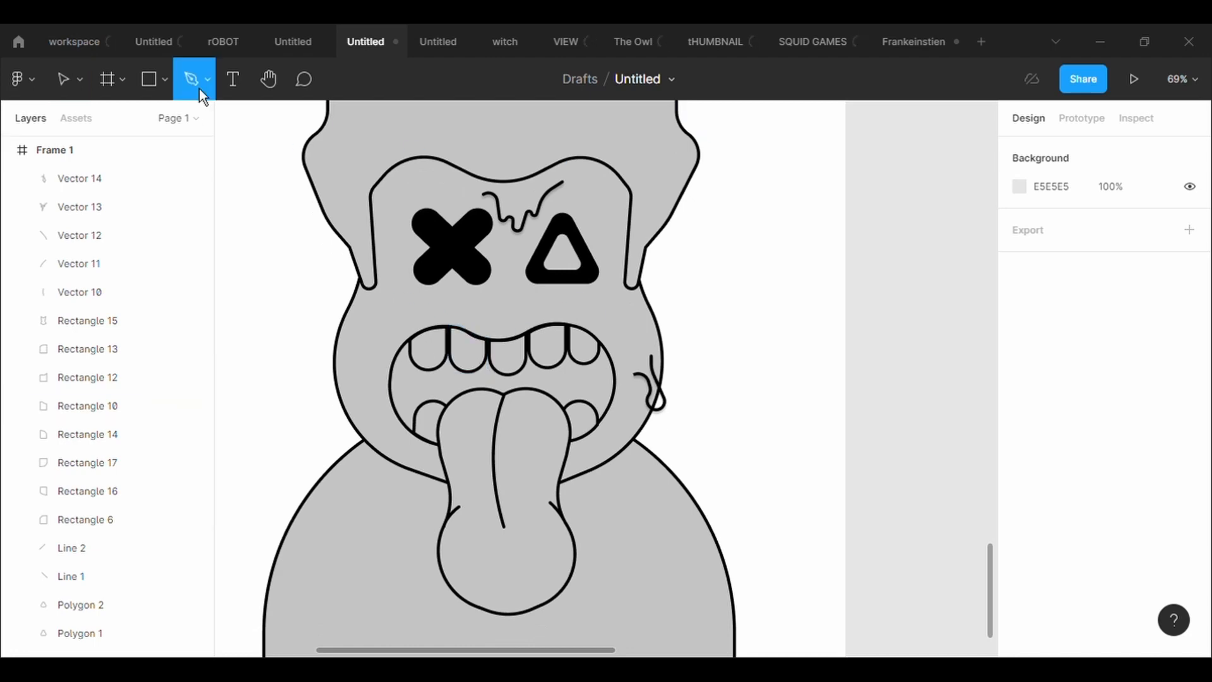
click(361, 424)
click(377, 417)
click(371, 455)
click(377, 465)
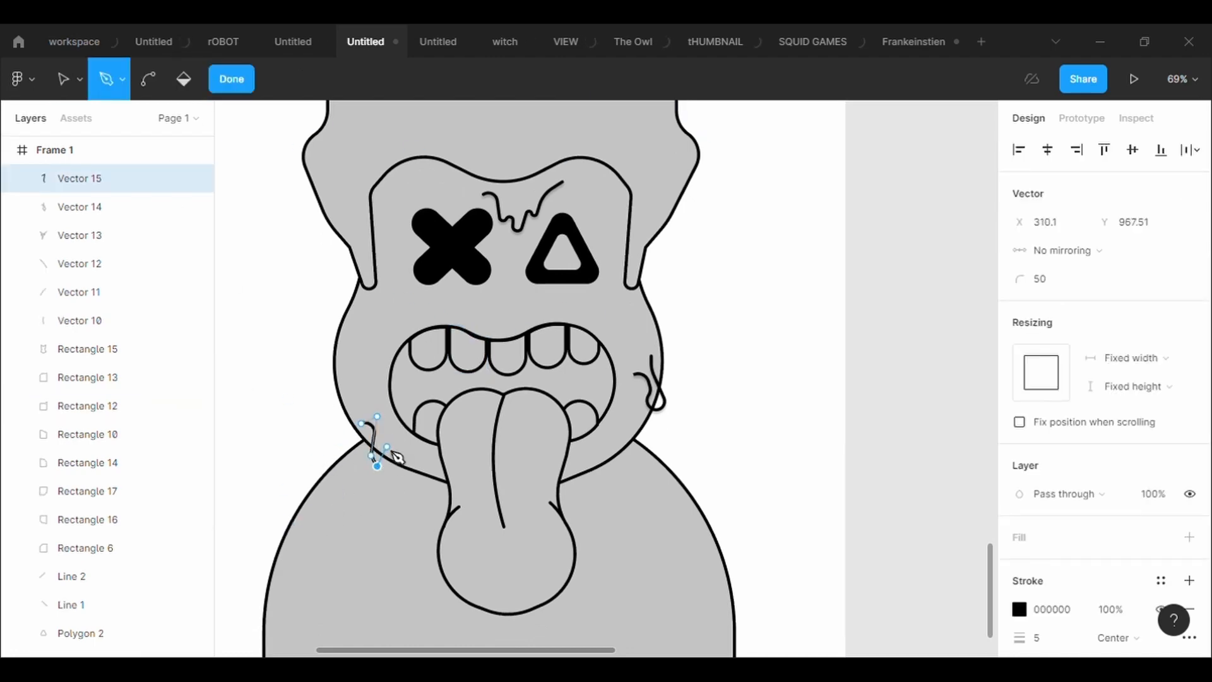
click(387, 446)
click(387, 490)
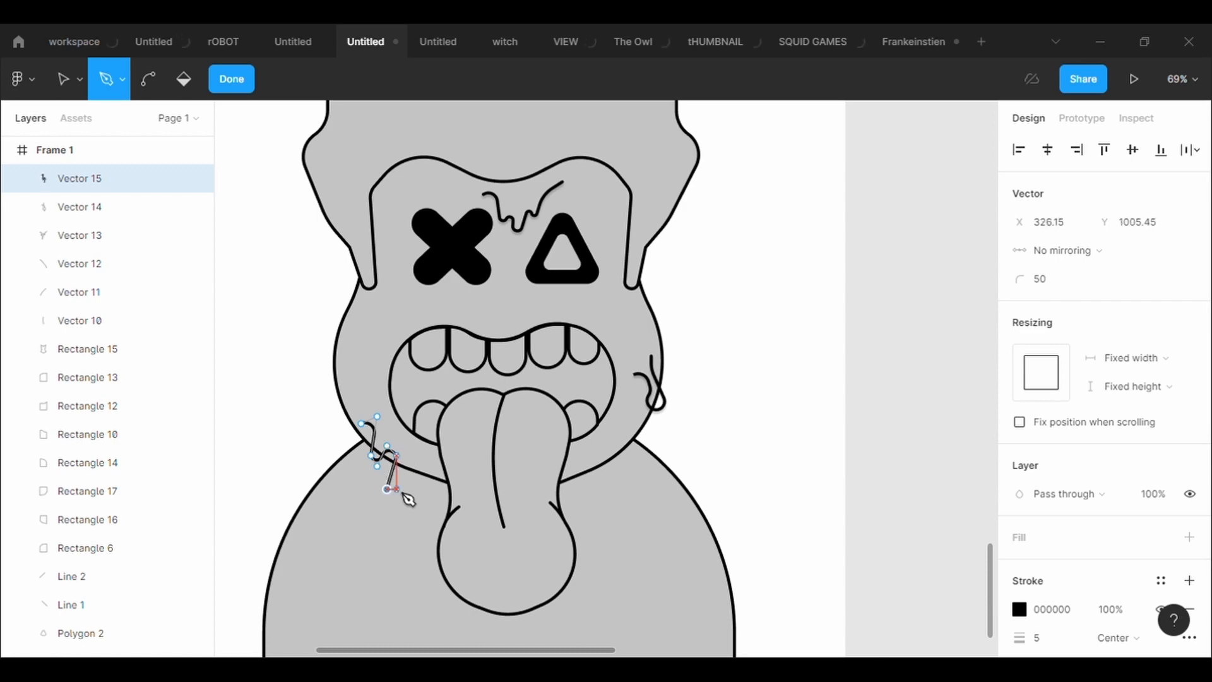
click(396, 437)
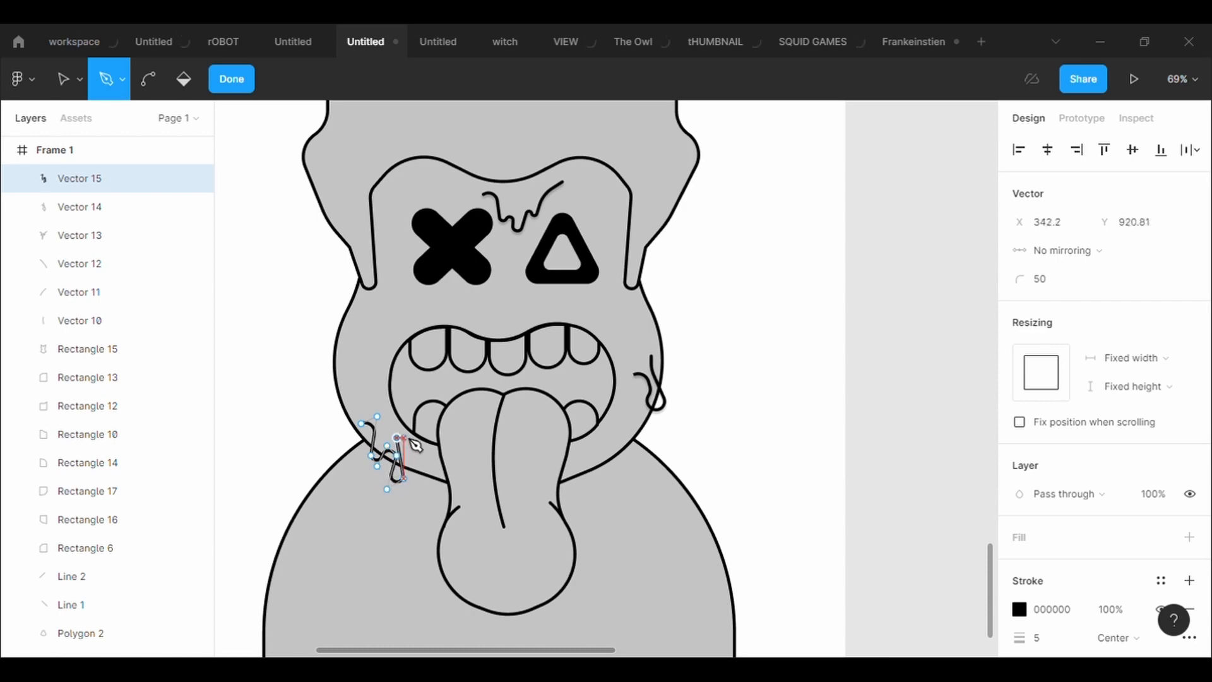
click(404, 431)
key(Escape)
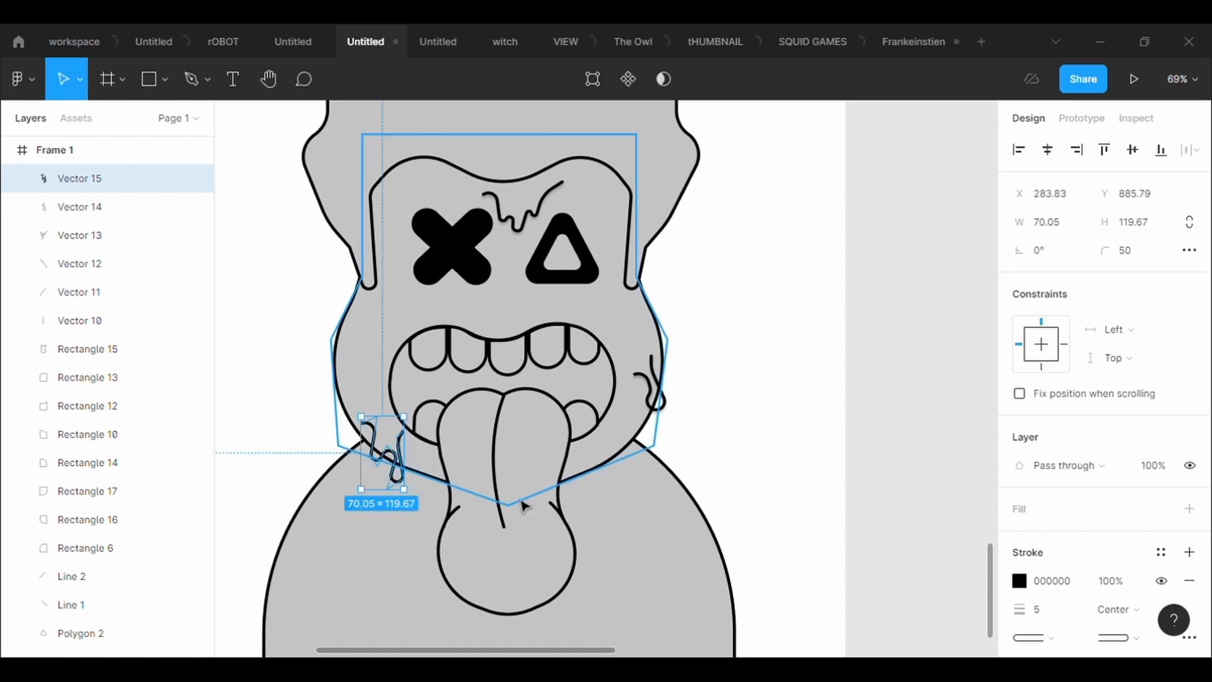
Add a drop shadow effect to the lower-left jaw drip path
click(749, 419)
click(402, 461)
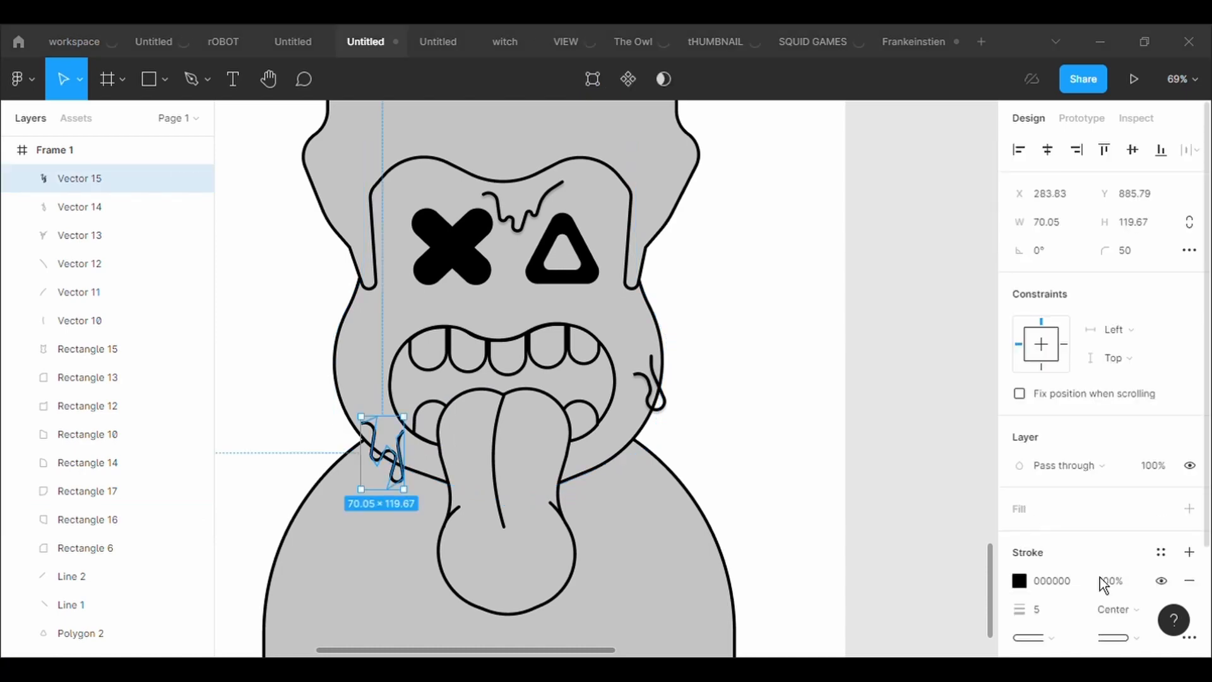
scroll(1082, 576, down, 3)
click(1189, 547)
click(801, 468)
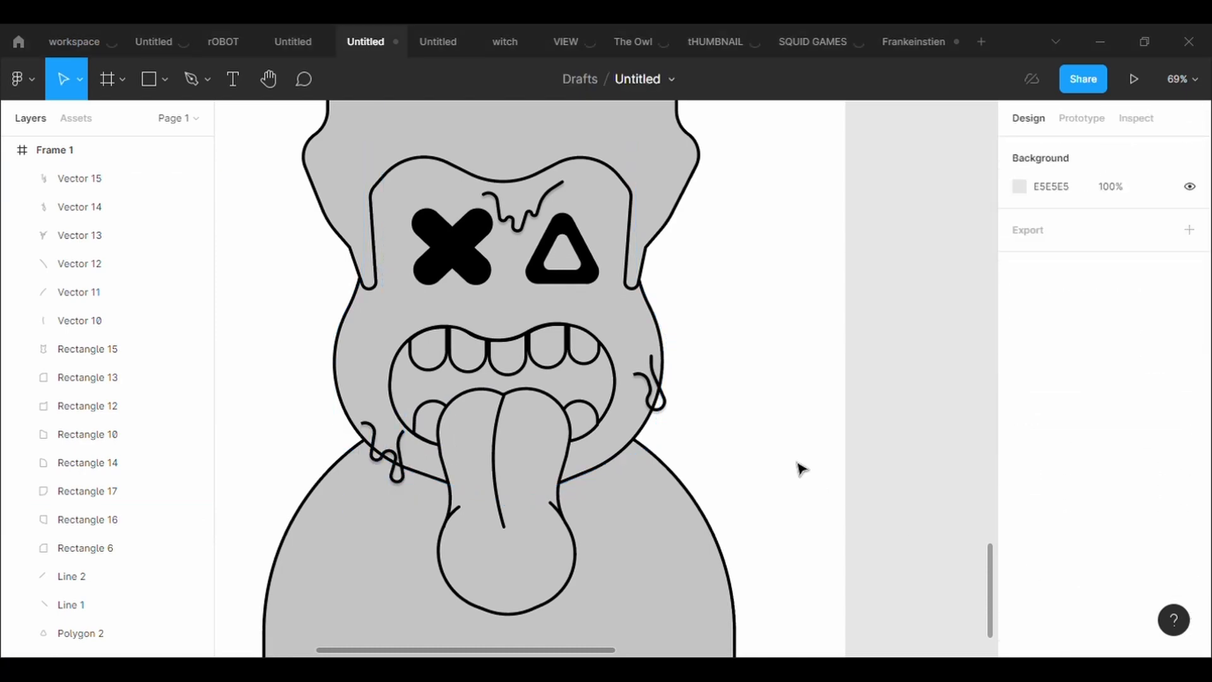
Draw an open drip path about 67 × 101 with the Pen tool across the jaw's lower-right edge, beside the tongue
key(p)
click(584, 449)
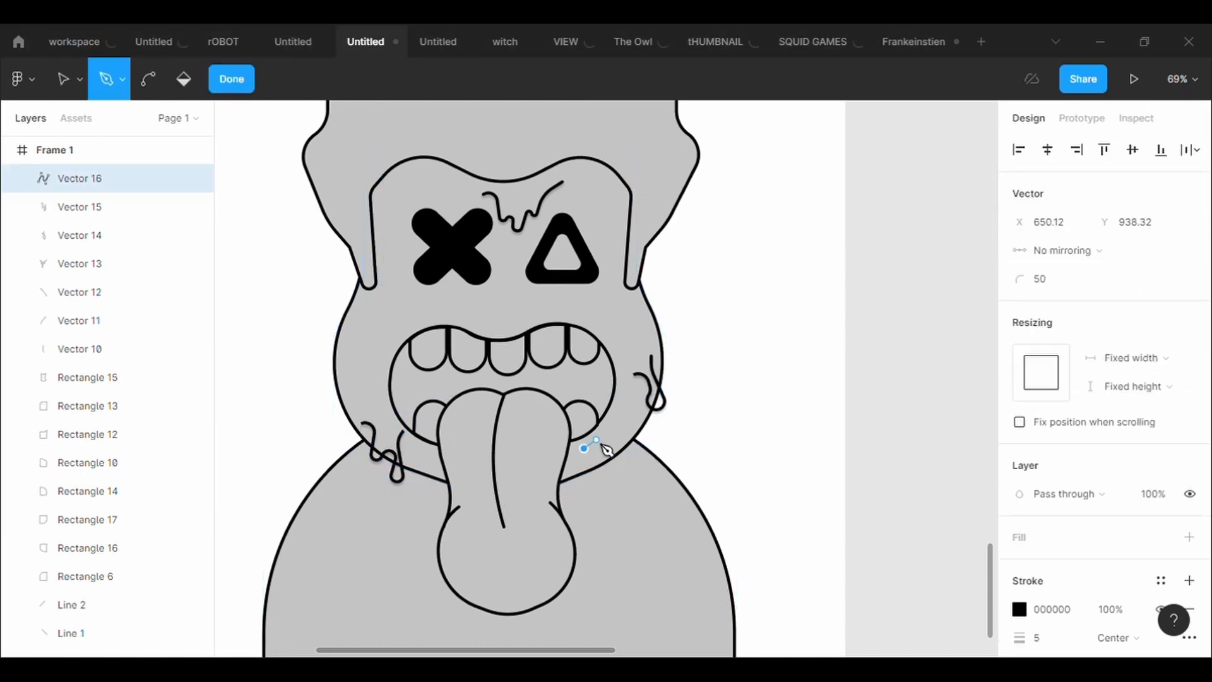
click(596, 439)
click(597, 490)
click(604, 470)
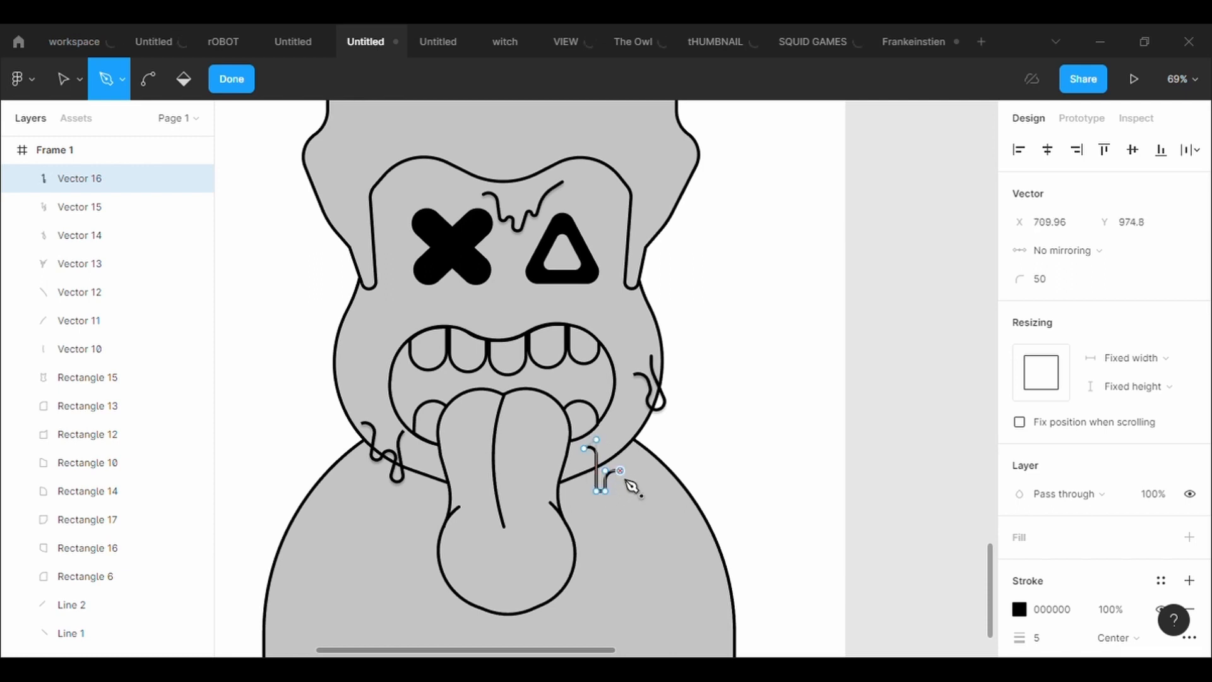
click(621, 449)
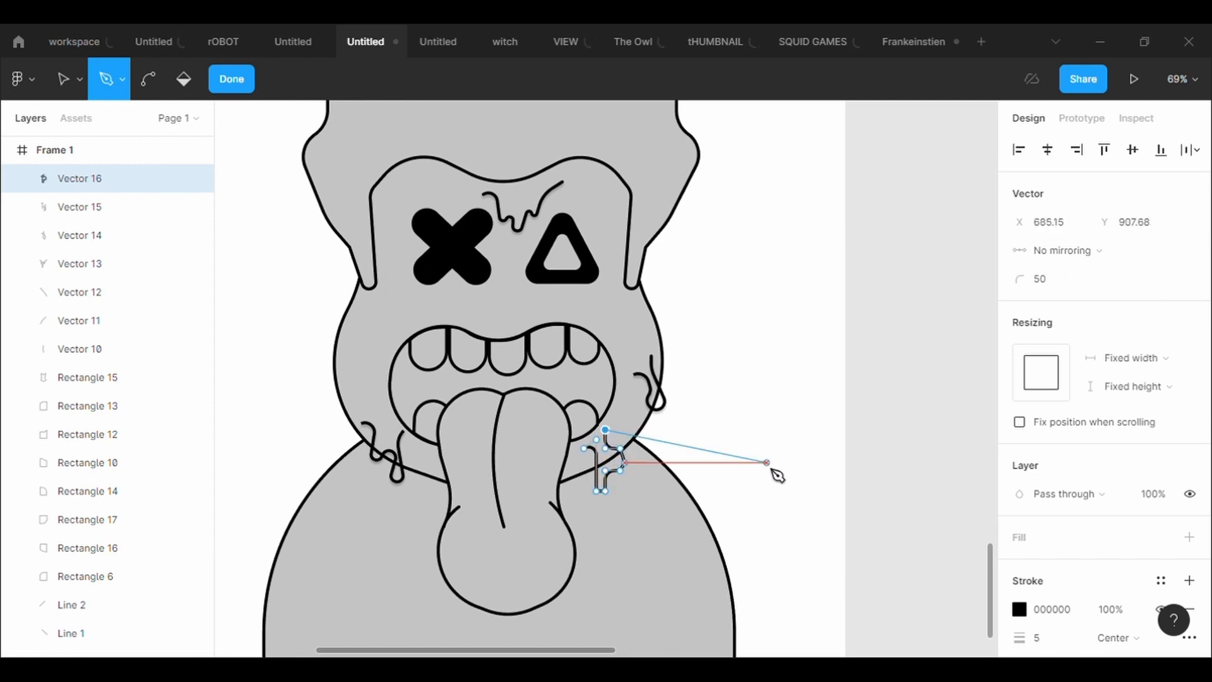
key(Escape)
key(Escape)
Reshape the lower-right jaw drip by pulling the bend on its right side slightly inward
click(619, 471)
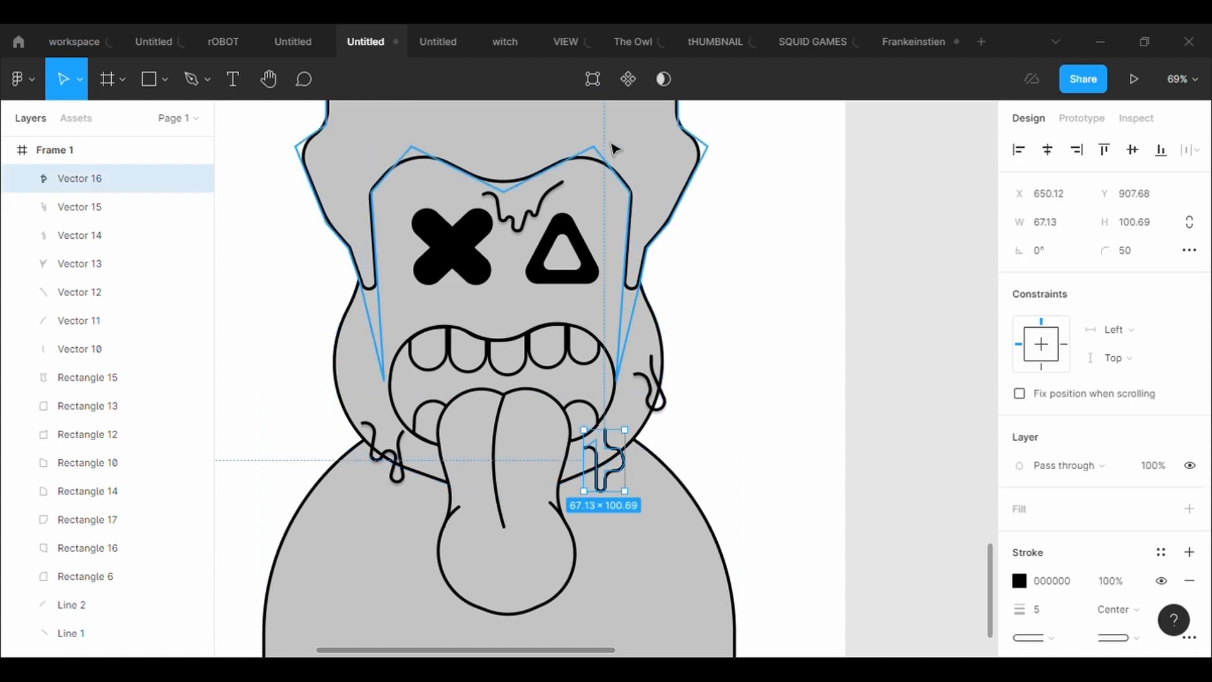
click(601, 87)
drag(626, 452, 613, 460)
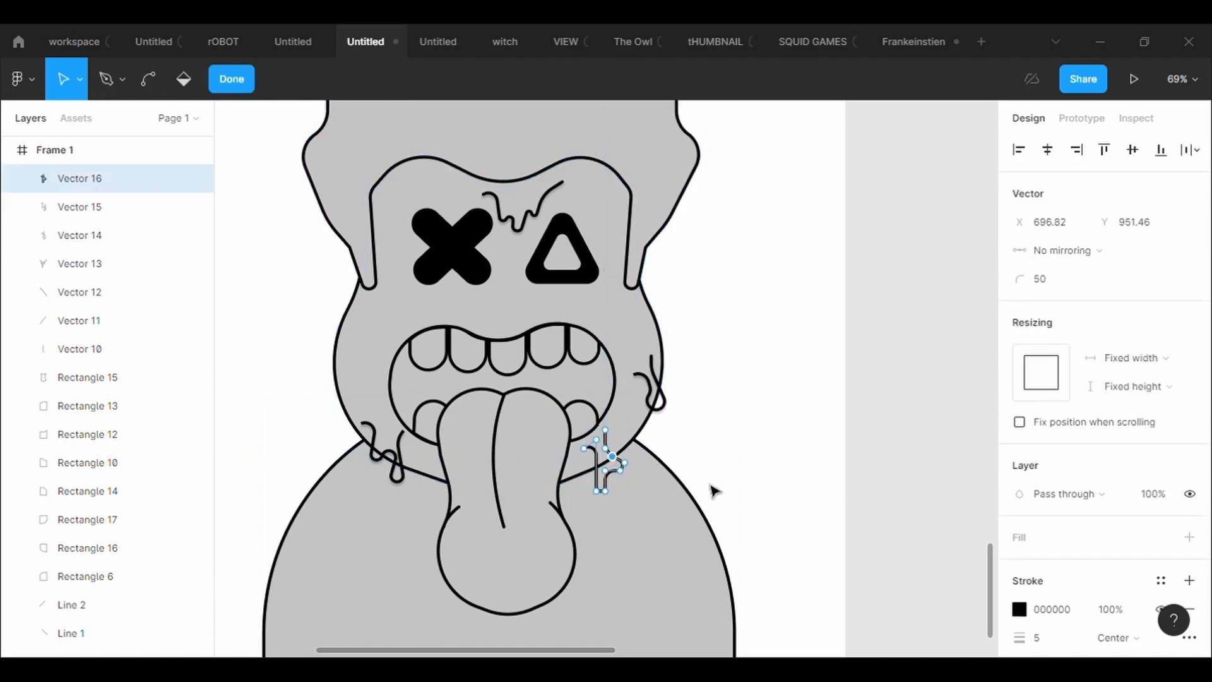
key(Escape)
key(Escape)
Add a drop shadow effect to the lower-right jaw drip path
click(114, 177)
scroll(1094, 622, down, 2)
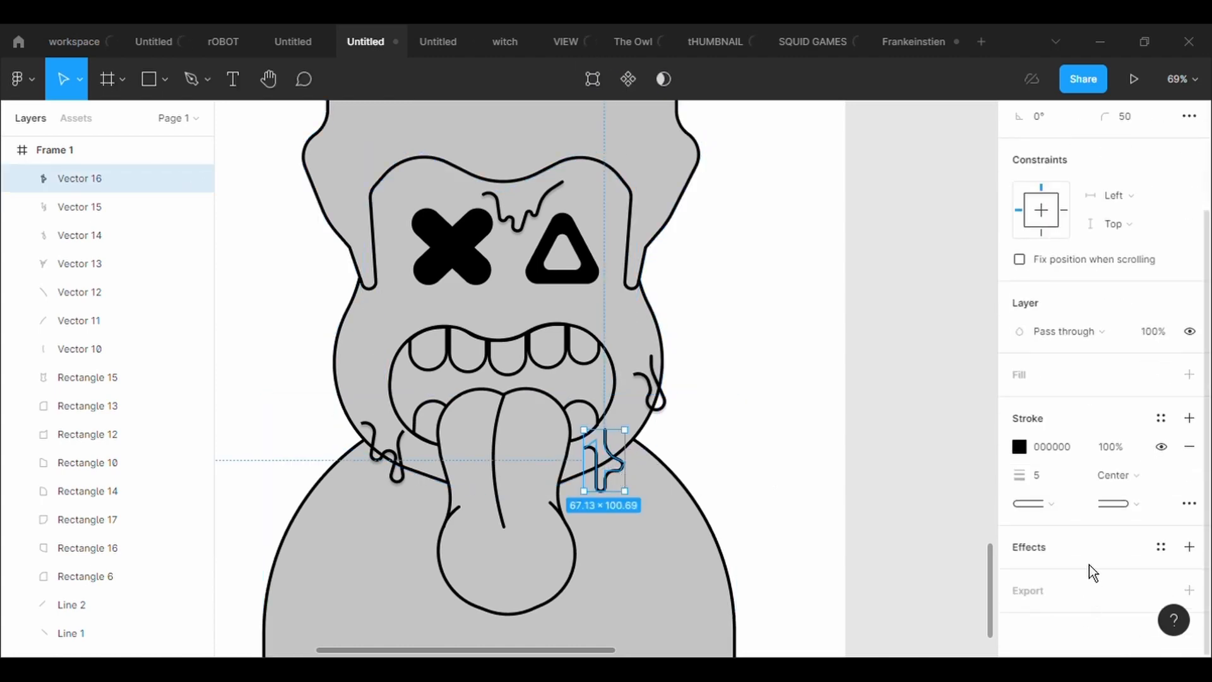
click(1187, 545)
Duplicate the right-cheek drip, flip the copy horizontally and place it on the face's left edge at the same height
click(640, 366)
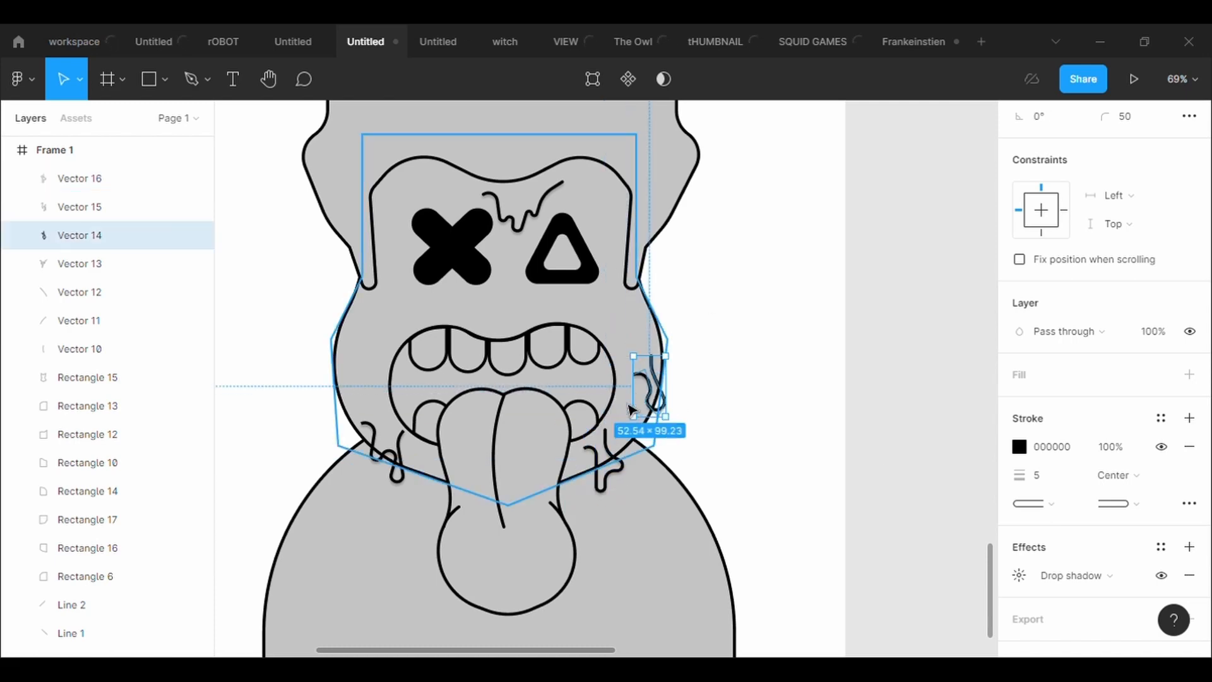
key(ctrl+c)
key(ctrl+v)
key(shift+h)
drag(649, 404, 355, 405)
click(916, 458)
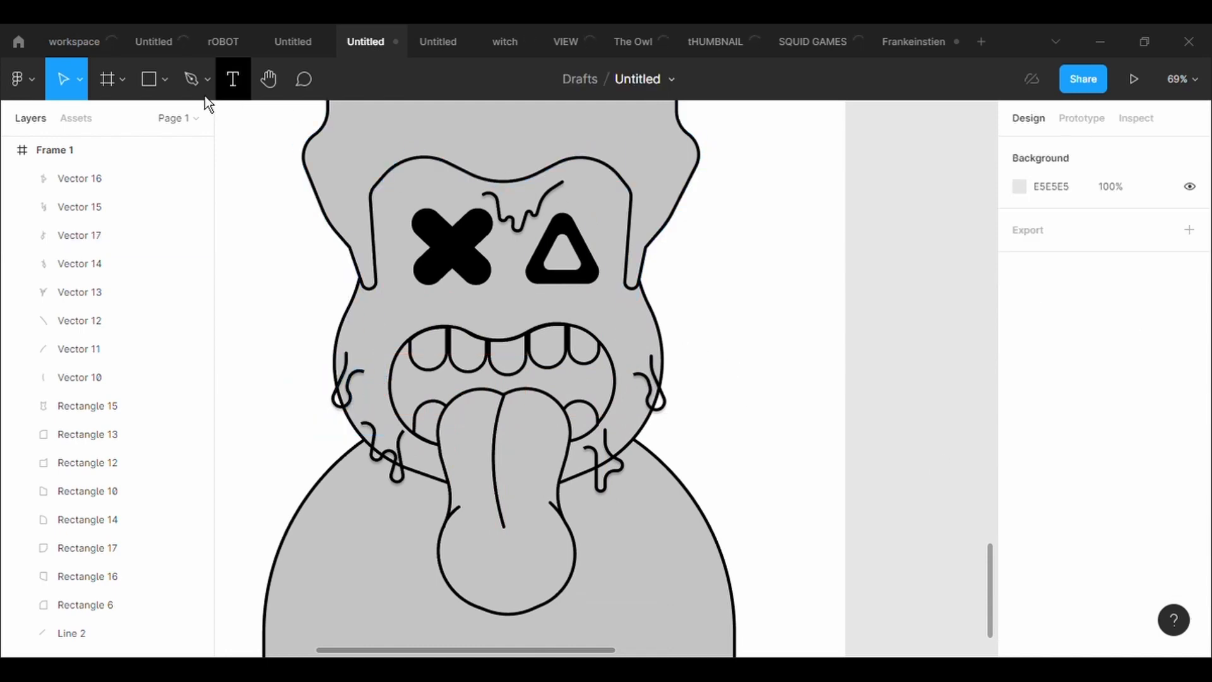
Draw an ellipse about 70 × 52 over the head's left edge above the cheek drip and send it to the back
click(166, 81)
click(177, 189)
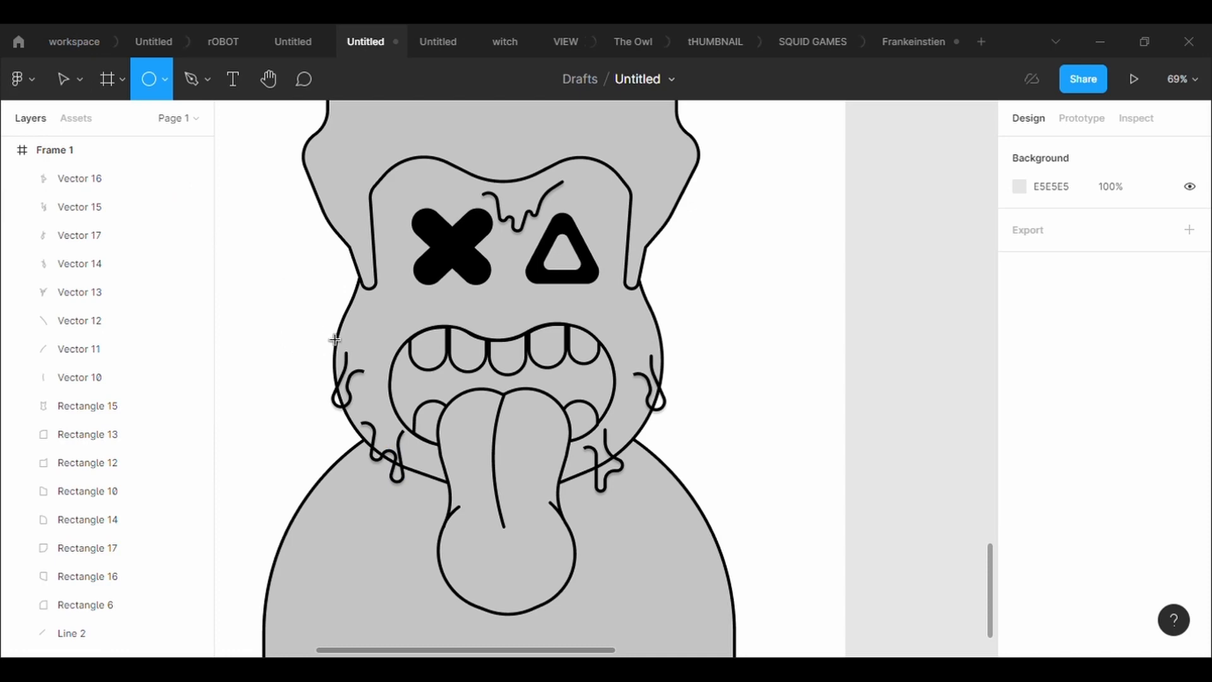
drag(317, 313, 361, 344)
right_click(339, 329)
click(373, 316)
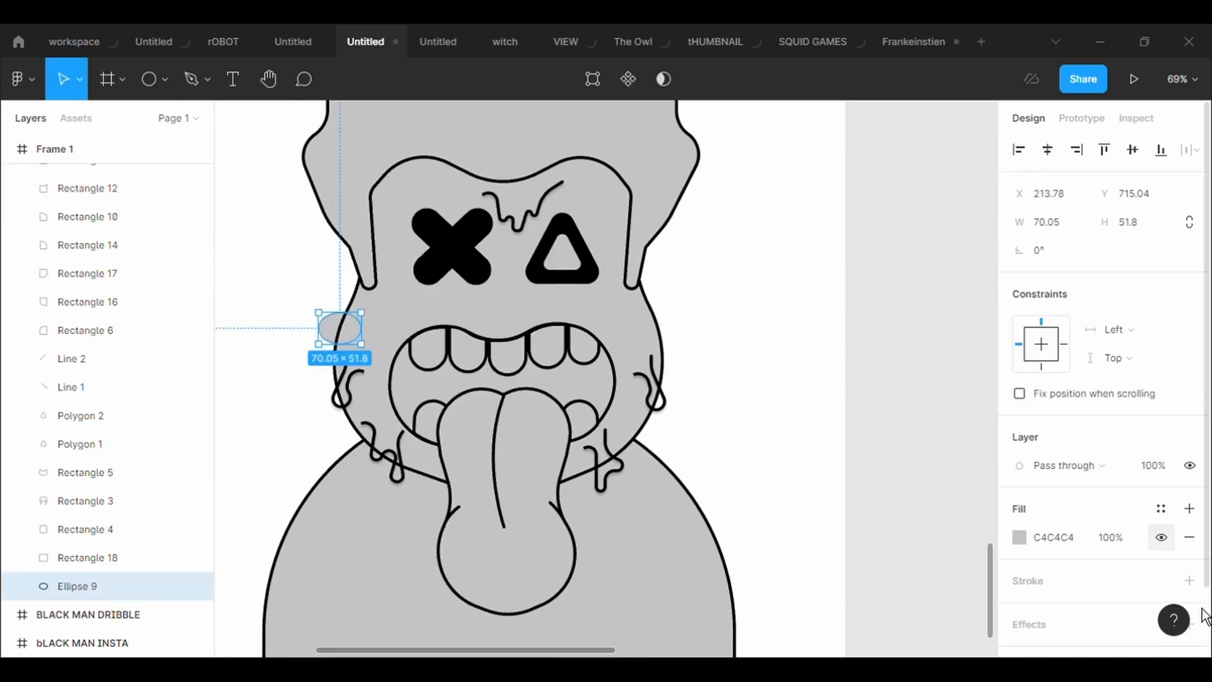
Give the ellipse a black inside stroke of width 5 and stretch it upward to about 70 × 65 for an ear
click(1073, 592)
click(1071, 646)
text(5)
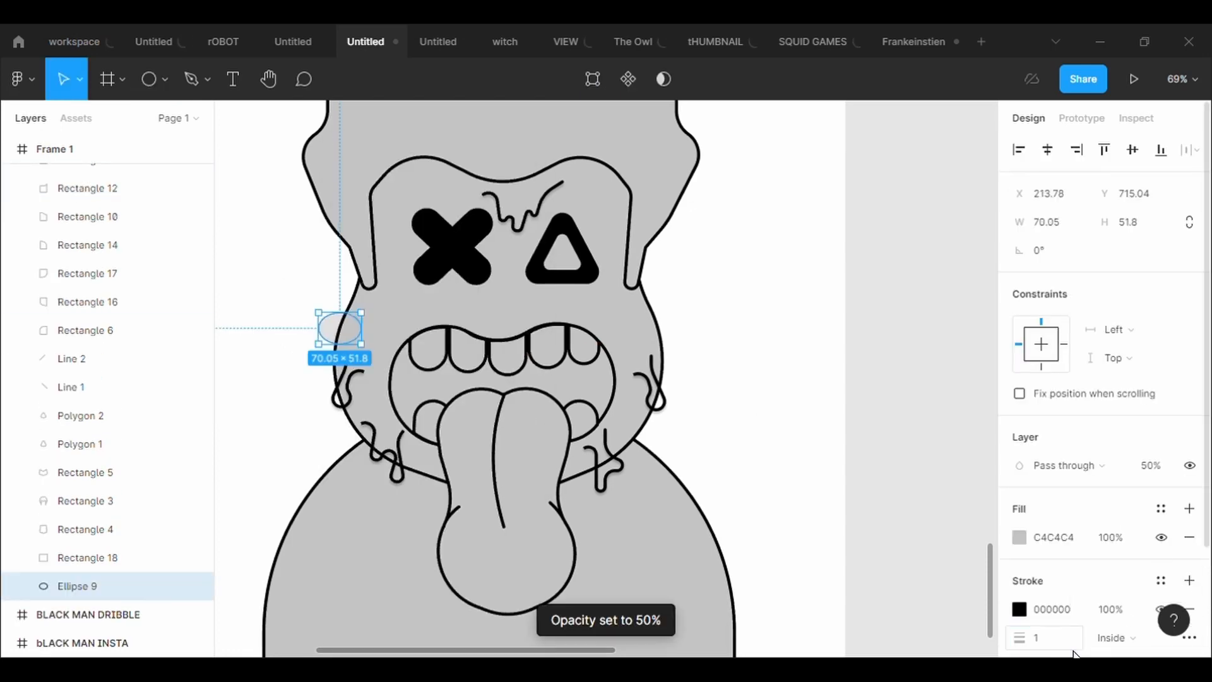
text(5)
key(Return)
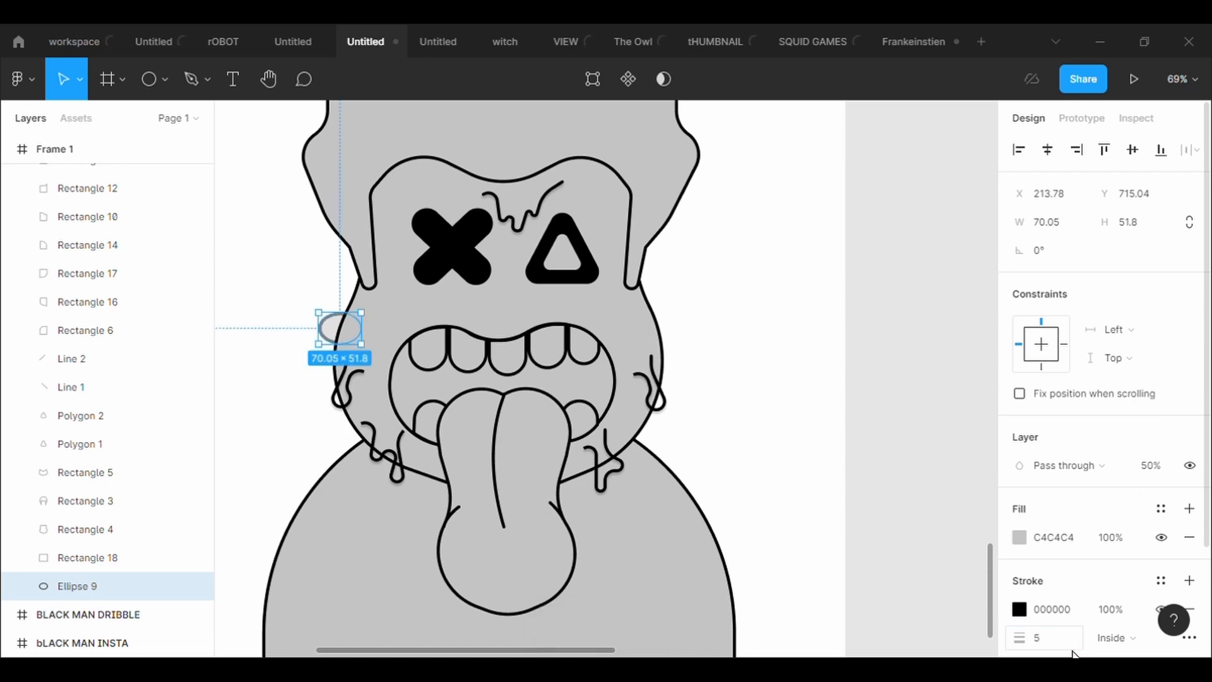
text(5)
key(Return)
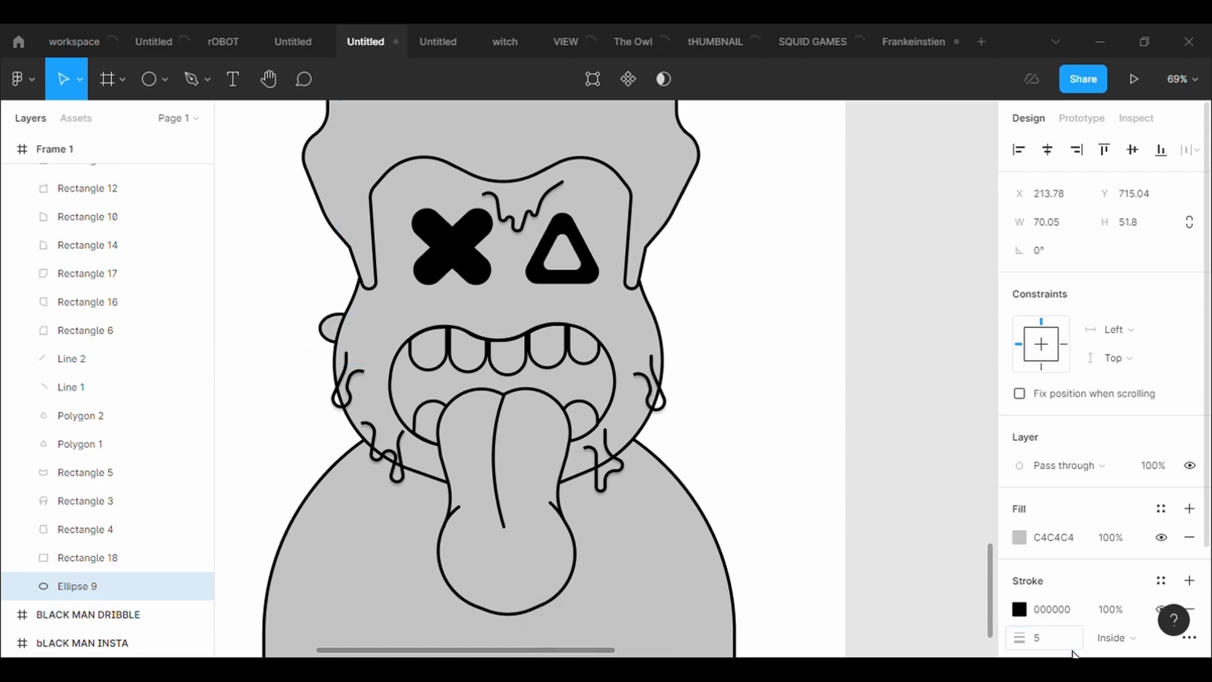
drag(340, 313, 339, 305)
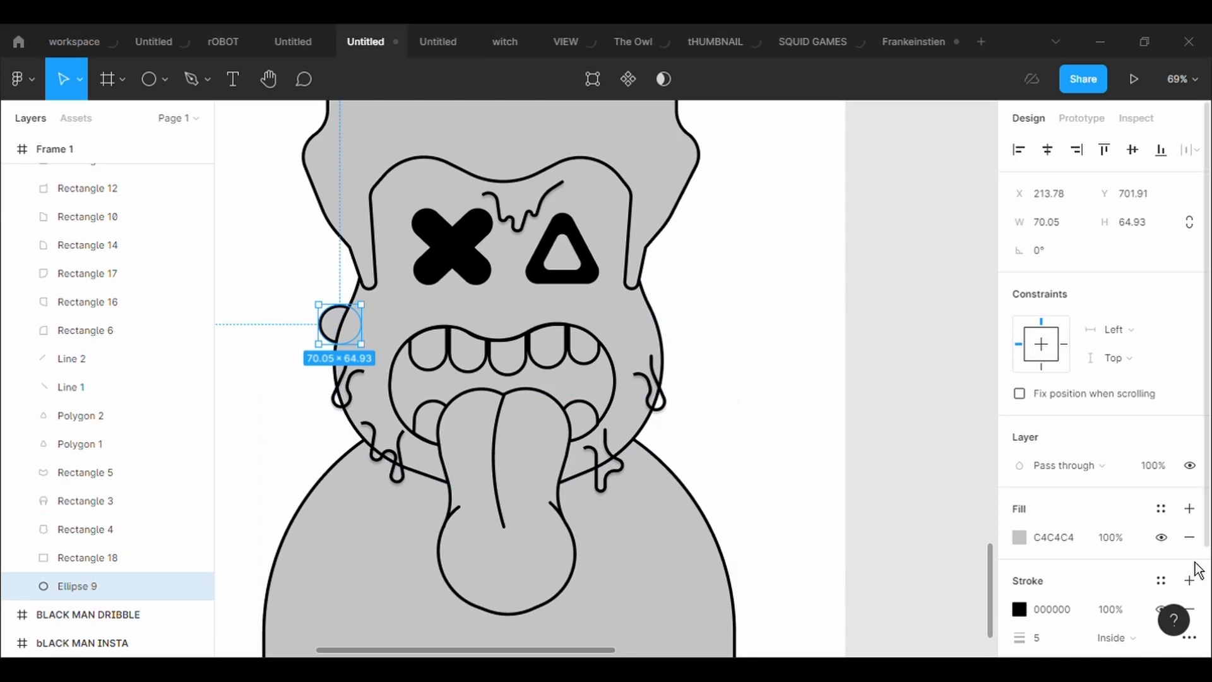
Duplicate the left ear ellipse and place the copy over the head's right edge at about the same height
mouse_move(342, 331)
mouse_down()
mouse_move(643, 322)
mouse_move(634, 318)
mouse_up()
key(ctrl+c)
key(ctrl+v)
click(746, 440)
scroll(746, 440, down, 2)
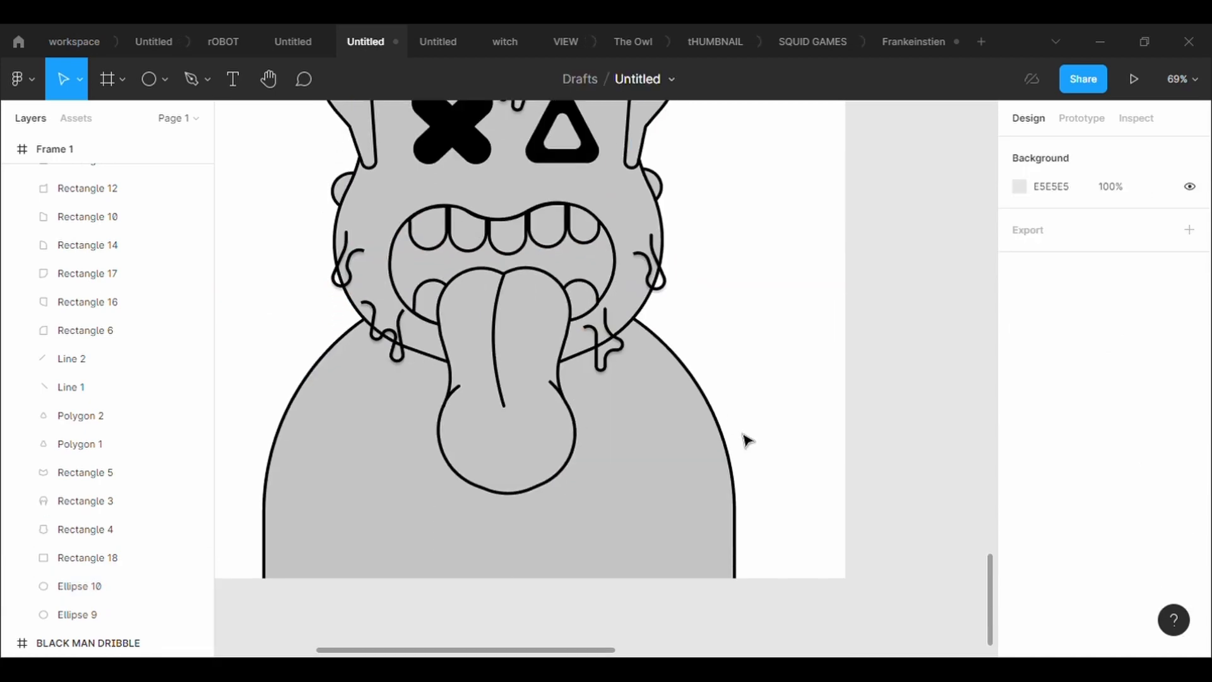
scroll(747, 440, up, 2)
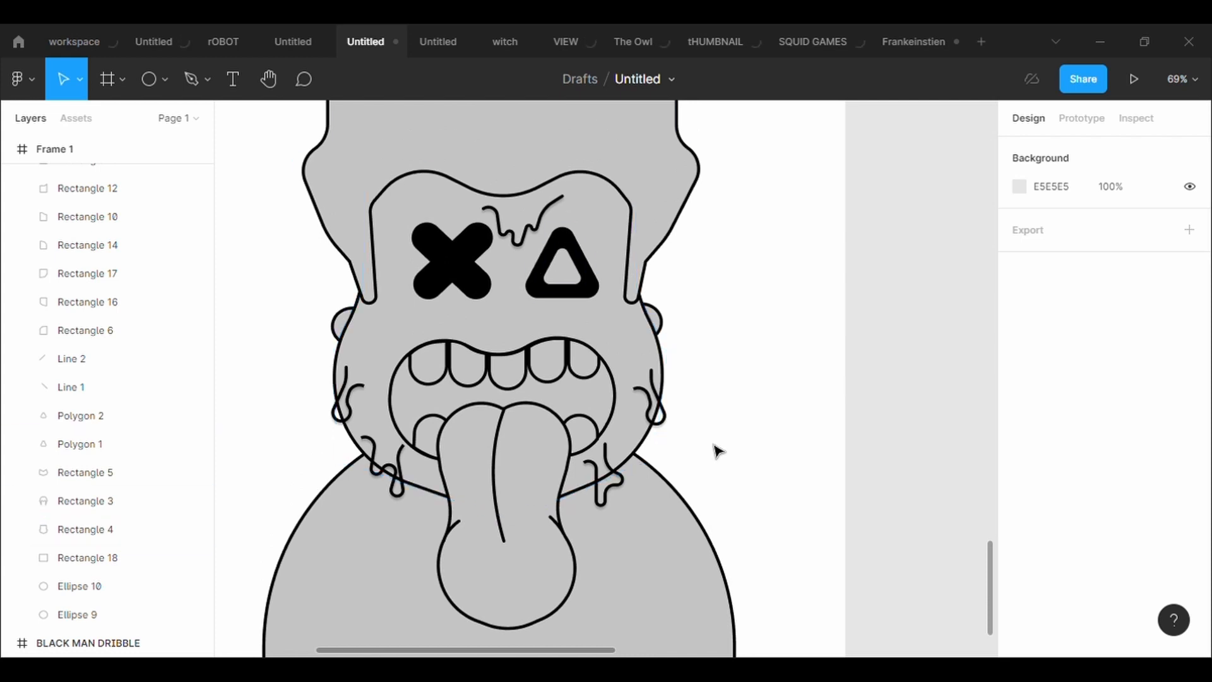
Draw an open drip path about 58 × 90 over the middle of the upper lip with the Pen tool
click(198, 82)
click(507, 338)
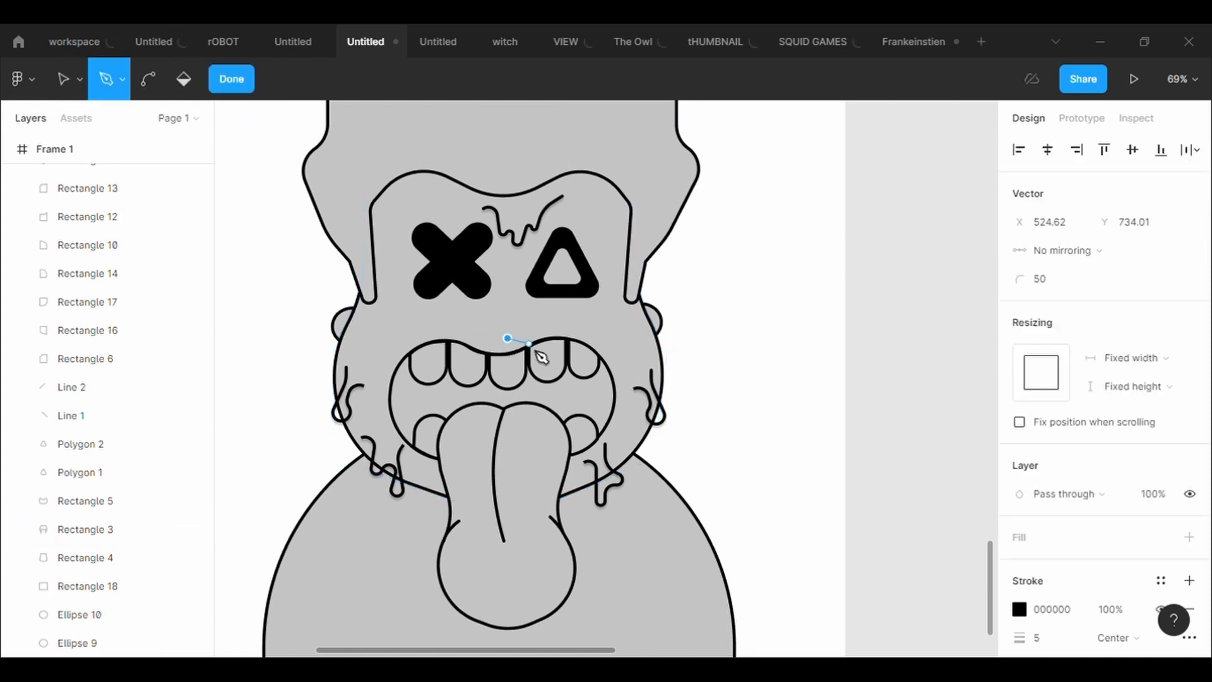
click(512, 365)
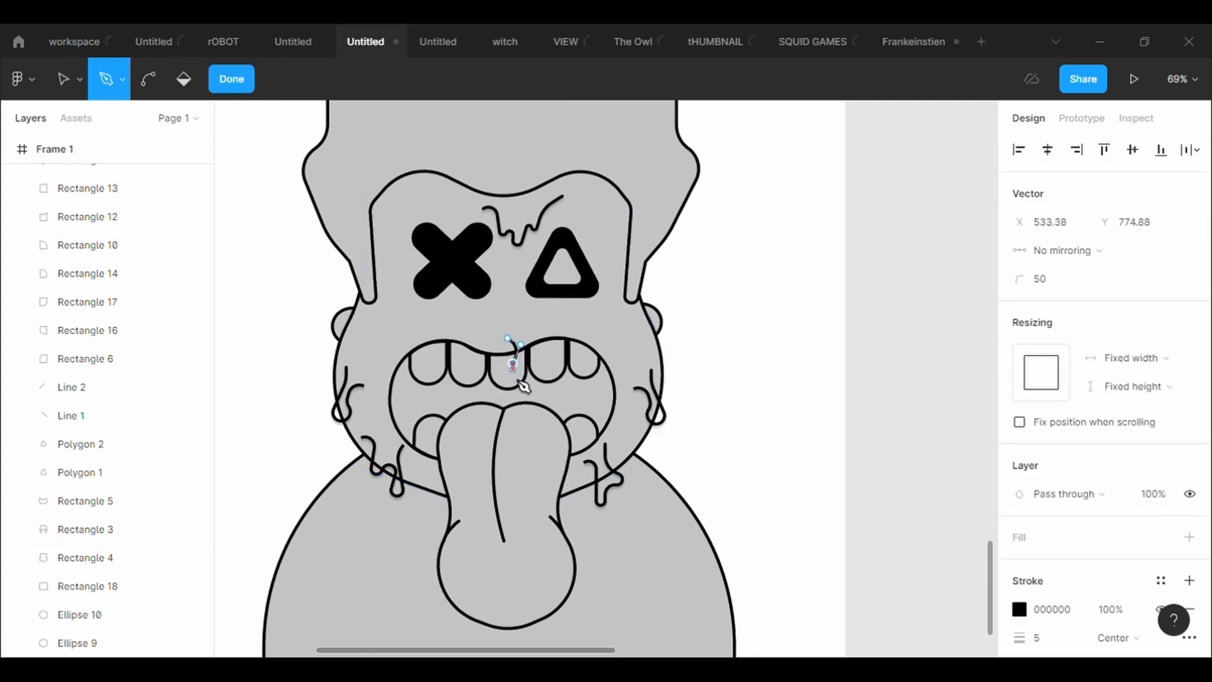
click(527, 365)
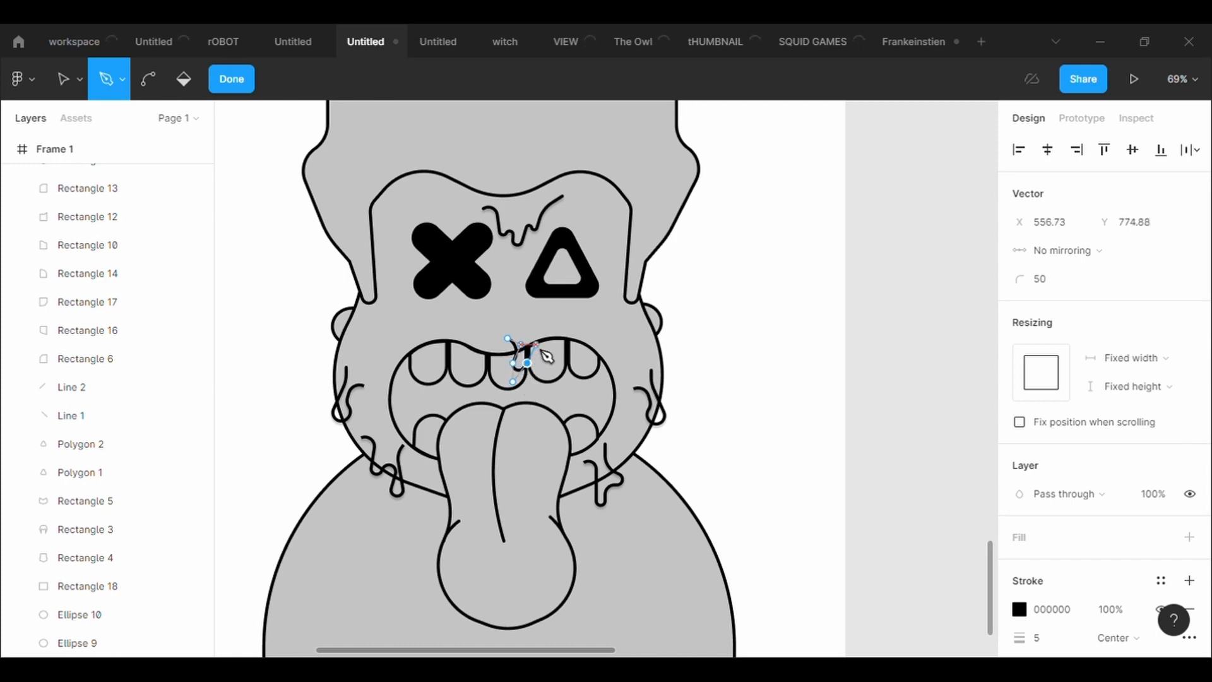
click(542, 348)
drag(533, 327, 777, 352)
key(Escape)
key(Escape)
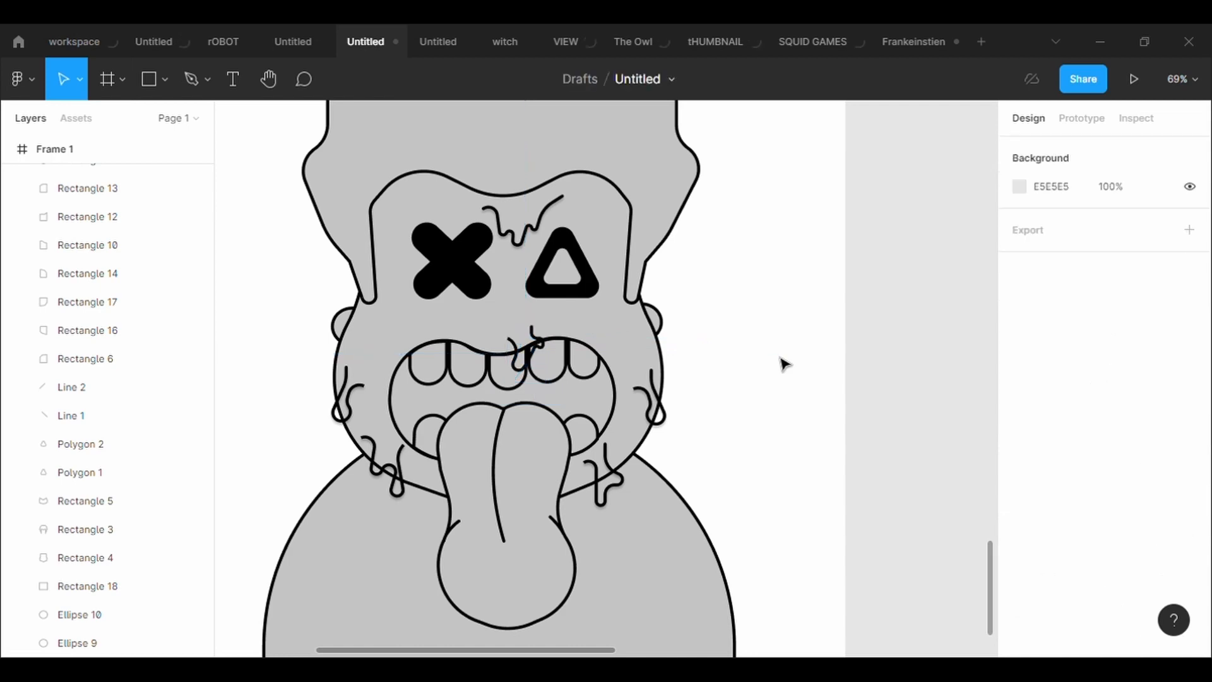
Add a drop shadow effect to the upper-lip drip and shift it slightly down and to the left
click(521, 349)
scroll(1076, 618, down, 2)
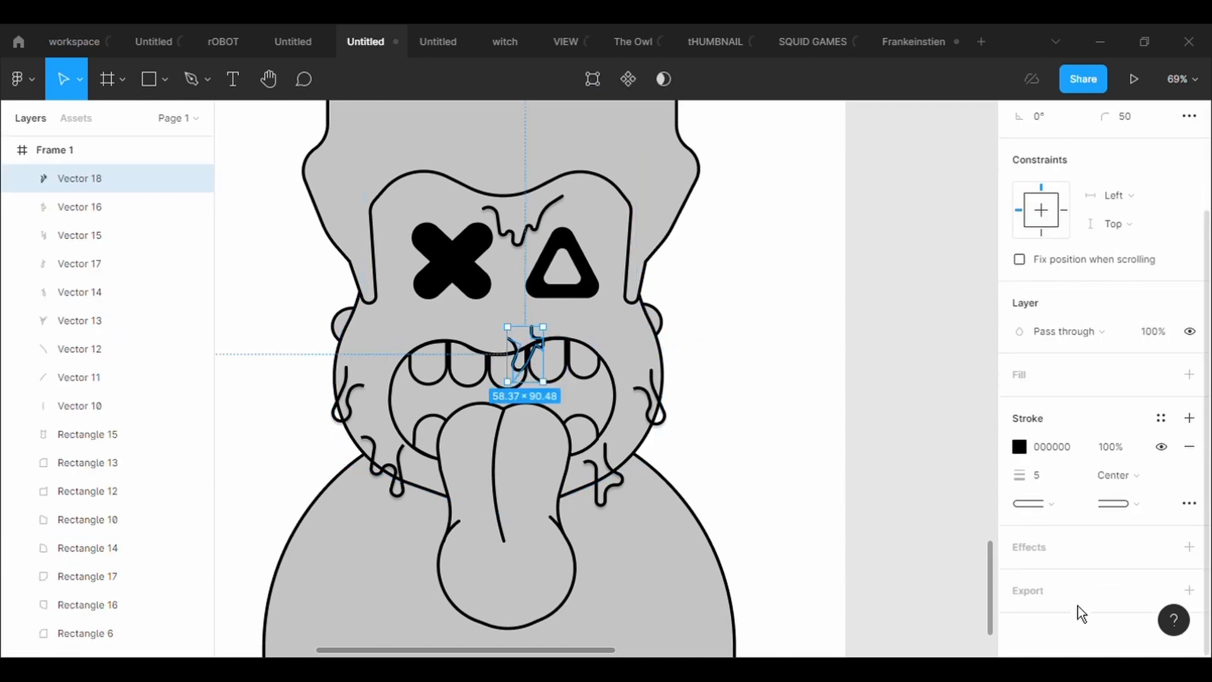
click(1189, 547)
drag(523, 353, 519, 359)
click(732, 489)
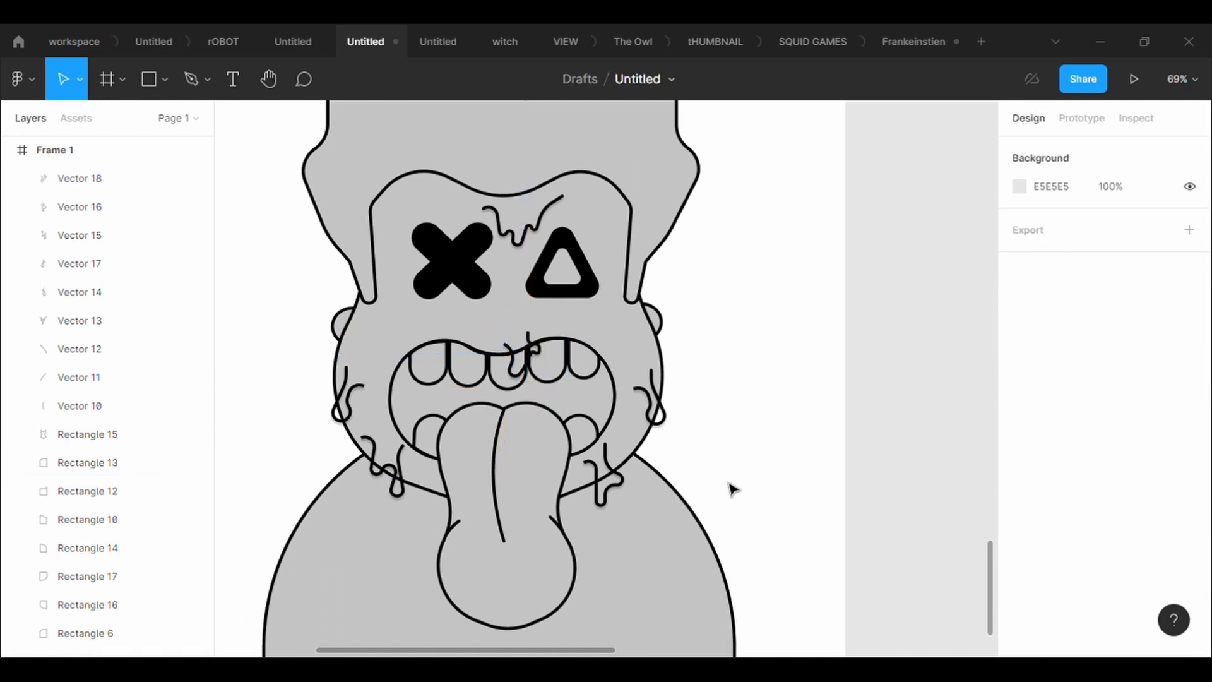
Enlarge the upper-lip drip to about 75 × 116 and nudge it slightly upward
click(532, 377)
drag(544, 405, 545, 418)
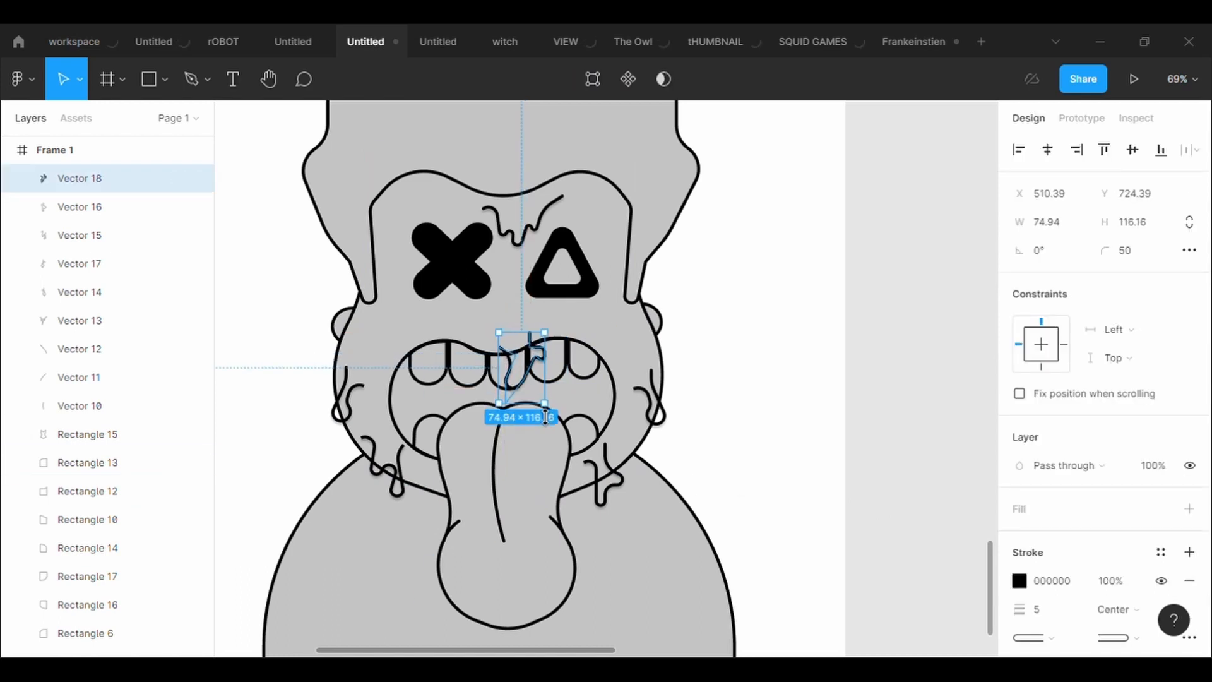
click(830, 357)
drag(534, 363, 534, 357)
click(774, 403)
scroll(777, 407, down, 5)
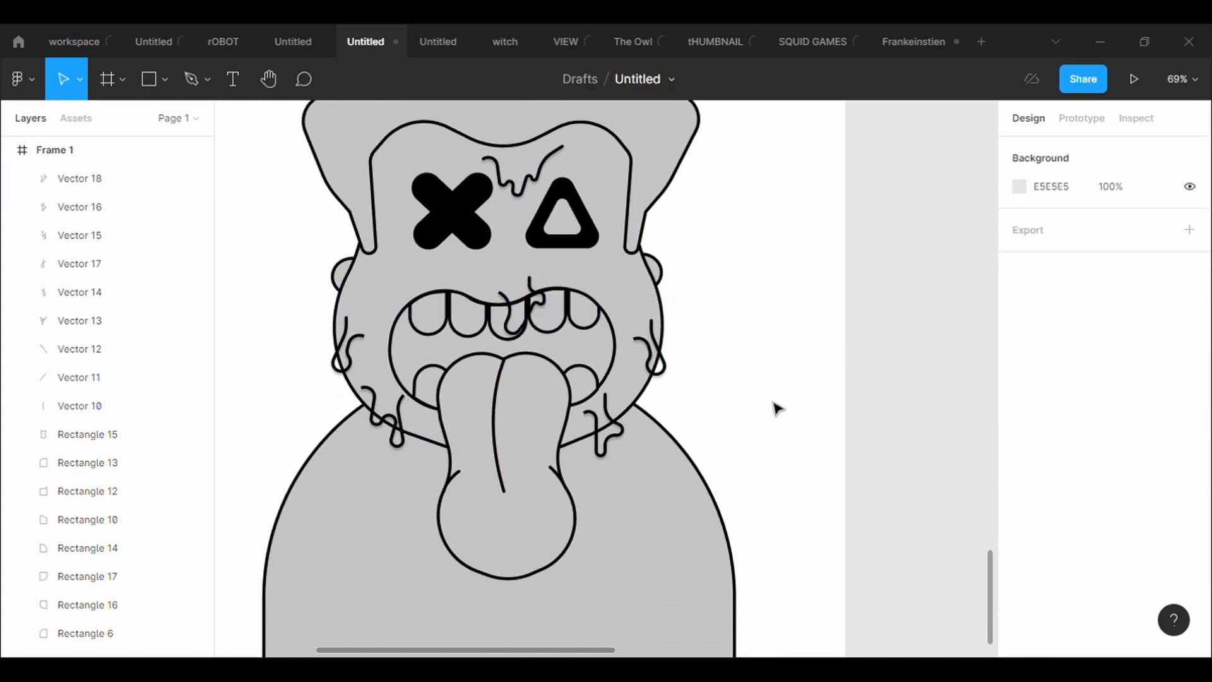
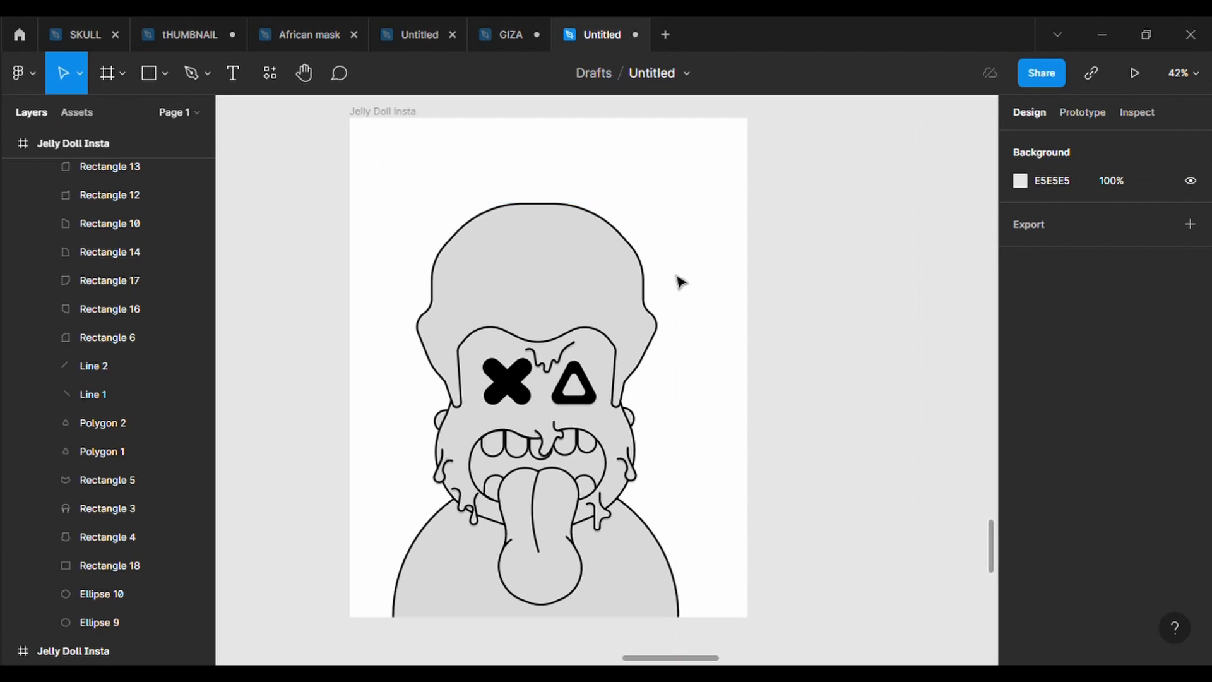
Fill the hair shape with the dark purple from the document colors
click(573, 226)
scroll(1067, 442, down, 3)
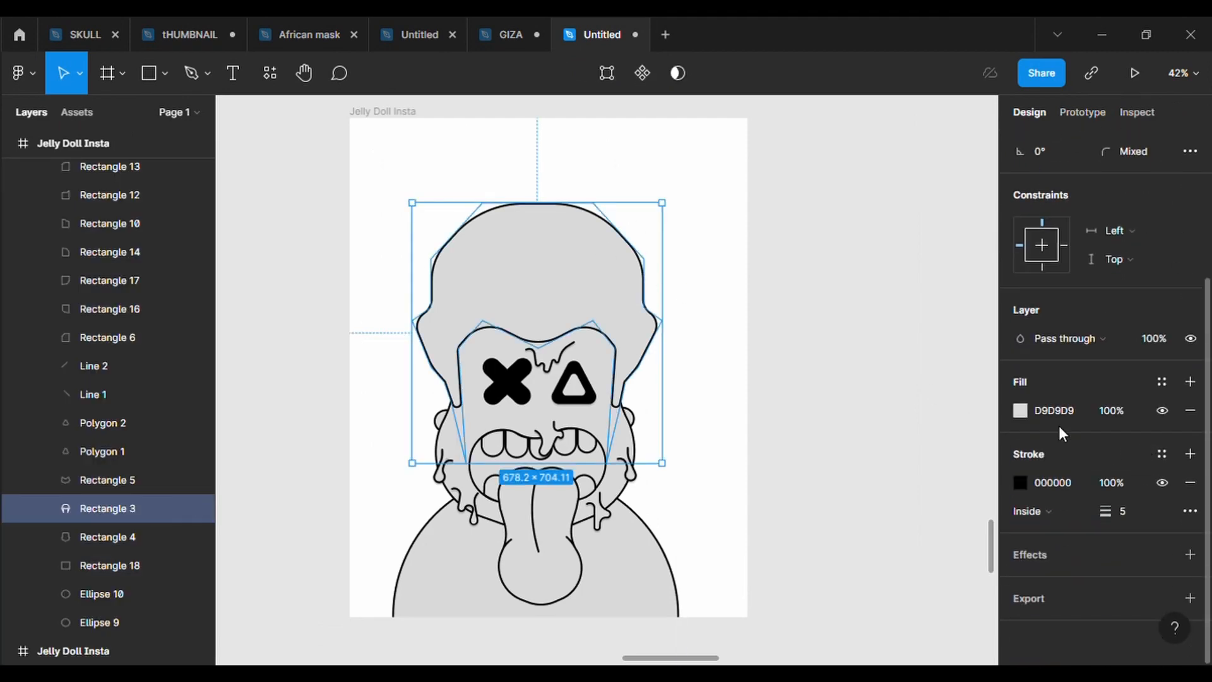
click(1020, 412)
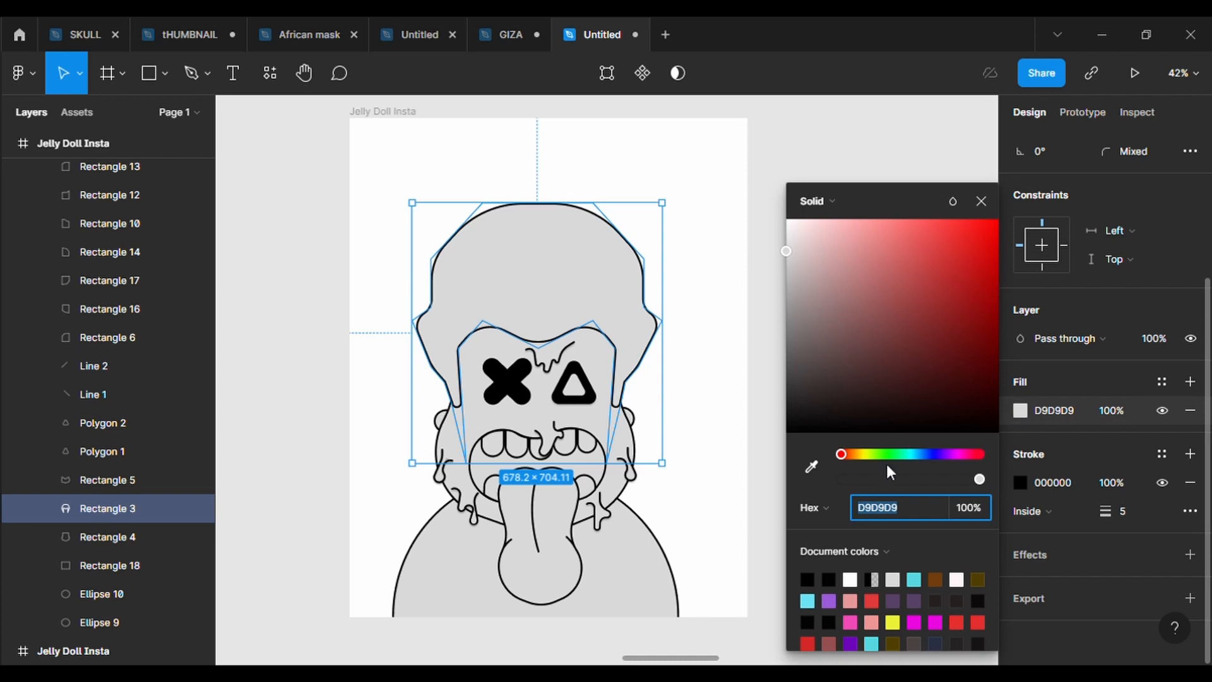
click(850, 643)
click(760, 541)
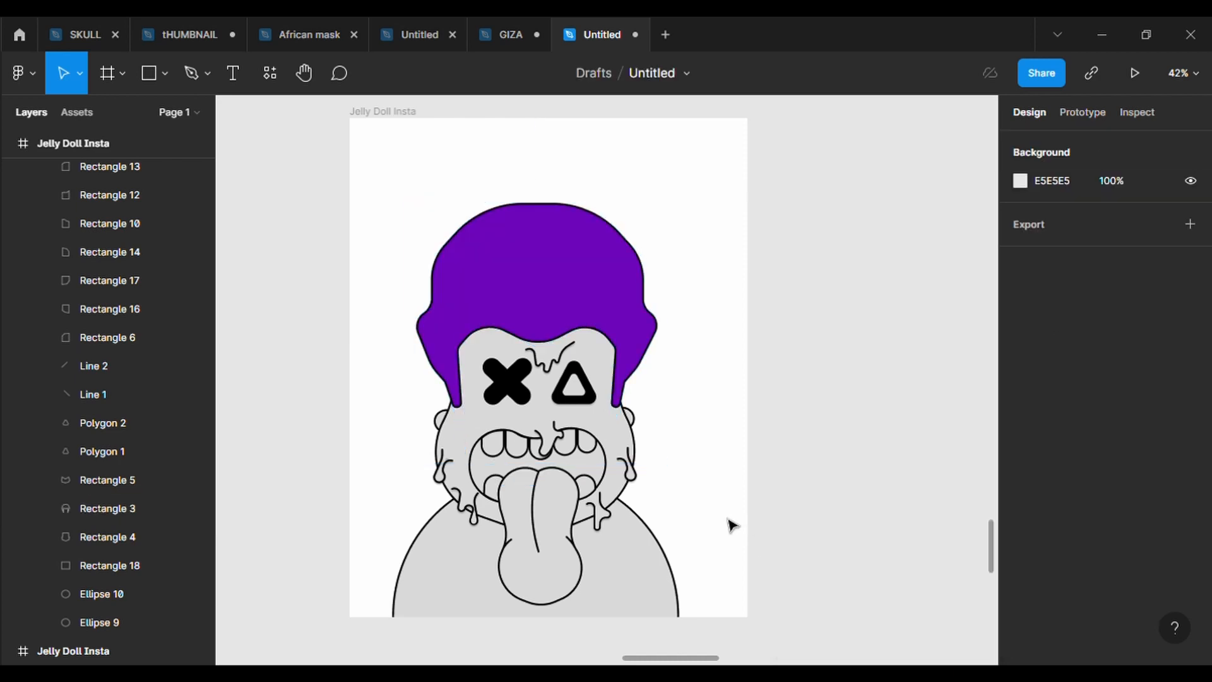
Fill the face shape with the light blue document color 68E3F3
click(623, 498)
click(624, 497)
scroll(1088, 581, down, 2)
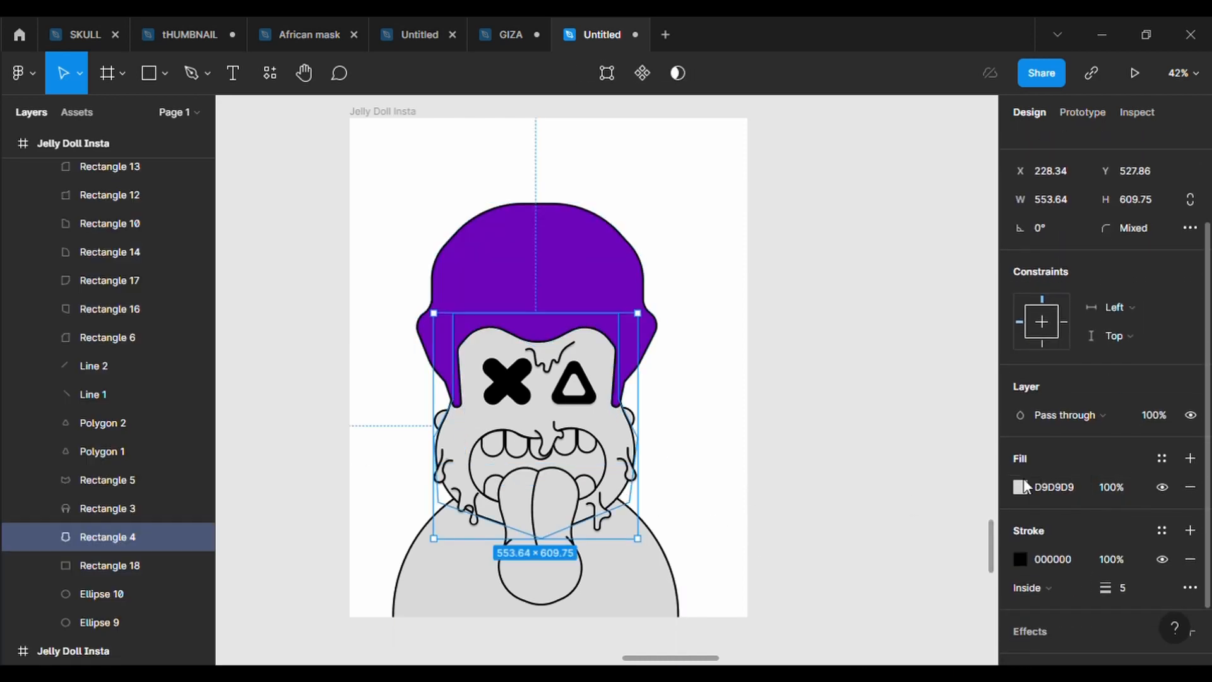
click(1020, 487)
click(807, 474)
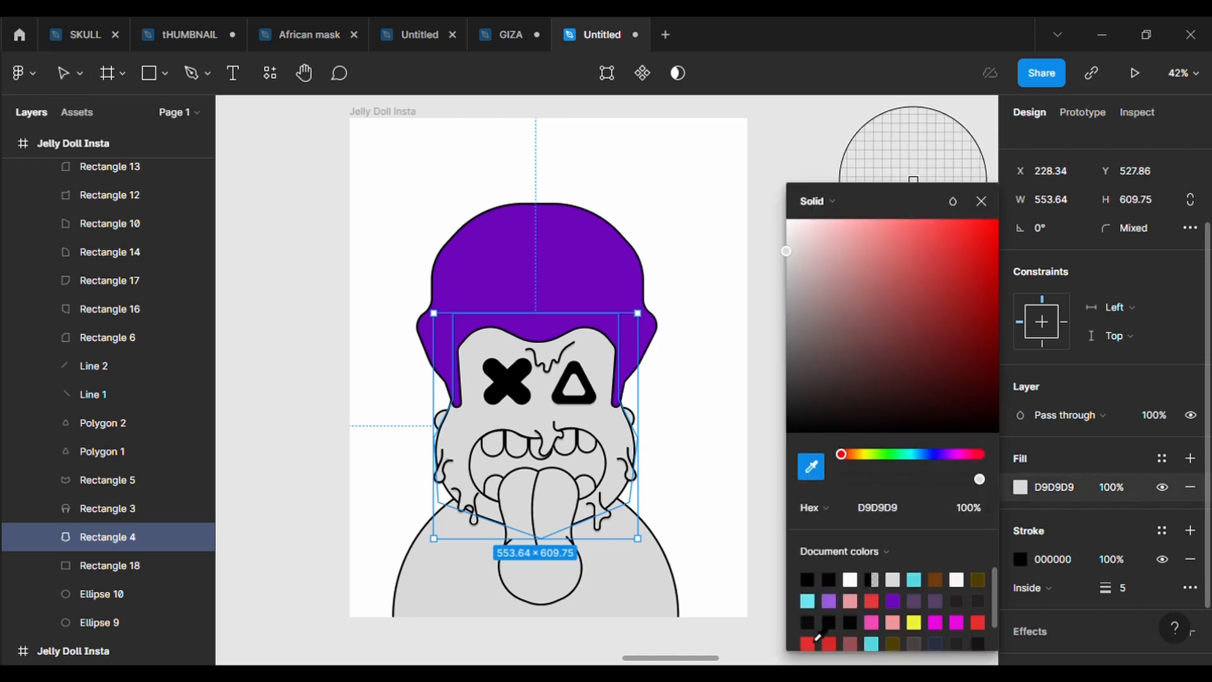
click(810, 604)
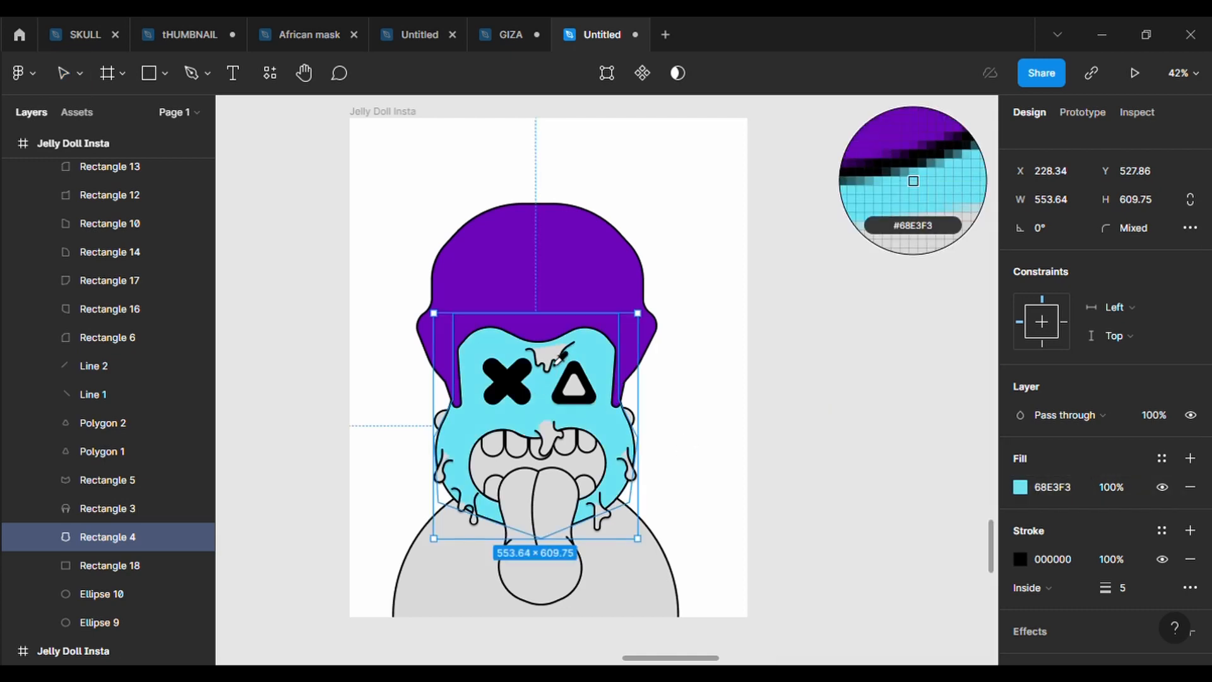
Fill the forehead drip with the light blue 68E3F3 sampled from the face
click(560, 360)
click(1020, 487)
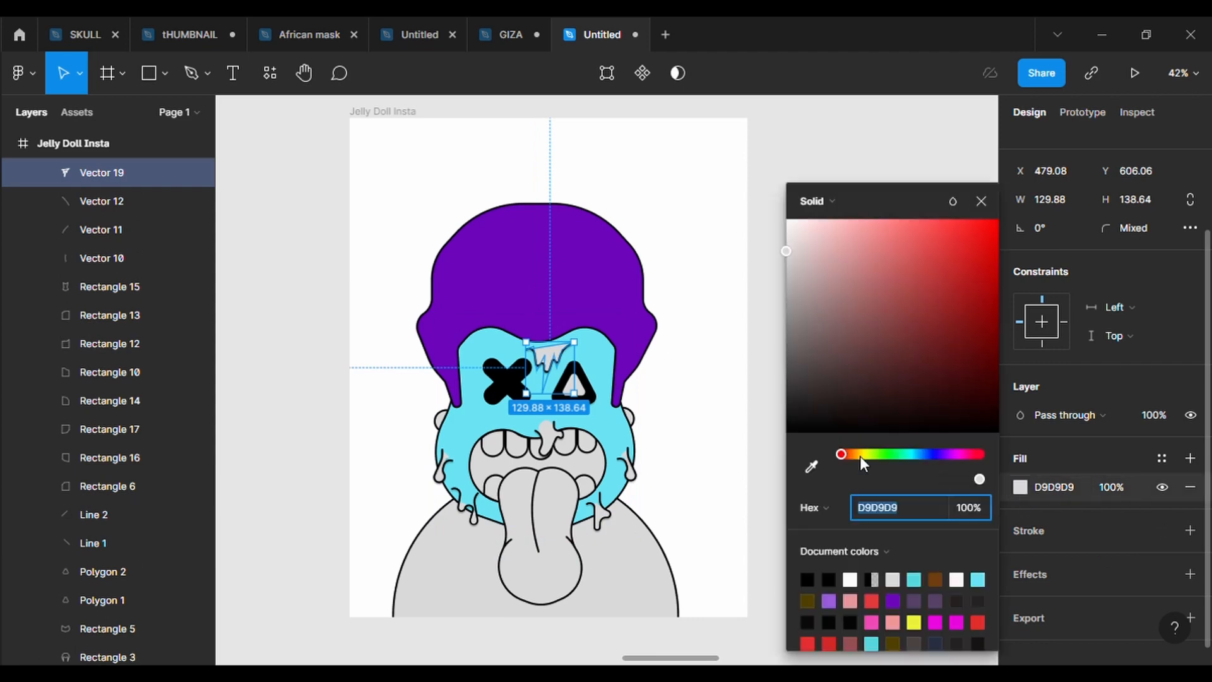
click(812, 466)
click(621, 431)
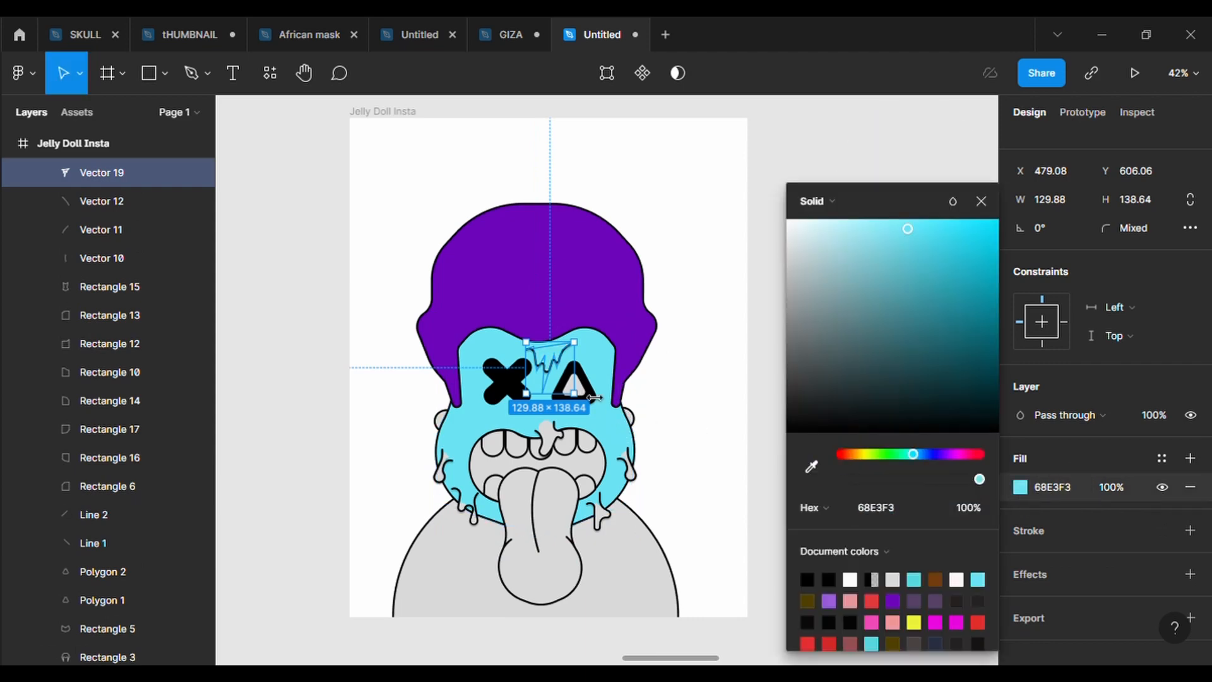
Fill the inner triangle of the right eye with the light blue sampled from the face
click(593, 397)
click(575, 390)
click(1020, 516)
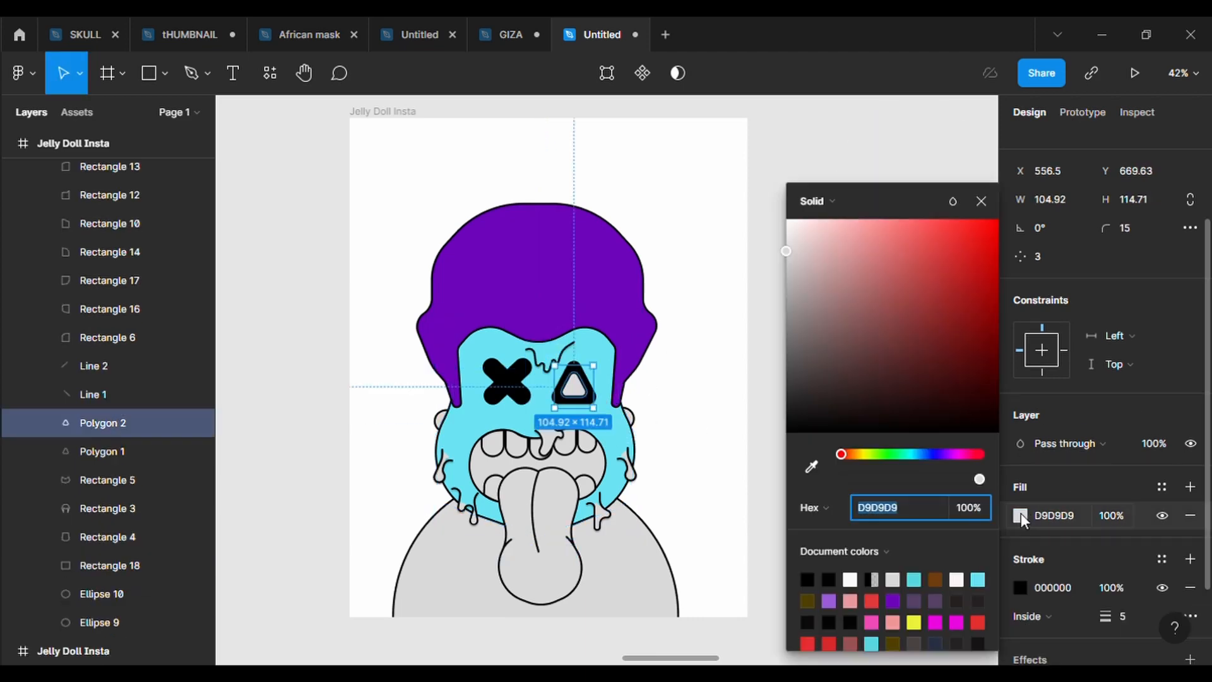
click(812, 466)
click(625, 435)
click(674, 441)
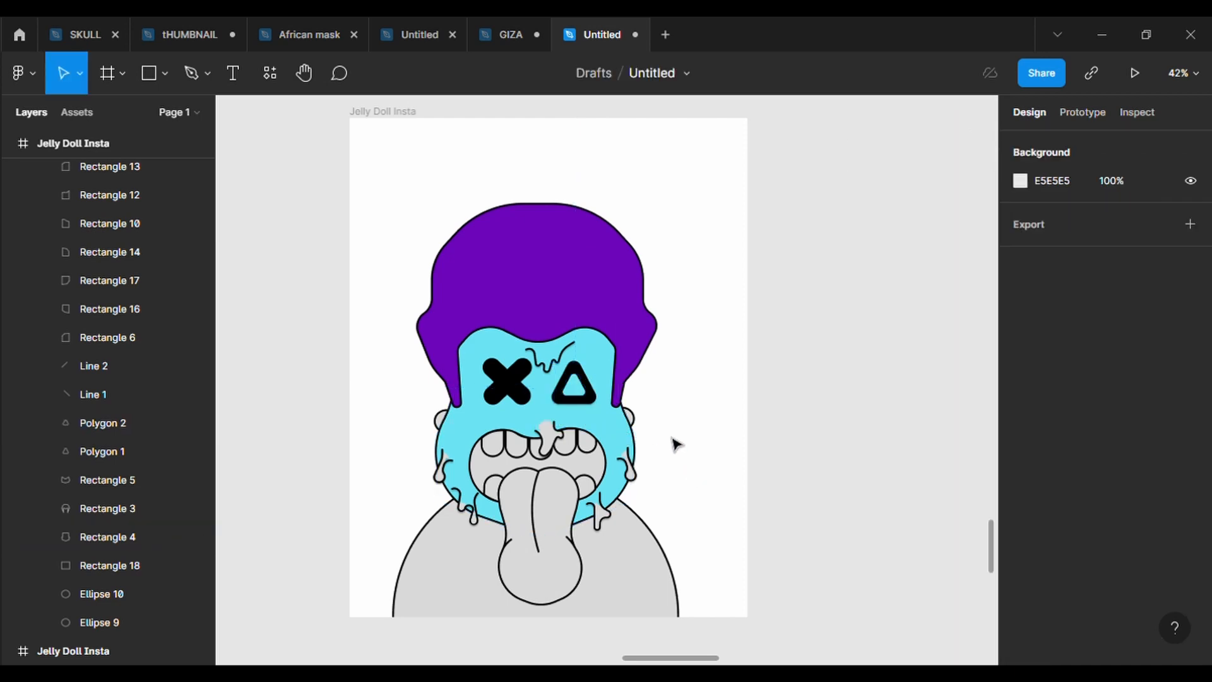
Fill the right and left ear ellipses with the light blue 68E3F3 sampled from the face
click(635, 424)
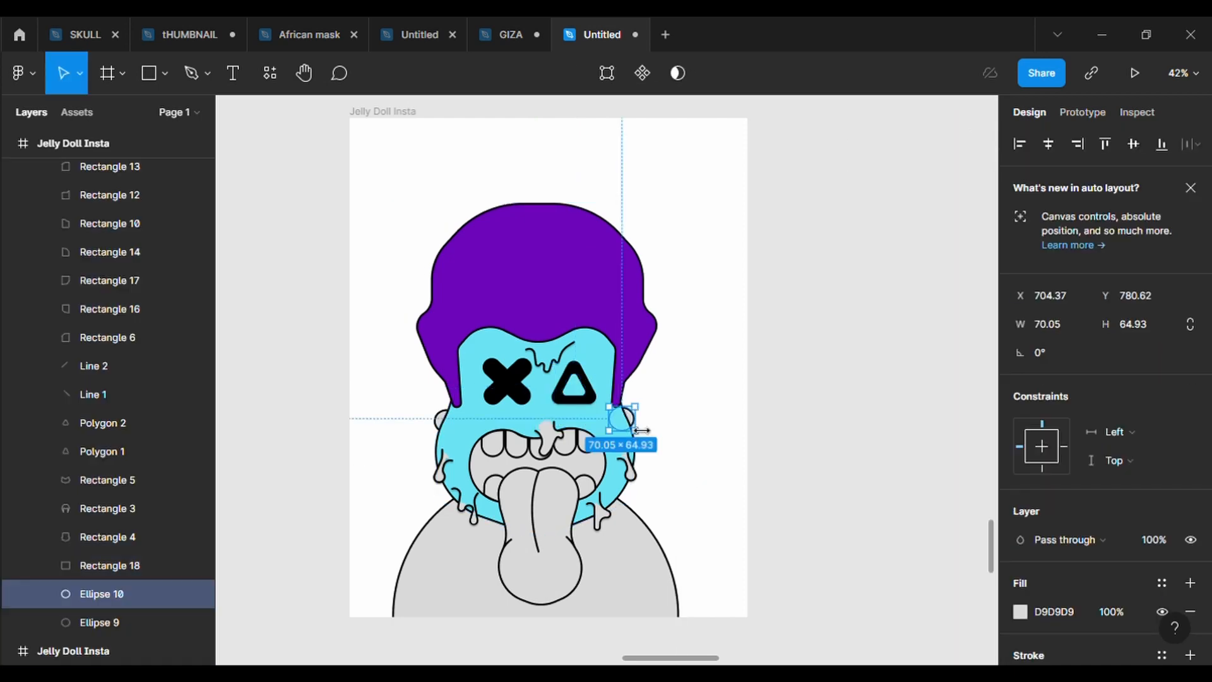
click(1020, 612)
click(811, 466)
click(429, 432)
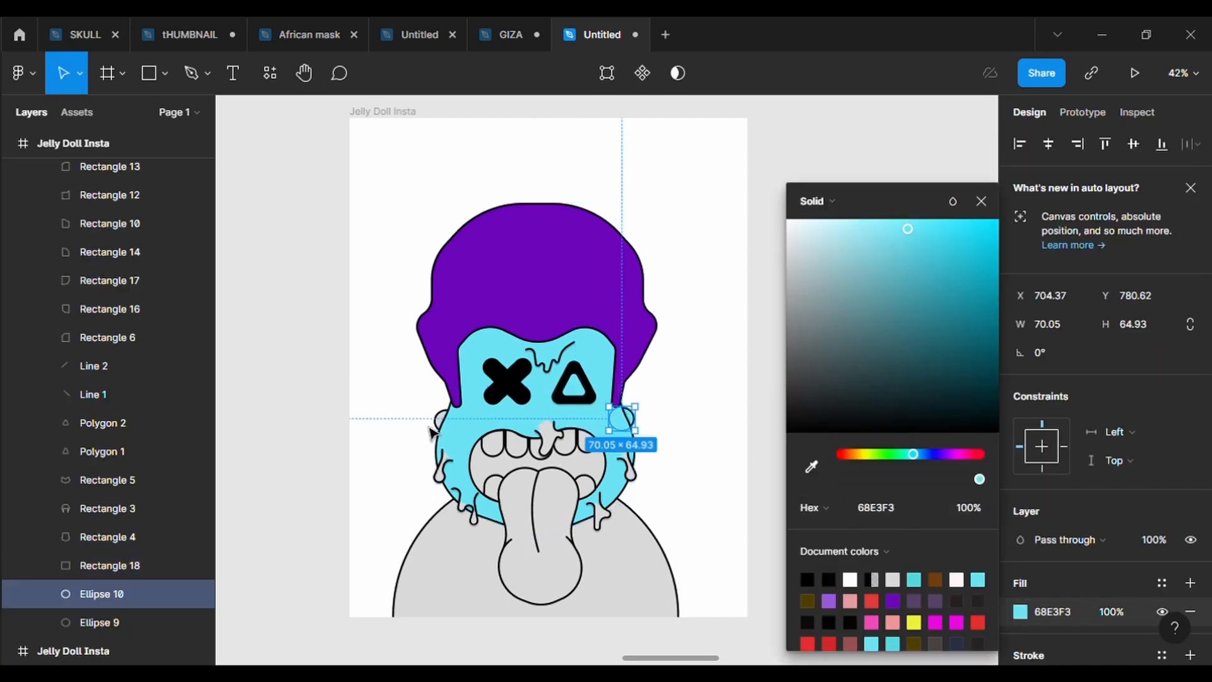
click(430, 431)
click(1028, 612)
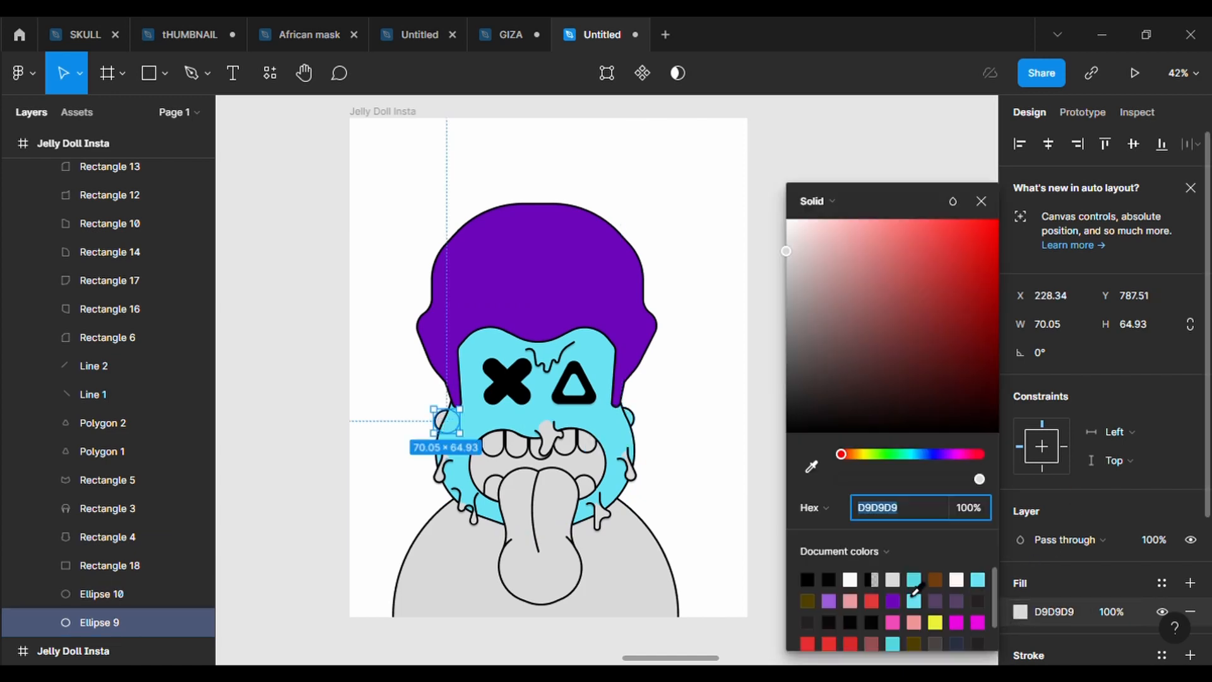
click(812, 468)
click(624, 447)
Fill the drip shape over the upper lip with the light blue sampled from the face
click(548, 440)
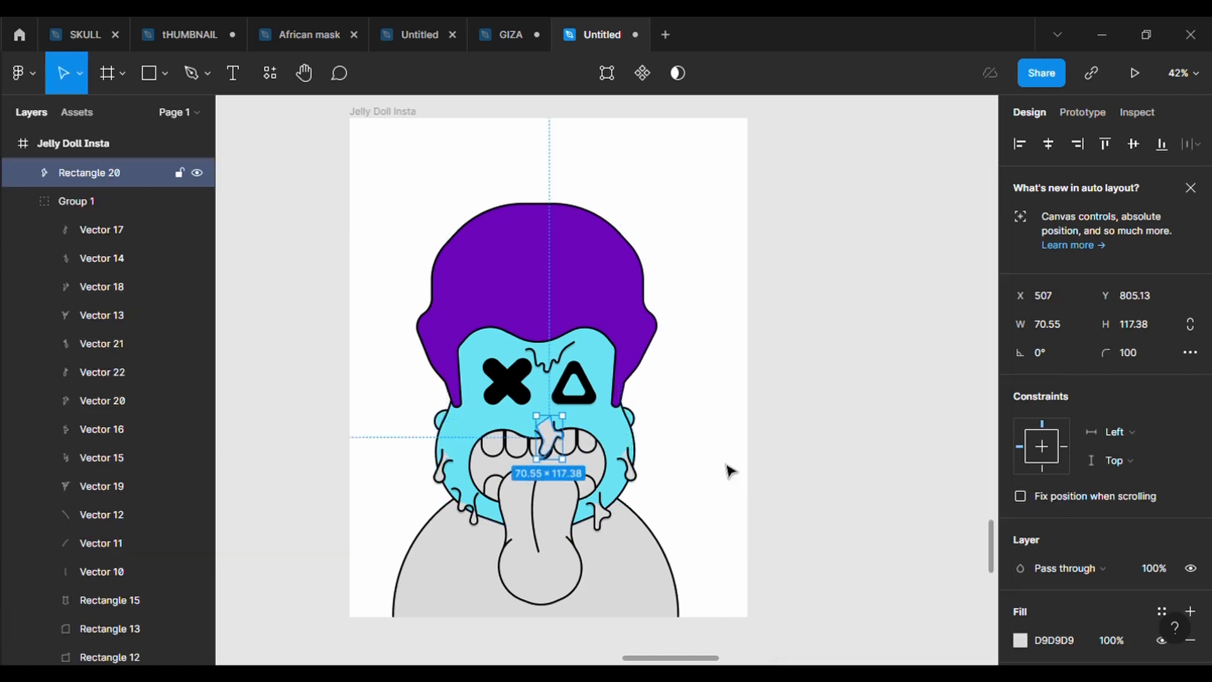
click(811, 466)
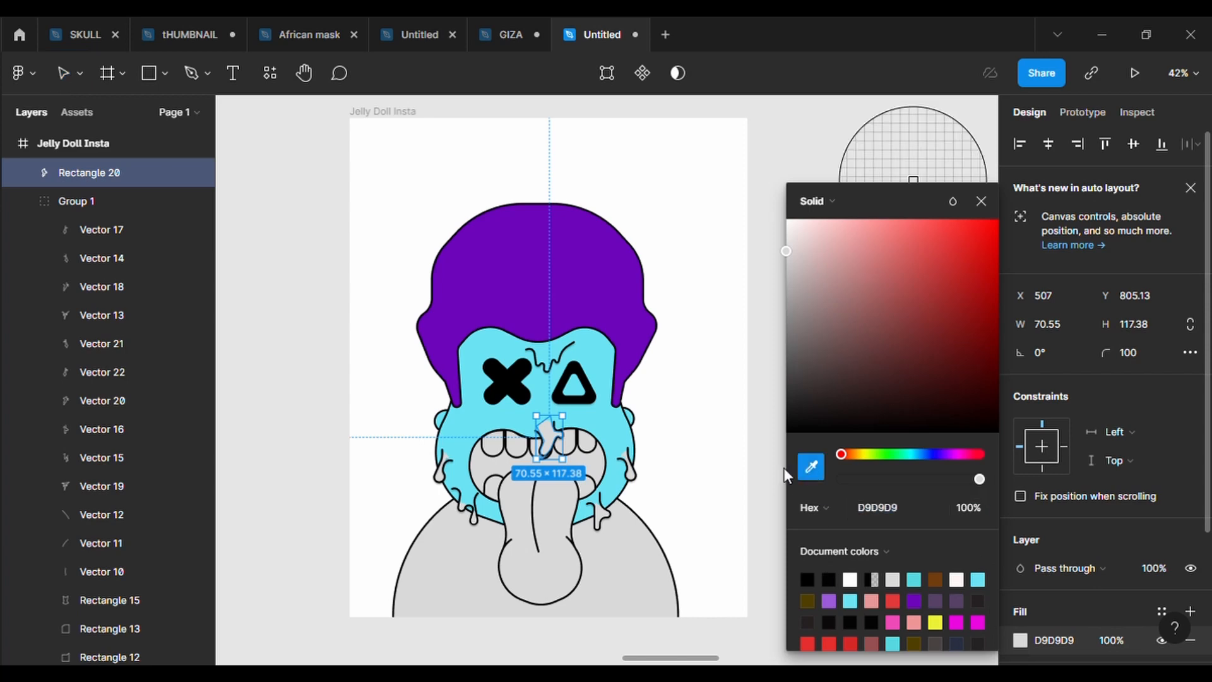
click(603, 431)
Fill the right-cheek drip's background shape with the light blue sampled from the face
click(636, 478)
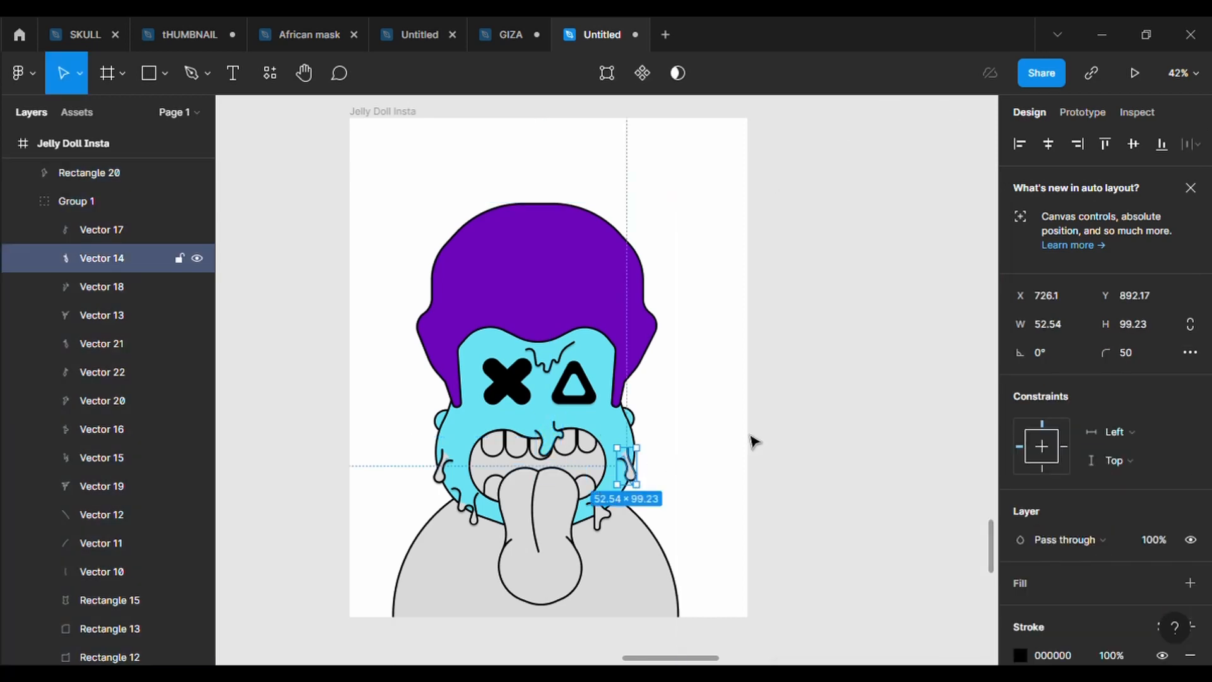
double_click(630, 467)
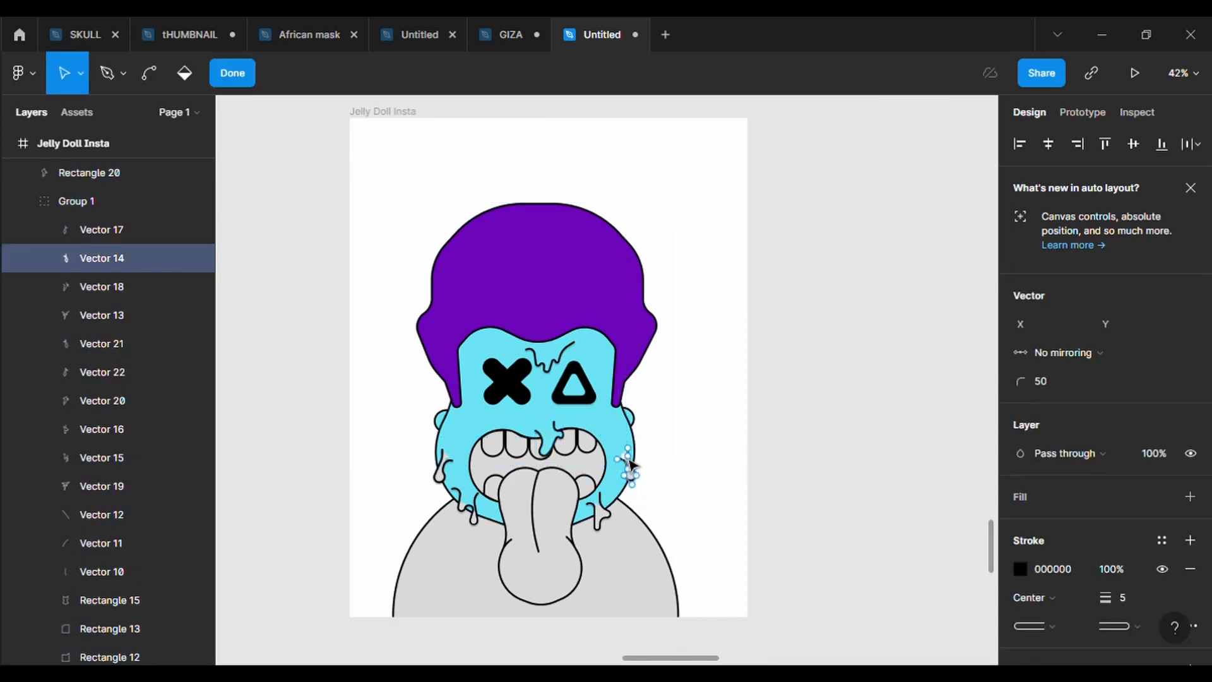
scroll(695, 460, up, 5)
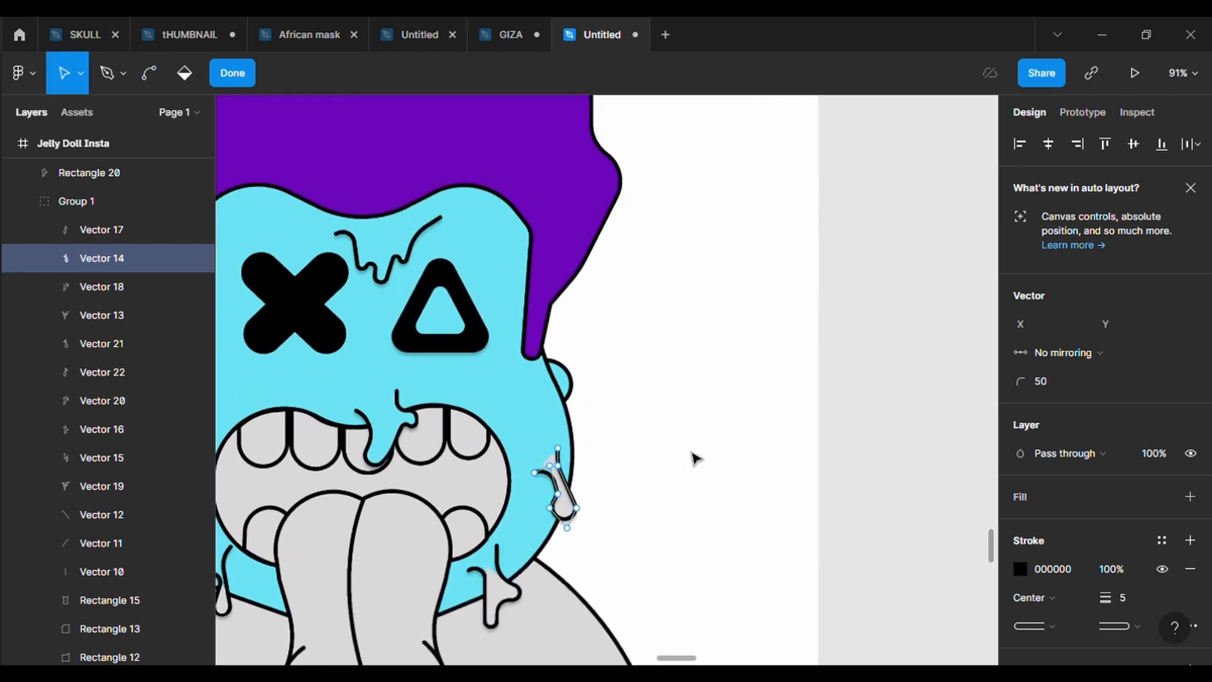
key(Escape)
scroll(612, 476, left, 10)
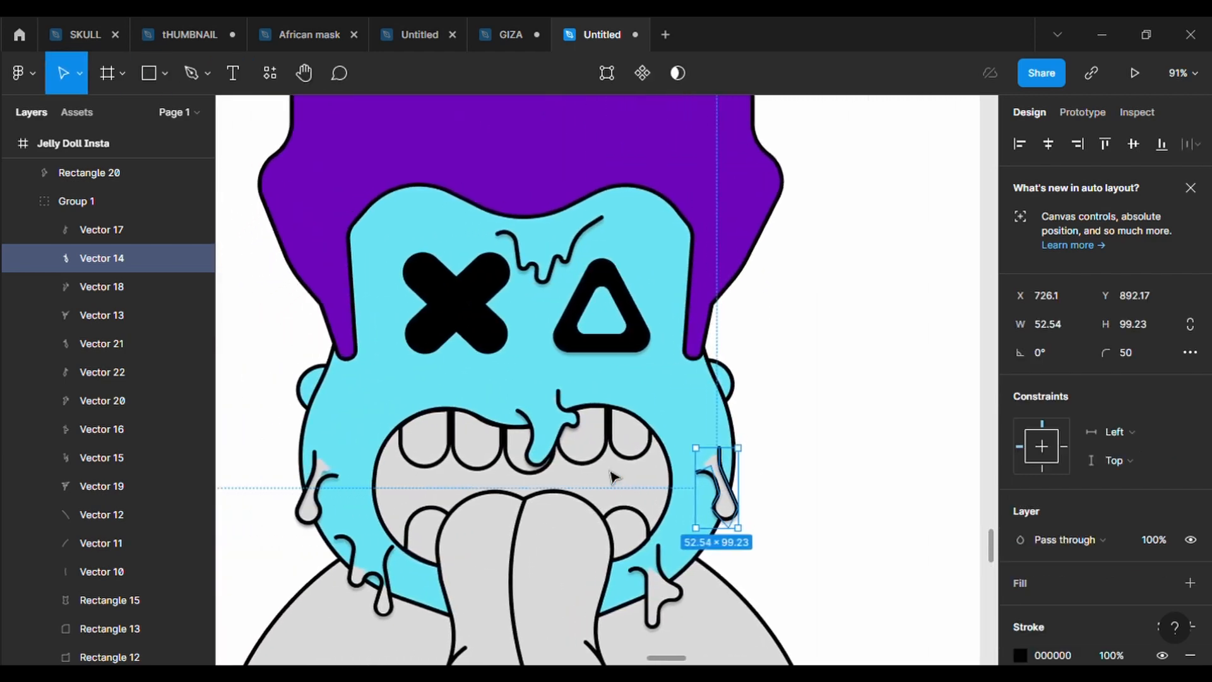
scroll(612, 476, right, 2)
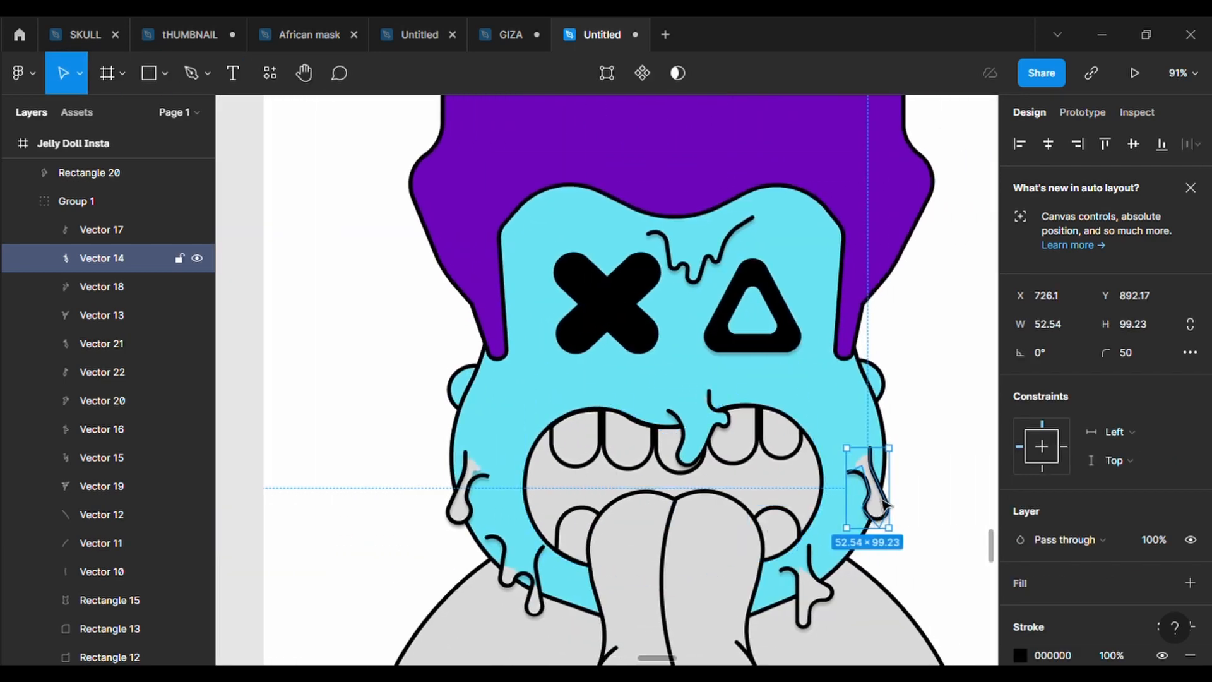
click(880, 508)
click(1020, 611)
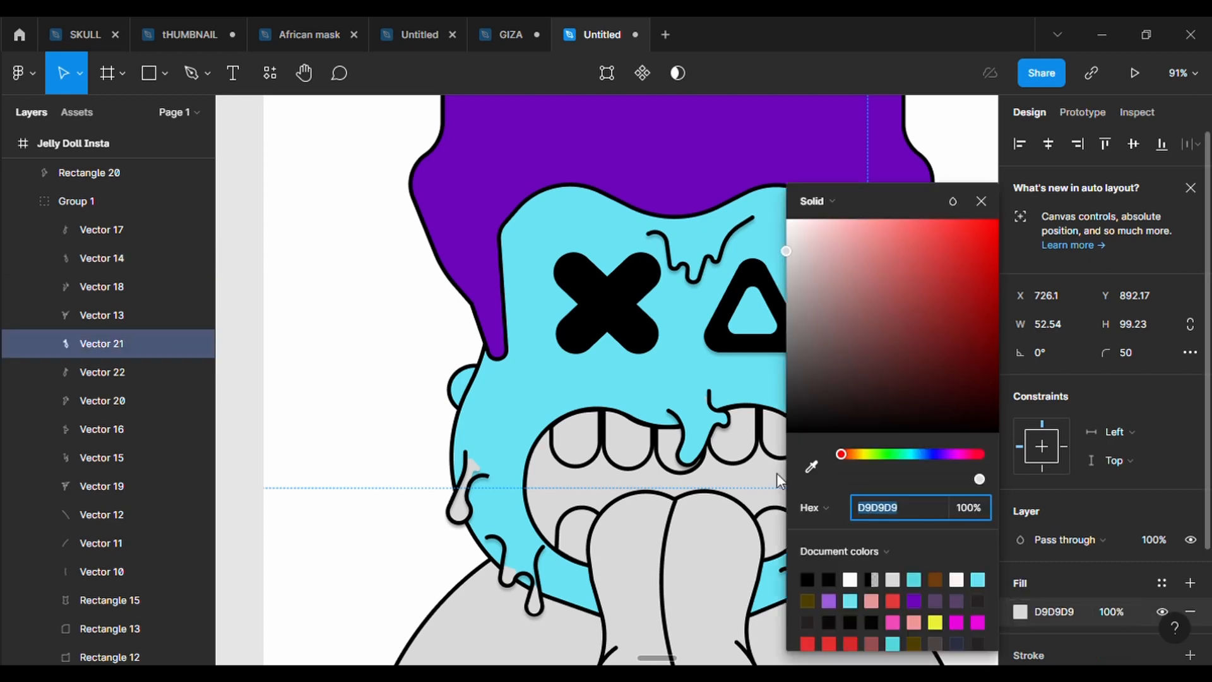
click(810, 467)
click(656, 392)
Fill the left-cheek drip's background shape with the light blue sampled from the face
click(102, 371)
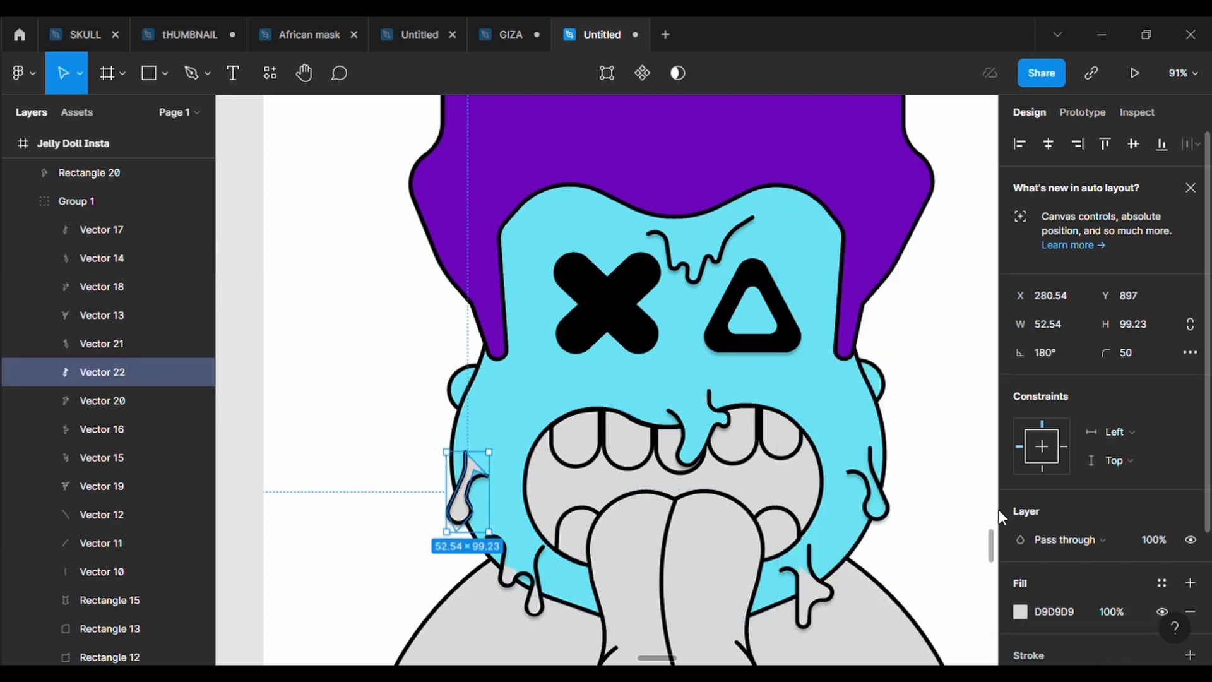
click(1020, 611)
click(811, 466)
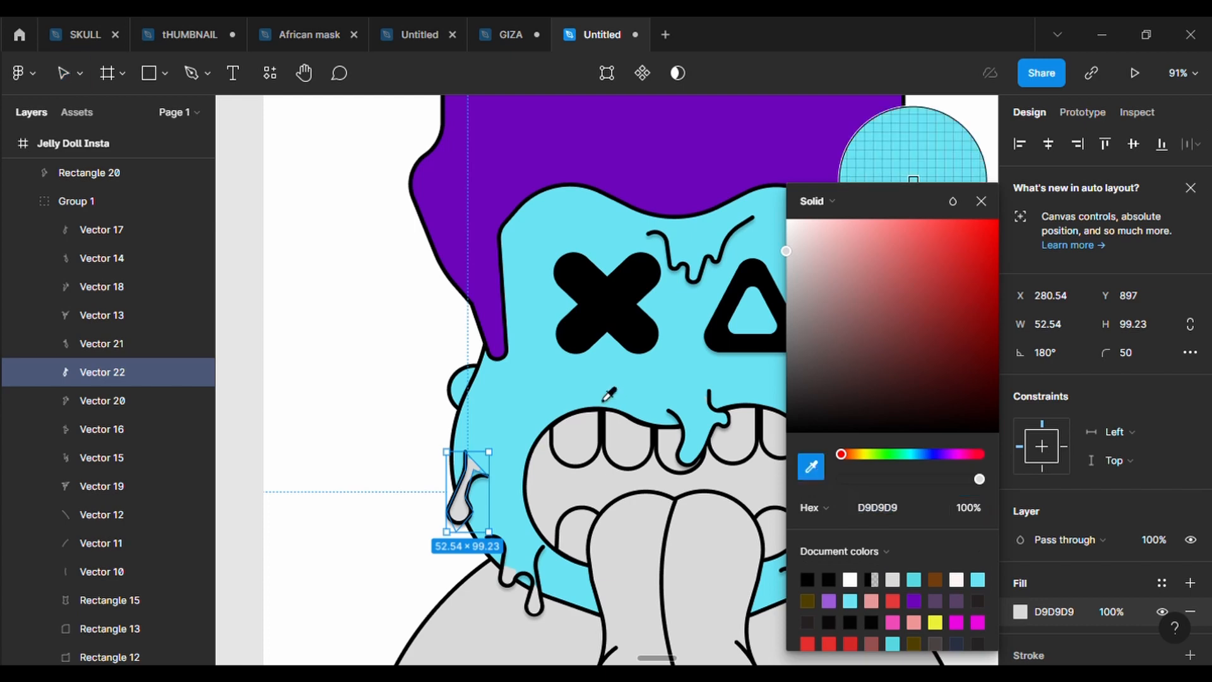
click(526, 580)
Fill the two small drip background shapes at the character's lower-left jaw with the light blue 68E3F3 sampled from the face
click(510, 576)
click(1020, 640)
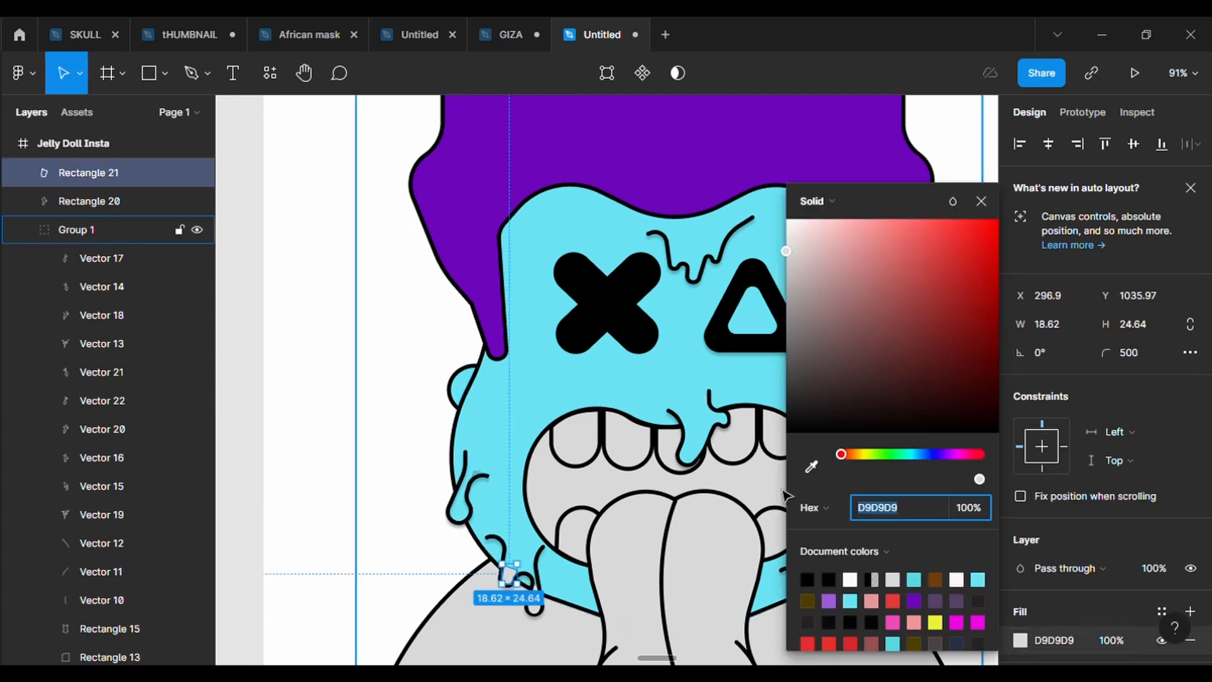
click(808, 467)
click(545, 412)
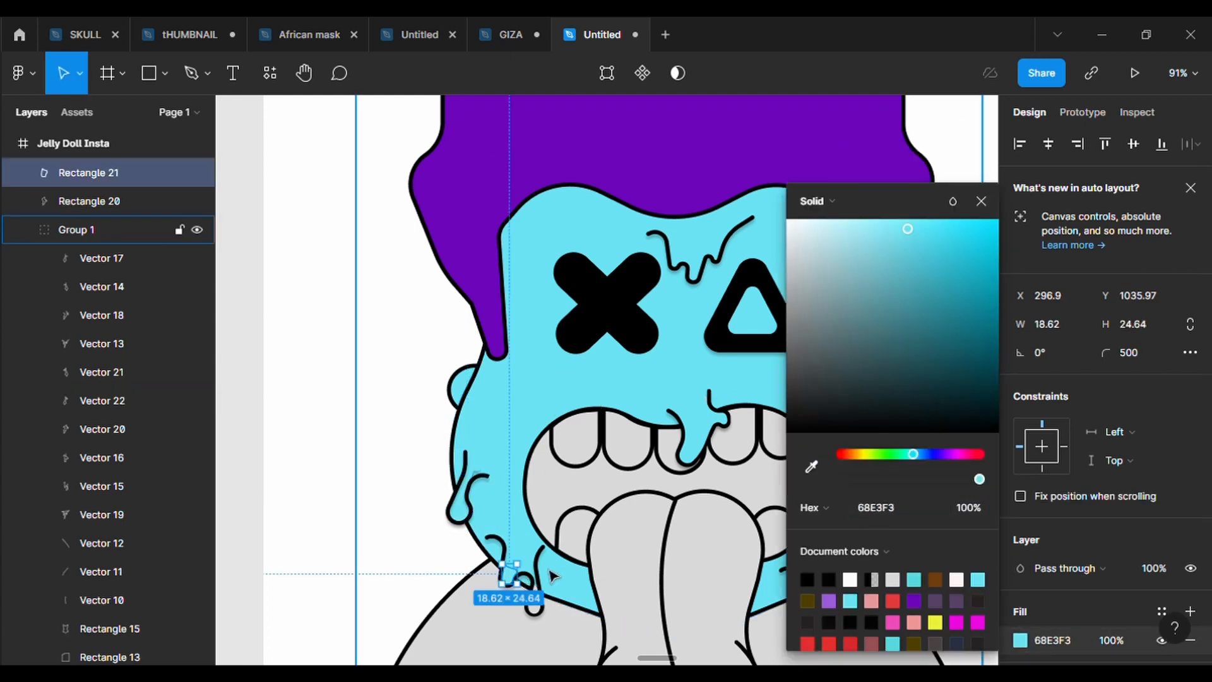
click(538, 608)
click(1020, 640)
click(811, 467)
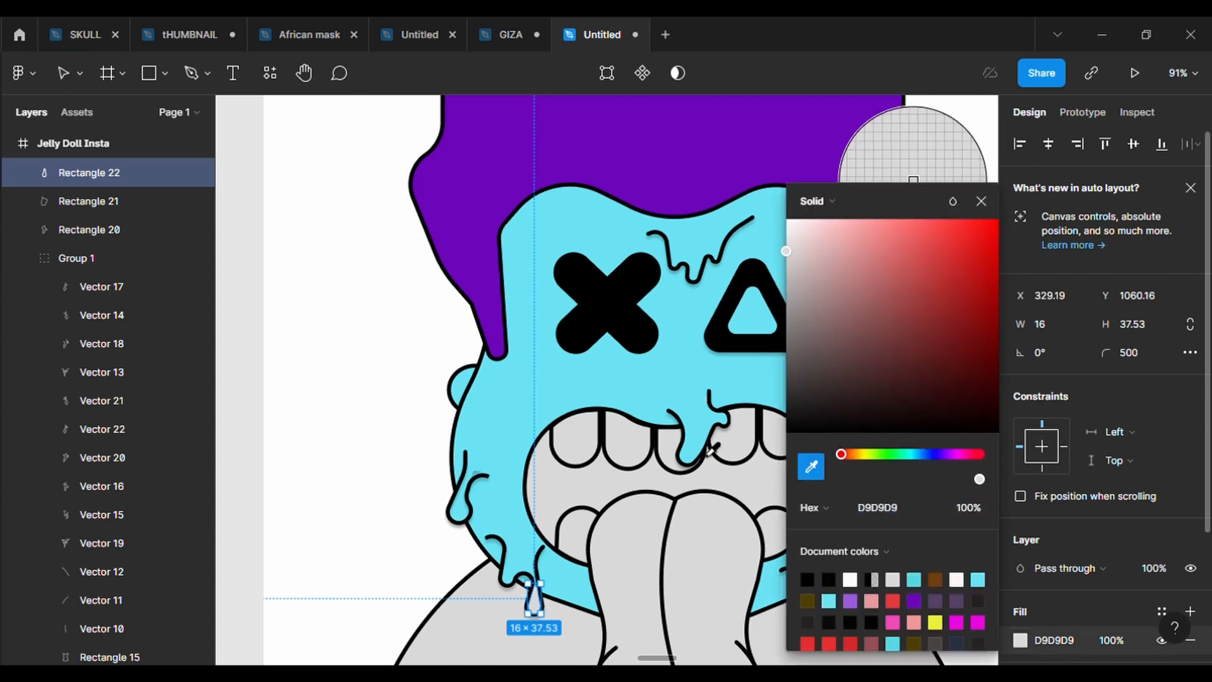
click(781, 407)
click(860, 521)
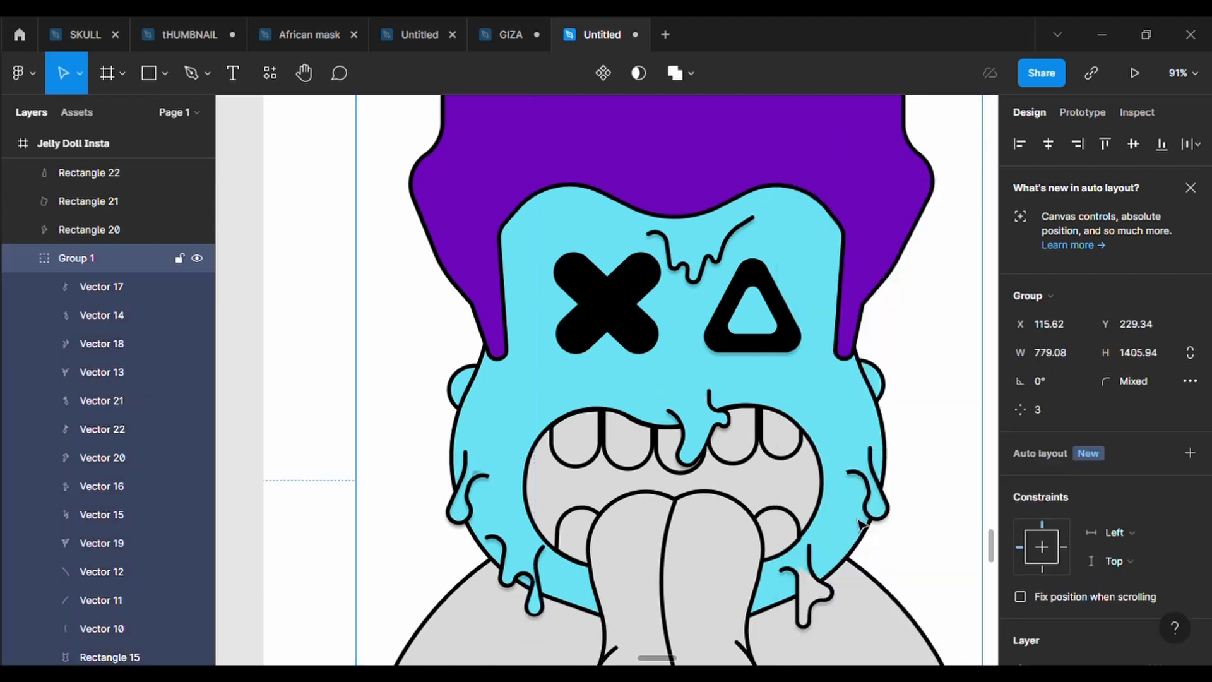
Fill the background shape of the drip at the lower-right jaw with the light blue sampled from the face
click(813, 592)
click(1020, 640)
click(811, 467)
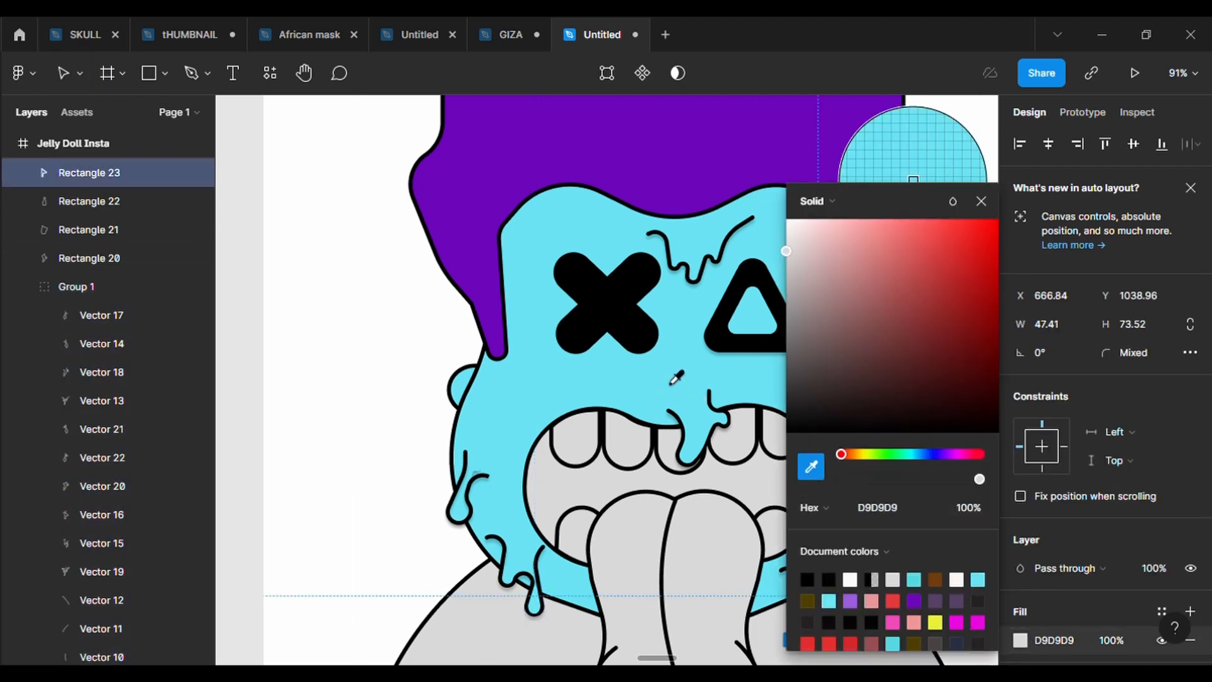
click(672, 382)
click(704, 378)
Fill the body and shoulders shape behind the head with the light blue 68E3F3 sampled from the face
scroll(706, 379, down, 1)
scroll(707, 379, down, 3)
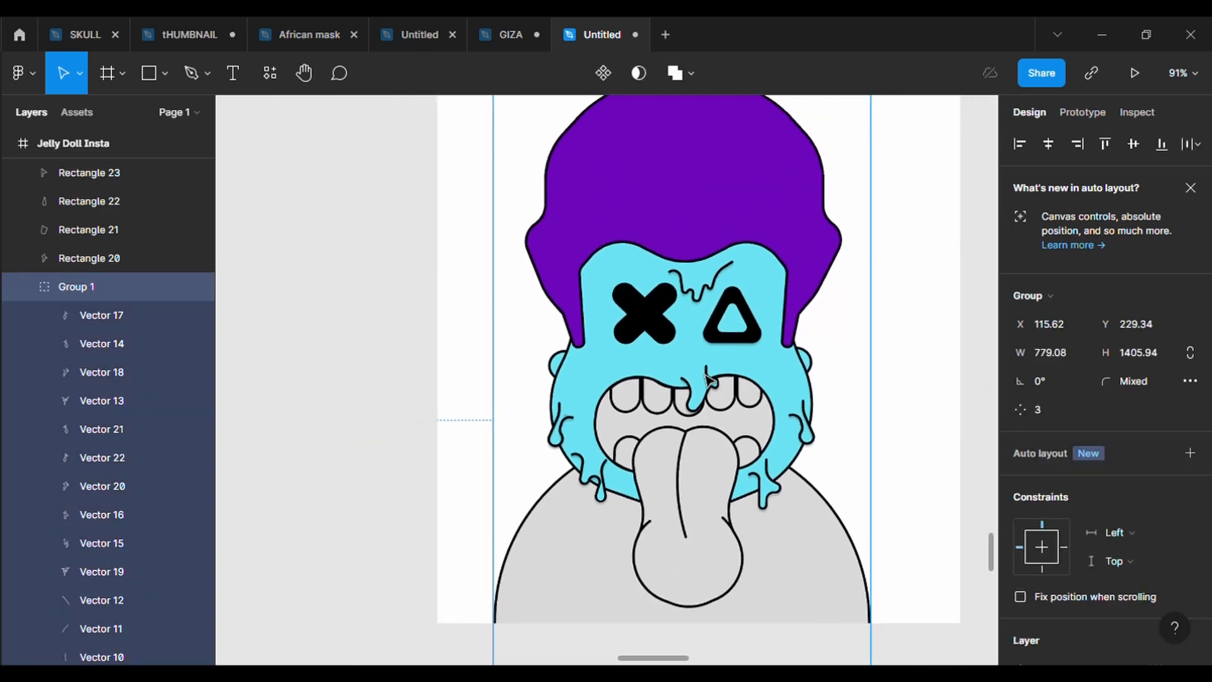
scroll(707, 380, down, 1)
click(833, 555)
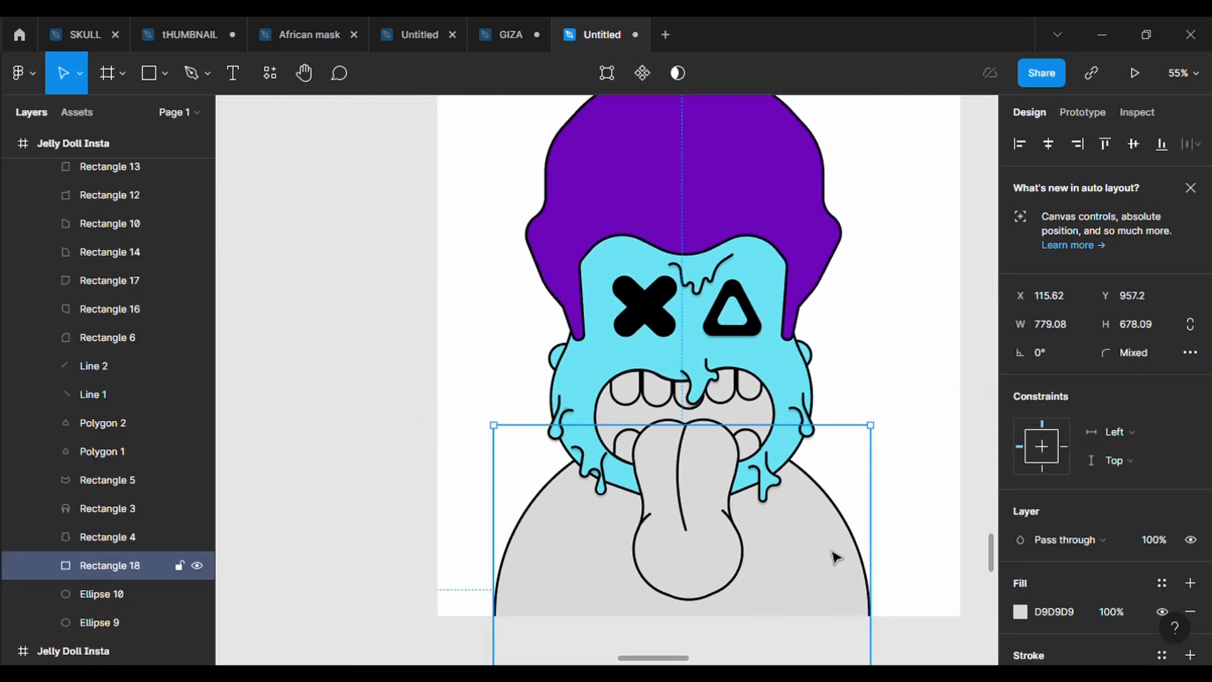
click(1020, 611)
click(812, 468)
click(694, 353)
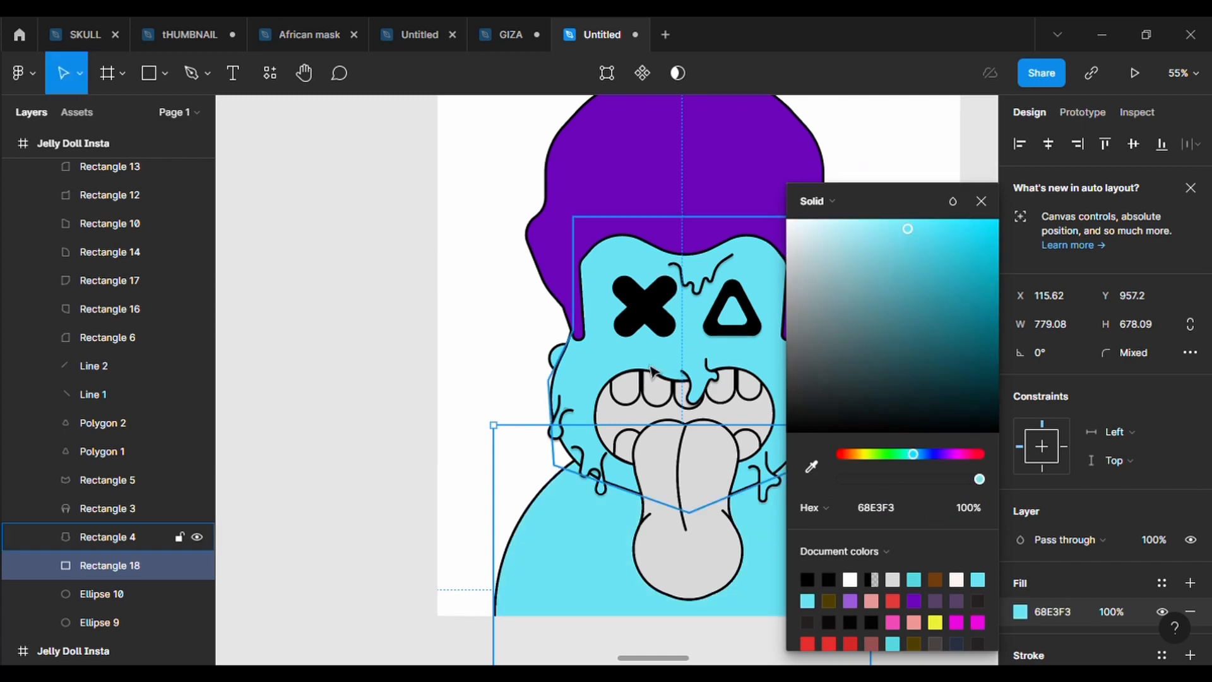
Fill the mouth interior behind the teeth and tongue with black
click(606, 416)
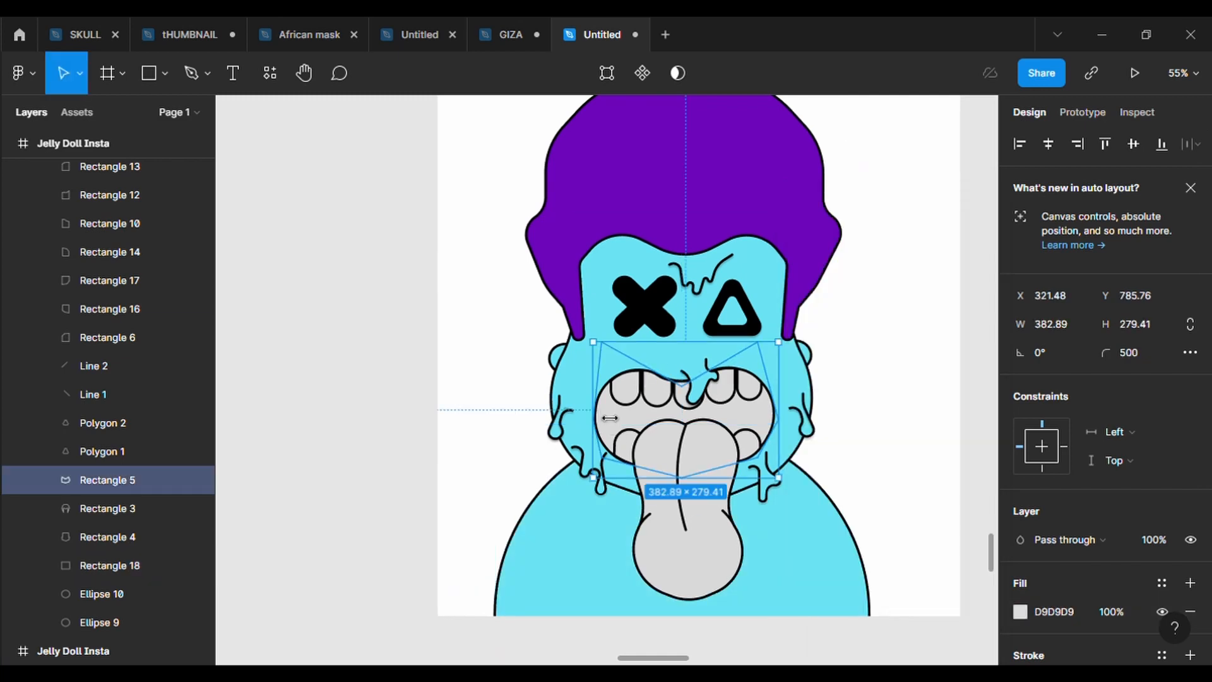
click(1020, 612)
drag(820, 422, 788, 446)
click(515, 428)
Fill the tongue with the document's pink F14BB9 after trying the red E33A3A
double_click(726, 523)
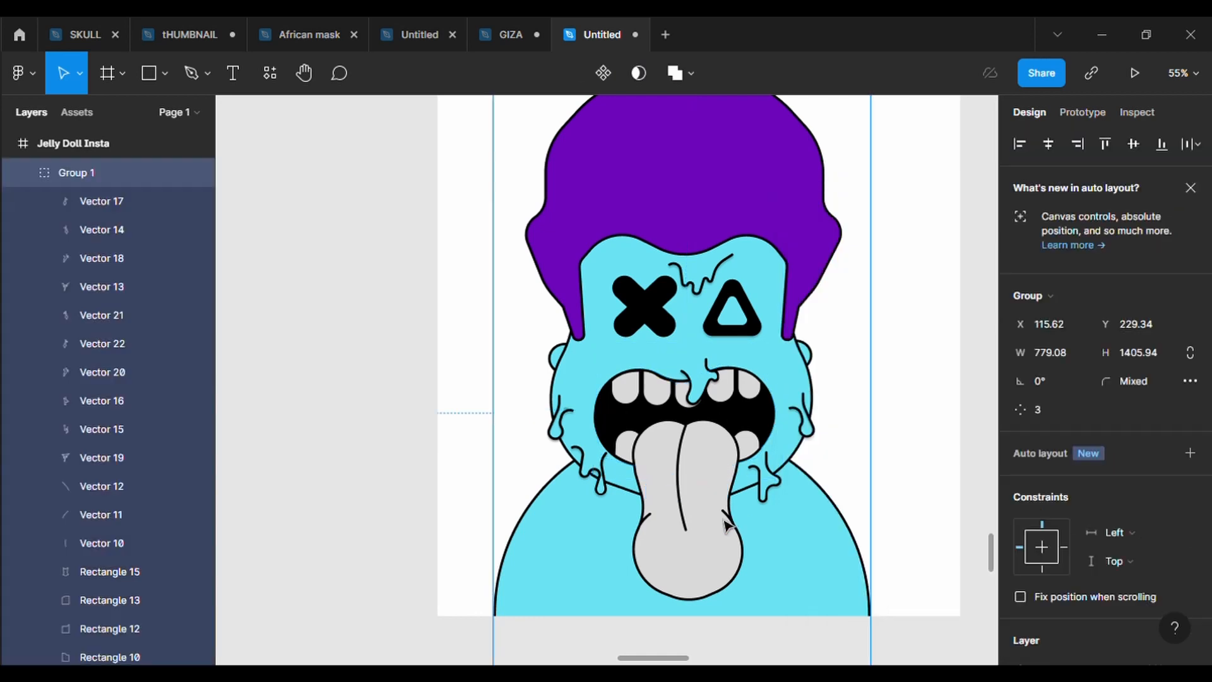
click(1020, 612)
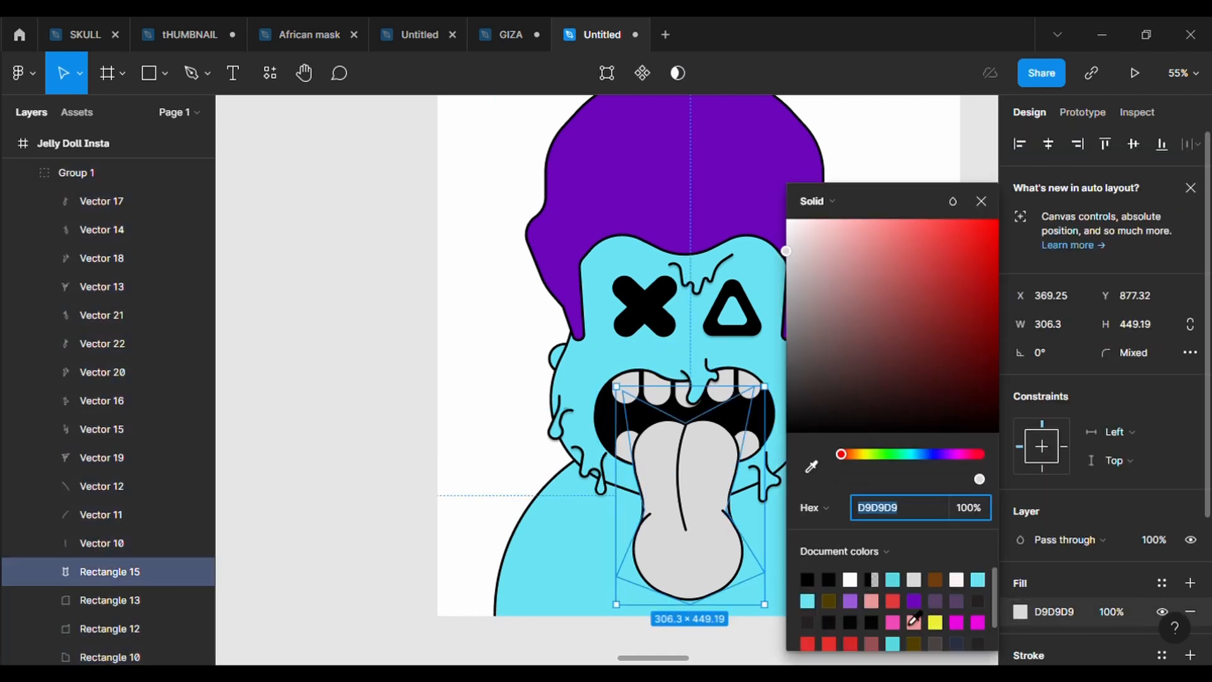
click(894, 601)
scroll(895, 599, down, 1)
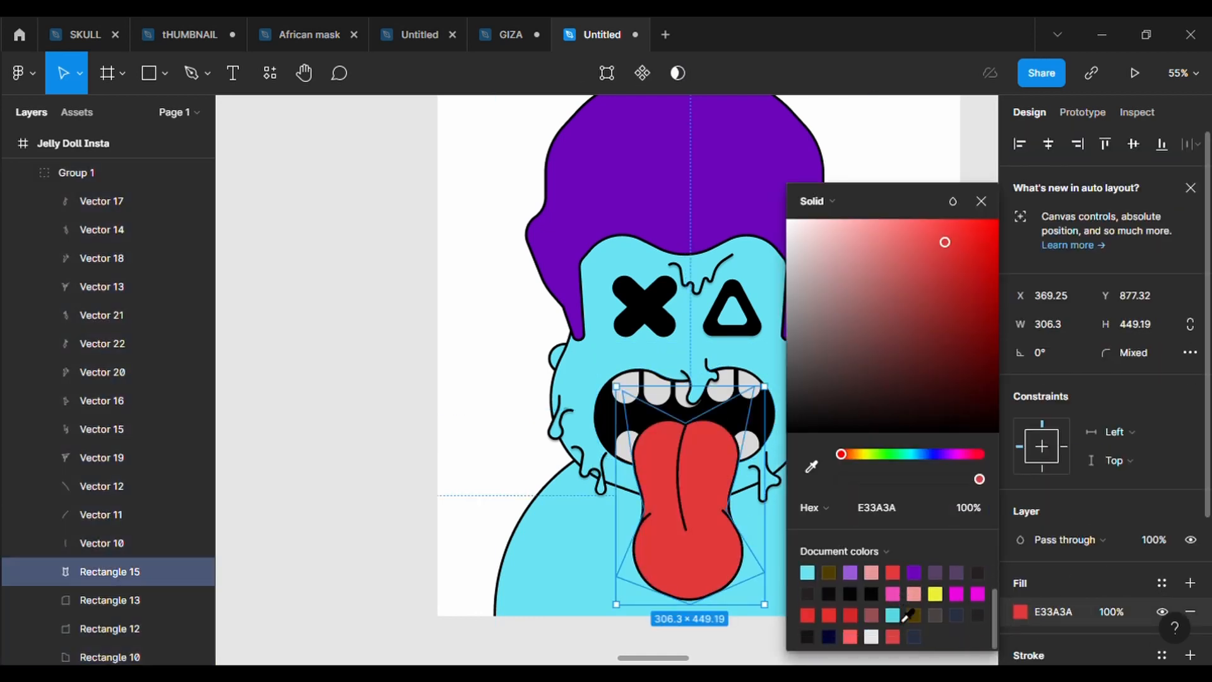
click(894, 596)
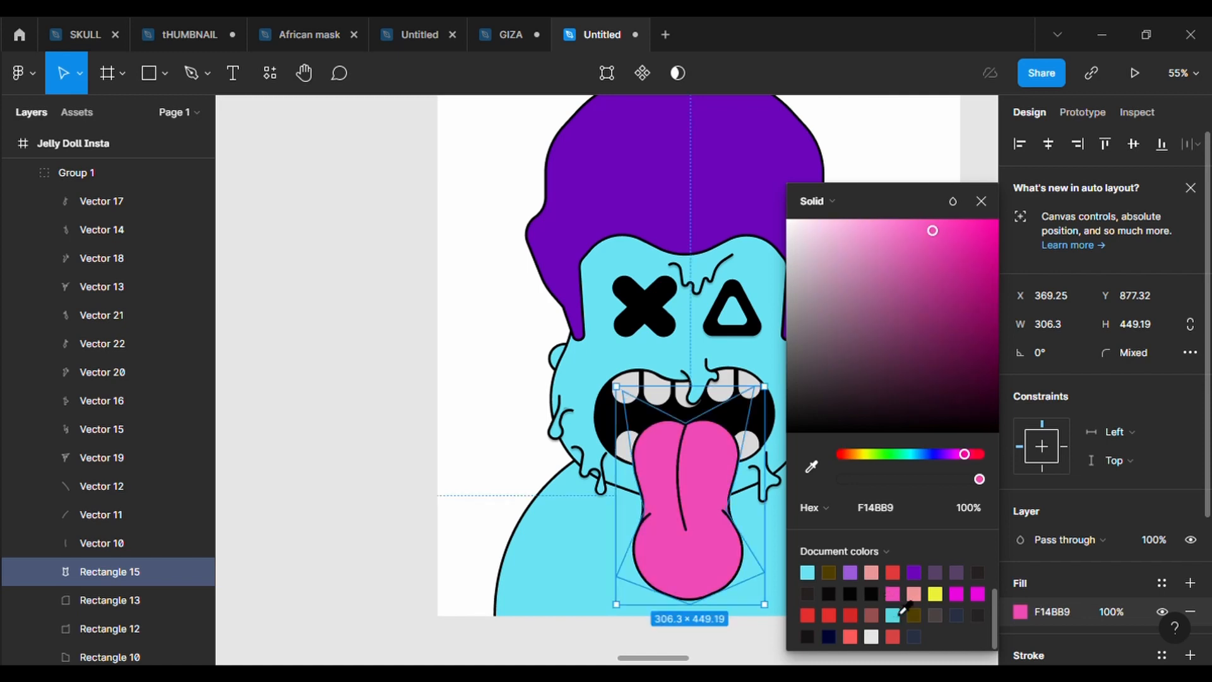
click(513, 406)
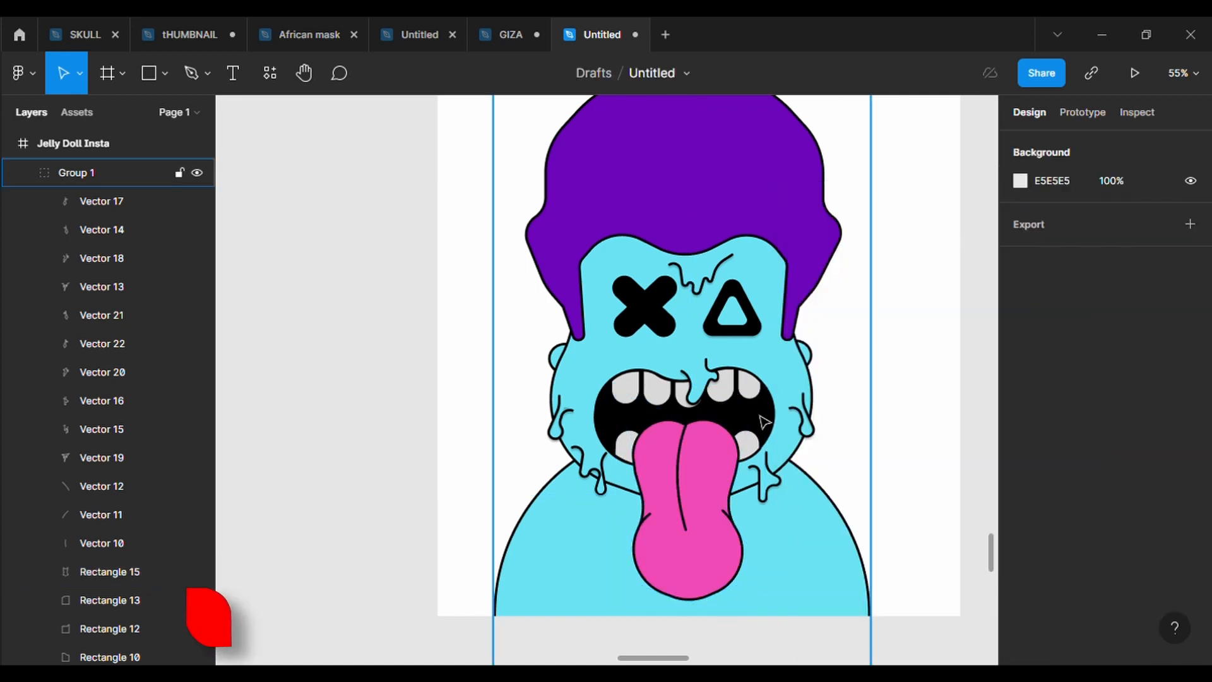
Fill the two leftmost upper teeth with near-white, using FFFAFA for the first one
double_click(634, 399)
click(1020, 611)
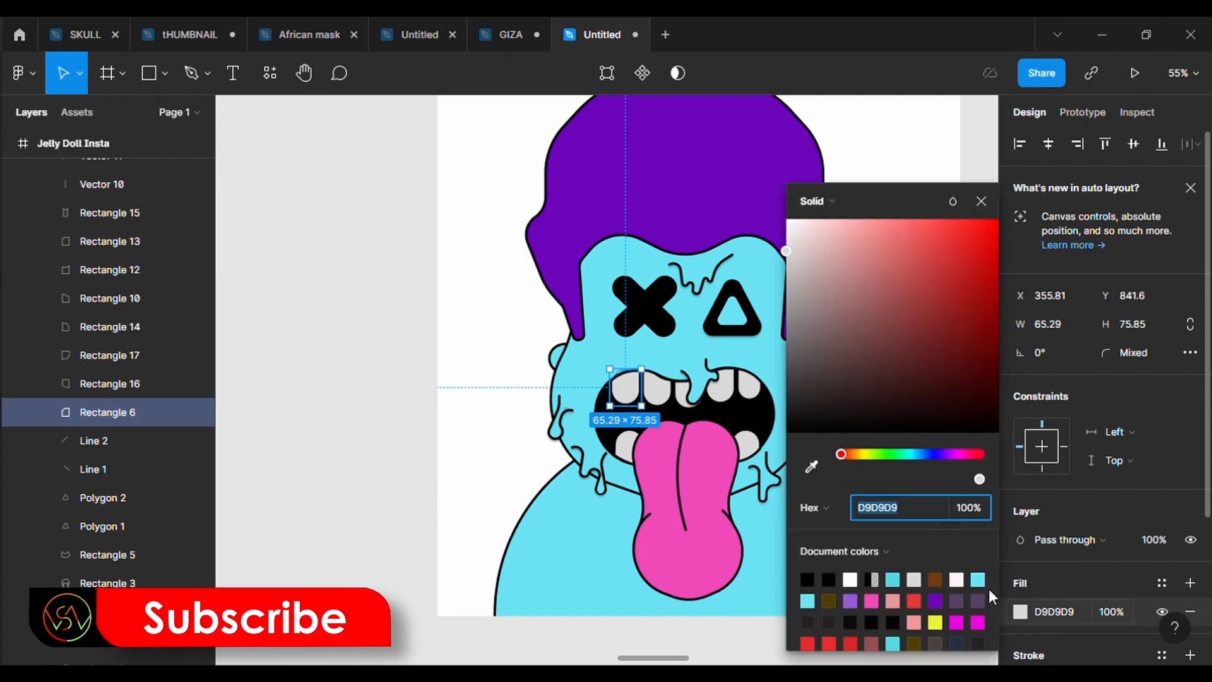
drag(791, 245, 790, 220)
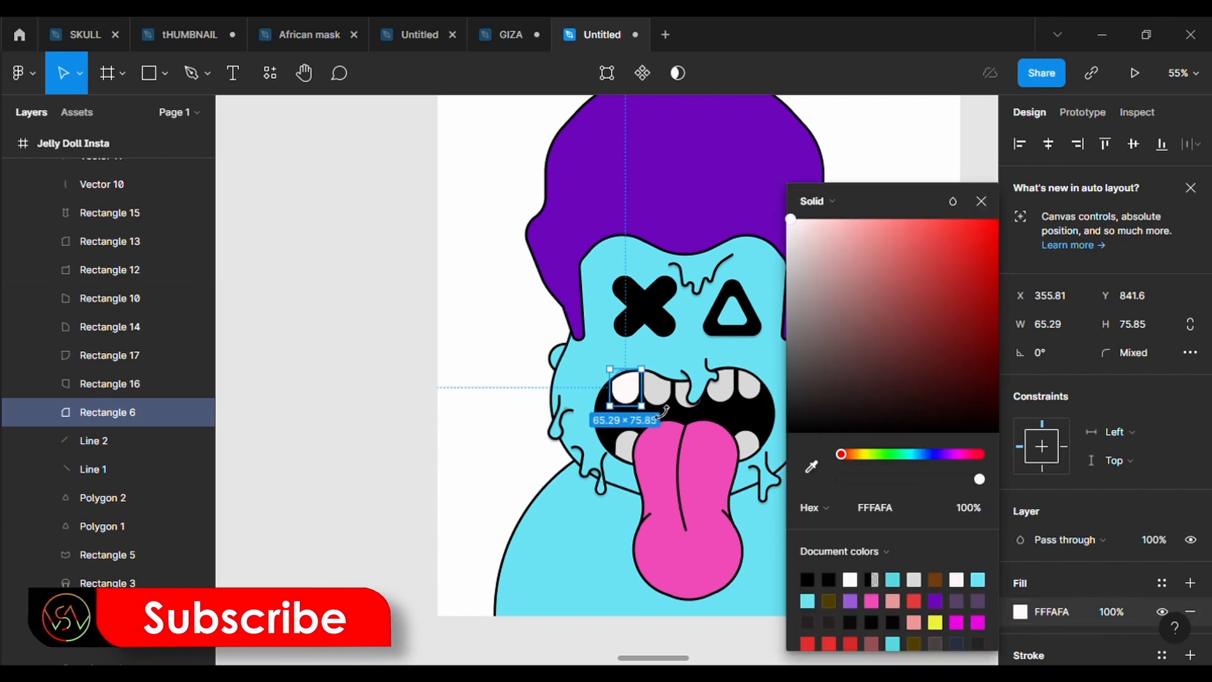
click(658, 394)
click(1020, 611)
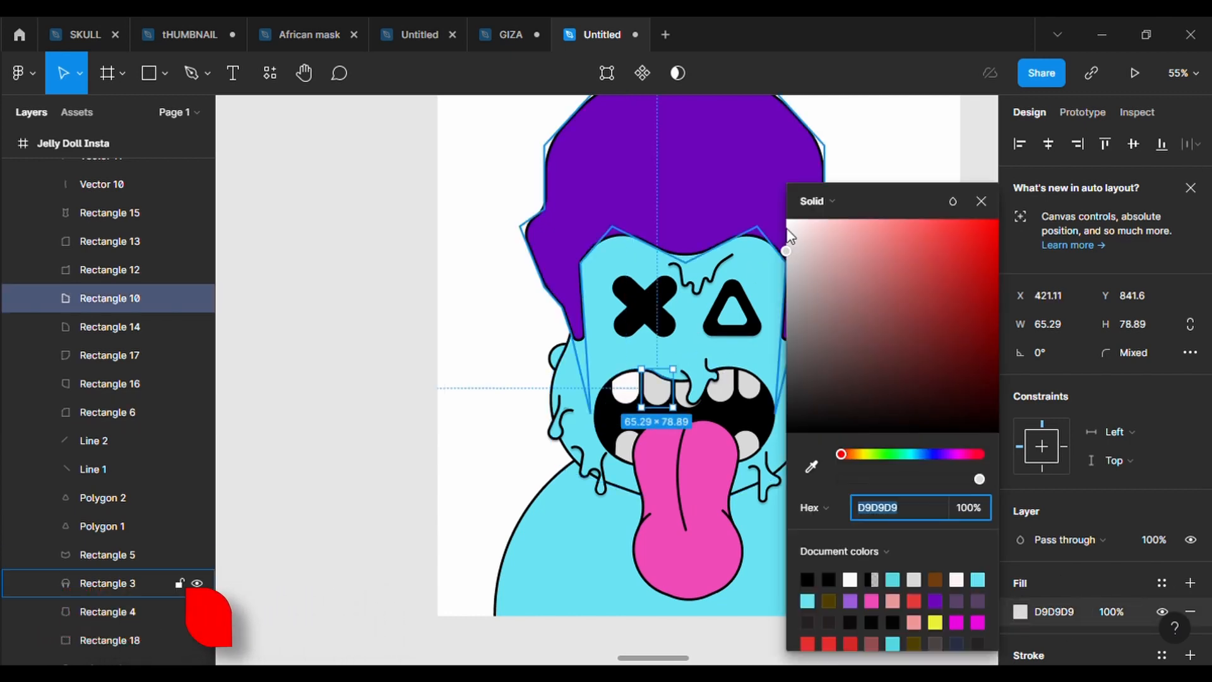
drag(789, 235, 789, 221)
Fill the remaining three upper teeth, from the one behind the drip to the rightmost, with white FFFFFF
click(690, 391)
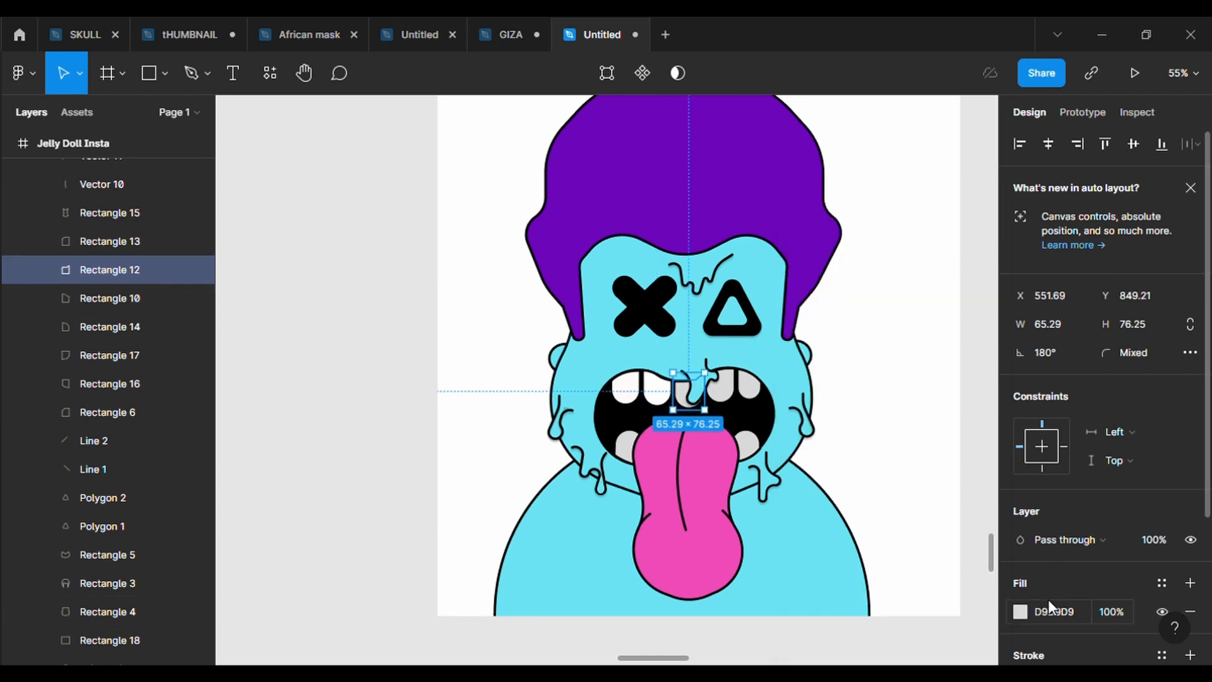
click(1019, 611)
drag(815, 247, 763, 194)
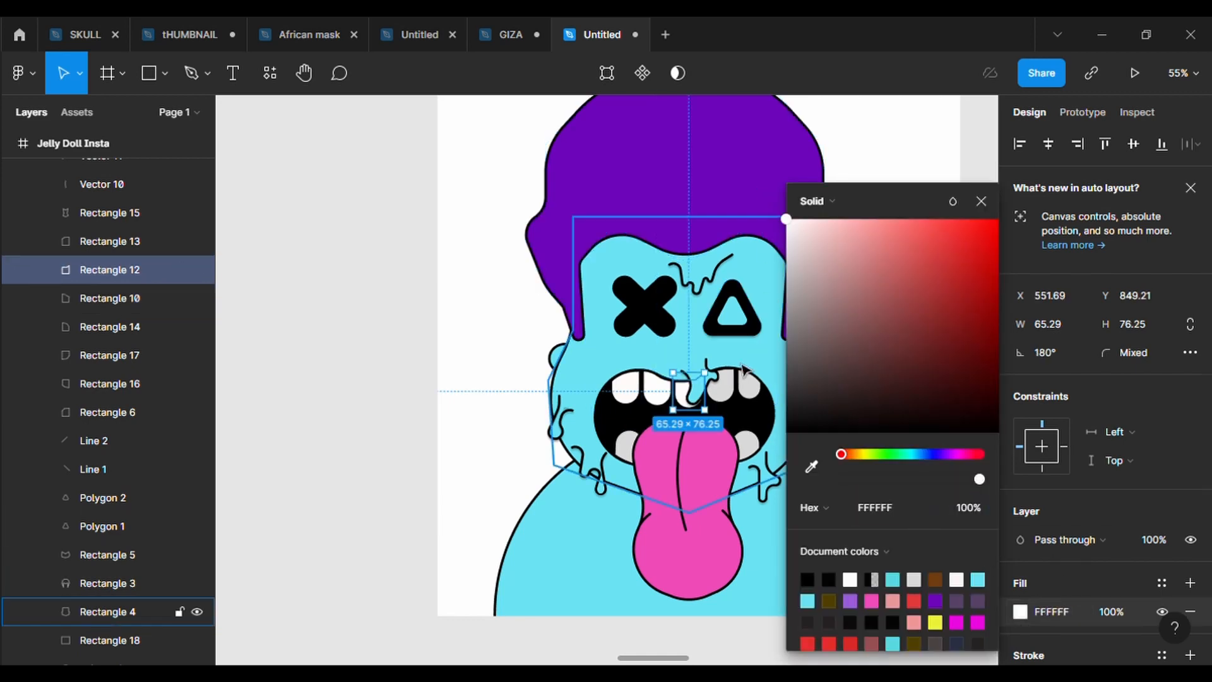
click(727, 397)
click(1020, 611)
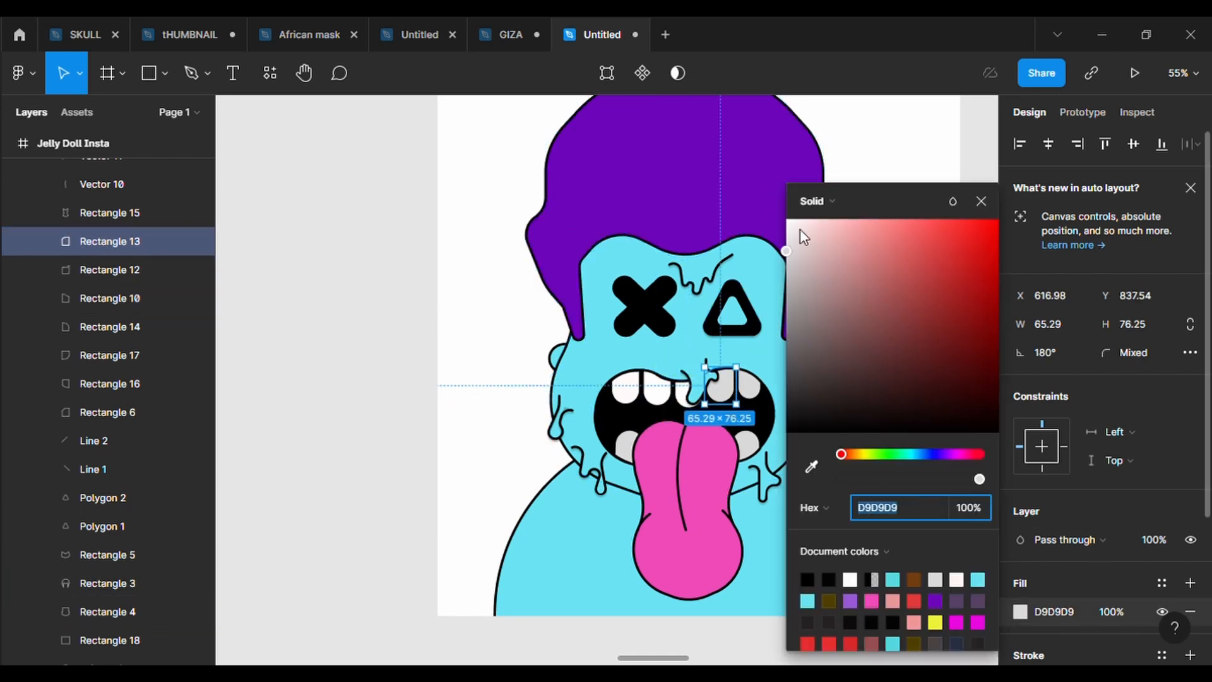
drag(801, 235, 785, 219)
click(754, 390)
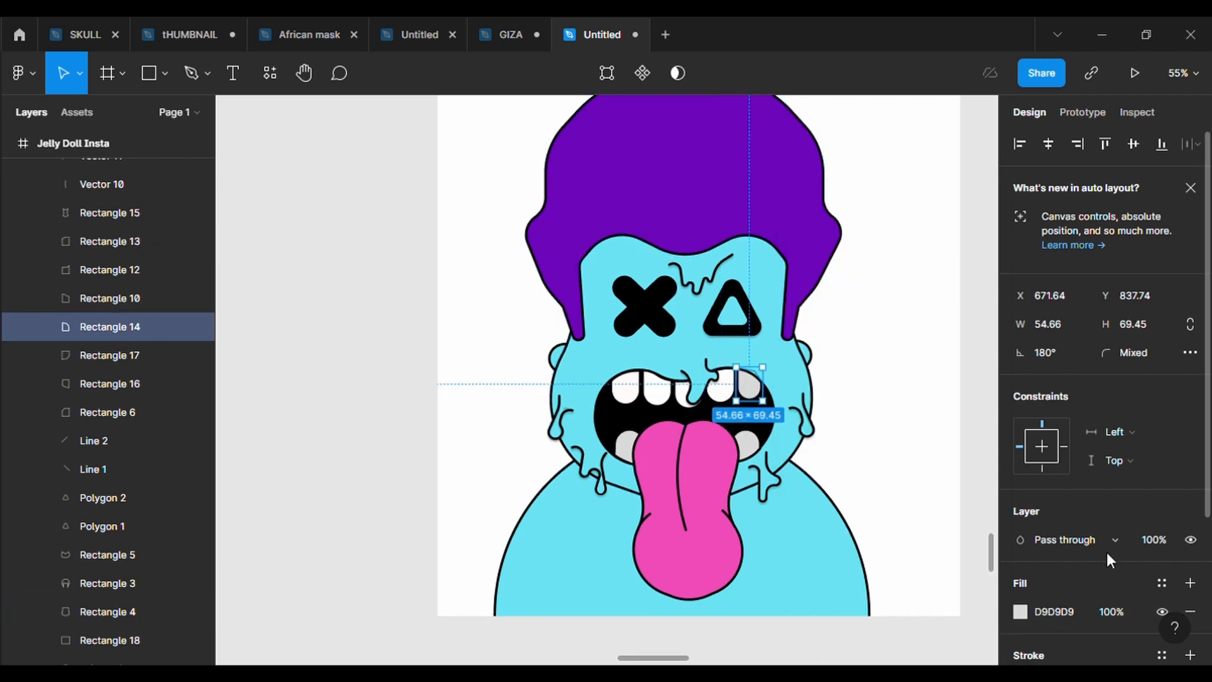
click(1020, 611)
drag(804, 232, 749, 195)
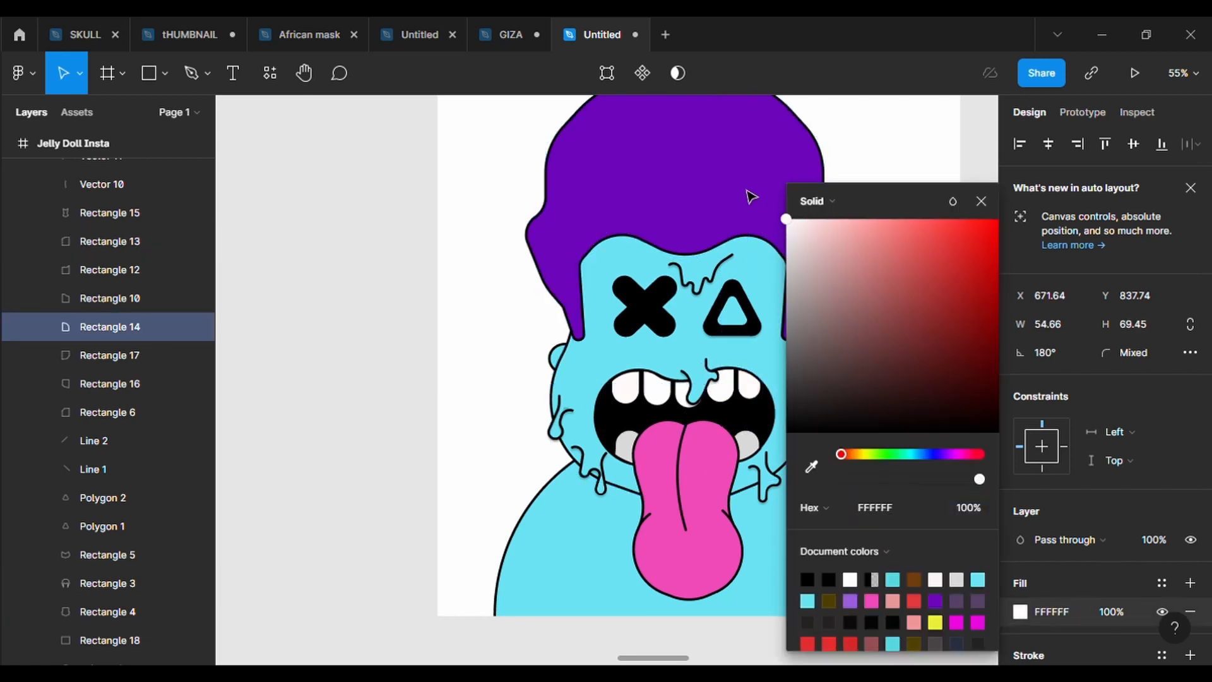
Fill the lower teeth on both sides of the tongue with white FFFFFF
click(751, 460)
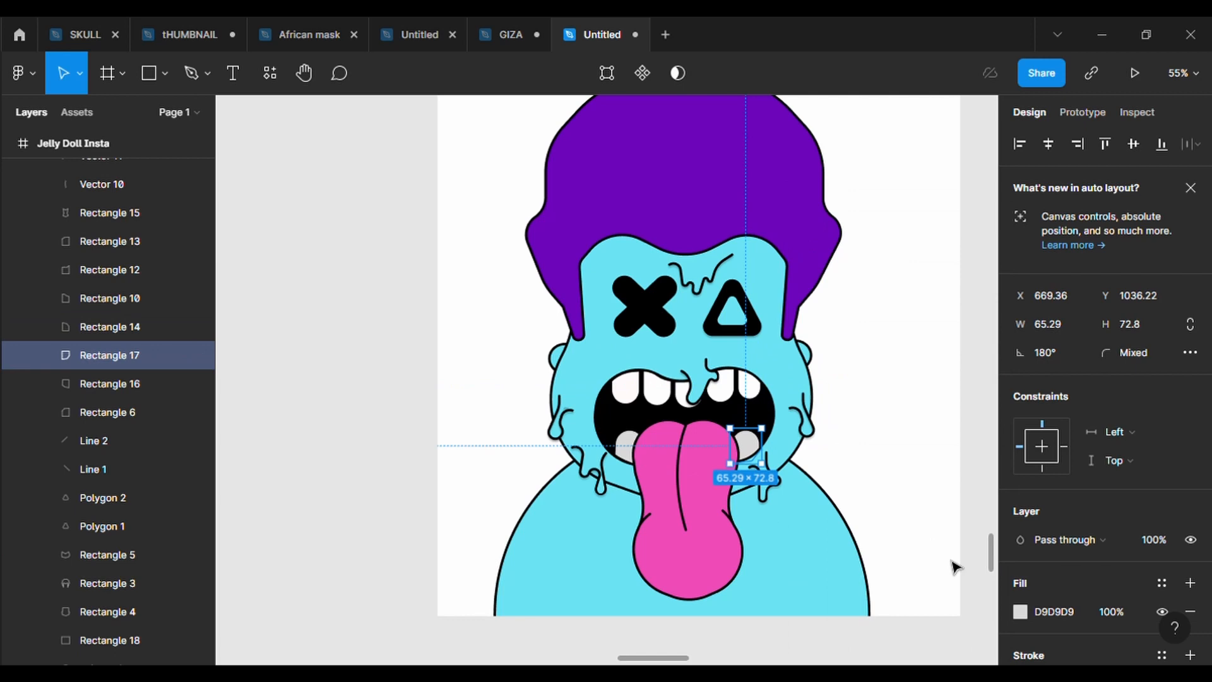
click(1020, 611)
drag(811, 262, 781, 208)
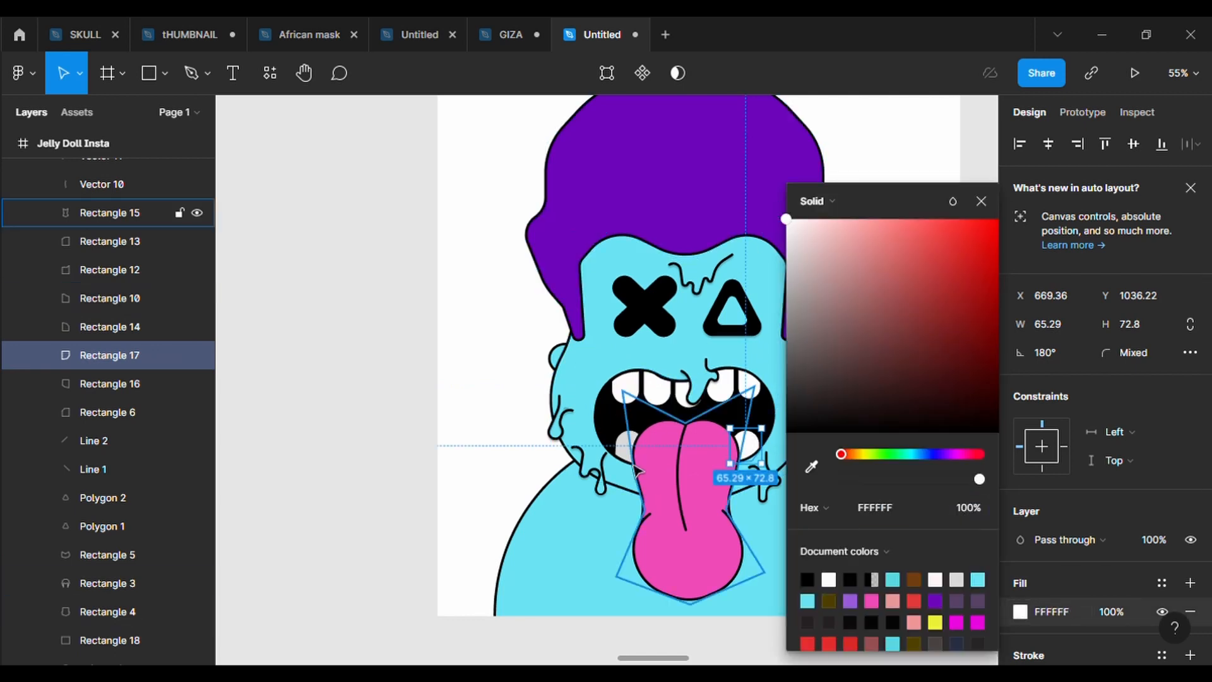
click(625, 449)
click(1022, 613)
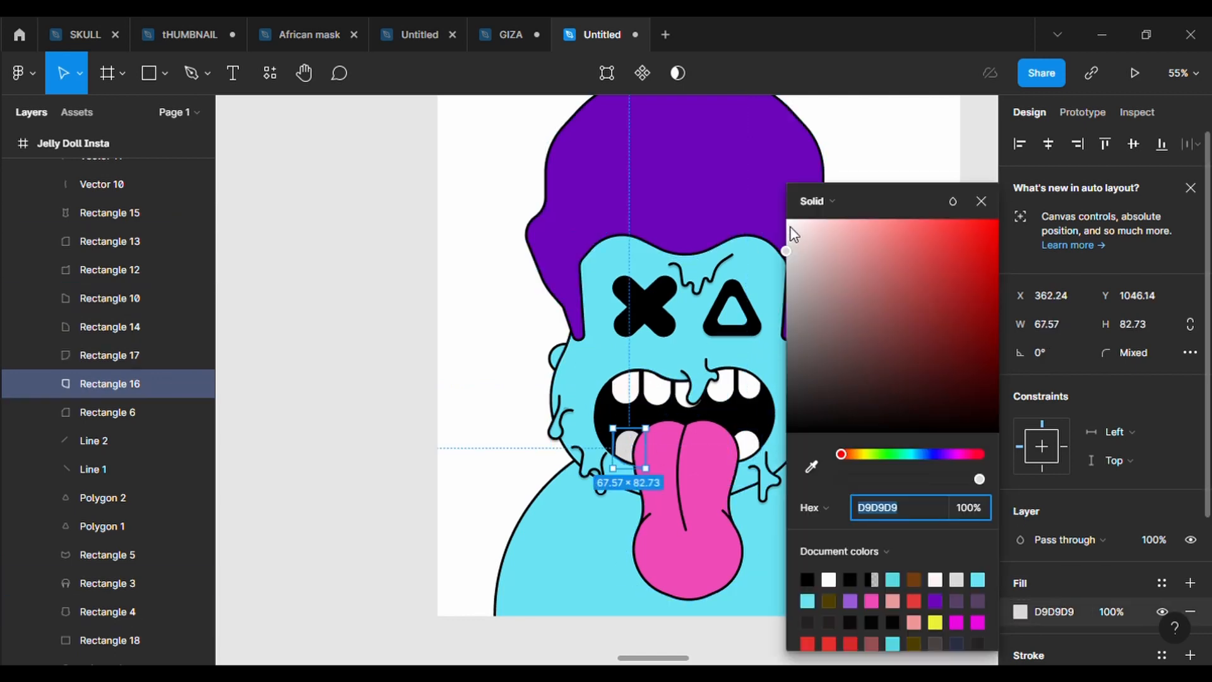
drag(794, 234, 752, 184)
click(751, 446)
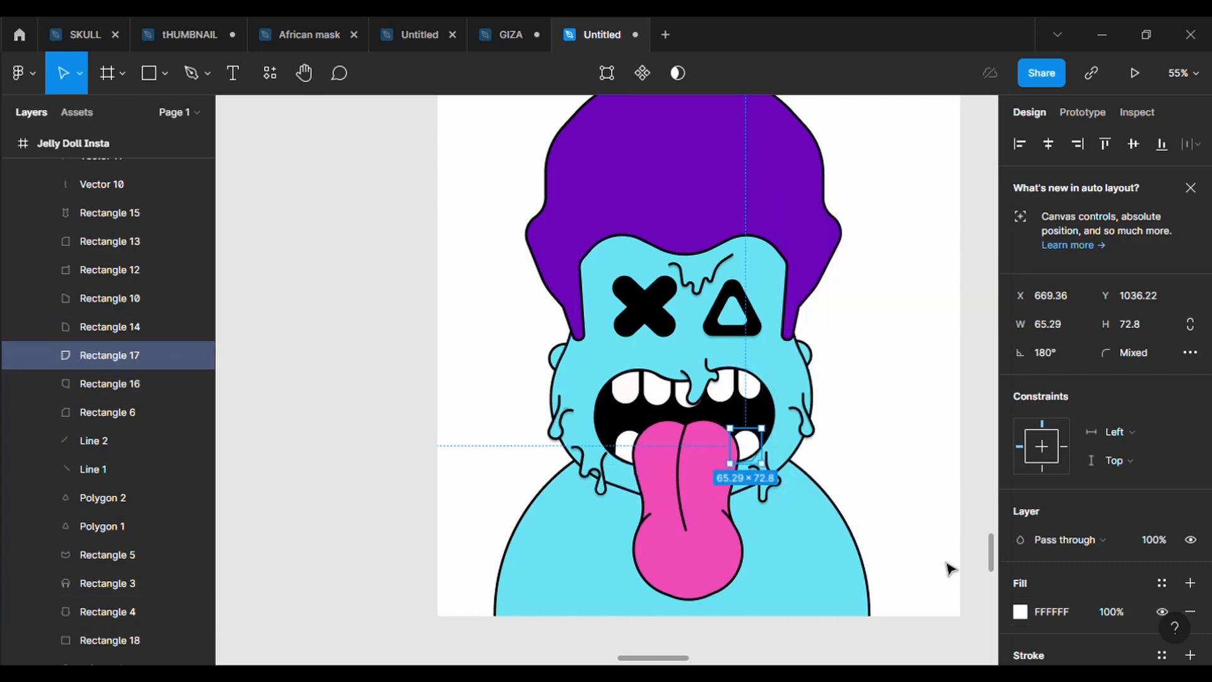
click(1021, 612)
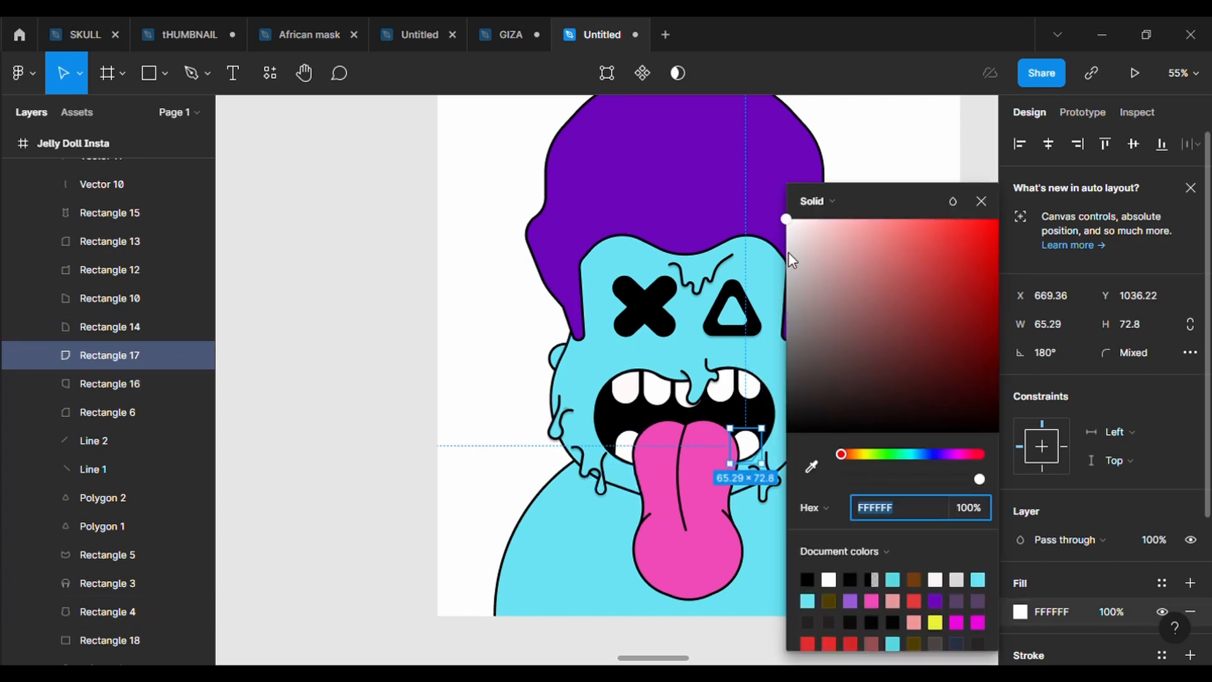
click(789, 222)
click(470, 233)
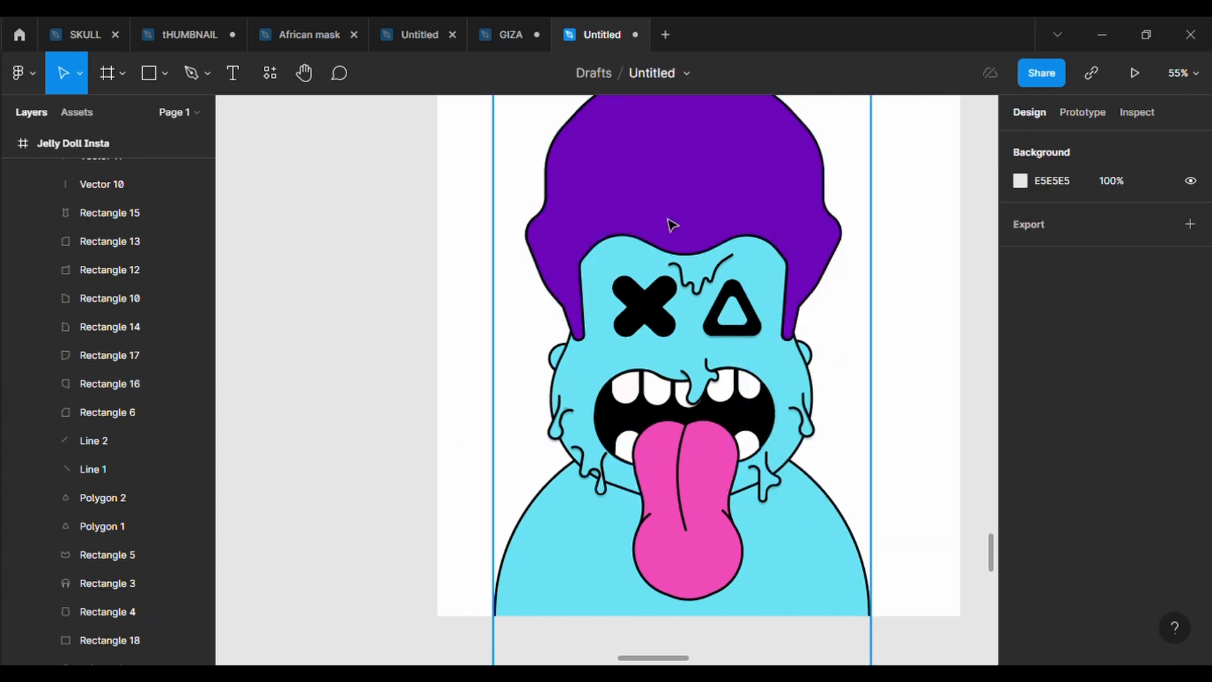
Set the background fill of the Jelly Doll Insta frame to the document's yellow ECF037
ctrl+scroll(758, 319, down, 2)
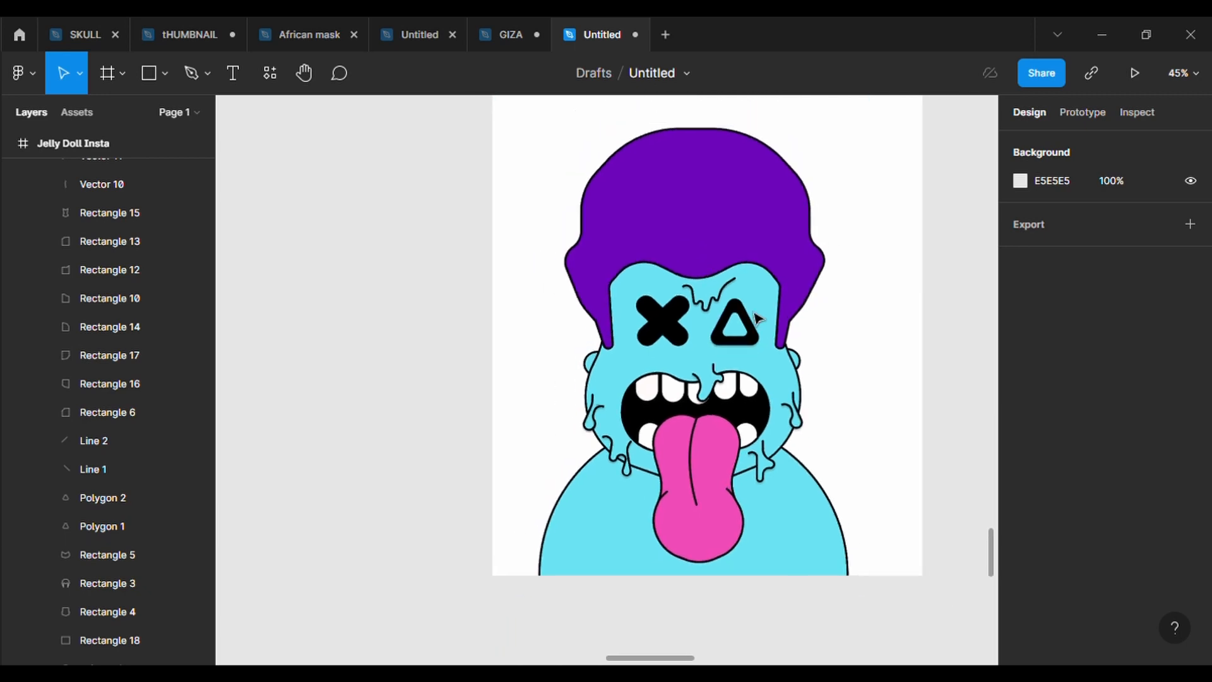
scroll(757, 319, up, 3)
click(553, 130)
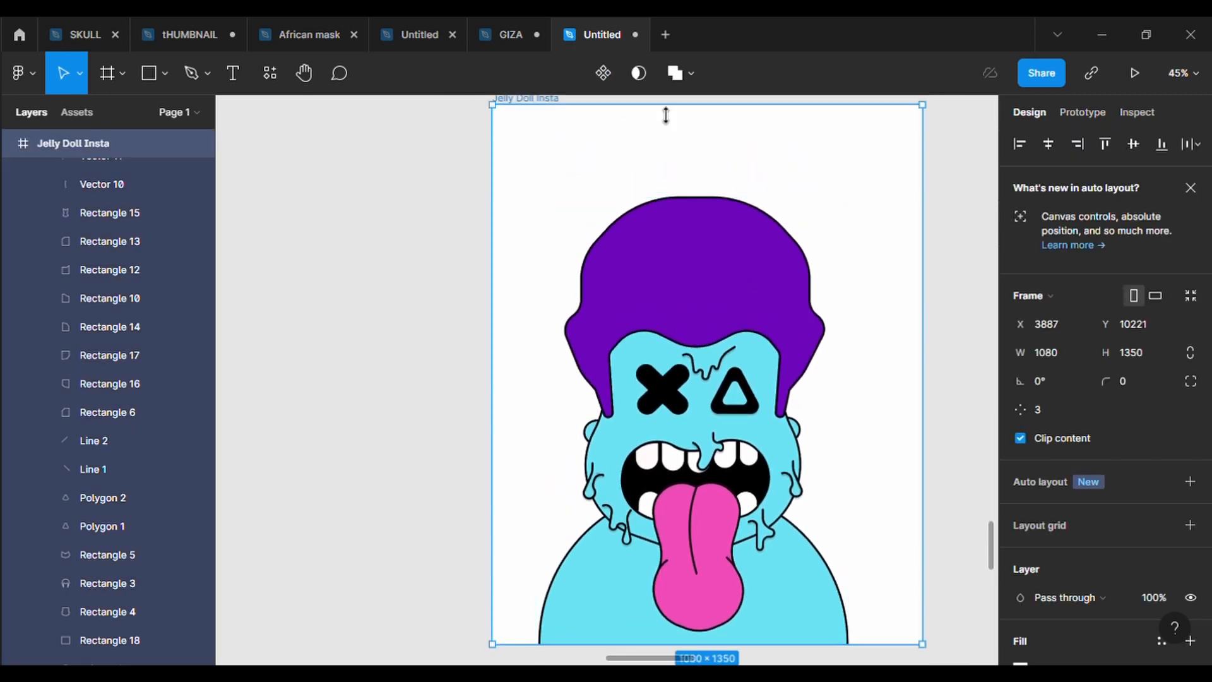
scroll(1055, 419, down, 5)
click(1020, 295)
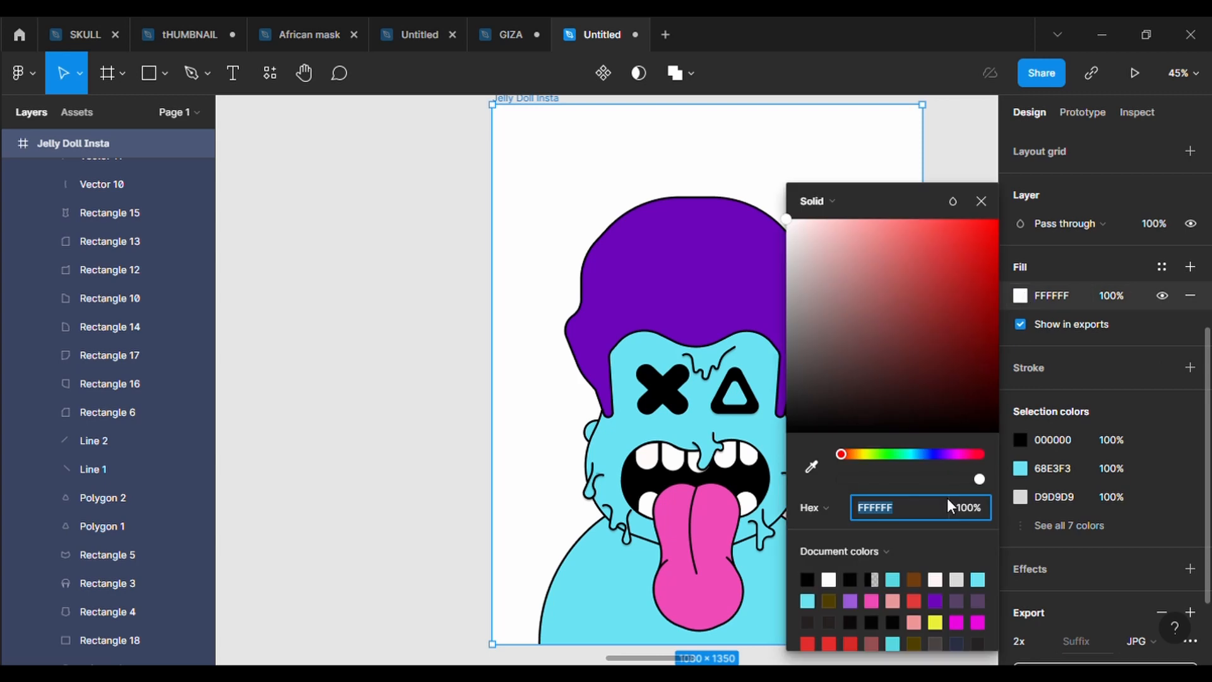
click(937, 644)
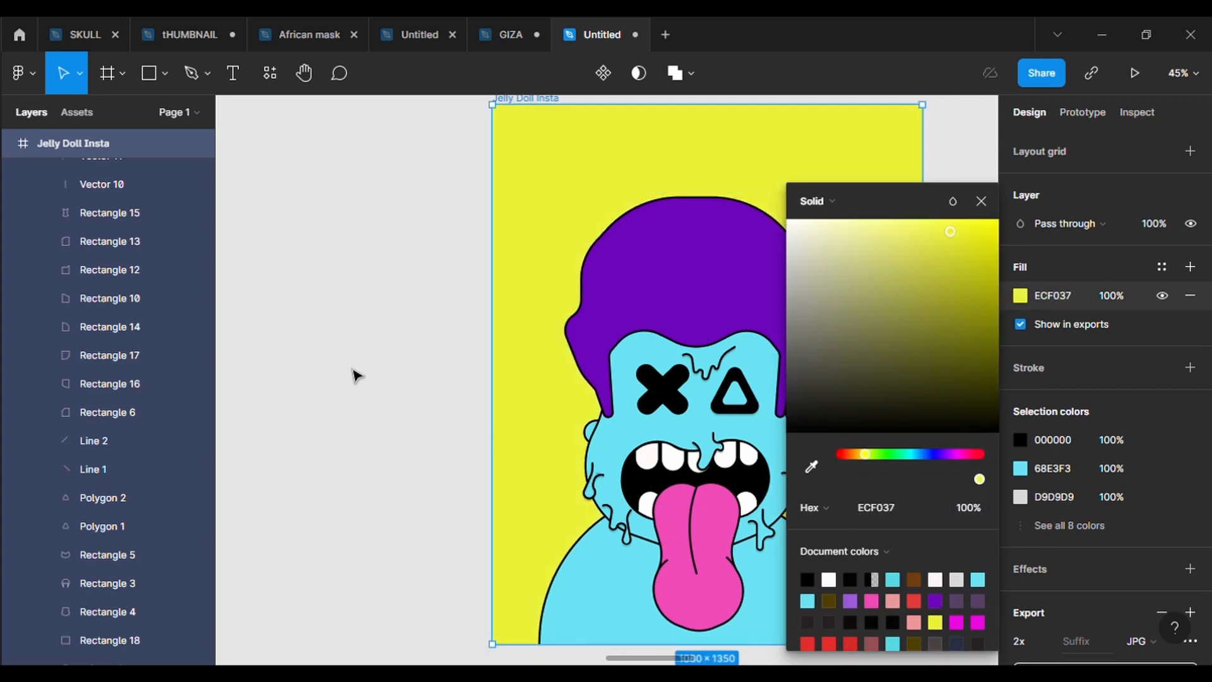
click(355, 374)
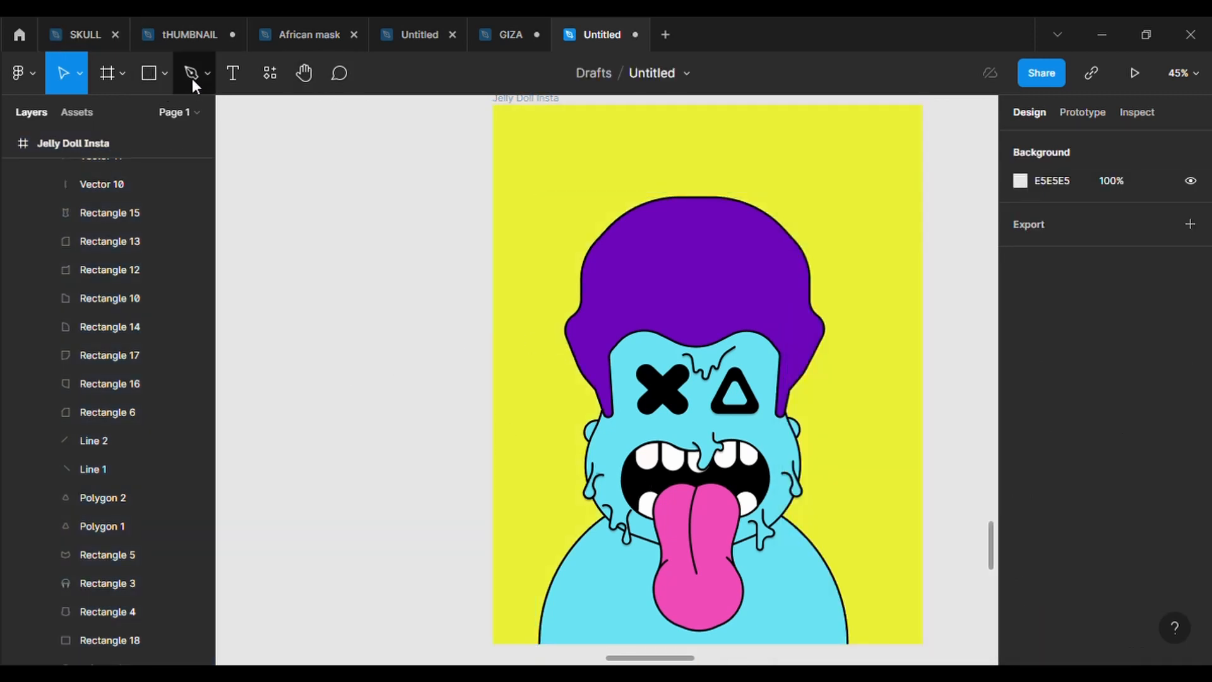
Draw a rectangle in the frame's upper-left corner and stretch its two outer points along the top and left frame edges
click(149, 73)
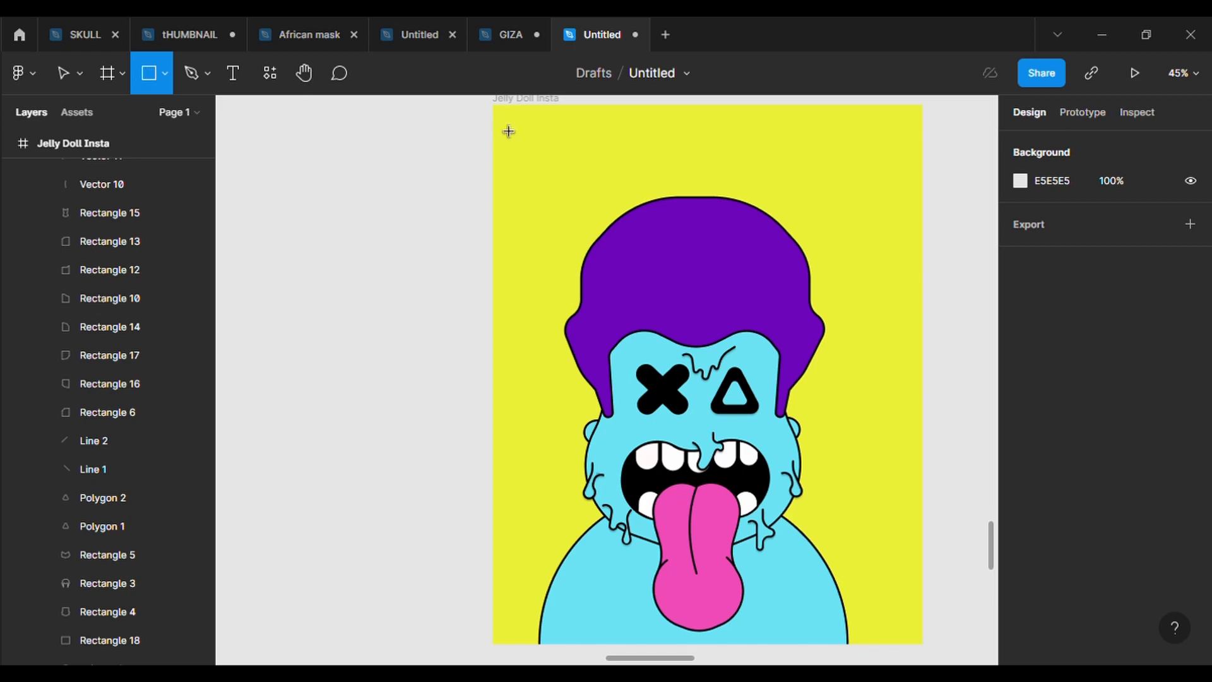
mouse_move(493, 105)
mouse_down()
mouse_move(614, 222)
mouse_move(549, 163)
mouse_up()
key(Return)
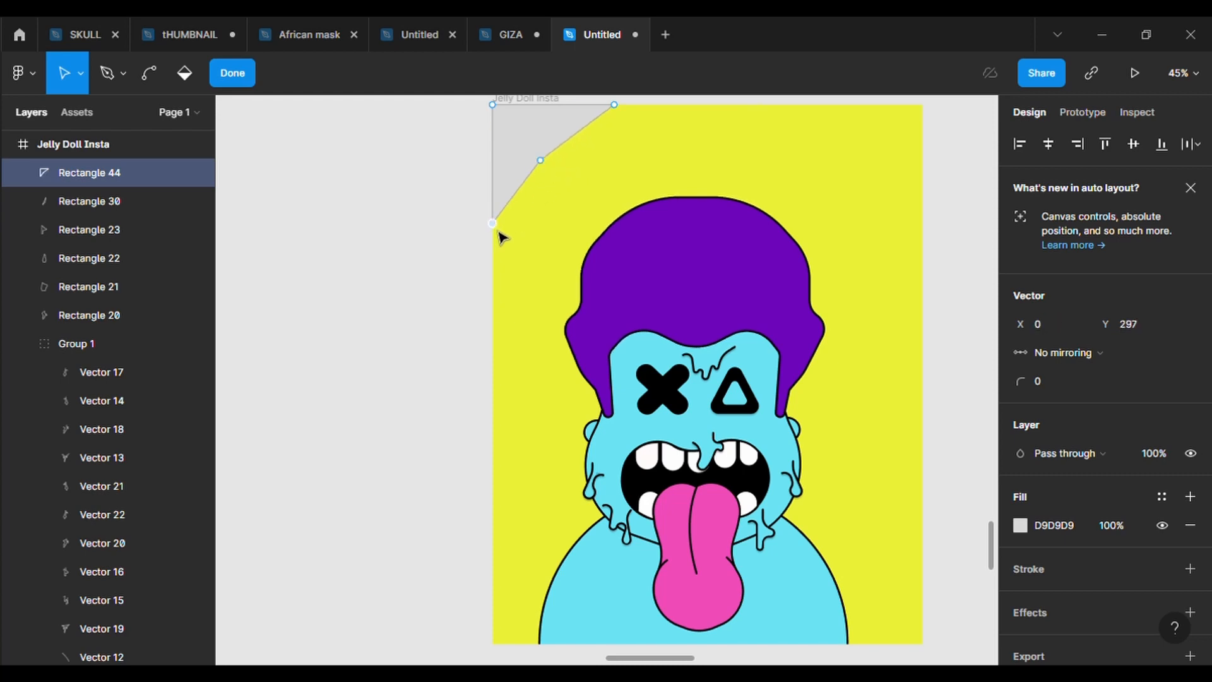
drag(498, 237, 496, 332)
drag(614, 105, 773, 165)
Round the corner shape's inner point with radius 500, move it to about X 261, Y 112, and extend the top-edge point to about X 764.5
click(541, 218)
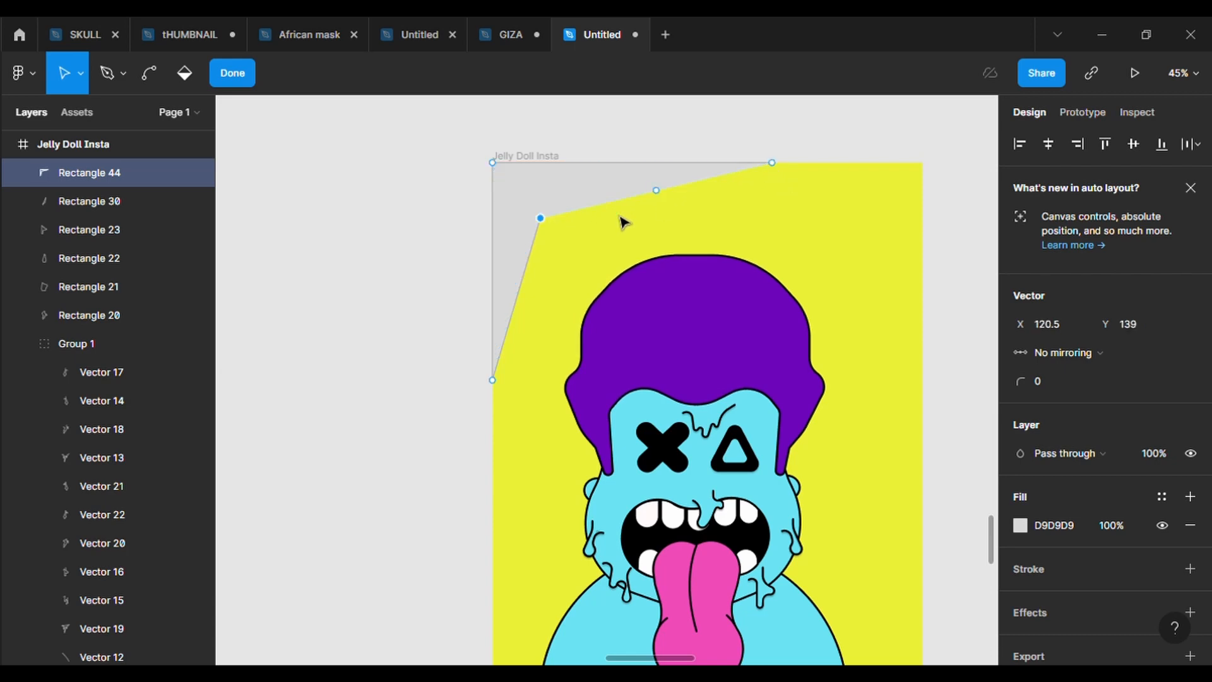
click(1065, 374)
text(500)
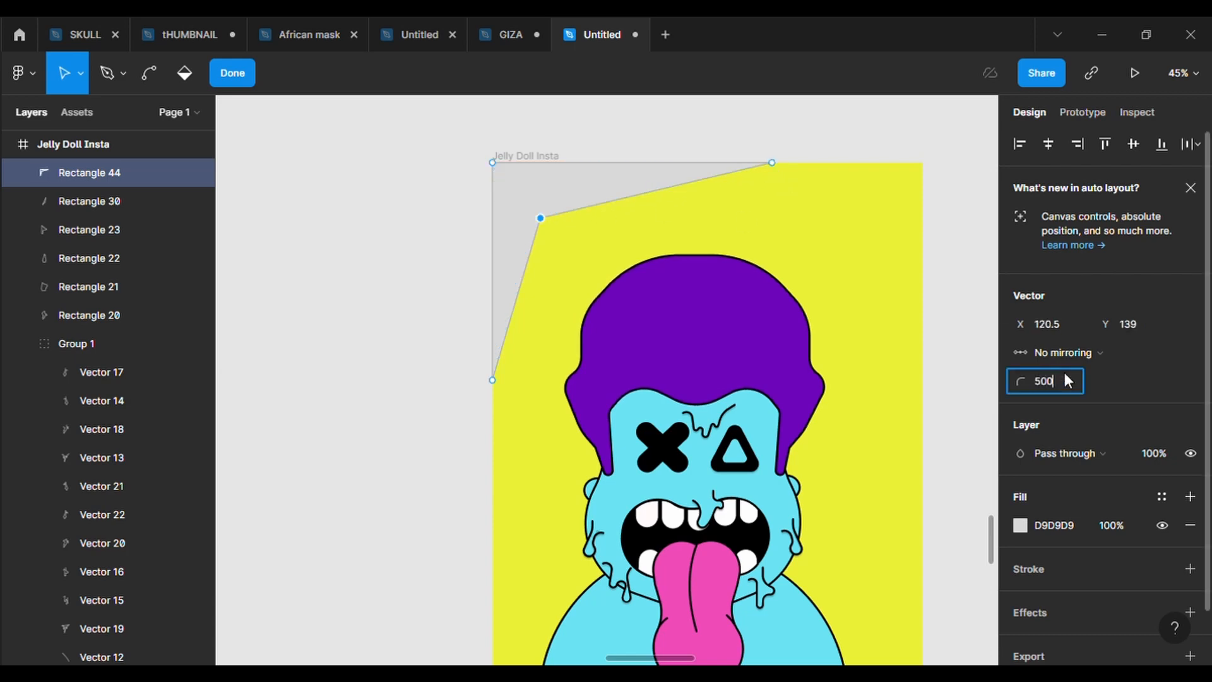
key(Return)
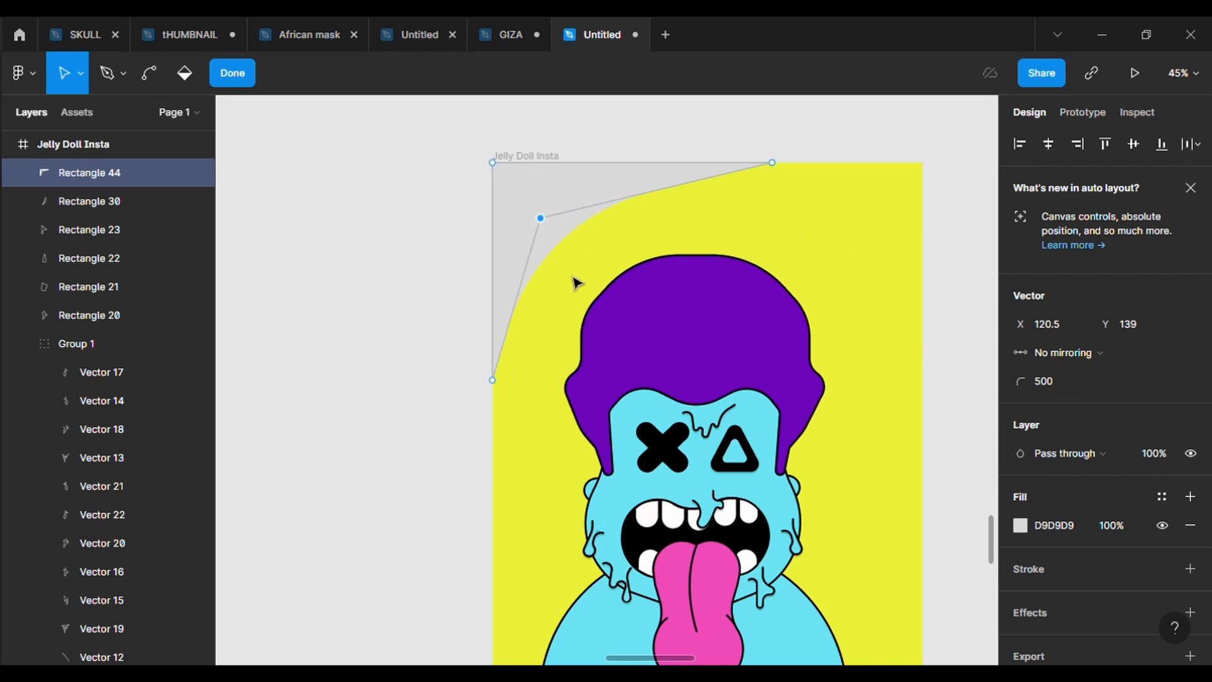
drag(540, 218, 599, 215)
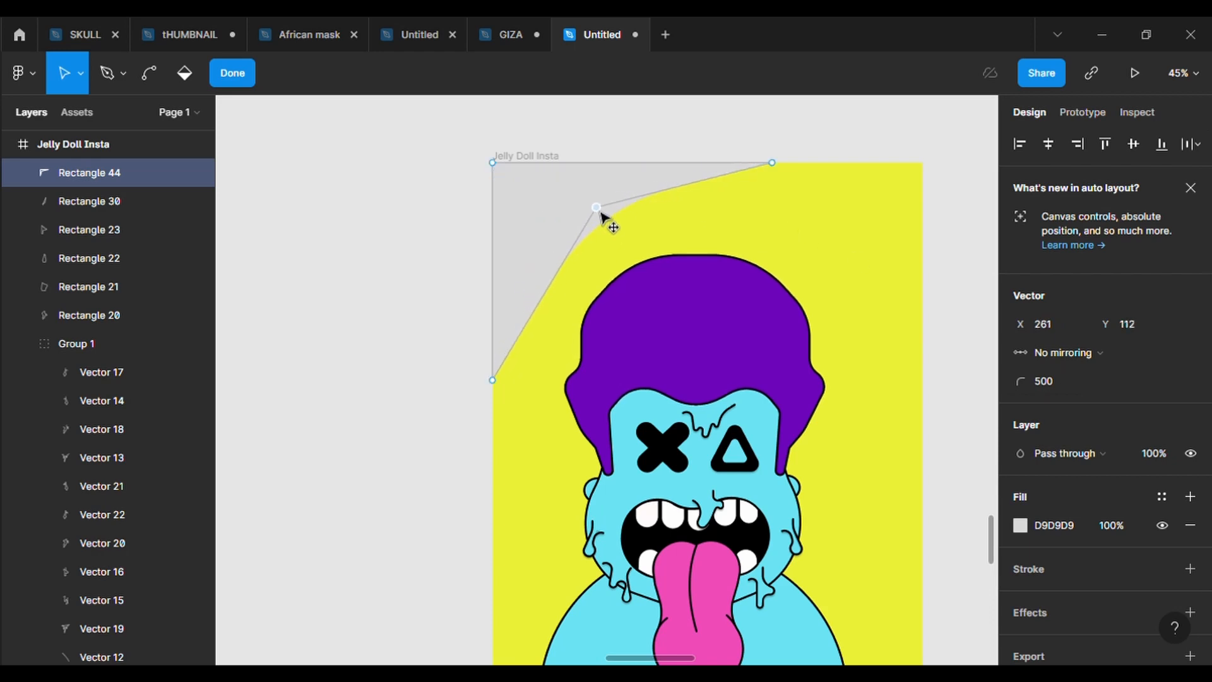
drag(783, 167, 800, 170)
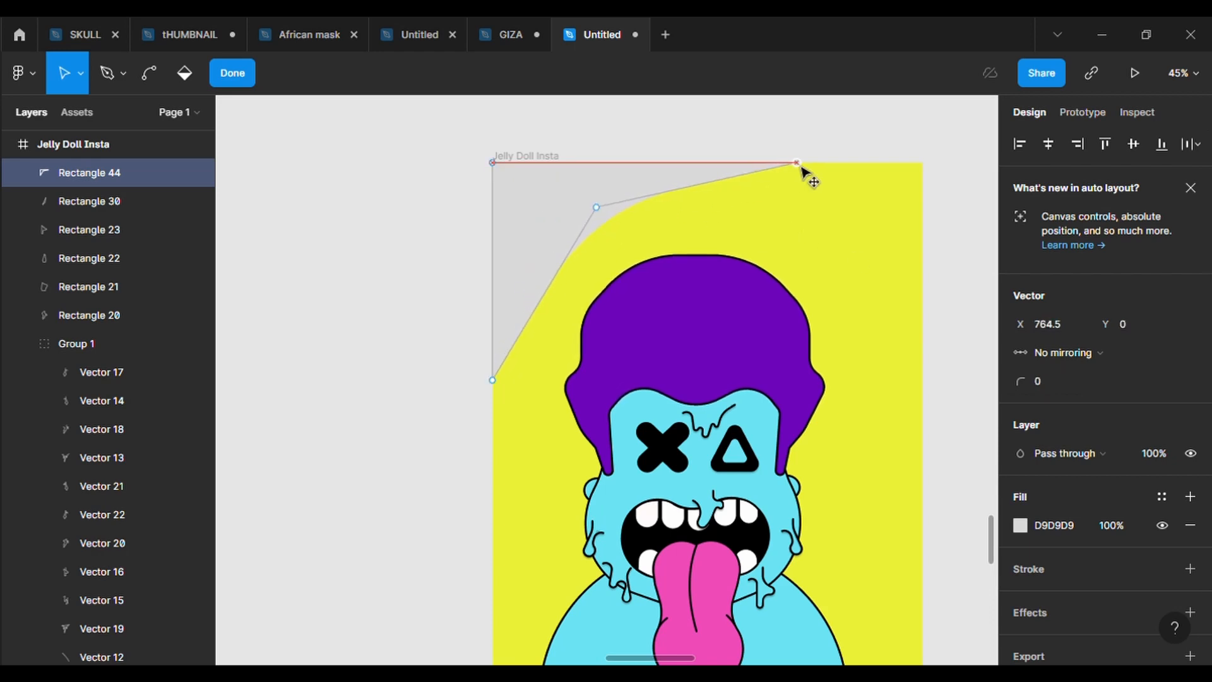
Fill the upper-left corner shape with light blue 68E3F3 sampled from the character's skin
click(1020, 525)
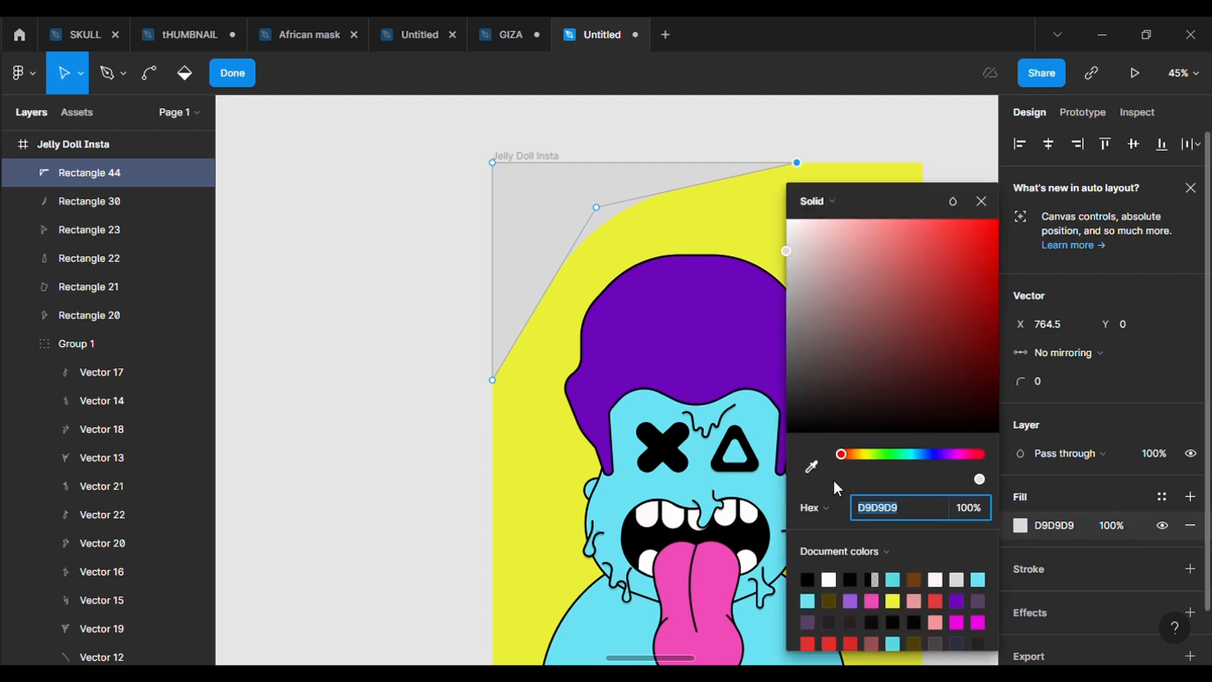
click(812, 466)
click(774, 497)
click(589, 500)
click(539, 485)
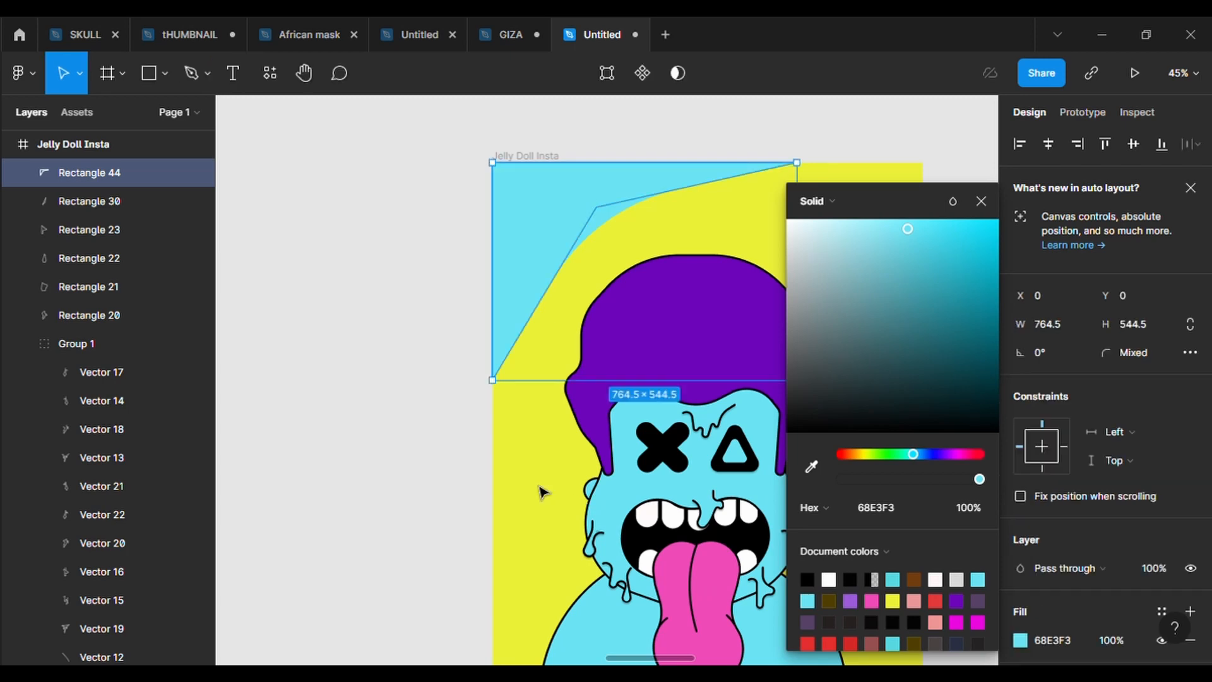
click(538, 486)
scroll(894, 318, down, 1)
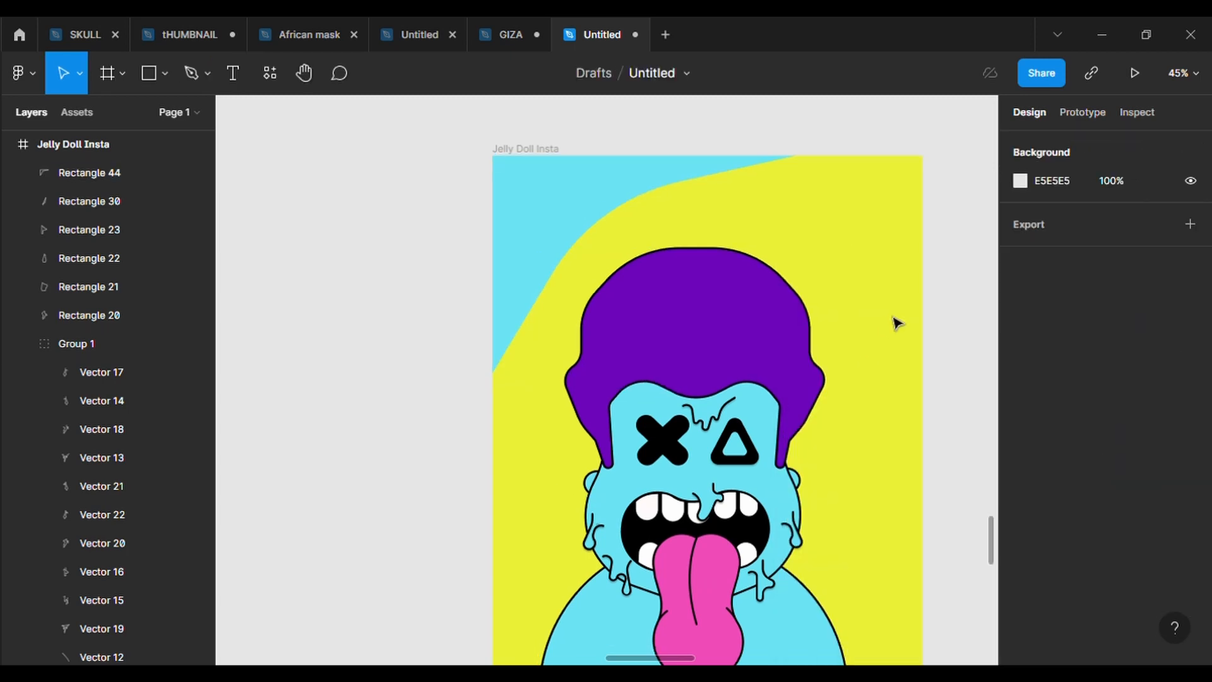
click(587, 206)
click(825, 254)
scroll(827, 256, down, 1)
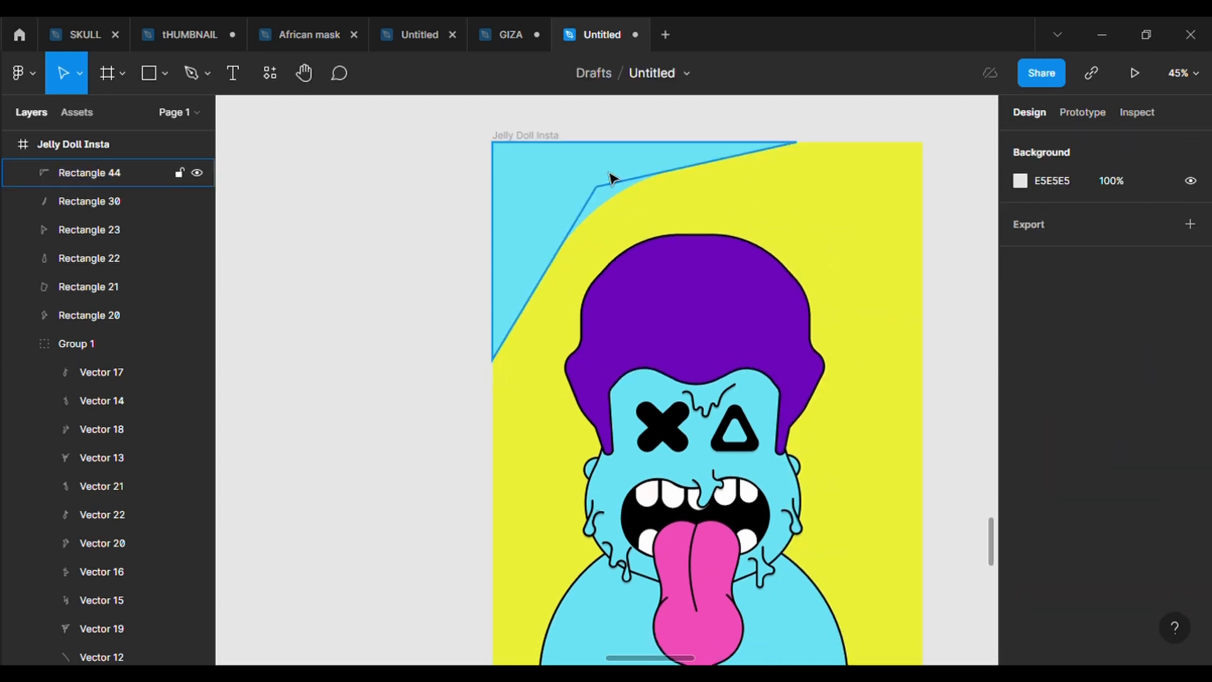
Draw a full-width rectangle of about 1080 × 531 across the frame's lower part and send it to the back
scroll(844, 278, down, 5)
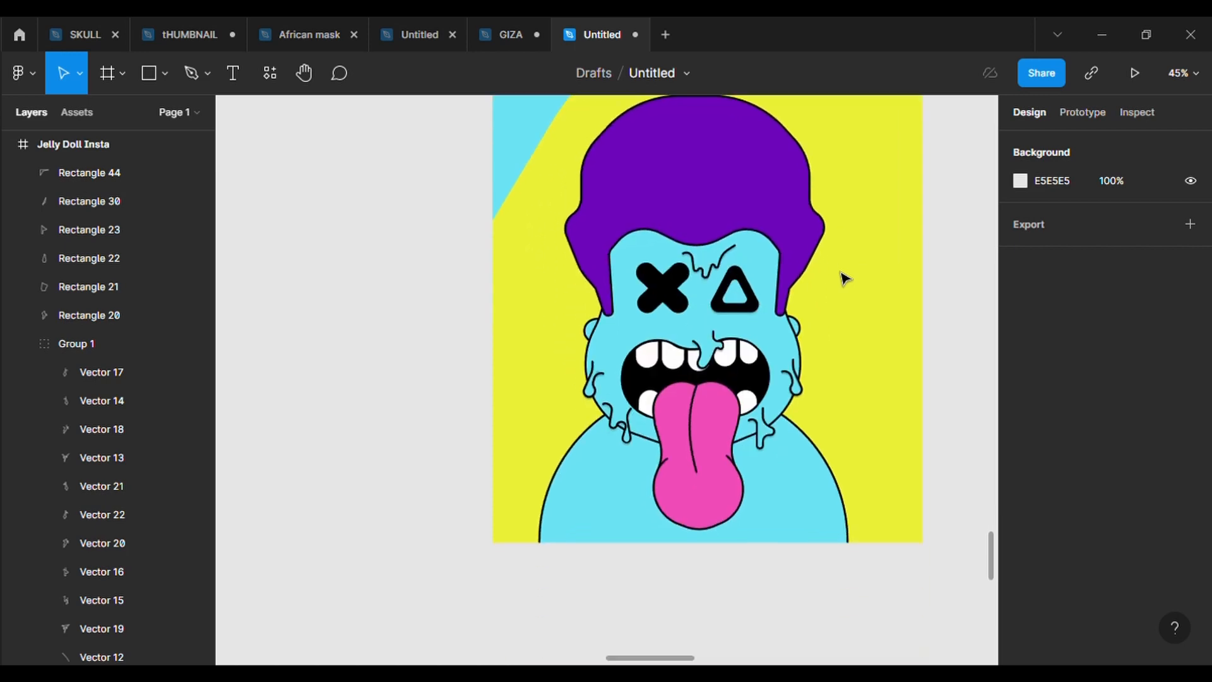
click(163, 74)
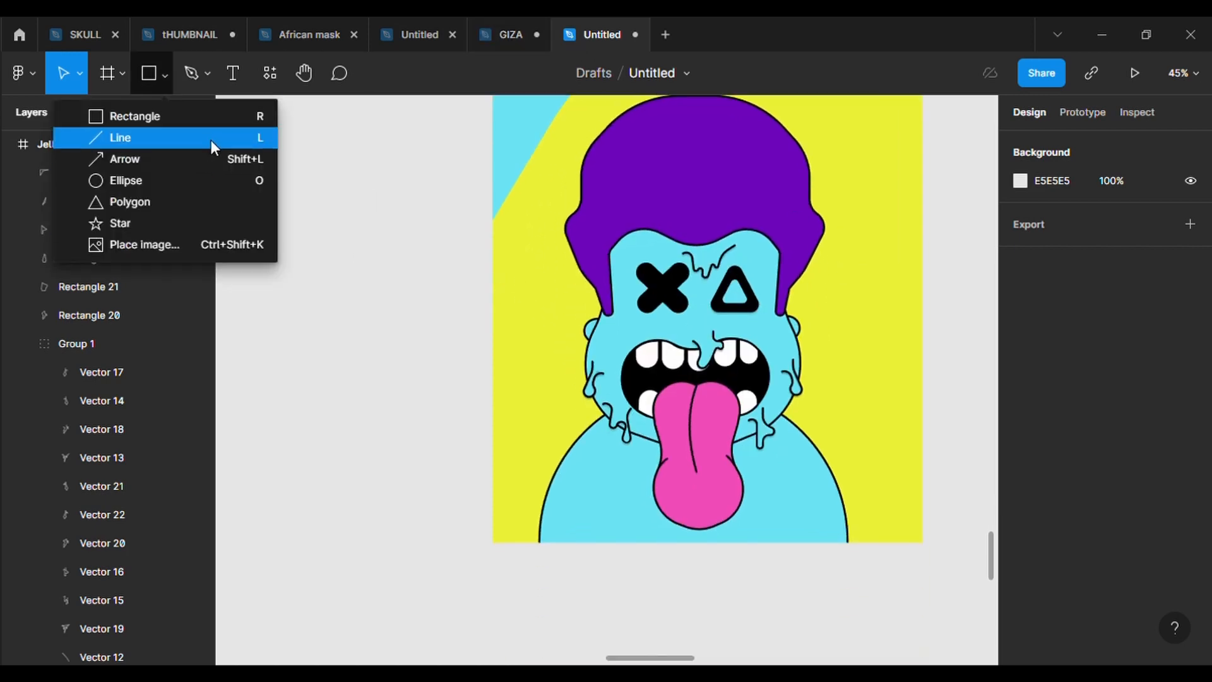
click(225, 117)
mouse_move(493, 330)
mouse_down()
mouse_move(690, 555)
mouse_move(955, 514)
mouse_move(923, 544)
mouse_up()
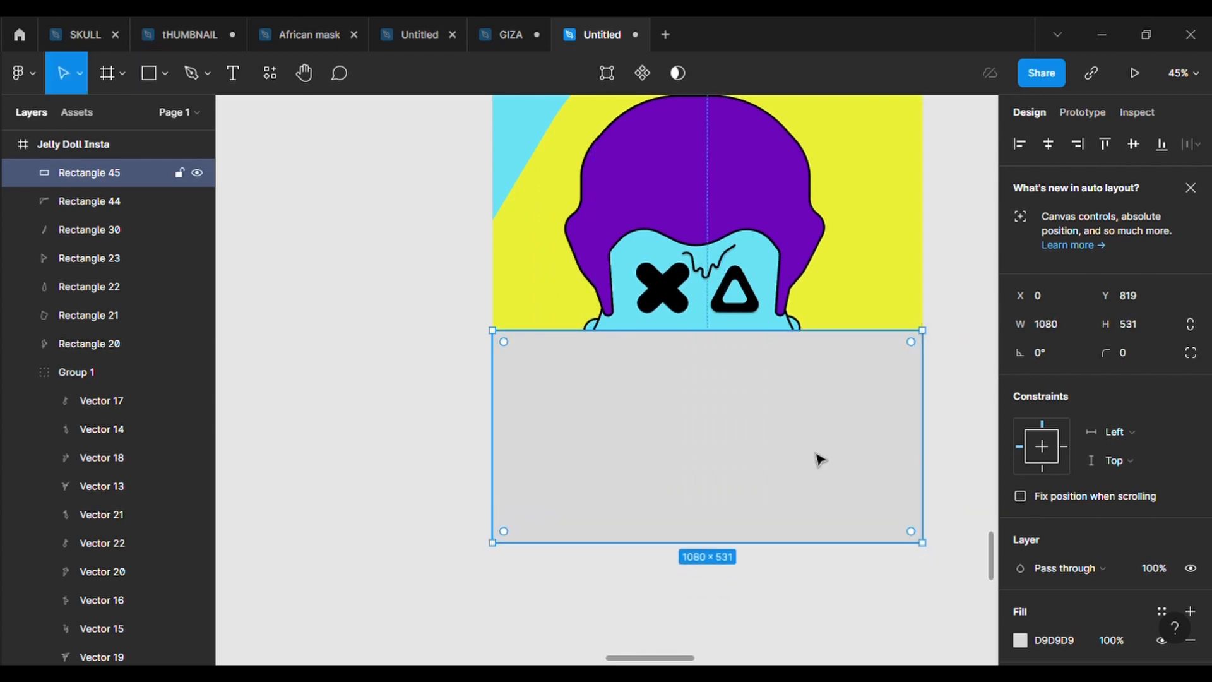
right_click(817, 457)
click(852, 299)
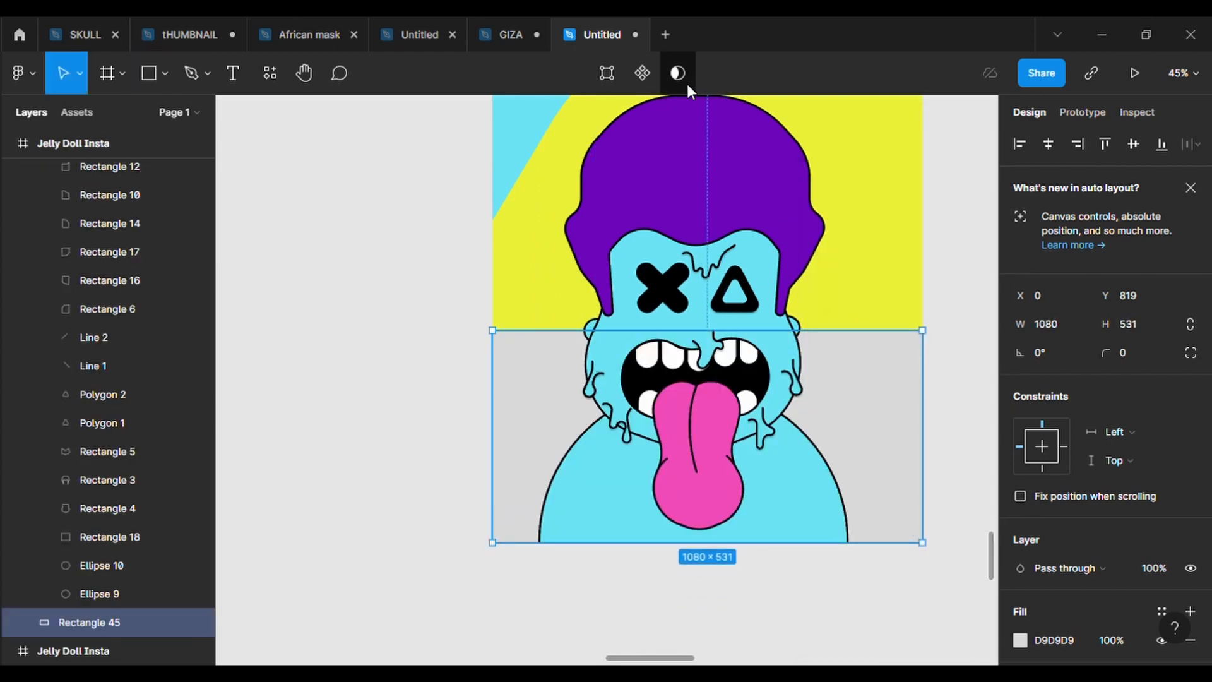
Reshape the rectangle's upper edge into a slope rising to the right with two added points, and round the rightmost added point with radius 500
click(605, 72)
drag(496, 337, 496, 502)
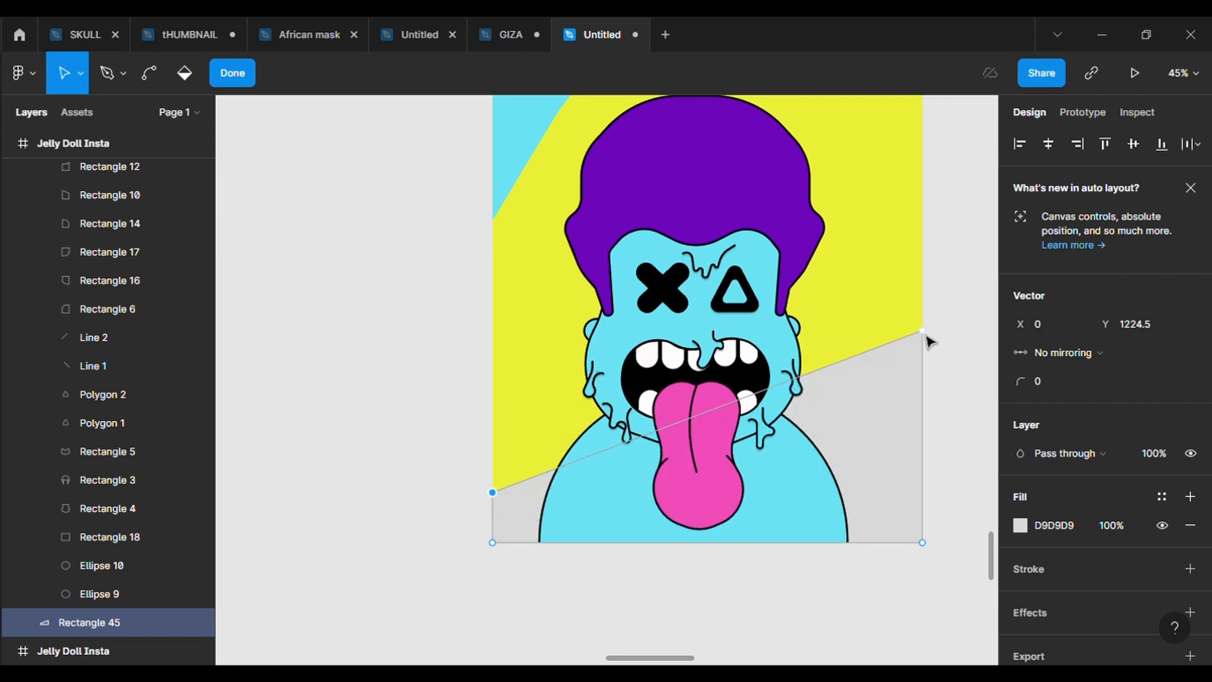
drag(925, 336, 922, 129)
drag(710, 309, 767, 179)
drag(842, 155, 857, 132)
click(1056, 391)
text(500)
key(Return)
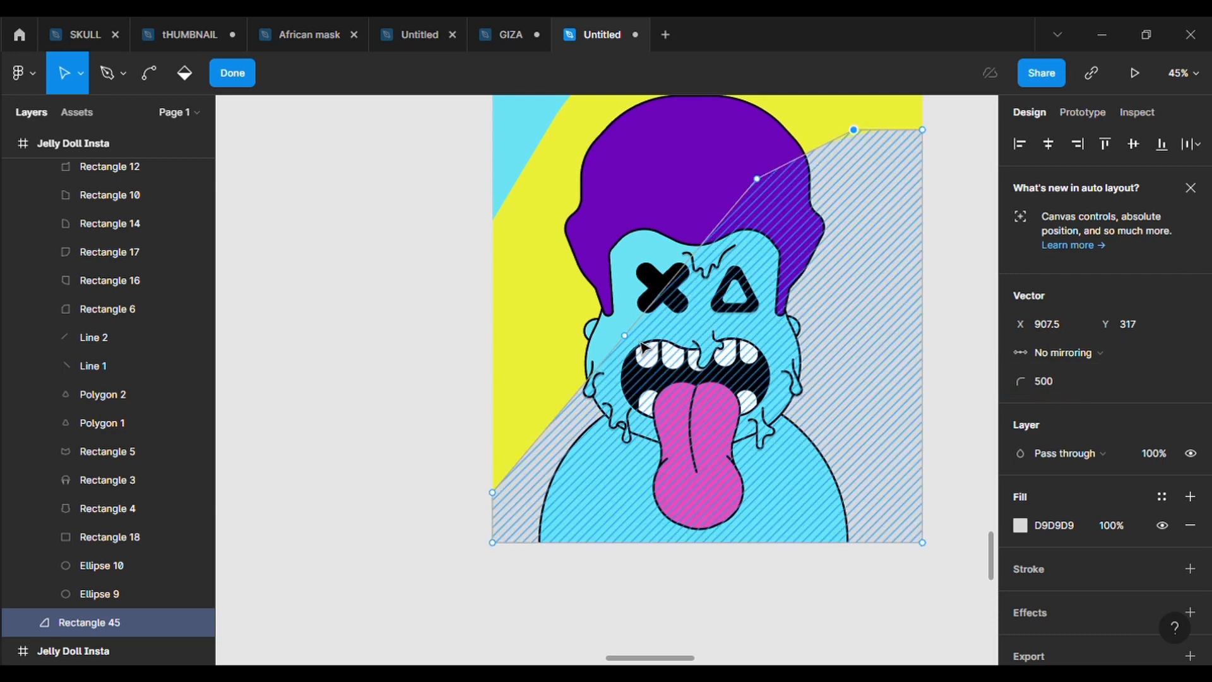
Add a point on the slope's lower-left part, round it with radius 500 and move it to about X 196.5, Y 1224.5
drag(624, 337, 555, 492)
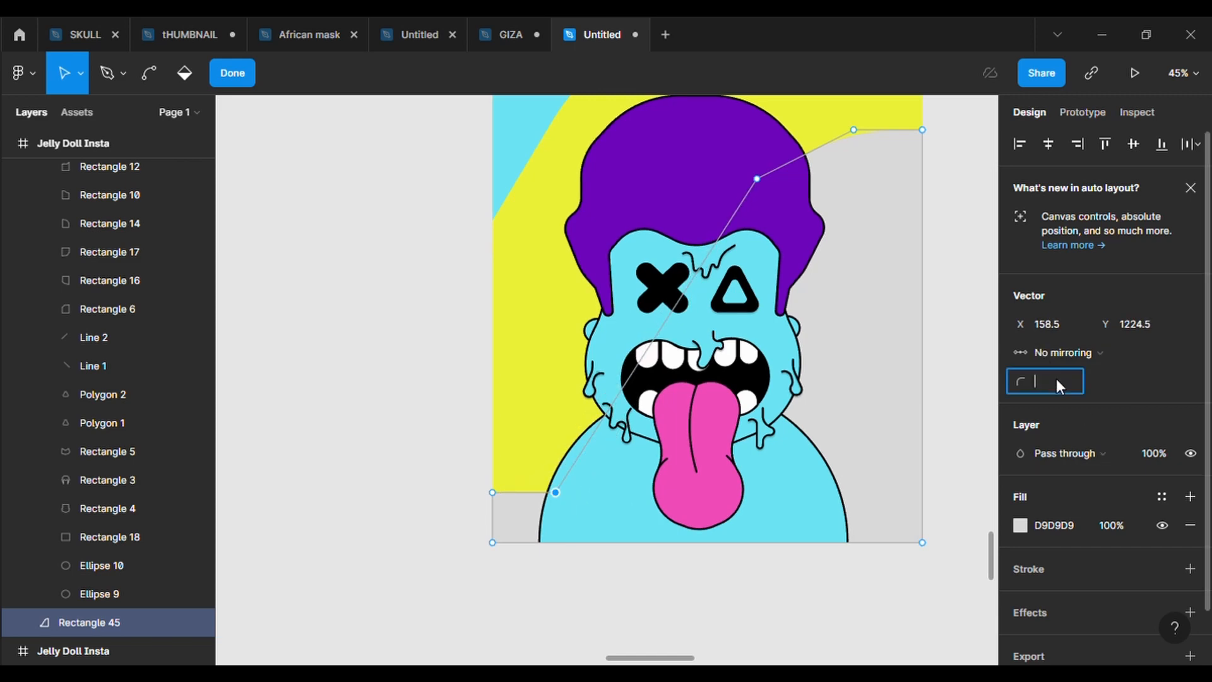
text(500)
key(Return)
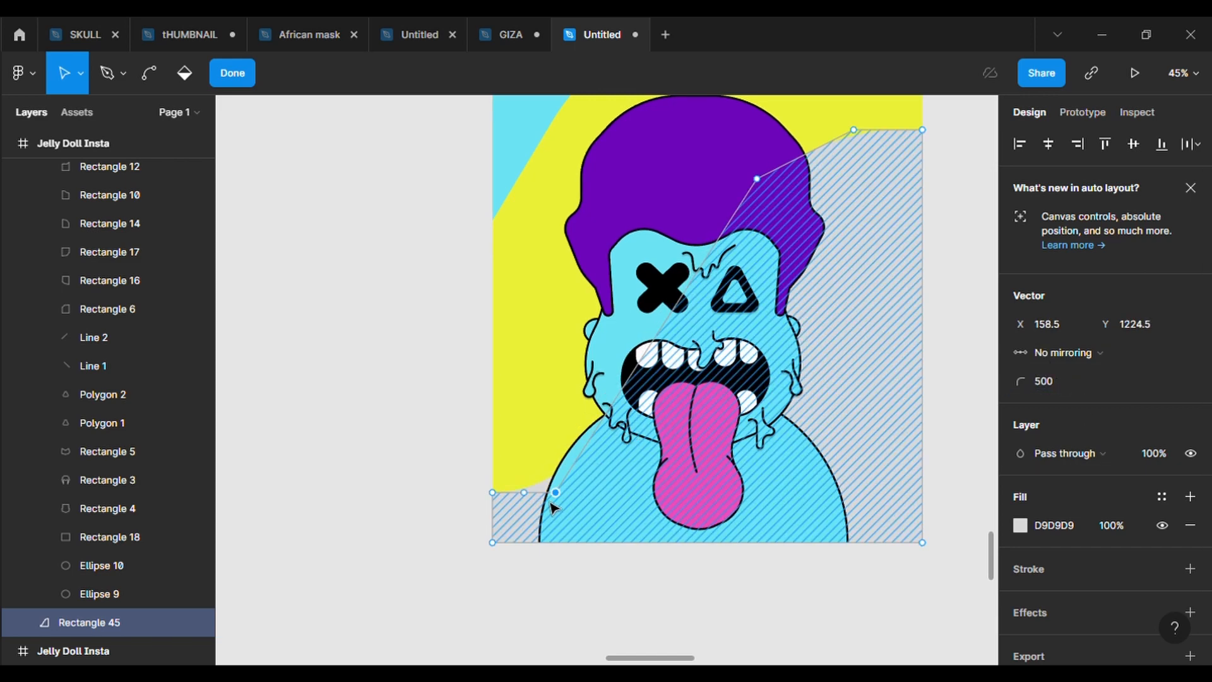
drag(550, 503, 575, 499)
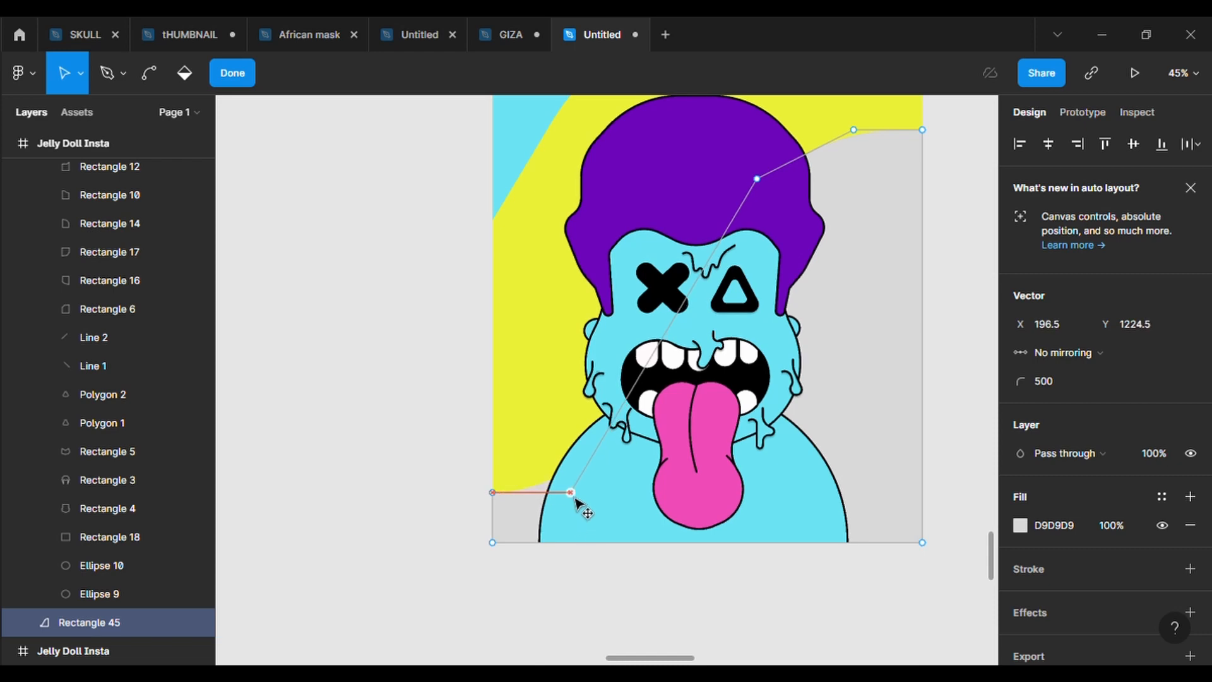
key(Escape)
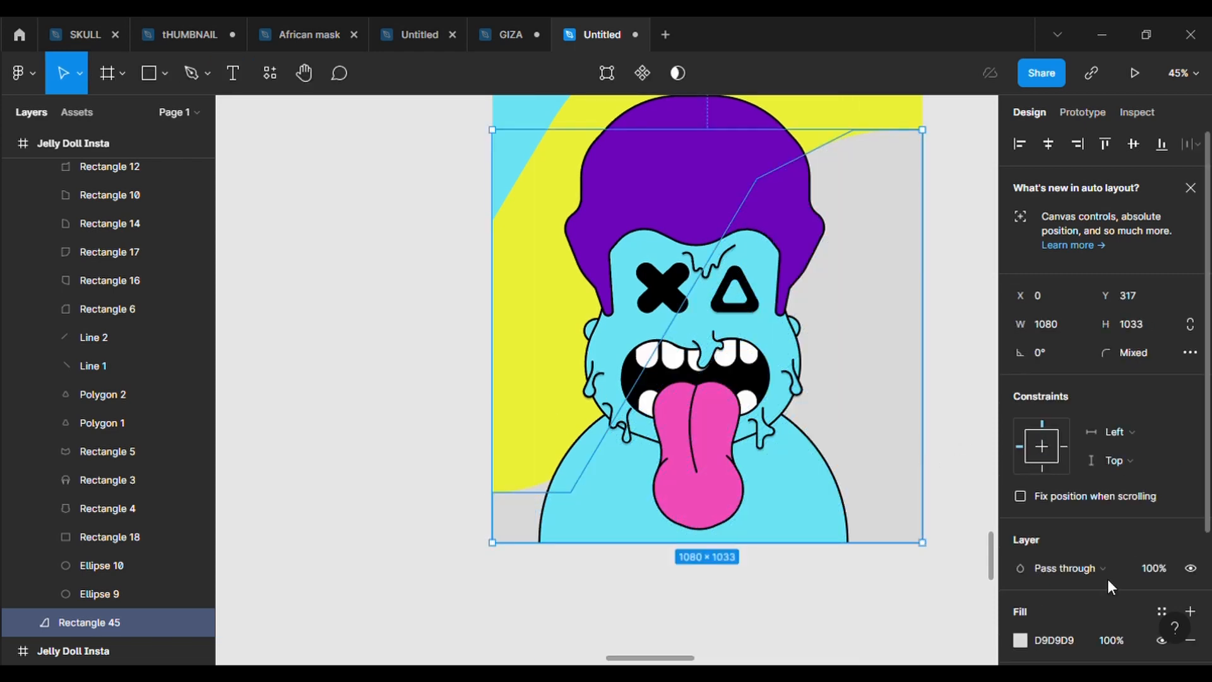
Fill the large background shape behind the character with red from the document colors
click(1019, 467)
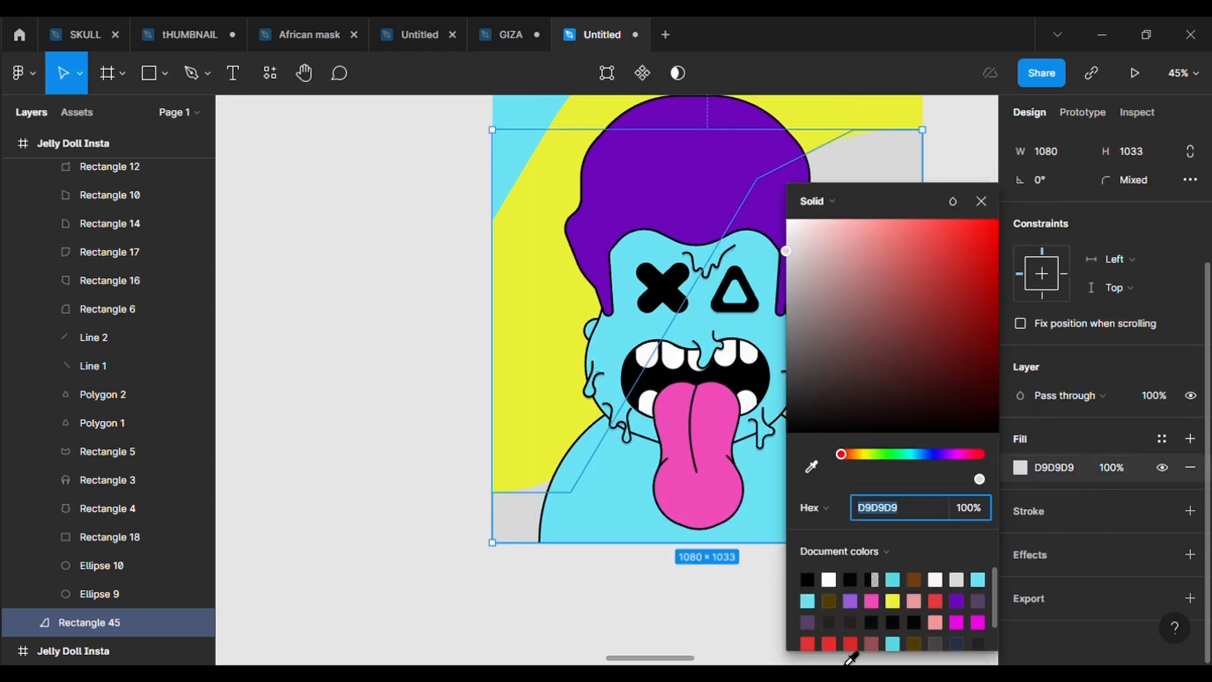
click(833, 644)
click(470, 498)
scroll(839, 395, up, 3)
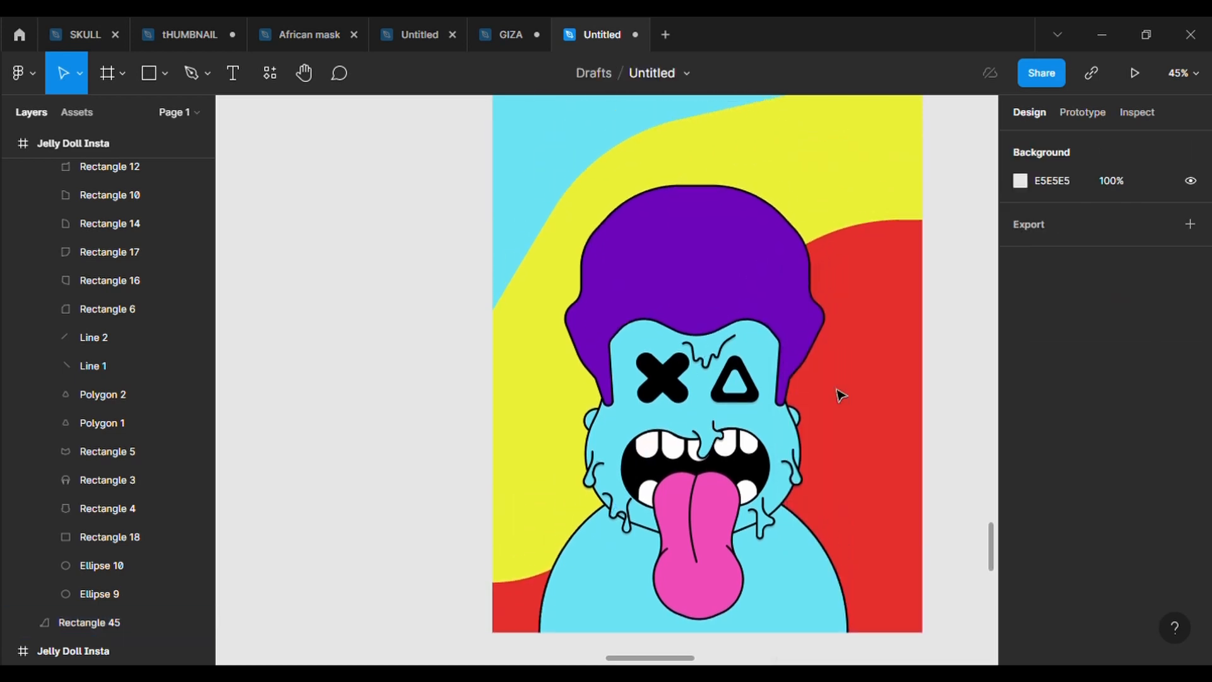
Draw an ellipse of about 248 × 261 over the left side of the character's face and send it to the back
scroll(839, 395, down, 3)
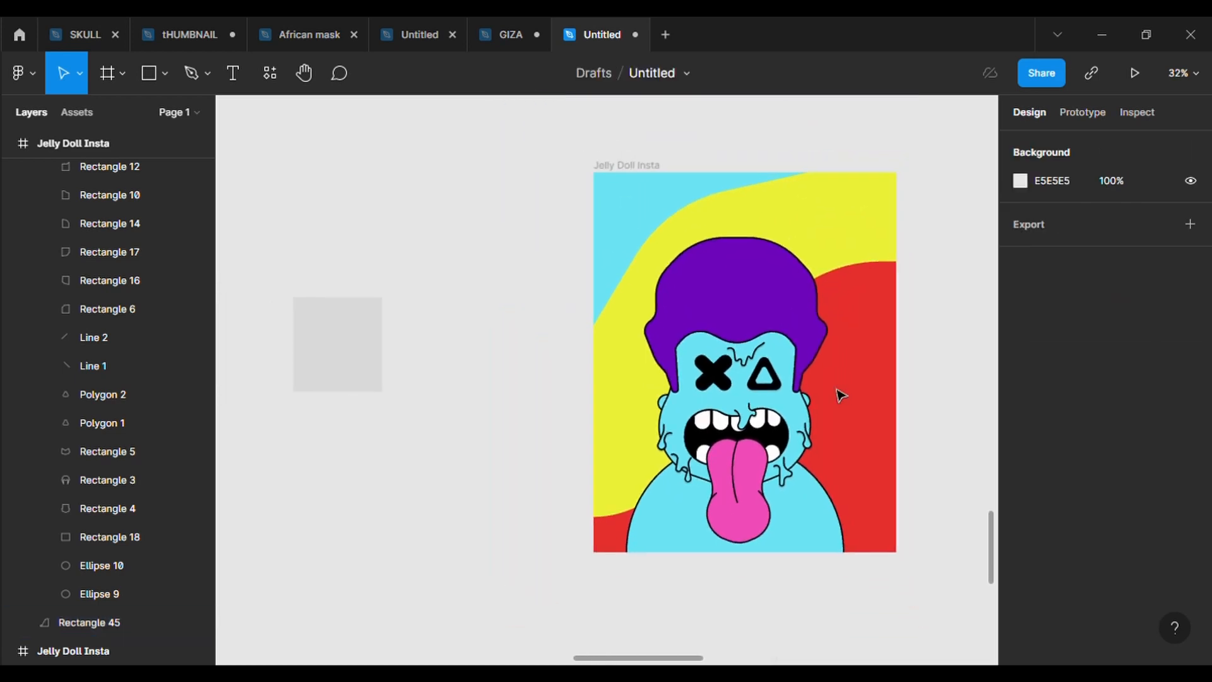
scroll(840, 395, right, 5)
scroll(839, 395, left, 4)
scroll(840, 395, up, 2)
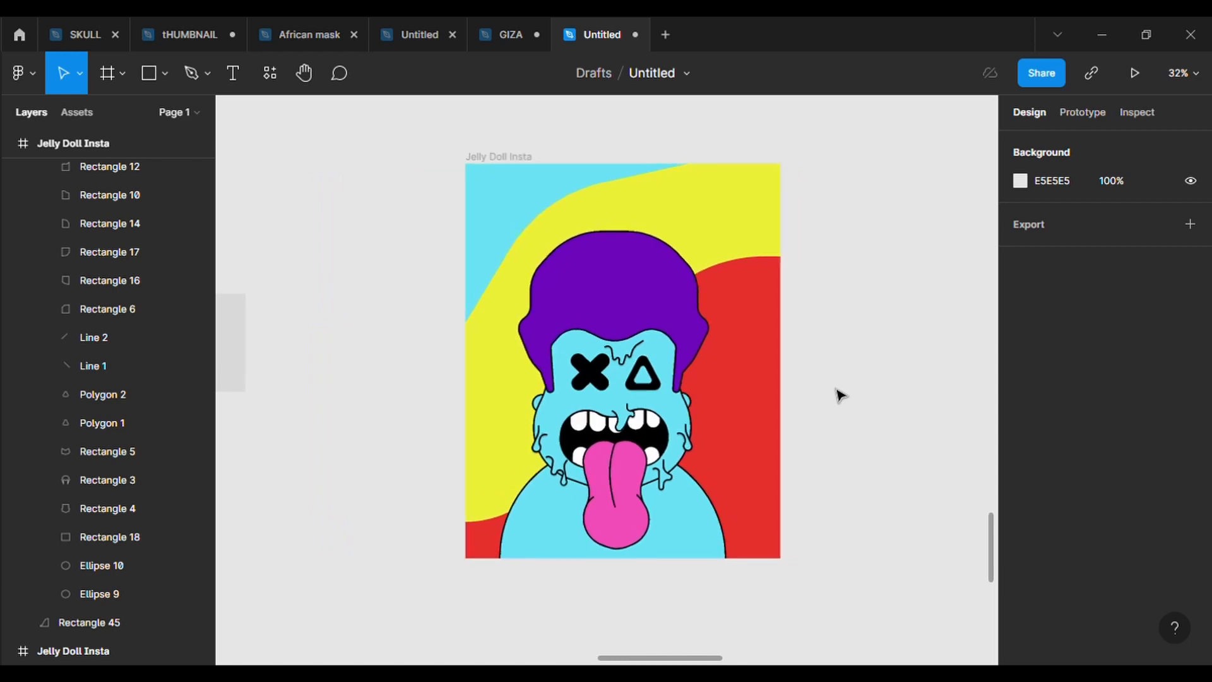
click(164, 73)
click(126, 180)
drag(428, 392, 488, 480)
right_click(478, 456)
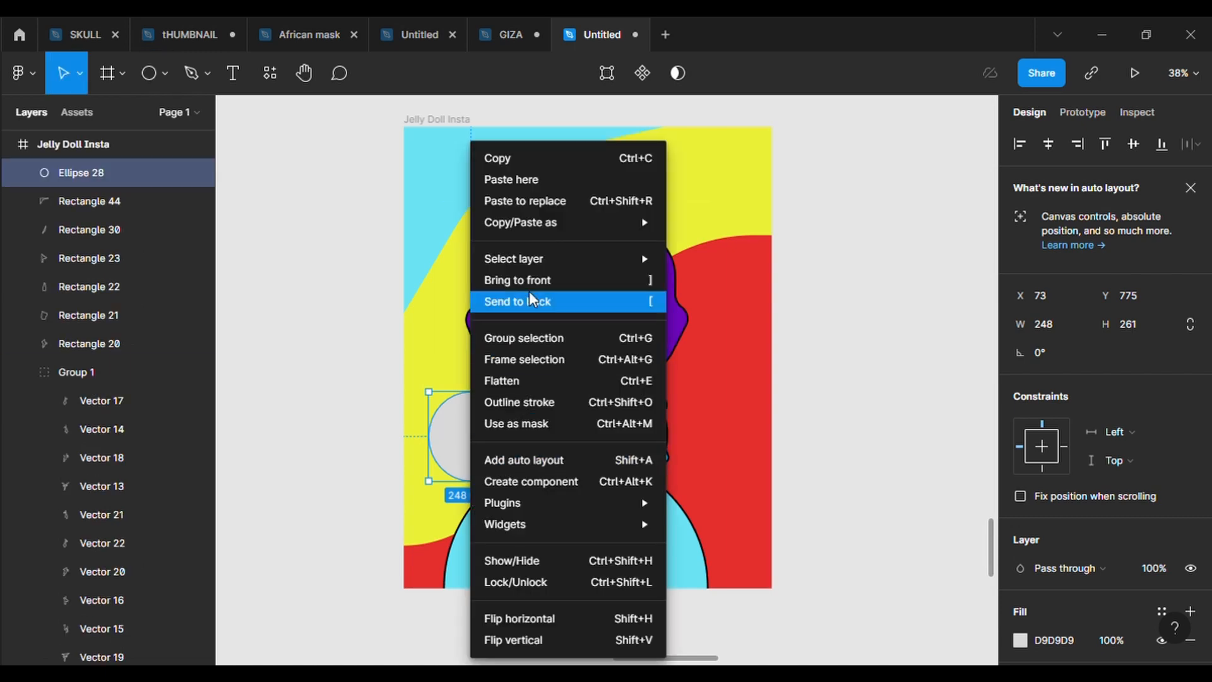
click(505, 301)
Add a black inside stroke with a width of 5 to the ellipse
scroll(1097, 532, down, 3)
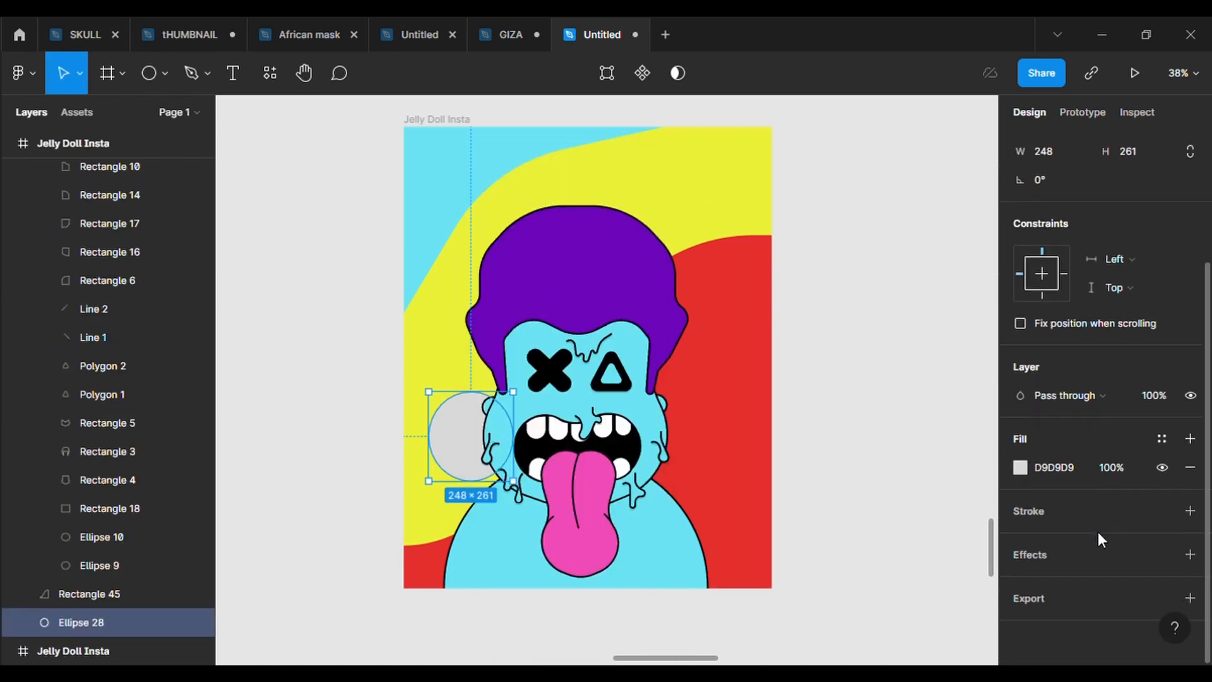
click(1097, 531)
click(1135, 572)
text(5)
key(Return)
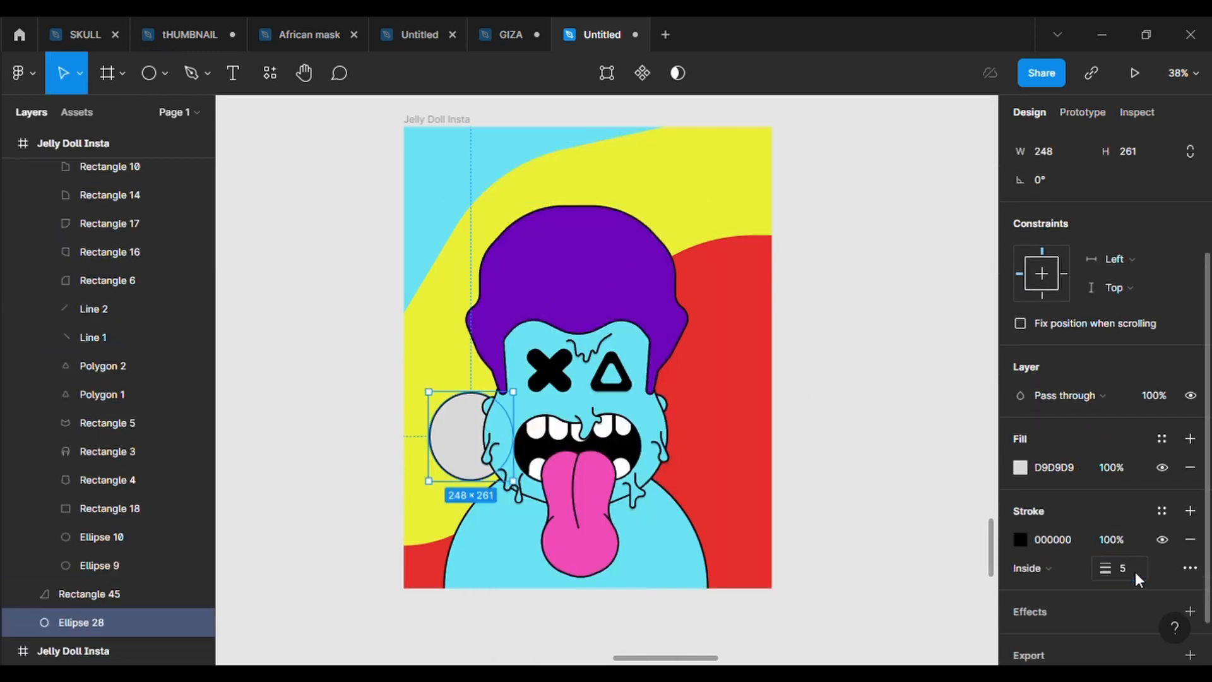
Resize the ellipse to about 248 × 238 behind the character's left-side ear and fill it with the document's magenta EB08E2
drag(473, 491, 487, 442)
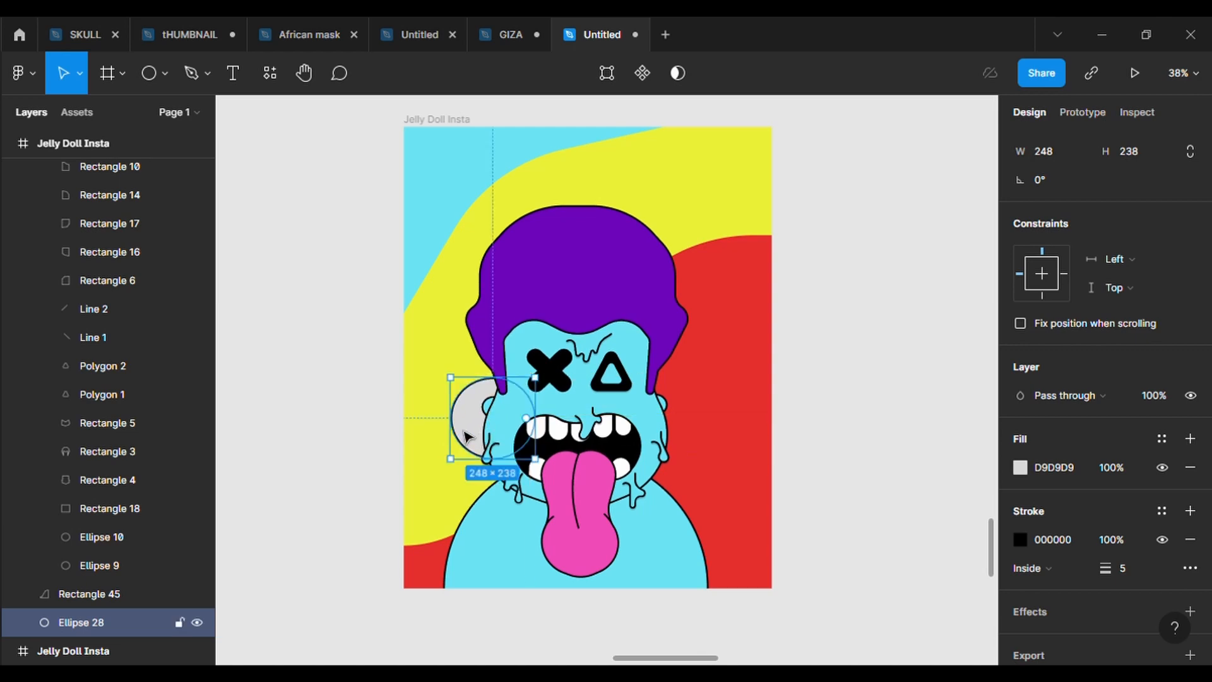
click(1019, 467)
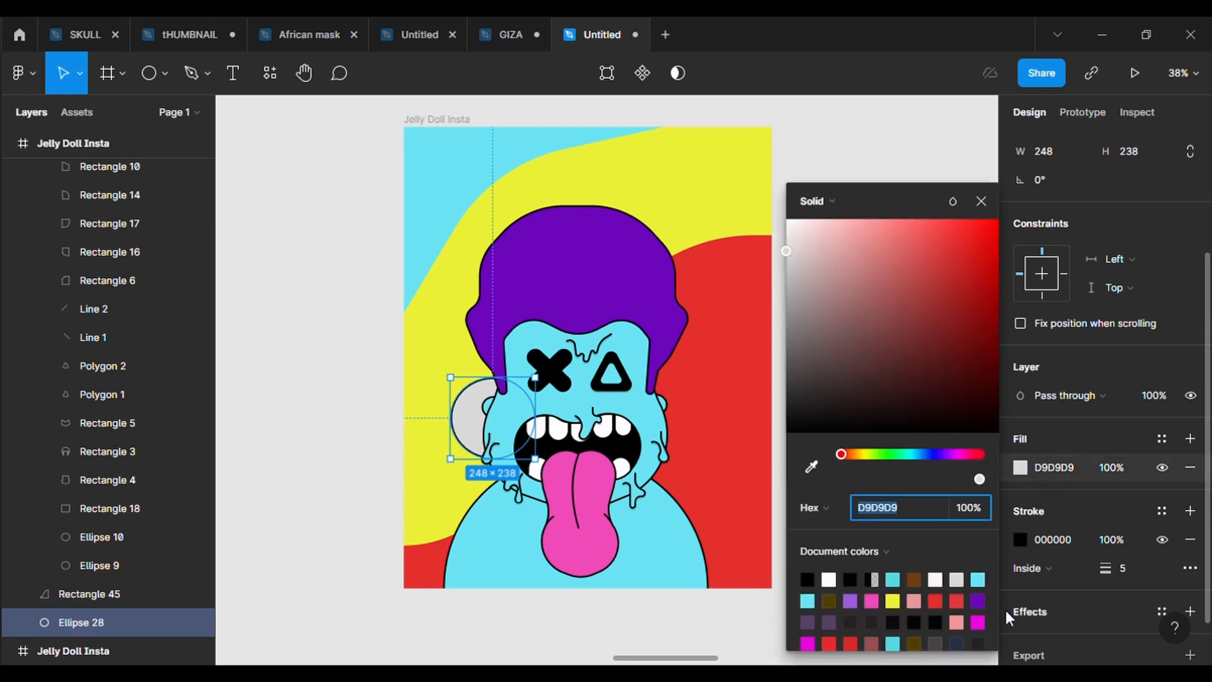
click(977, 622)
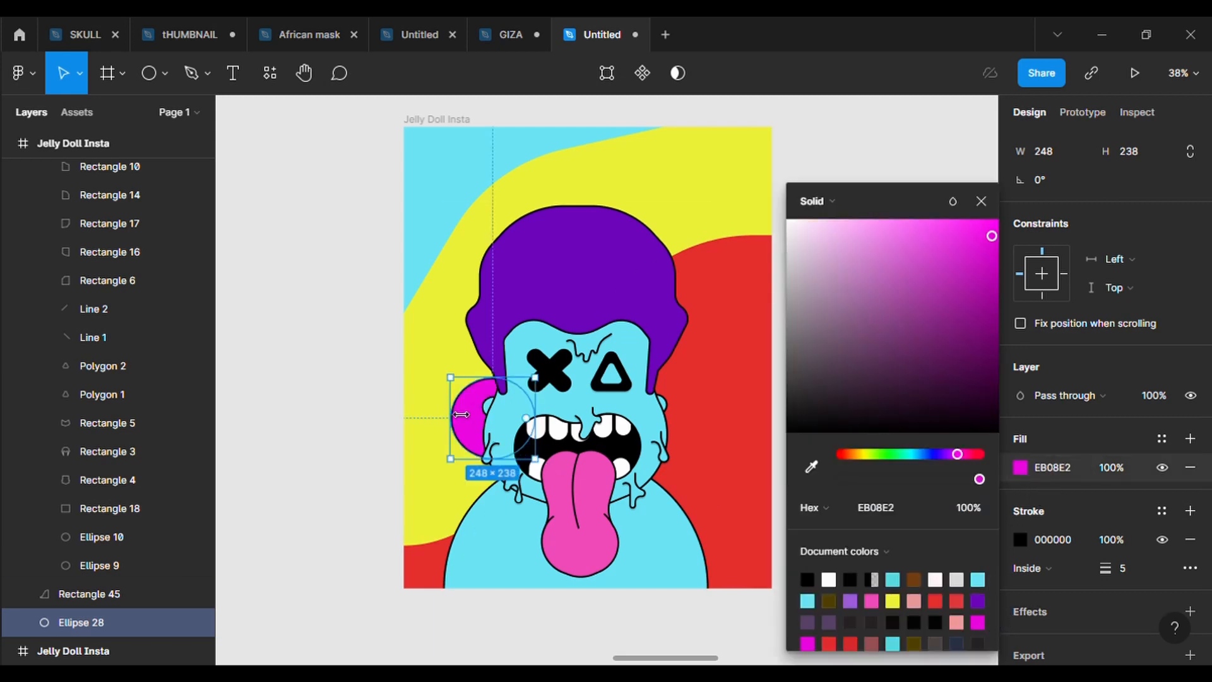
key(ctrl+d)
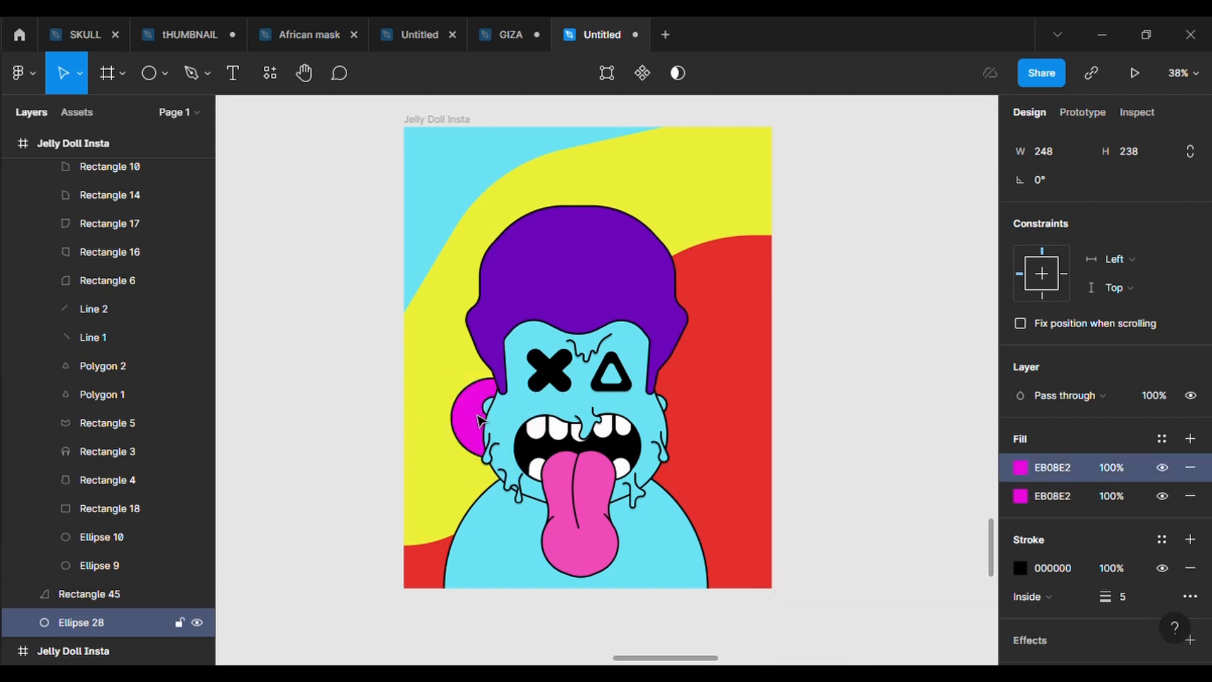
drag(478, 415, 607, 254)
key(ctrl+z)
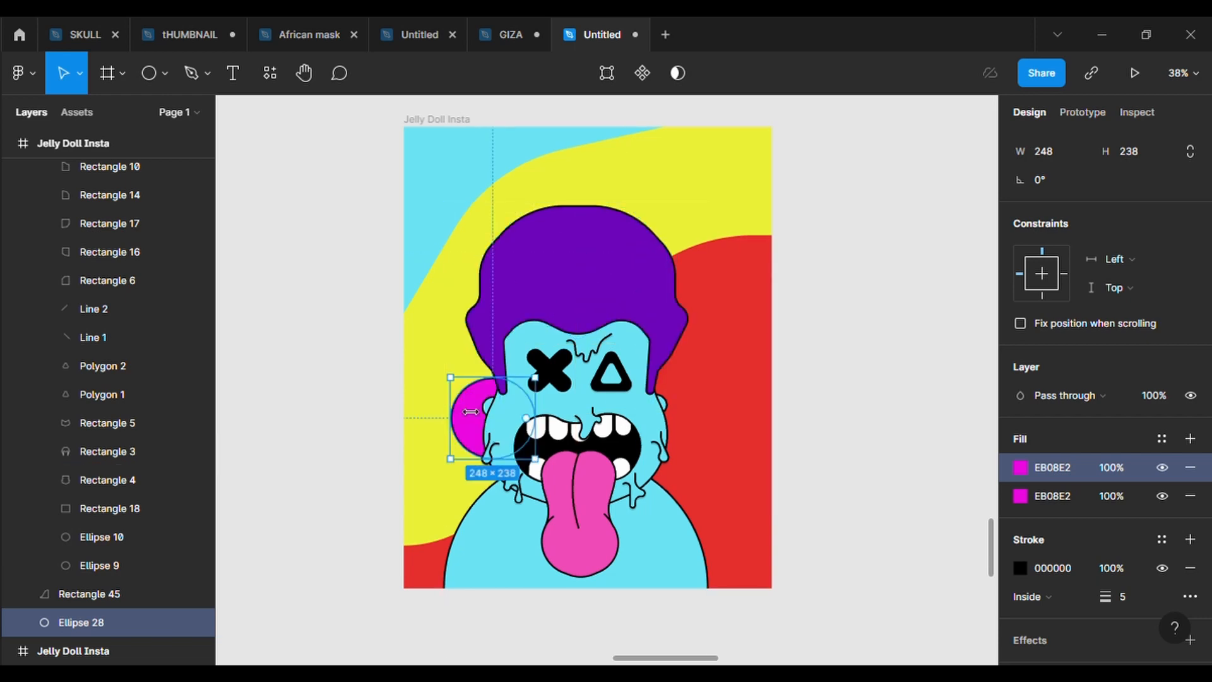
key(ctrl+d)
drag(472, 411, 538, 319)
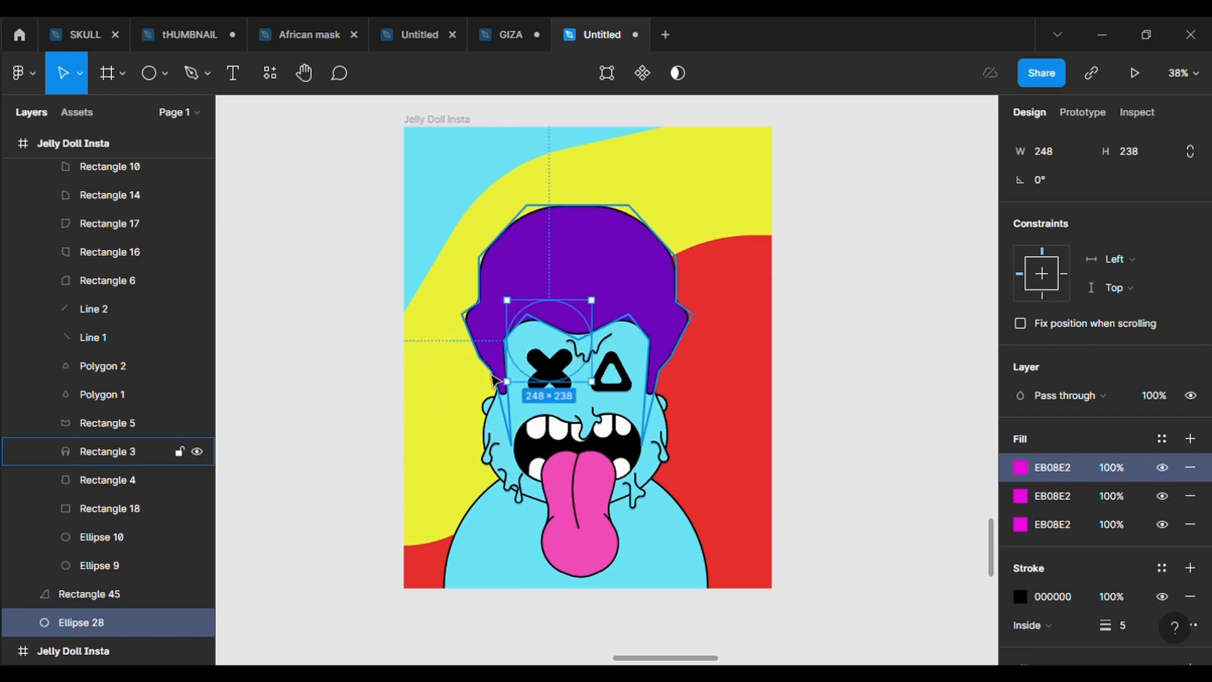
key(ctrl+z)
Duplicate the magenta ellipse and place the copy behind the upper right edge of the character's purple hair
double_click(473, 431)
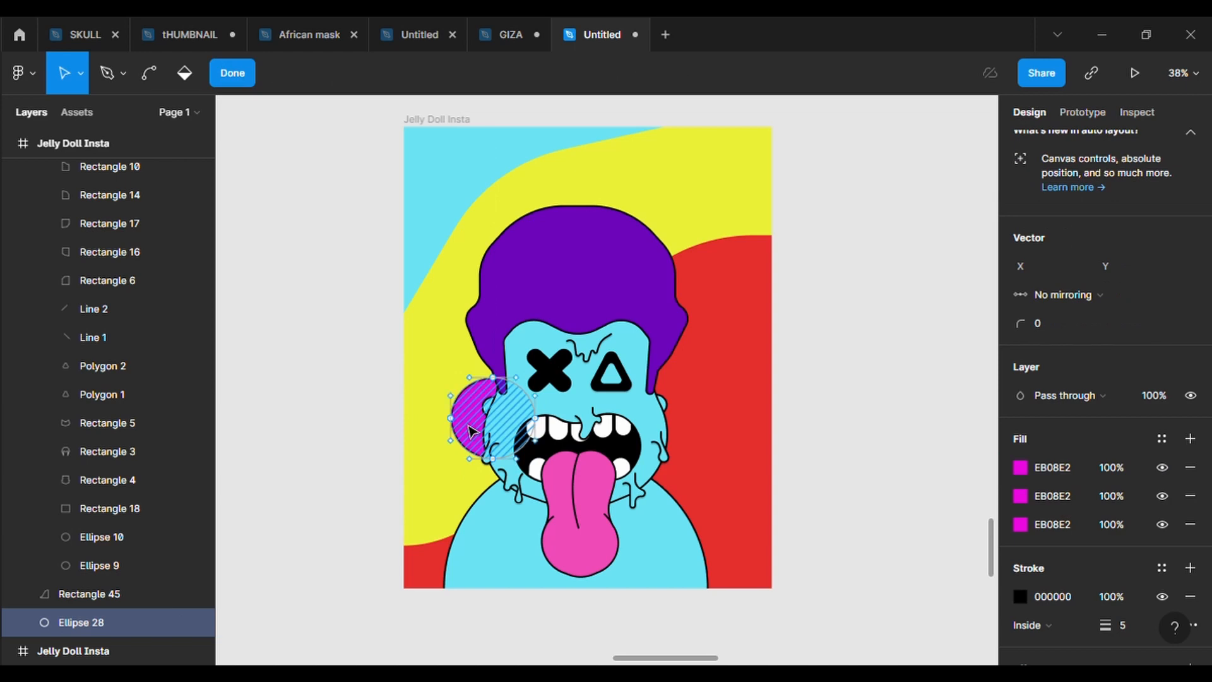
key(ctrl+v)
mouse_move(472, 431)
mouse_down()
mouse_move(663, 240)
mouse_move(664, 254)
mouse_up()
key(Escape)
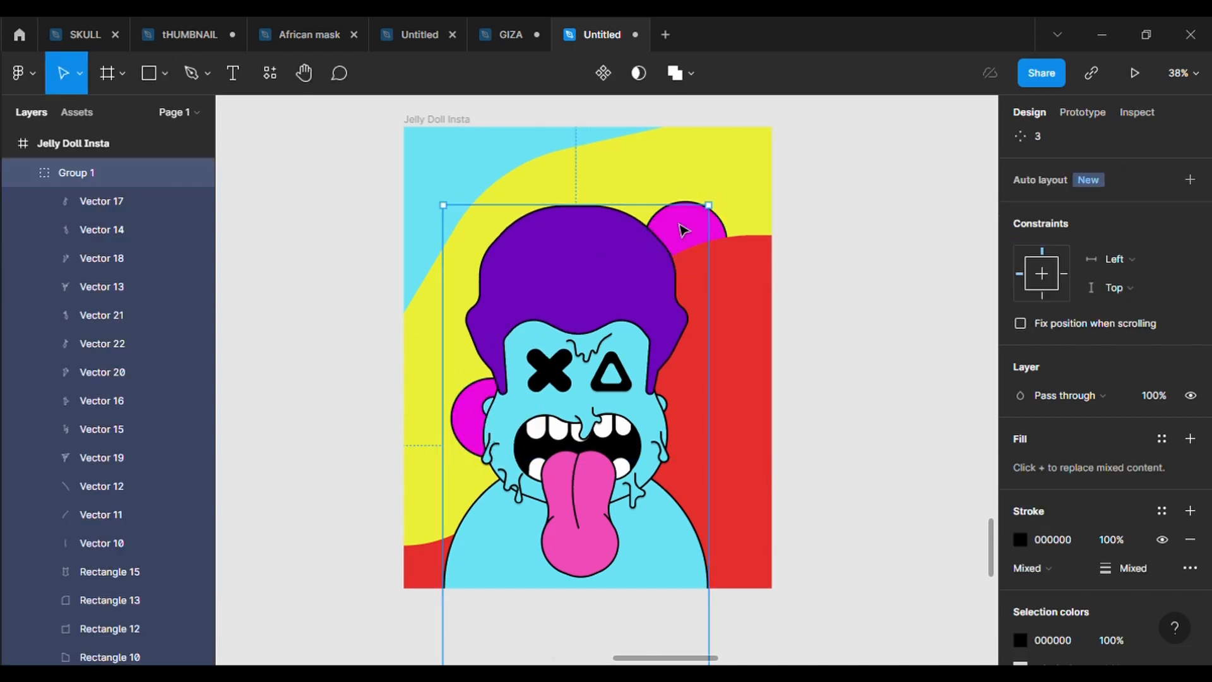
key(Escape)
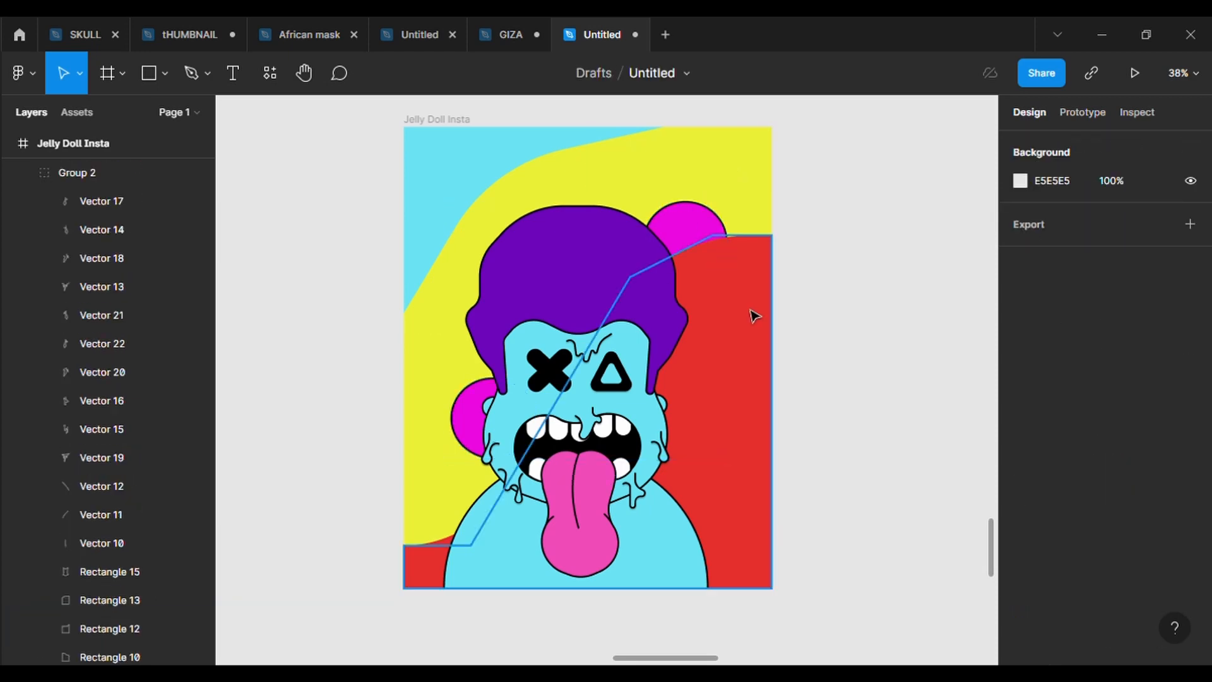
Add a drop shadow to the character group and set its Y offset to 10
click(631, 309)
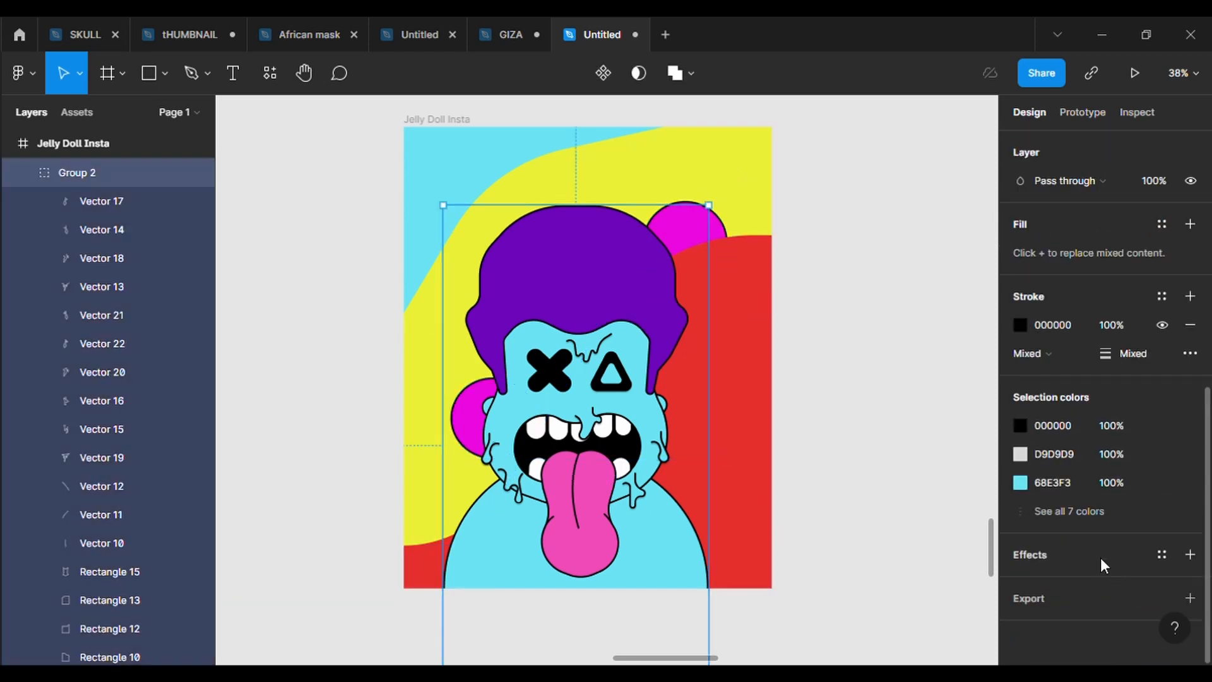
click(1190, 555)
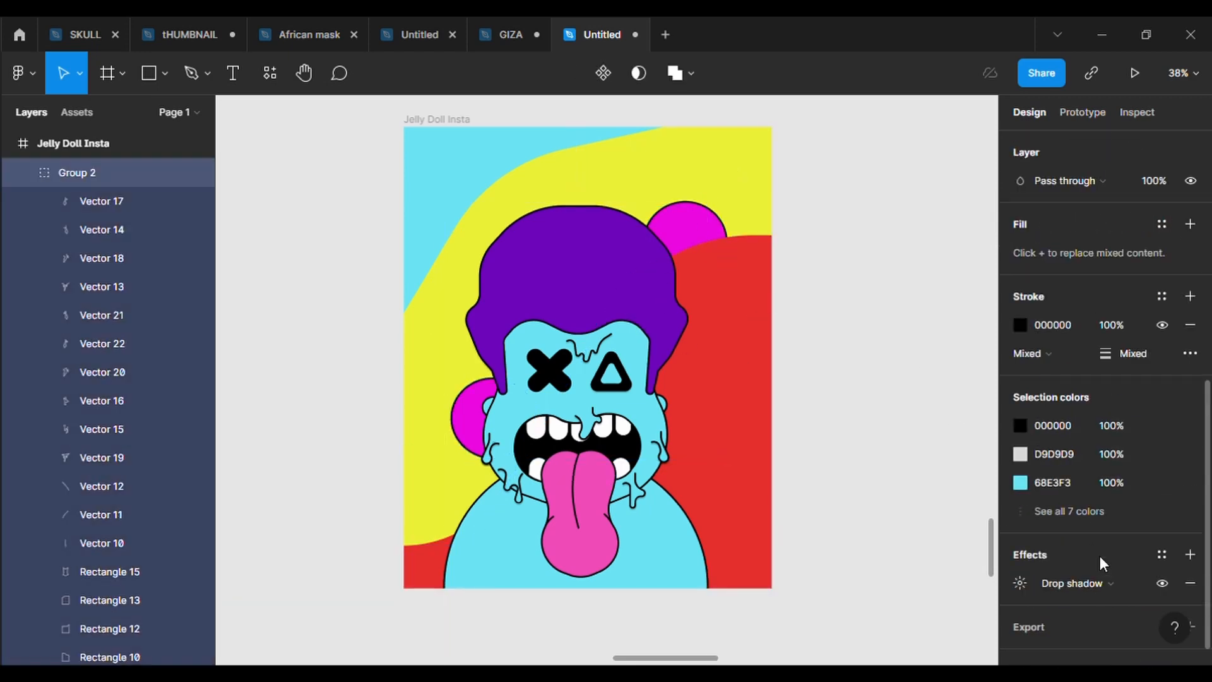
click(1020, 582)
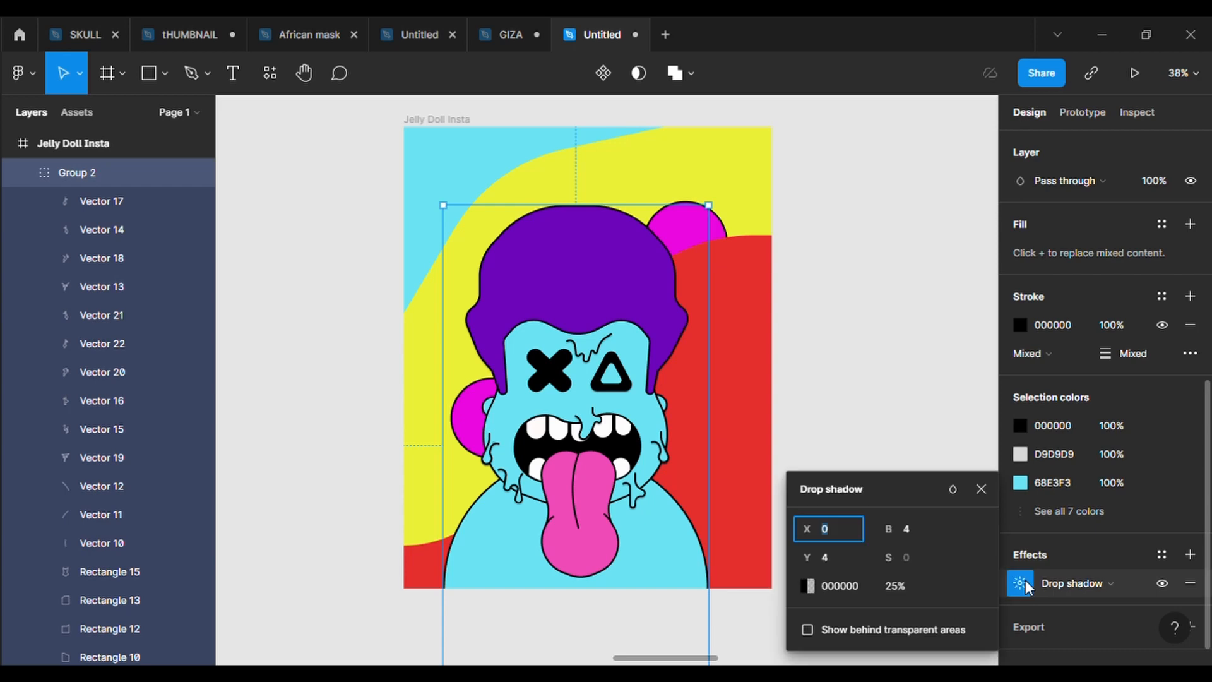
click(854, 559)
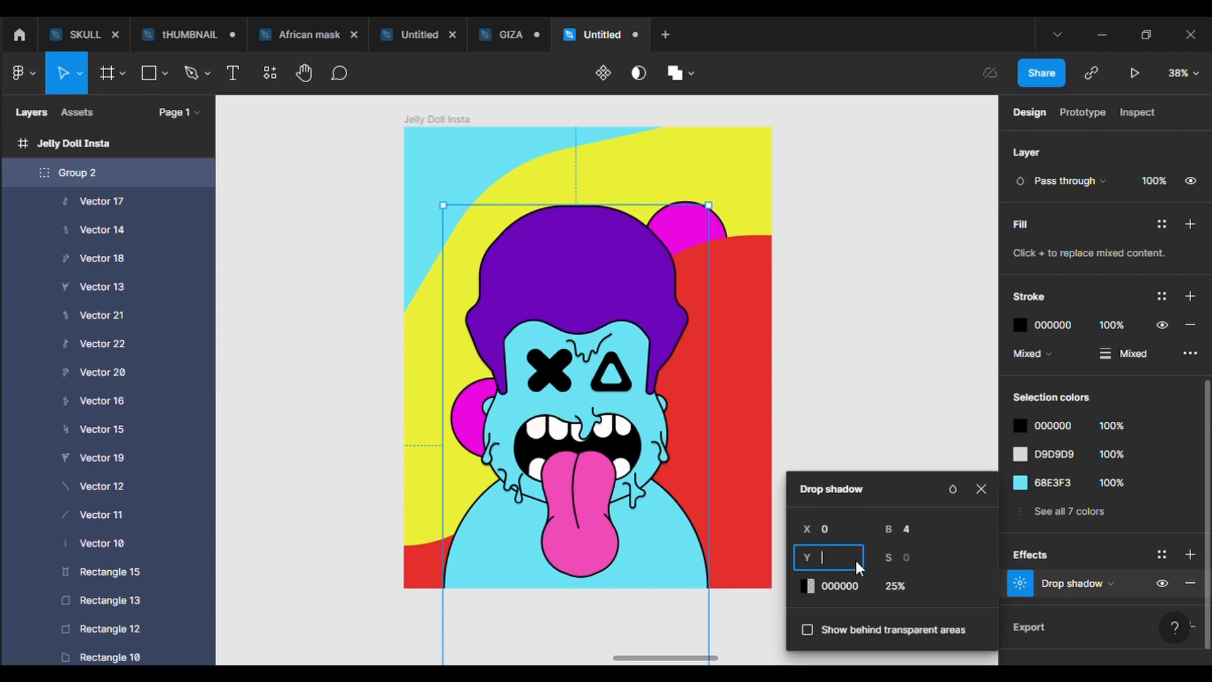
key(Return)
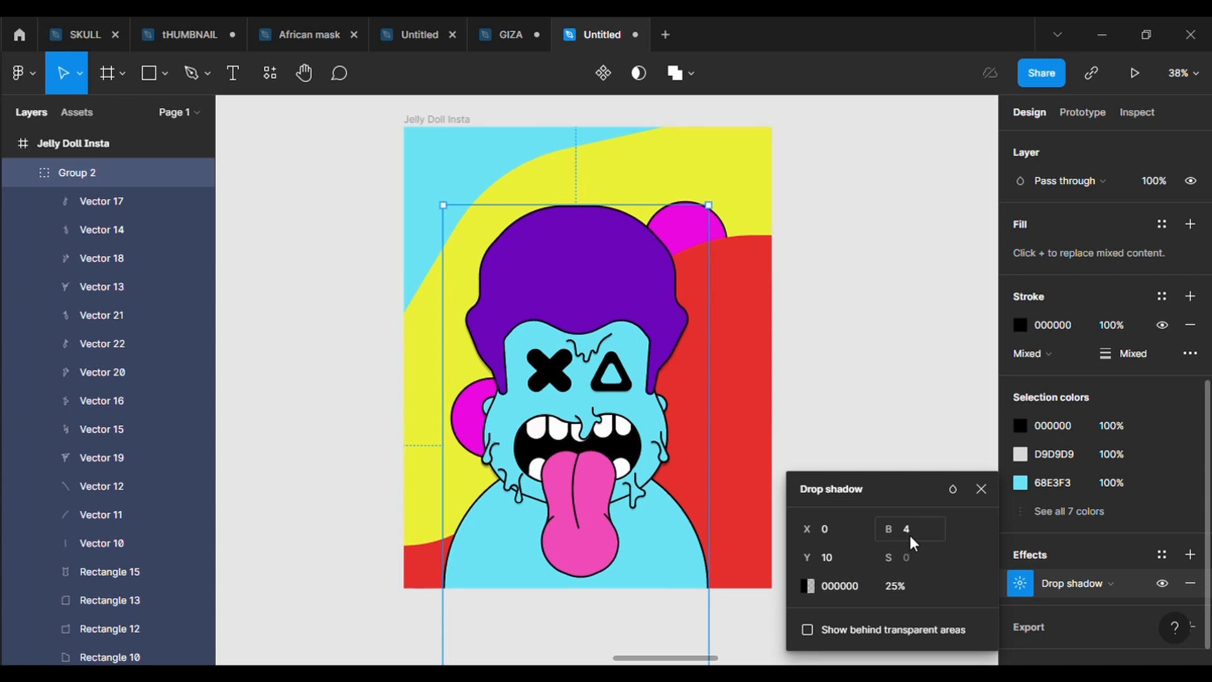
Try offsets of 100 in both X and Y for the character's drop shadow
click(846, 556)
text(100)
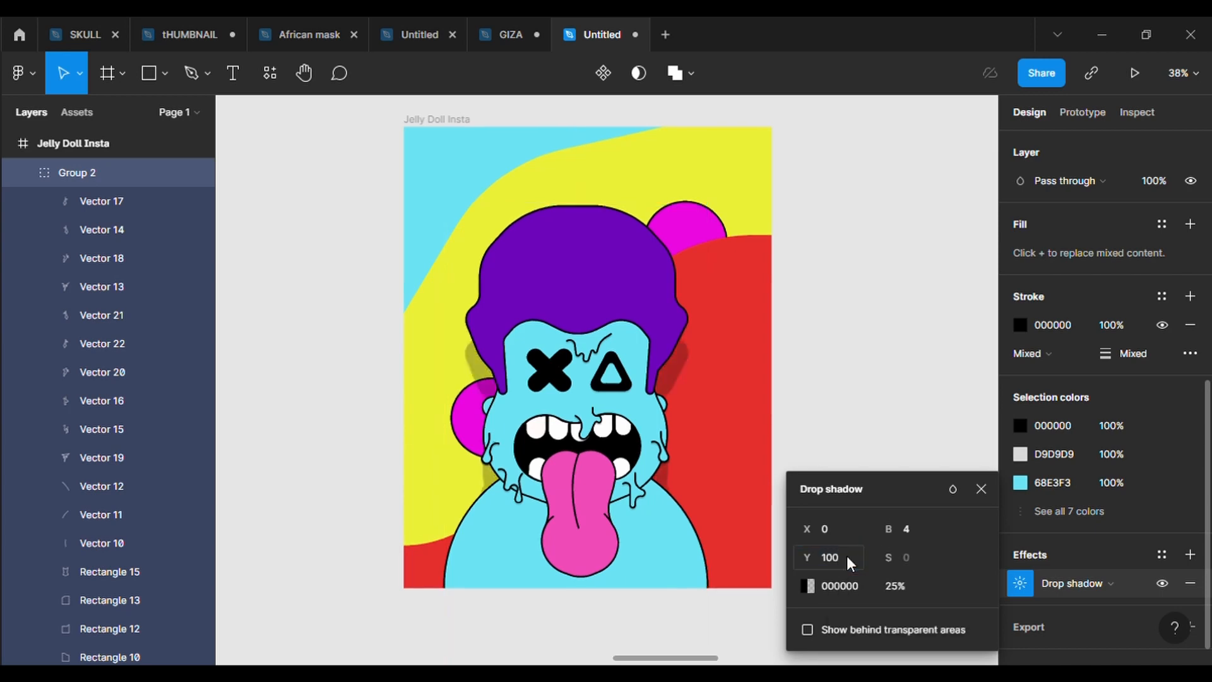
key(Return)
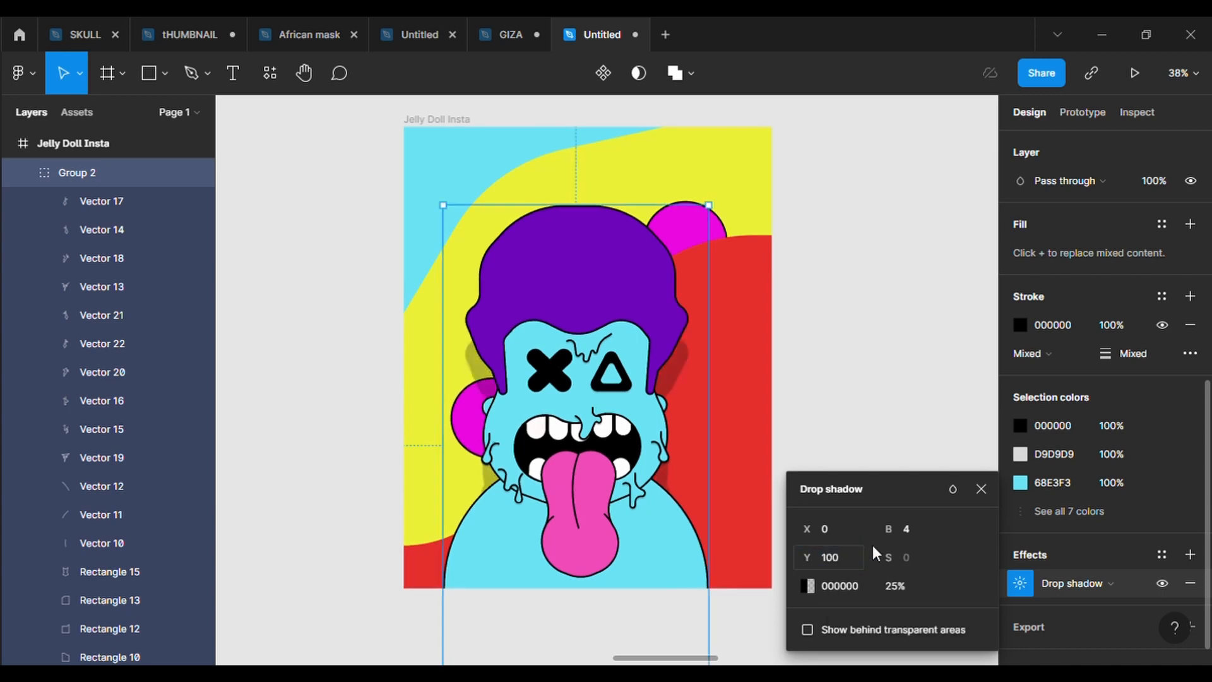
click(834, 528)
key(Return)
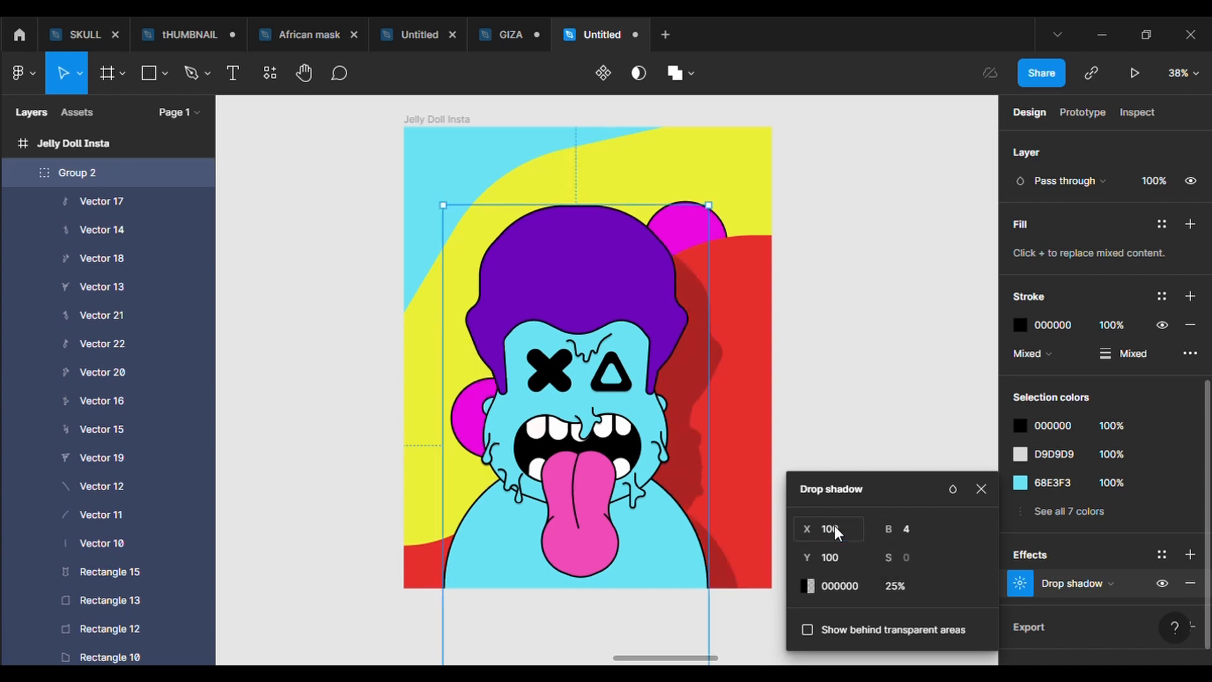
Set the drop shadow's X offset to 200
click(835, 530)
key(BackSpace)
text(500)
key(BackSpace)
key(BackSpace)
key(BackSpace)
text(20)
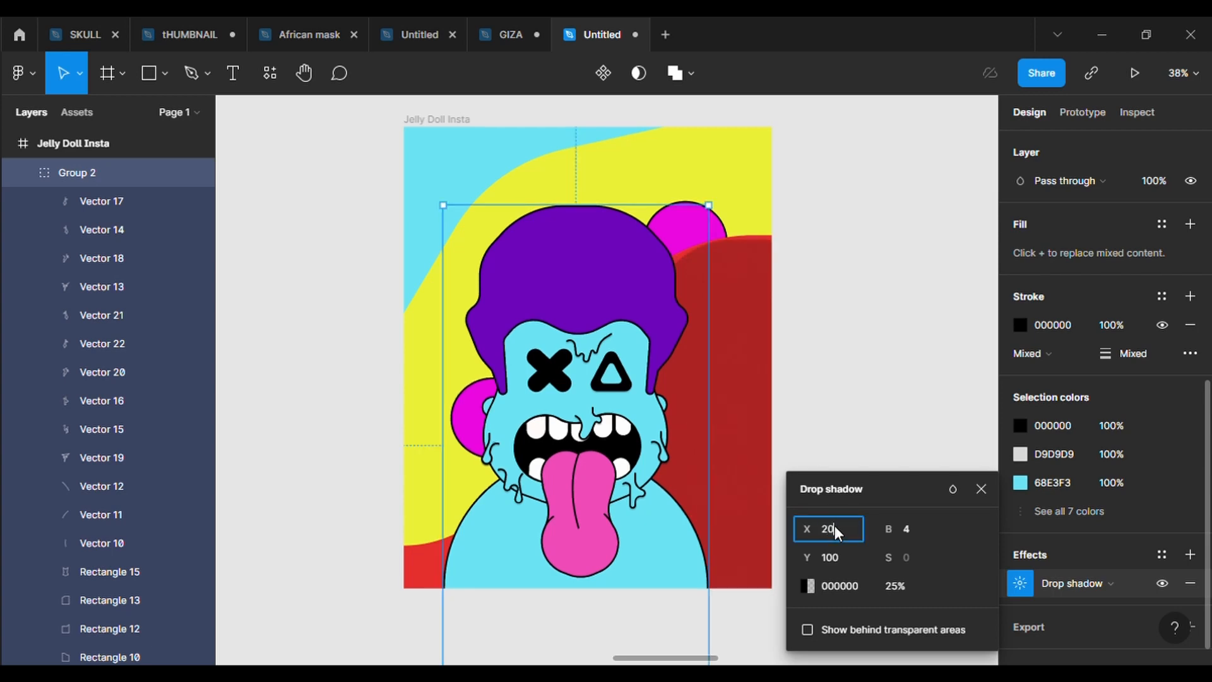
text(0)
key(Return)
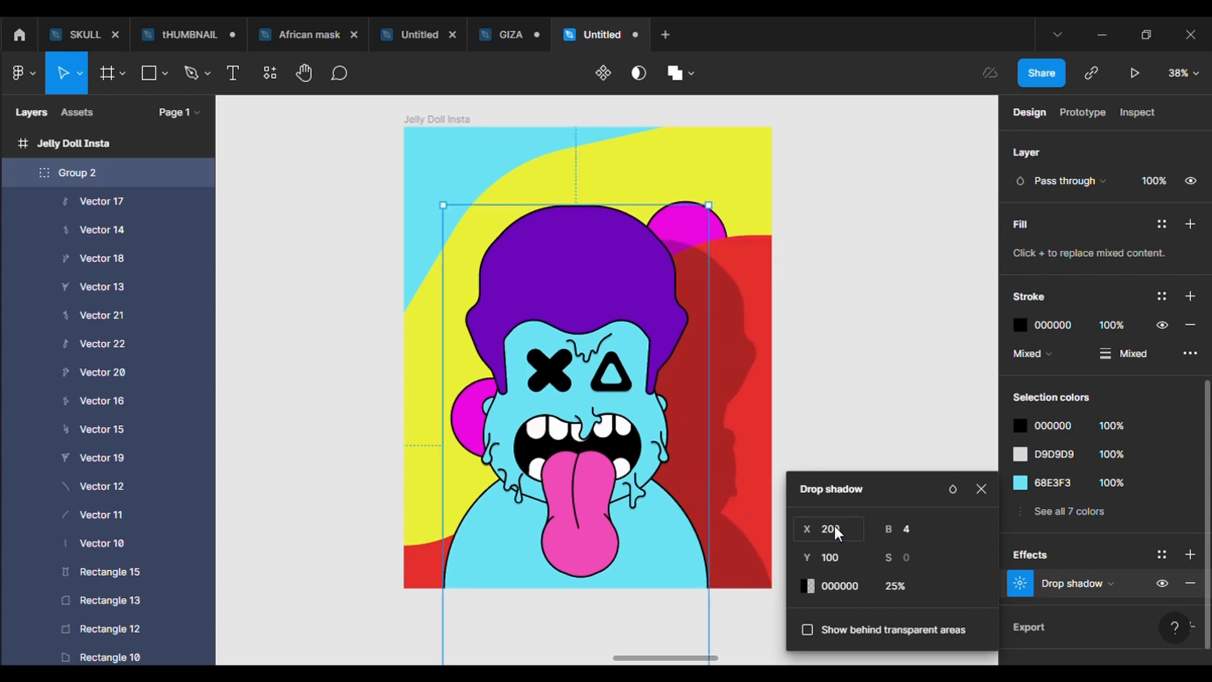
Try a Y offset of 150 for the drop shadow and settle on 80
click(840, 557)
text(150)
key(Return)
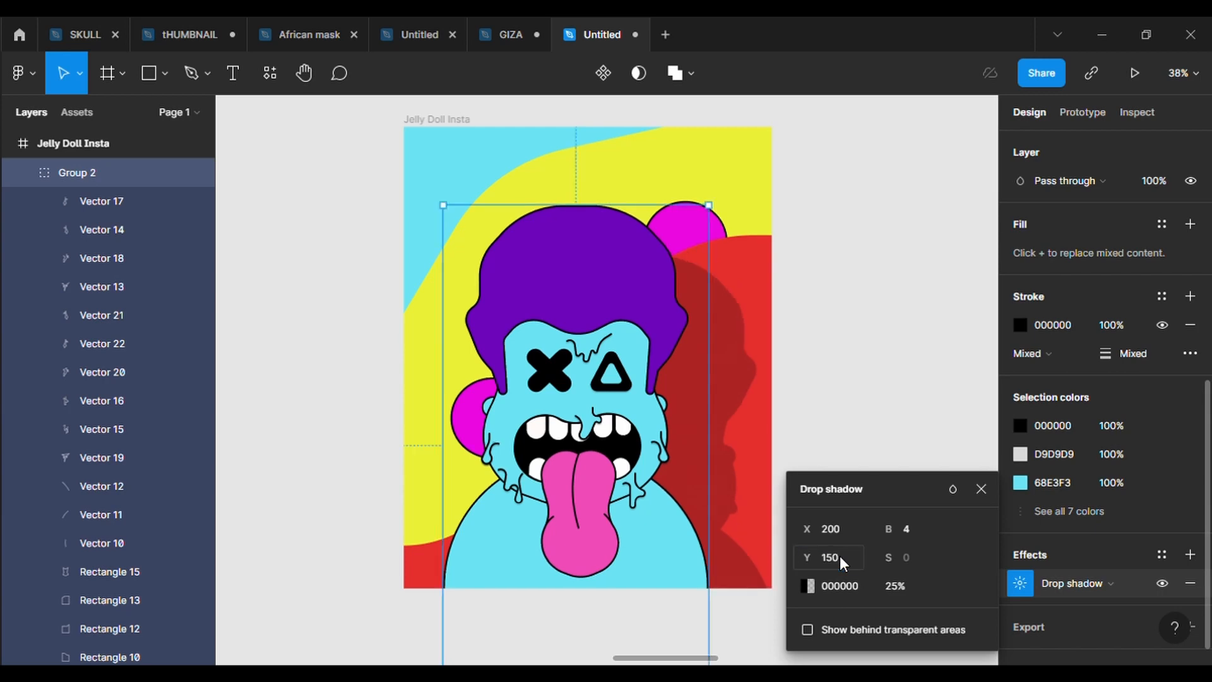
click(839, 558)
text(80)
key(Return)
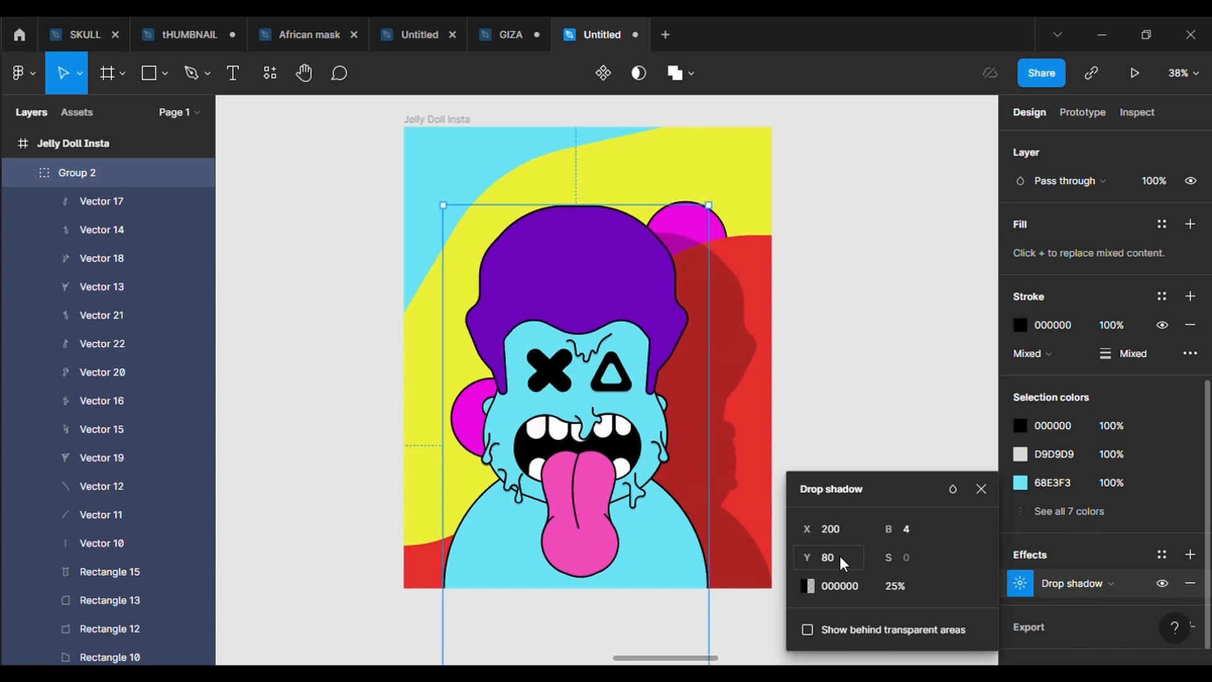
Raise the opacity of the drop shadow's black color to about 83% and deselect the character group
click(807, 585)
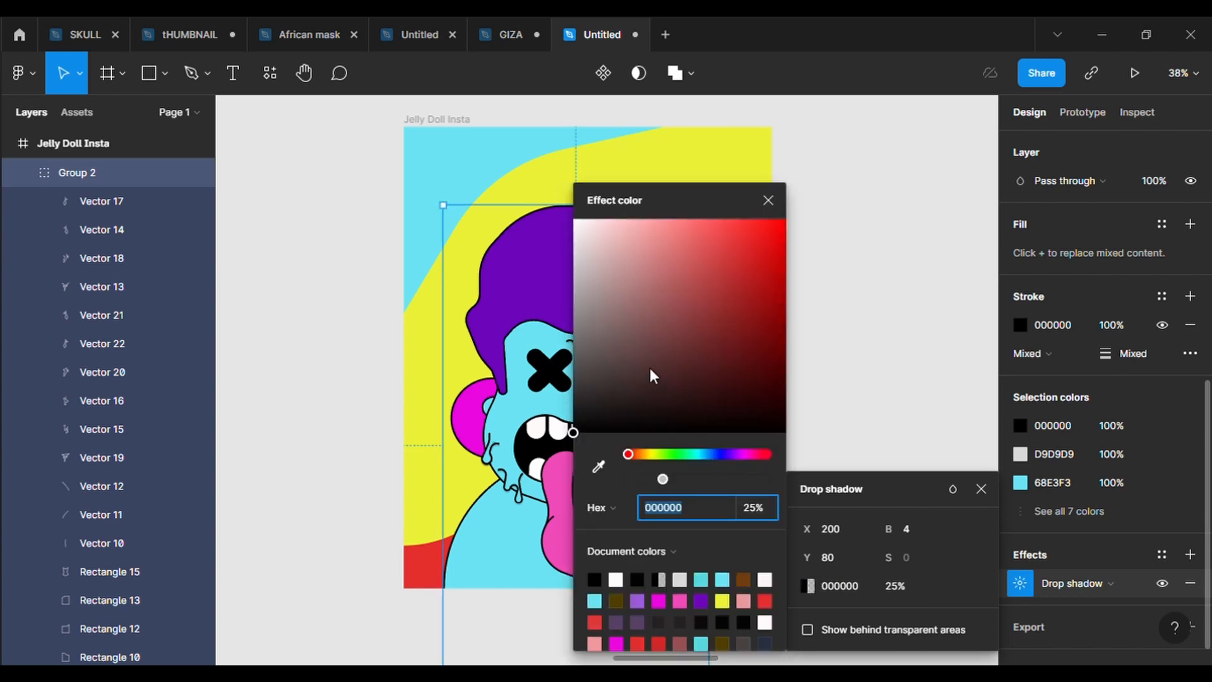
drag(684, 209, 315, 194)
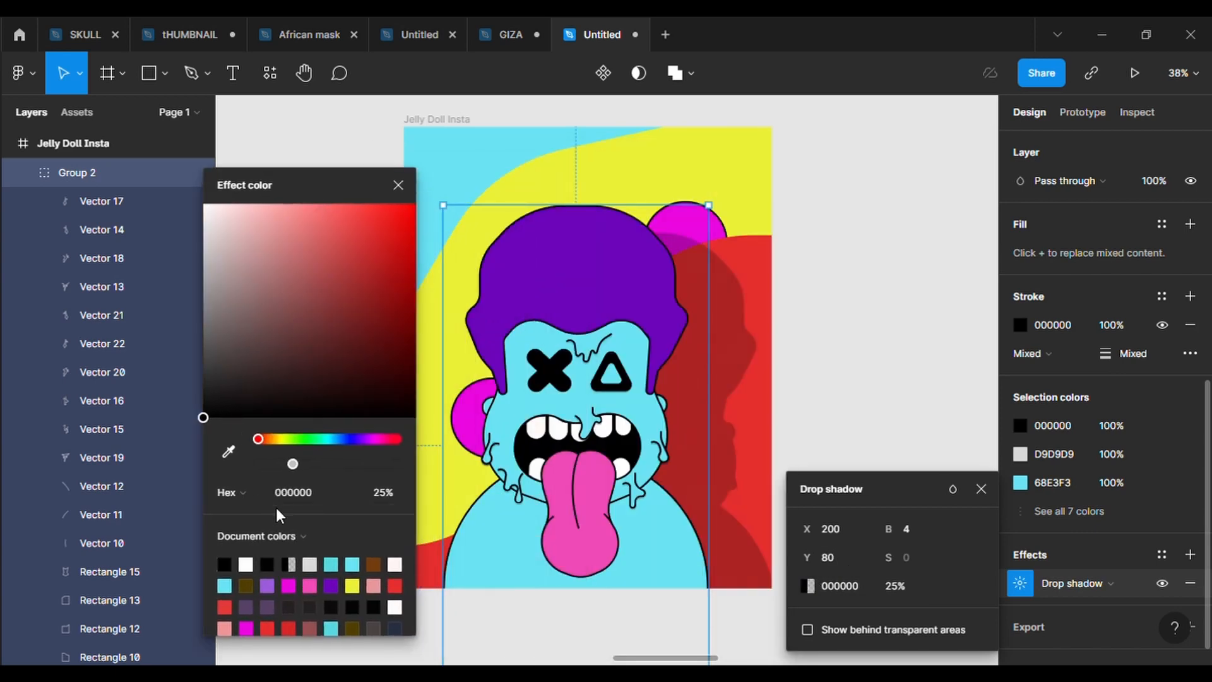
drag(292, 465, 373, 471)
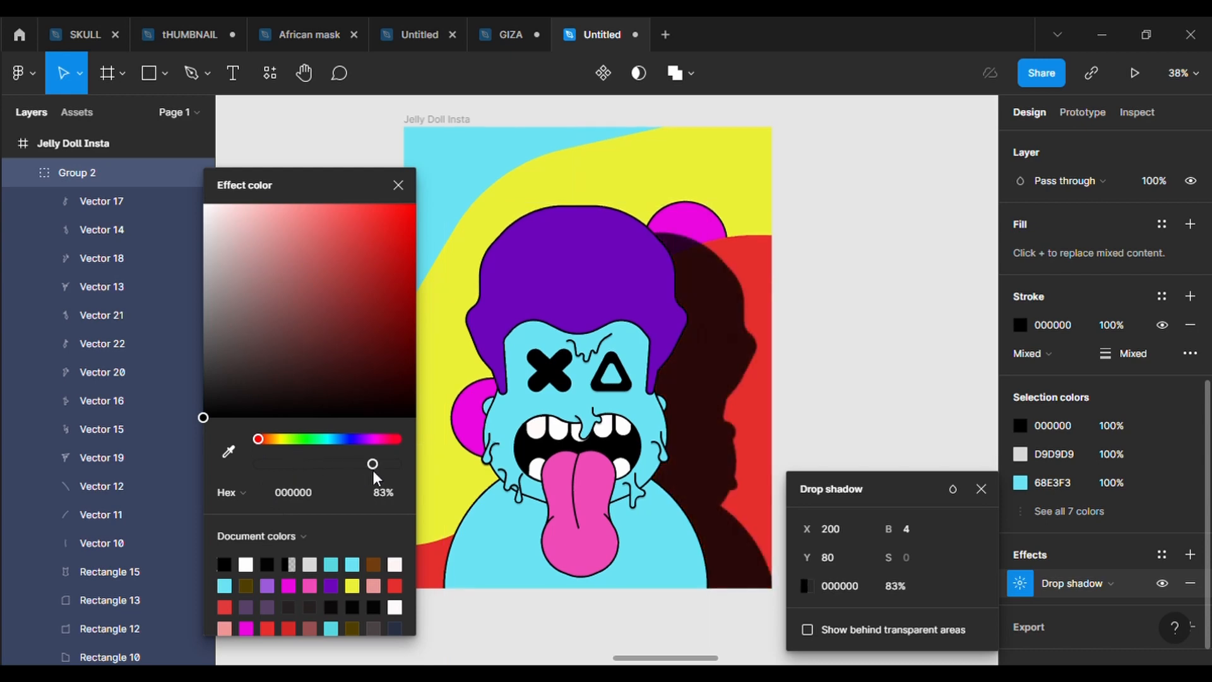
click(882, 301)
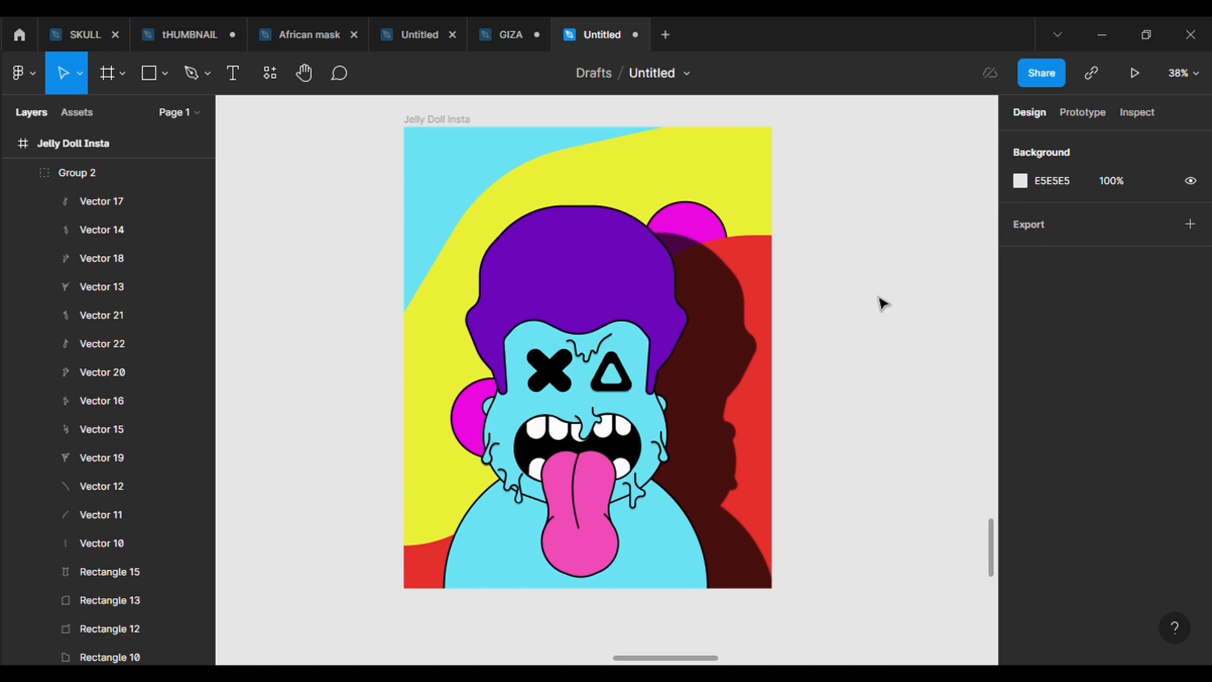
scroll(875, 345, up, 2)
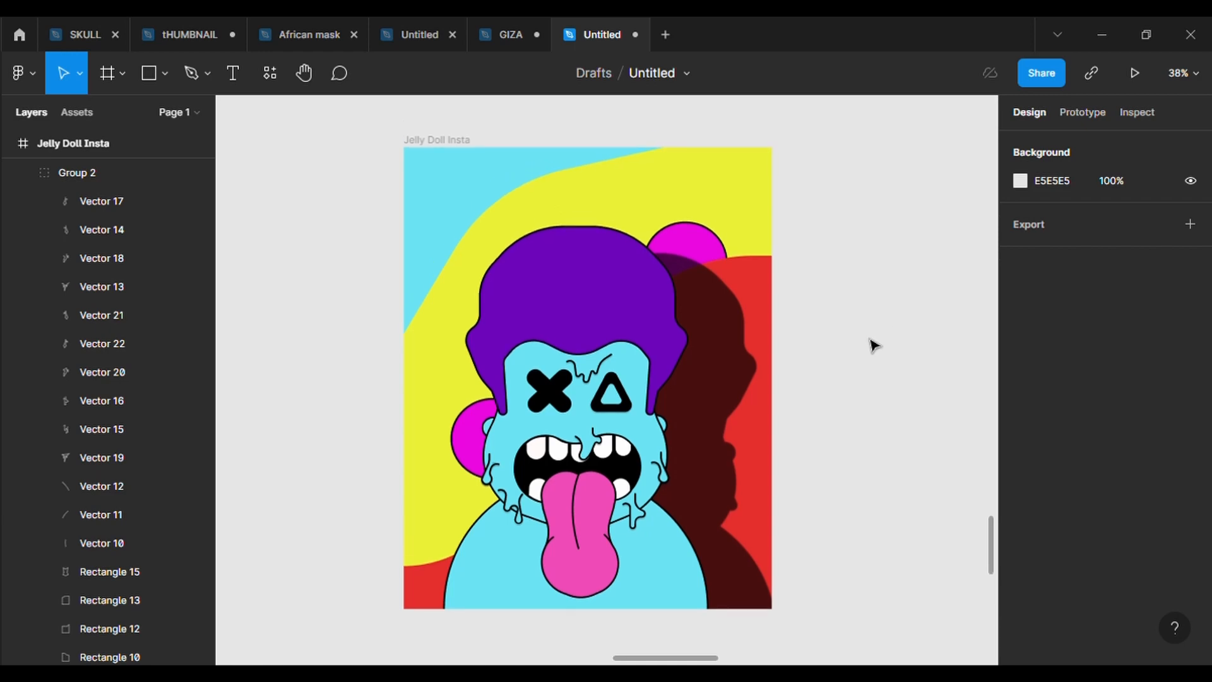